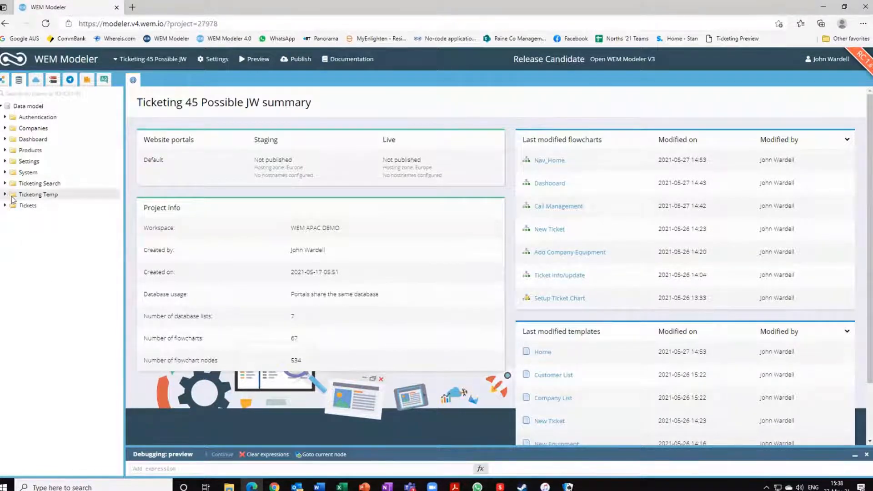
- Open the Call Management flowchart from the Ticketing folder of the project's flowcharts
click(3, 81)
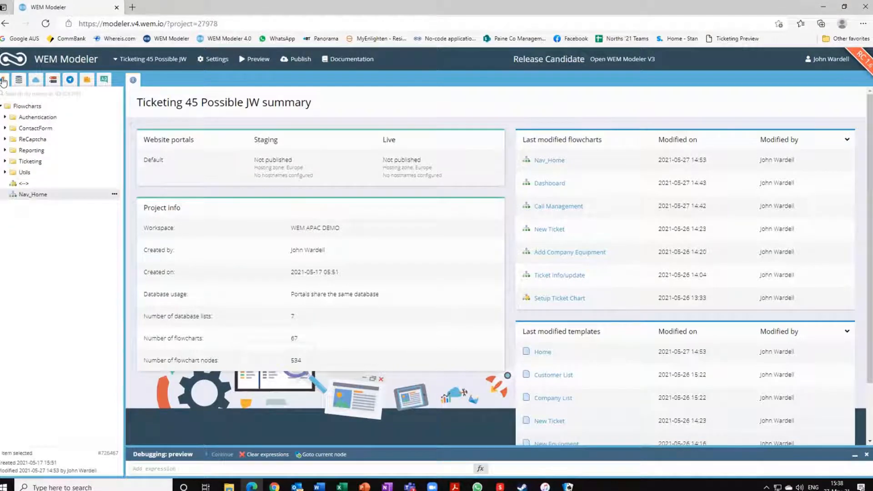
click(4, 162)
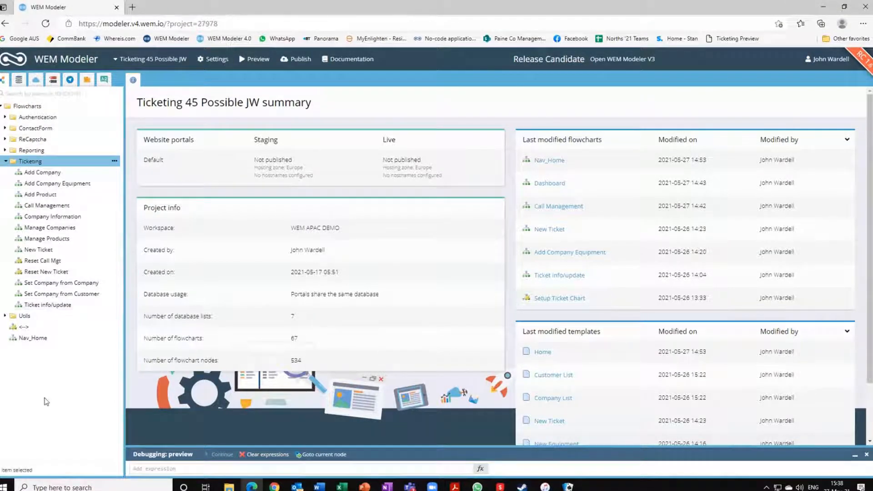
double_click(32, 207)
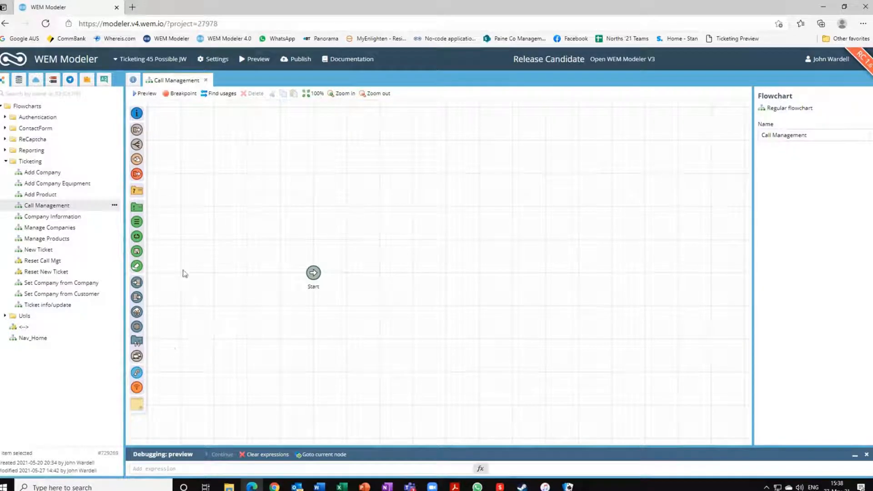
- Add a Discard database changes node and a Reset Call Mgt sub flowchart node in line after Start
mouse_move(136, 266)
mouse_down()
mouse_move(213, 287)
mouse_move(318, 293)
mouse_move(381, 279)
mouse_up()
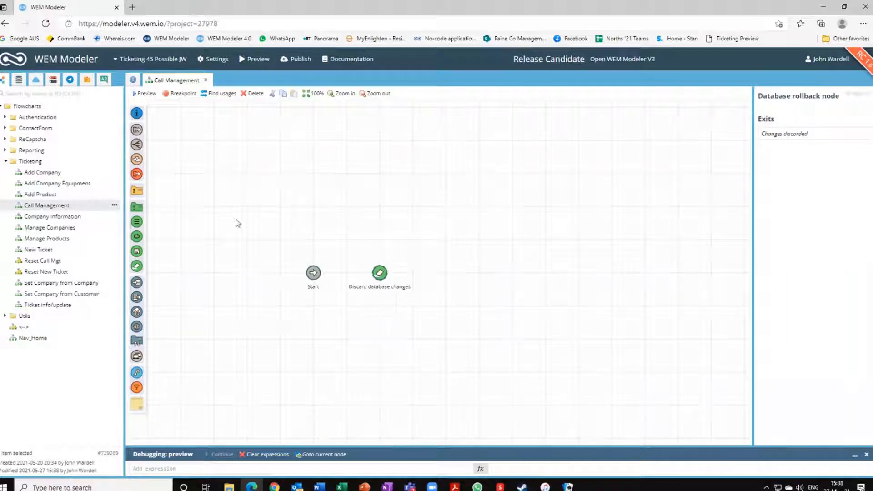
drag(136, 144, 446, 278)
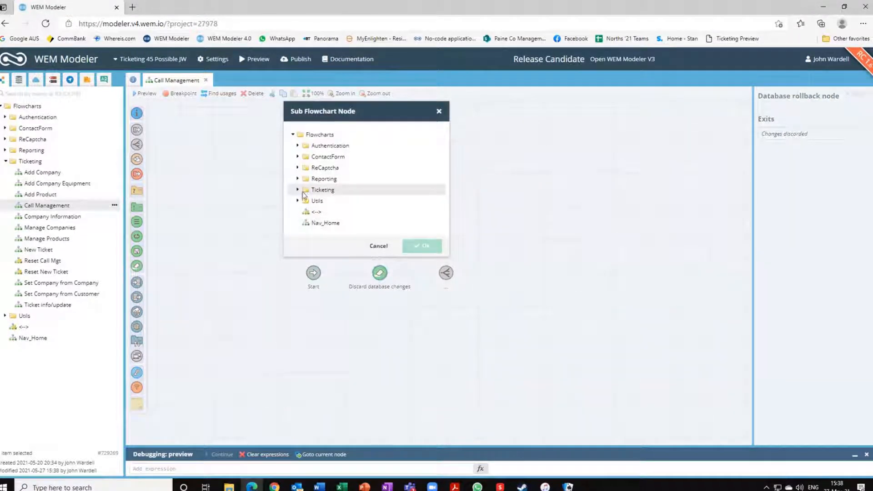
click(297, 190)
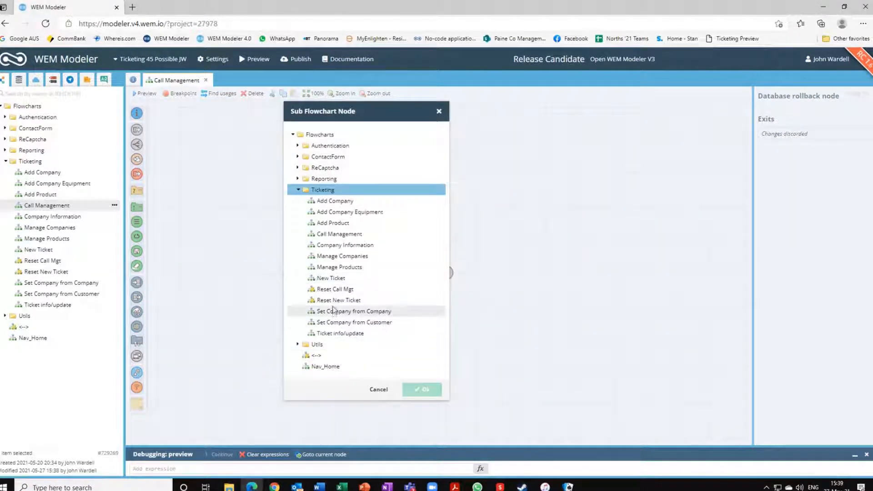
click(335, 289)
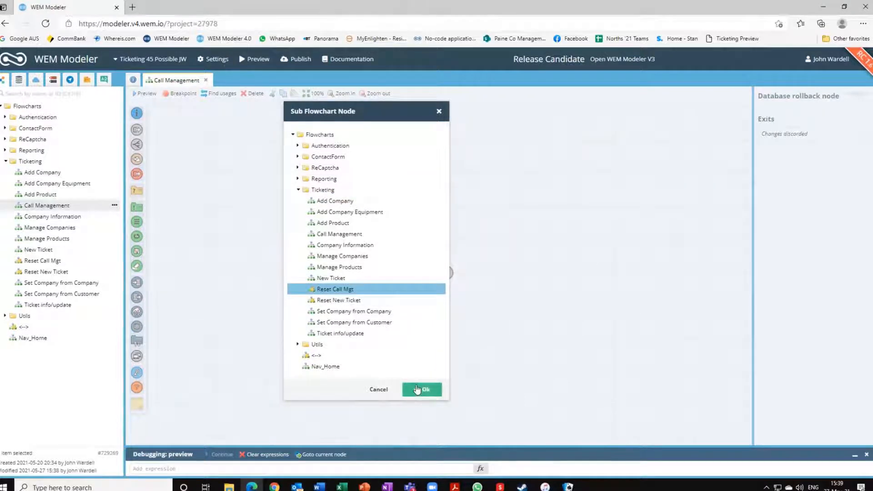
click(432, 390)
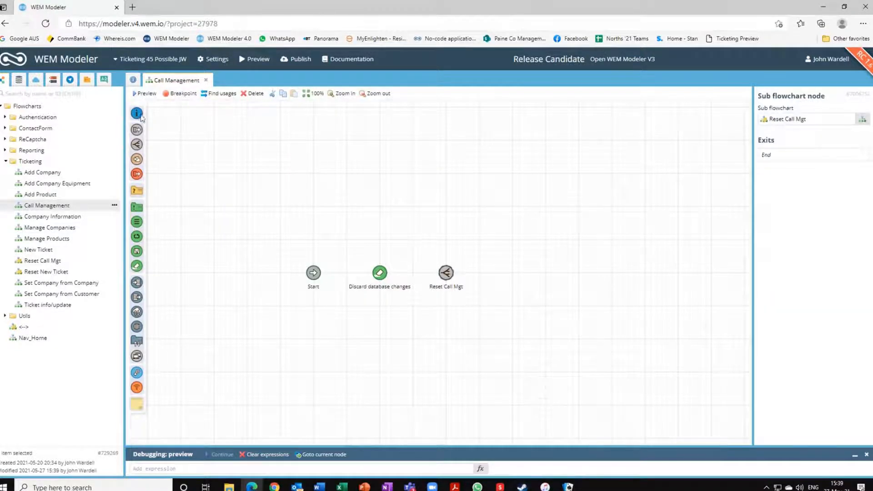
- Add an interaction node after Reset Call Mgt with button exits Reset Search, New Ticket, Add Company and Add Customer
drag(136, 114, 512, 274)
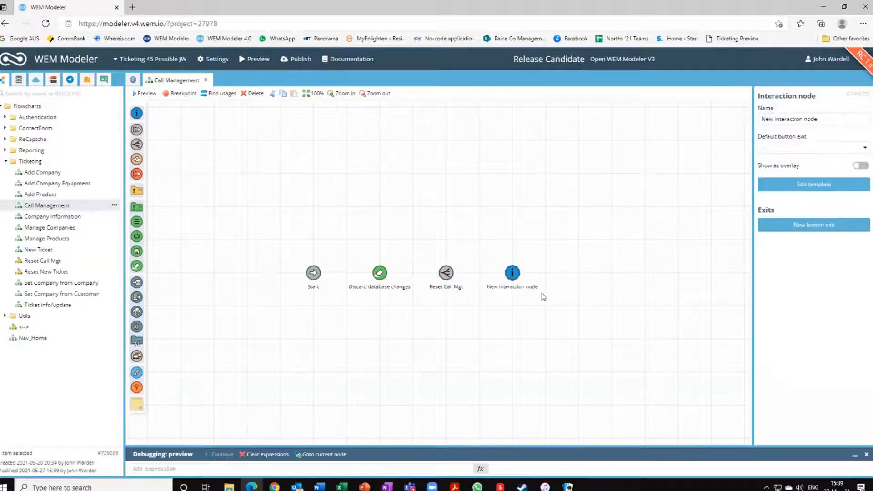
click(797, 225)
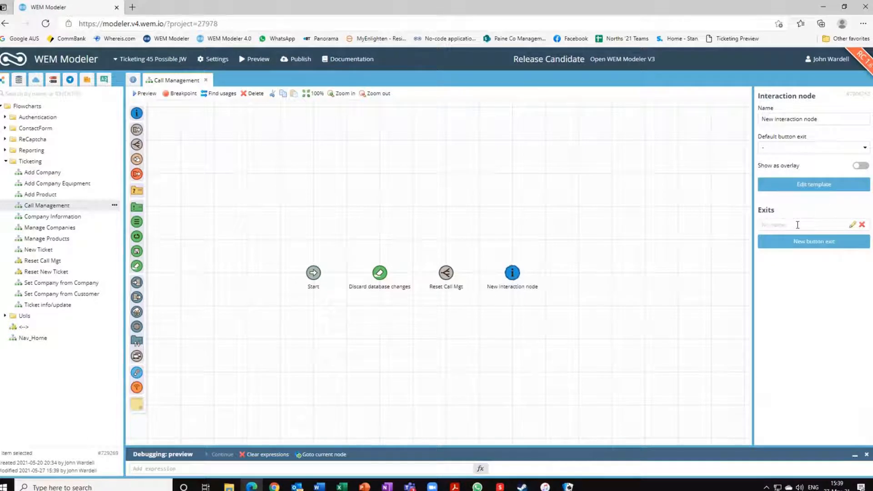
text(Reset Search)
click(789, 244)
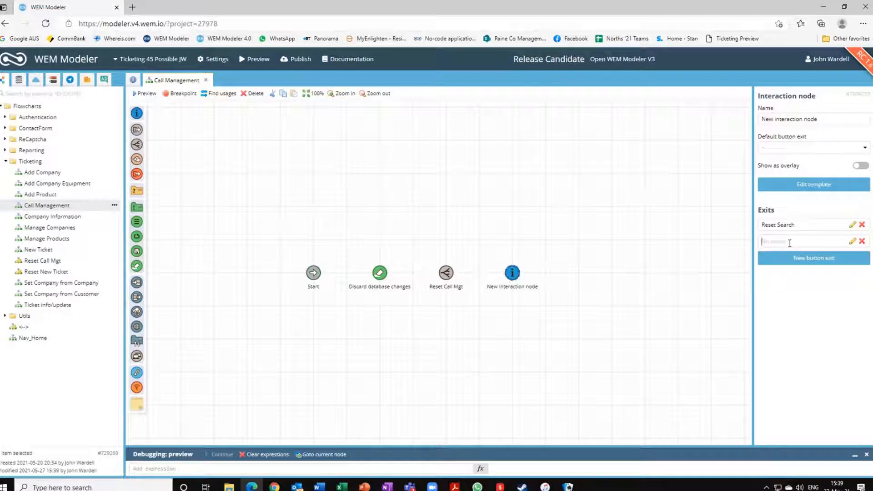
text(New Ticket)
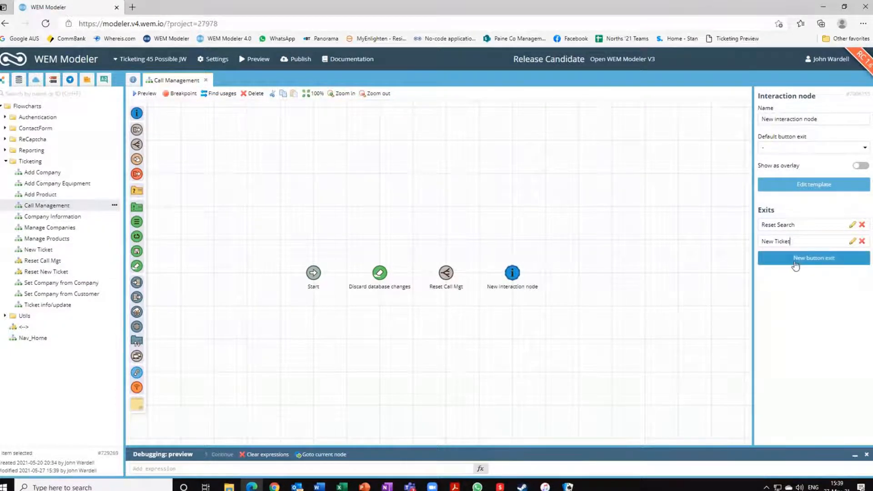
click(796, 258)
text(Add Company)
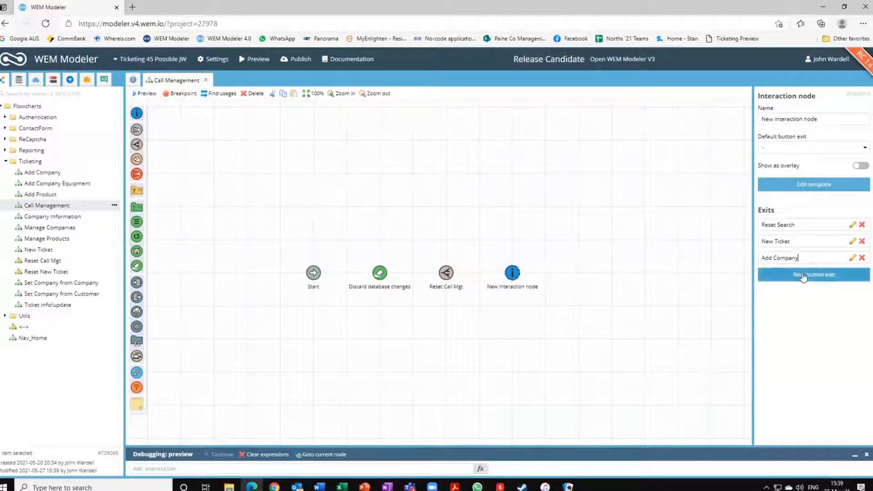
click(799, 276)
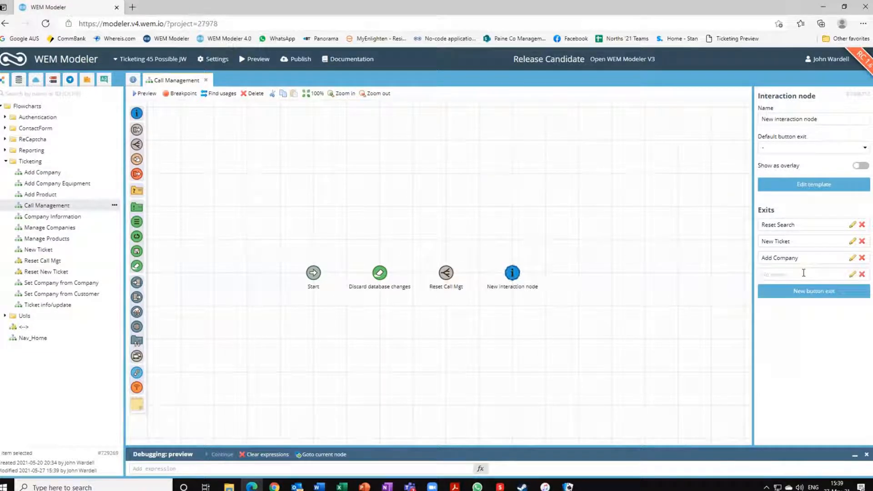
text(Add Customer)
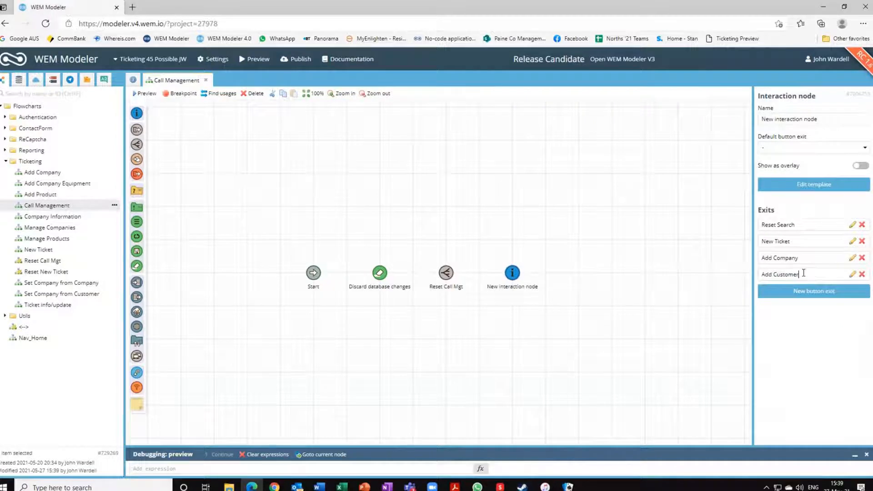
click(502, 335)
- Add a sub flowchart node above the interaction node that runs the New Ticket flowchart from Ticketing
drag(136, 144, 514, 212)
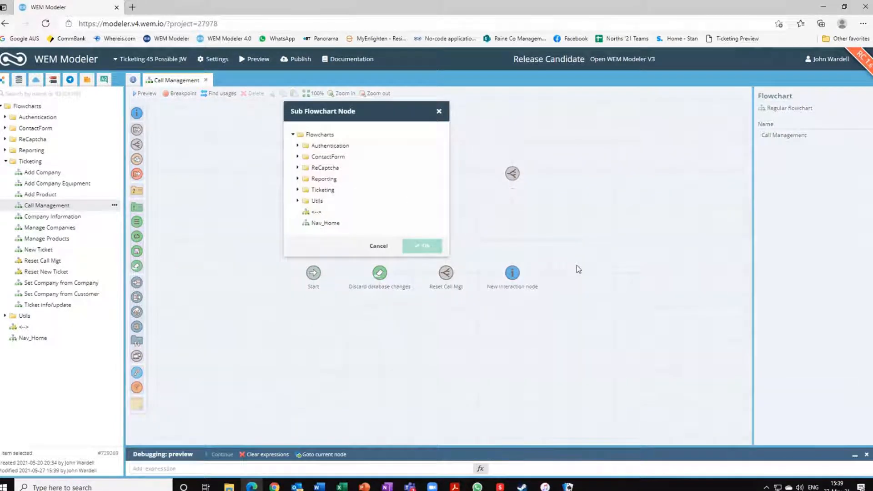
click(298, 191)
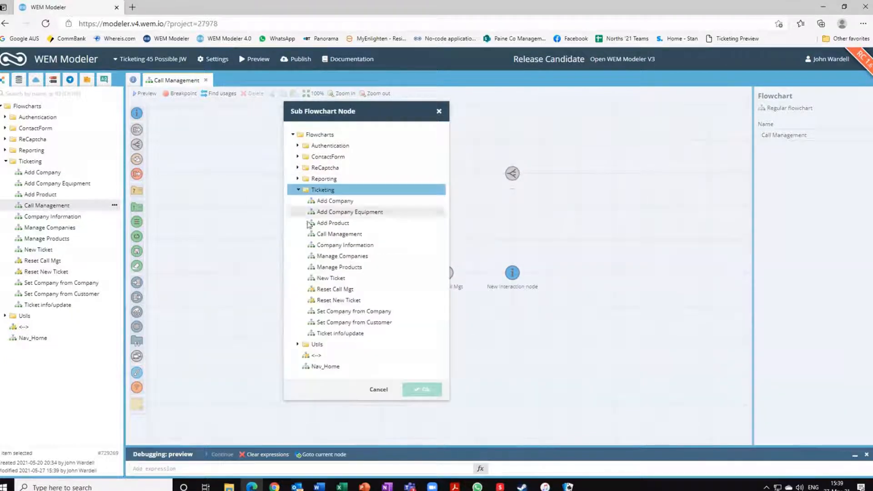
click(331, 280)
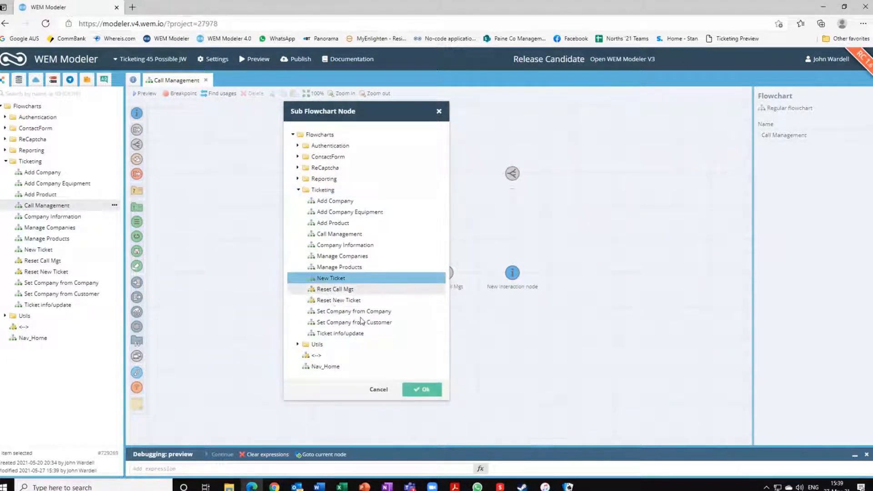
click(421, 389)
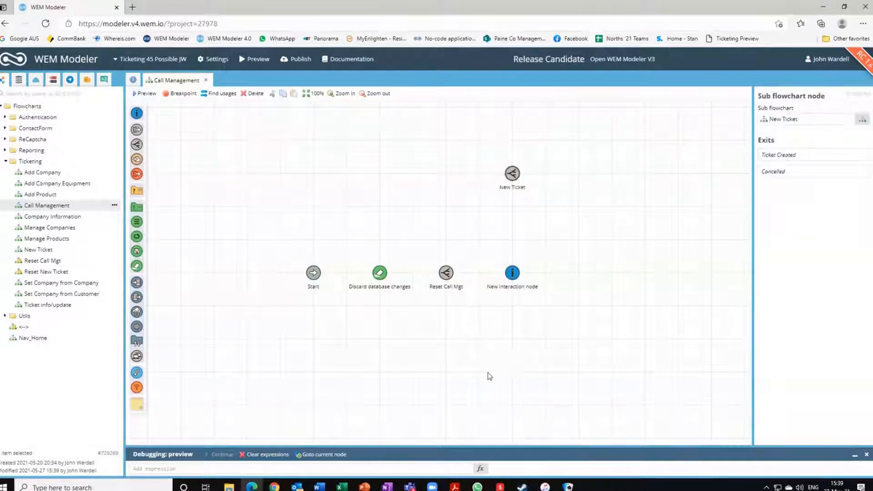
- Add a sub flowchart node beyond the interaction node, in line with it, running User create from Authentication's User management folder
drag(139, 148, 612, 278)
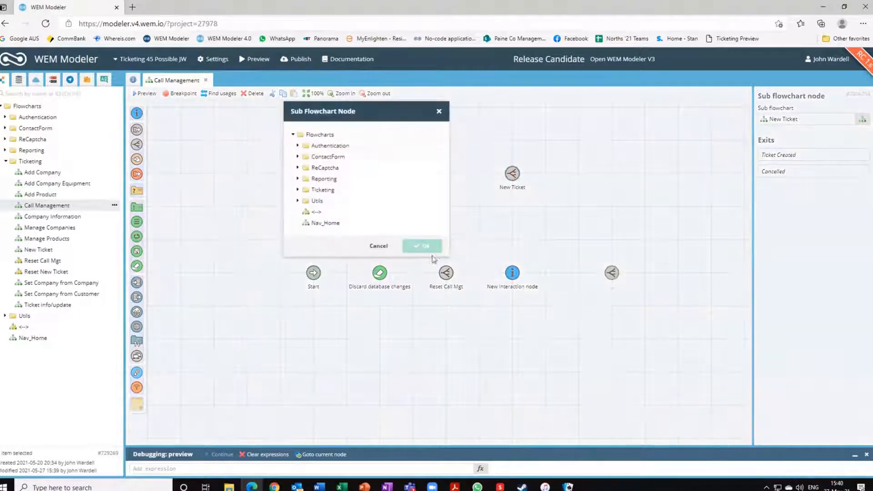
click(297, 146)
click(303, 168)
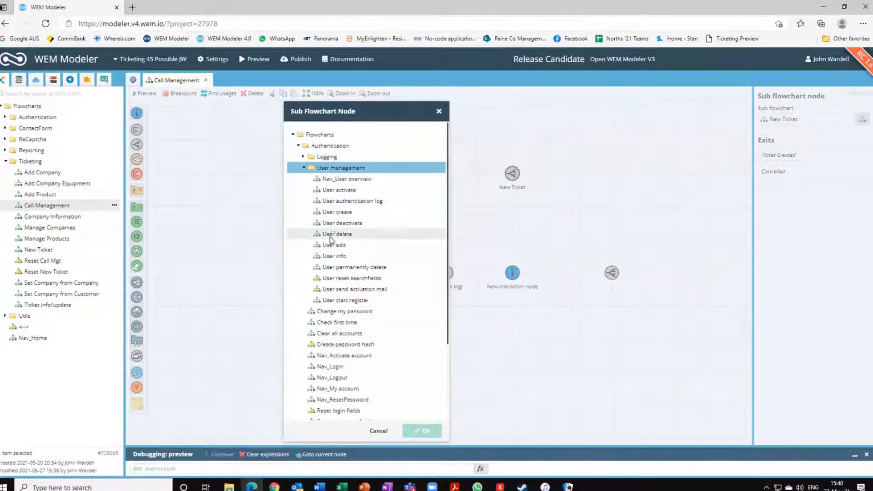
click(345, 212)
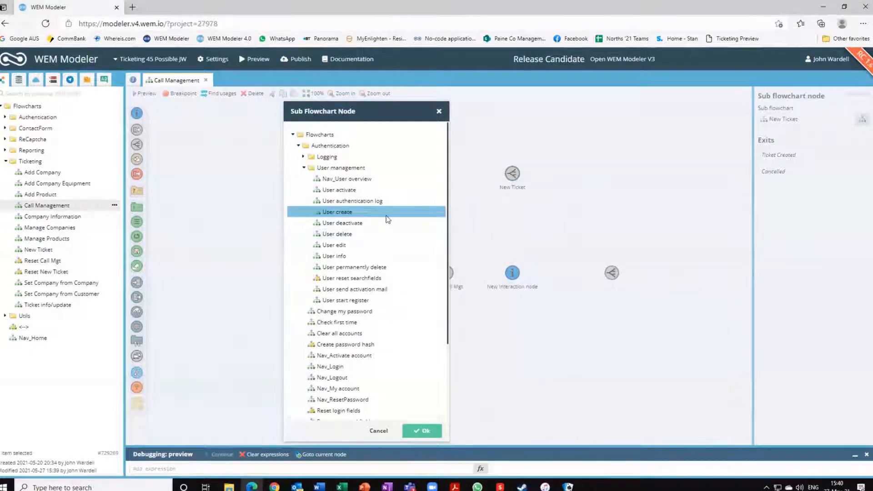
click(418, 432)
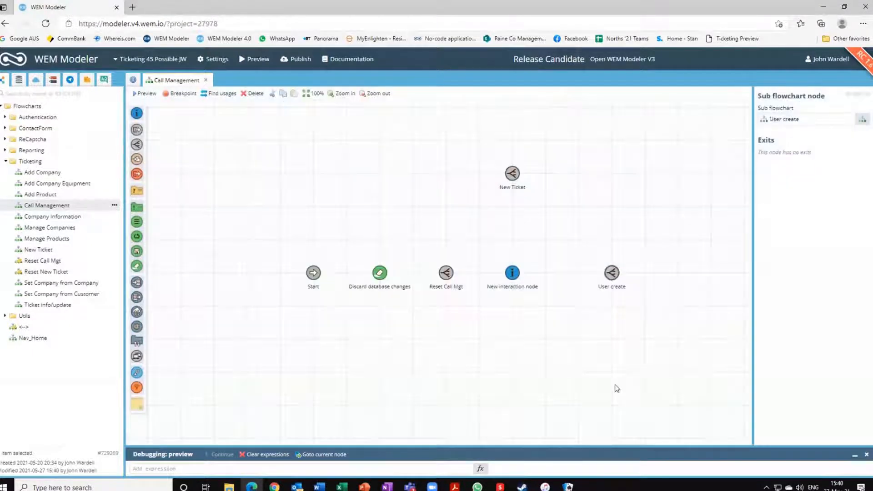
- Add a sub flowchart node below the interaction node that runs the Add Company flowchart from Ticketing
drag(137, 144, 514, 377)
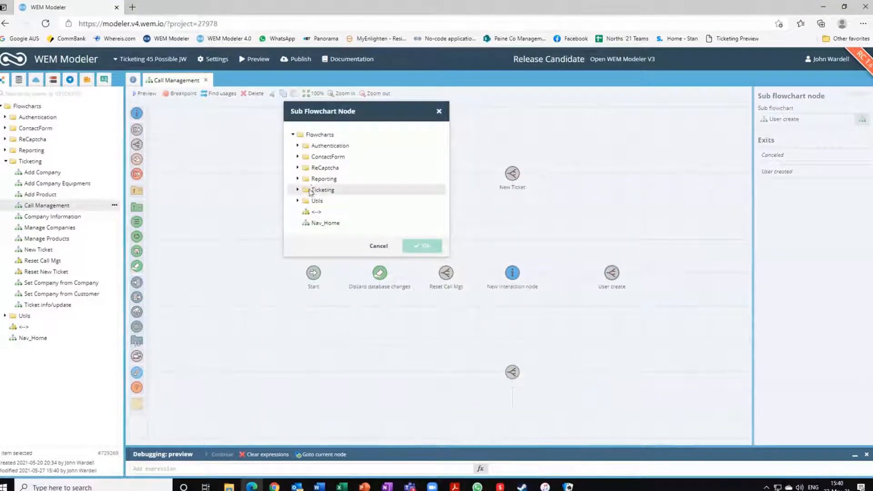
click(297, 192)
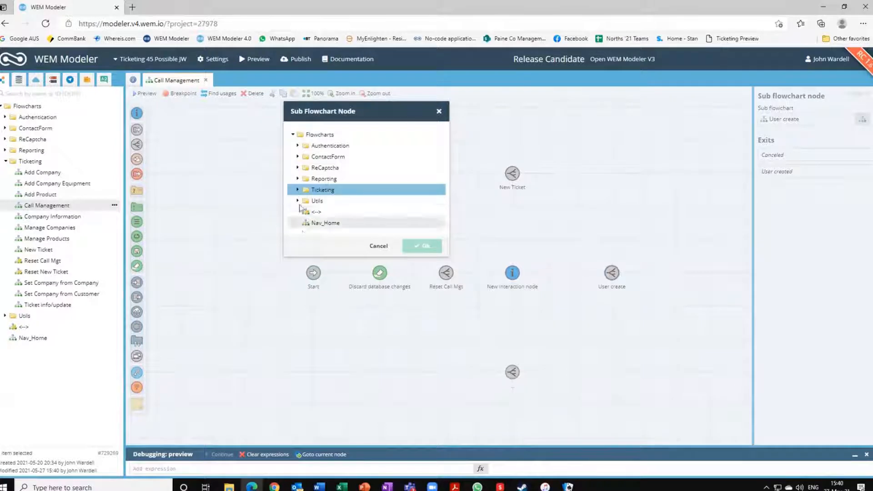
click(298, 190)
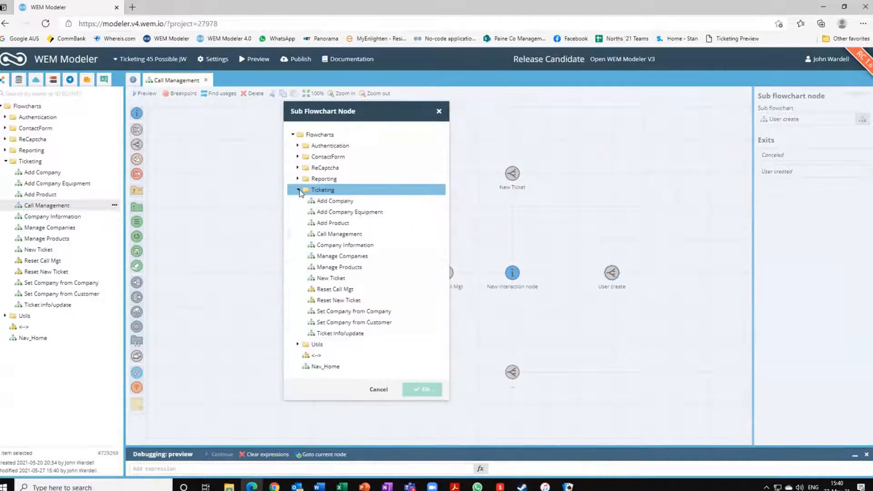
click(323, 202)
click(415, 390)
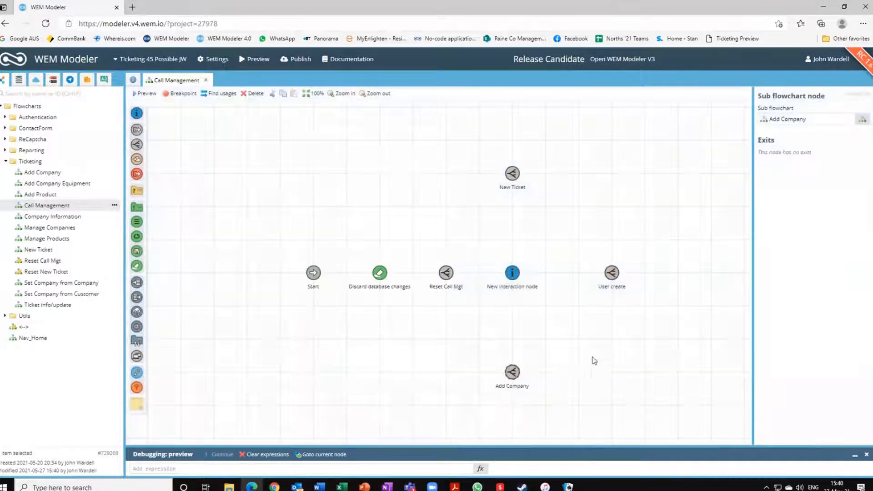
- Connect Start through Discard database changes and Reset Call Mgt to the interaction node, and link its Reset Search exit back to Reset Call Mgt
drag(342, 276, 454, 279)
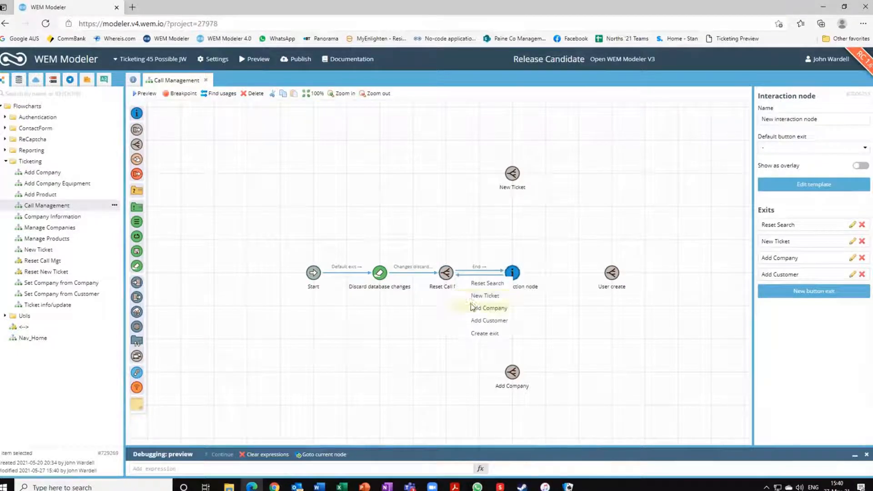
click(484, 283)
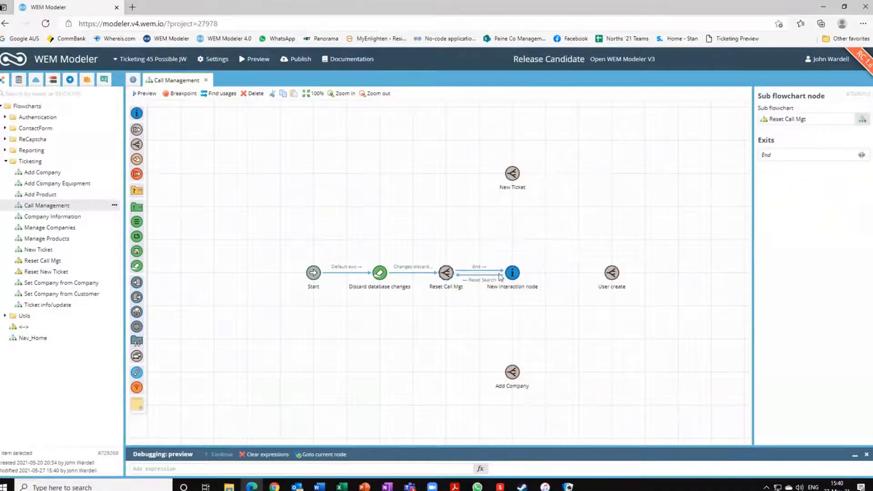
- Link the interaction node's New Ticket exit to the New Ticket node, and return that node's Ticket Created and Cancelled exits to the interaction node
drag(511, 273, 512, 185)
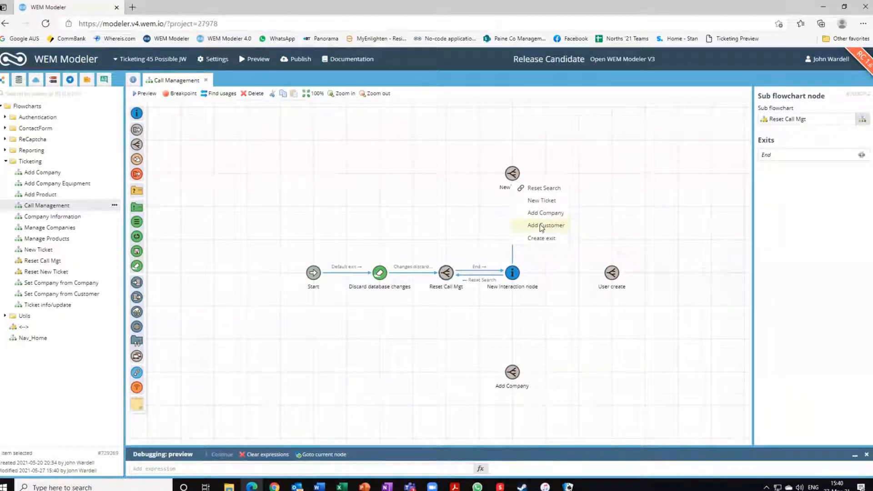
click(541, 200)
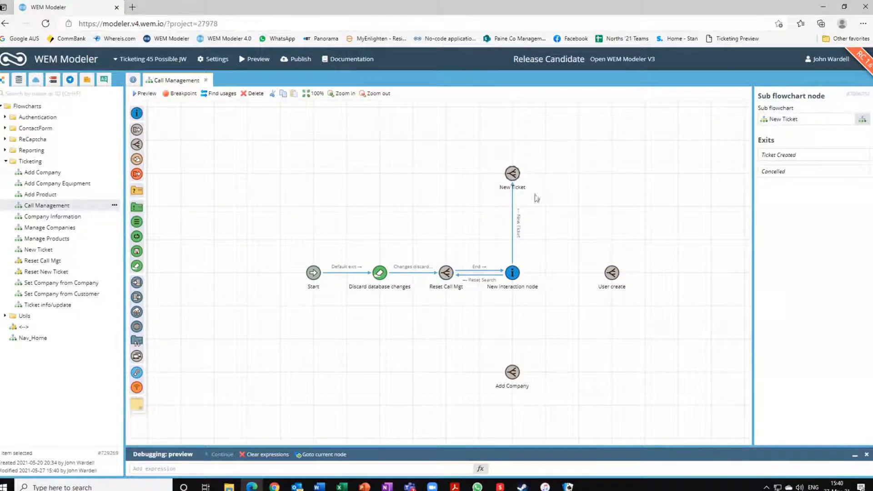
mouse_move(513, 174)
mouse_down()
mouse_move(521, 234)
mouse_move(514, 272)
mouse_up()
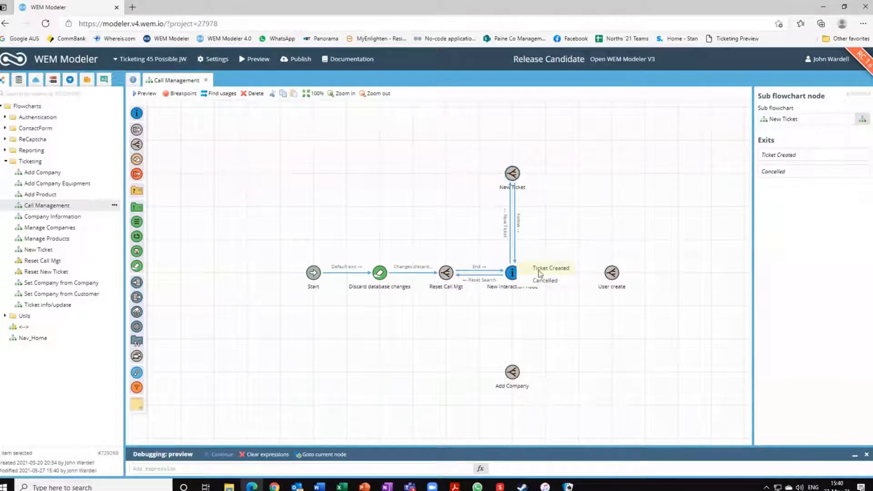
click(545, 268)
drag(526, 233, 516, 272)
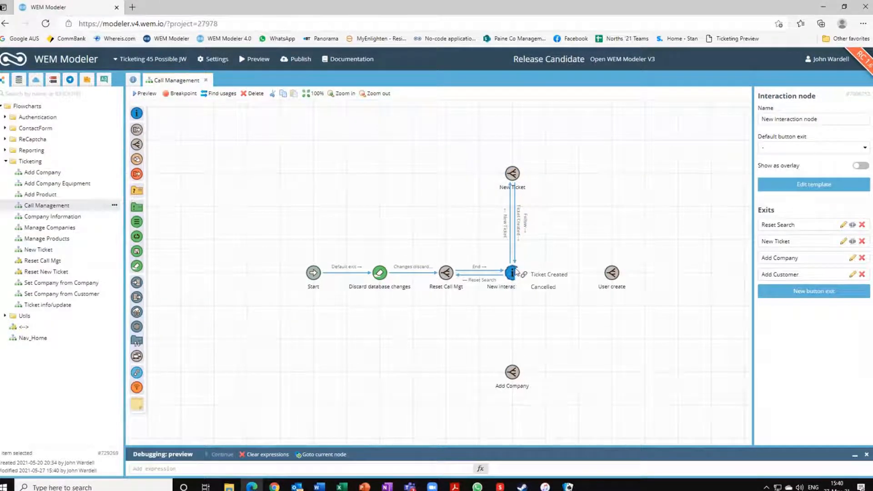
click(545, 287)
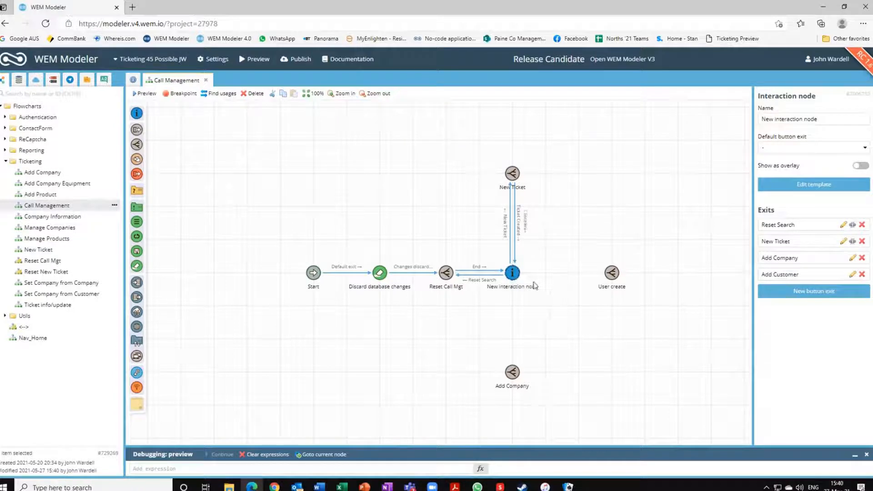
- Link the interaction node's Add Customer exit to User create, and return that node's User created and Canceled exits to the interaction node
drag(526, 278, 612, 273)
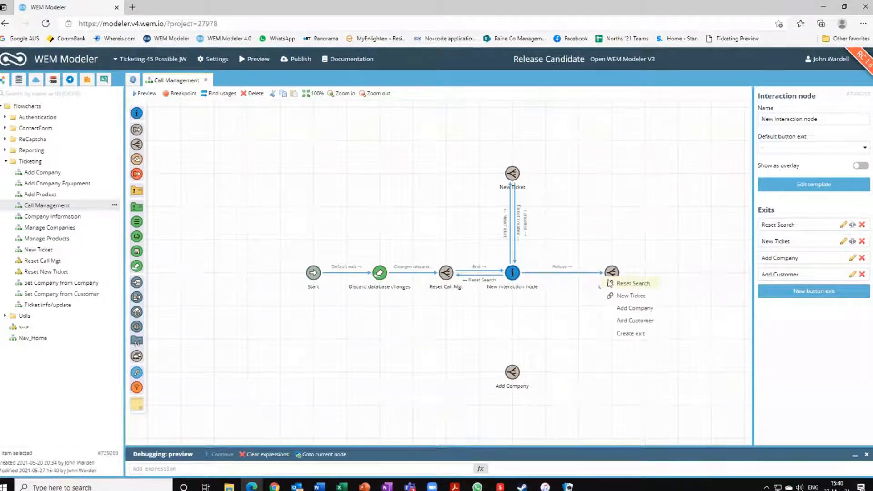
click(611, 321)
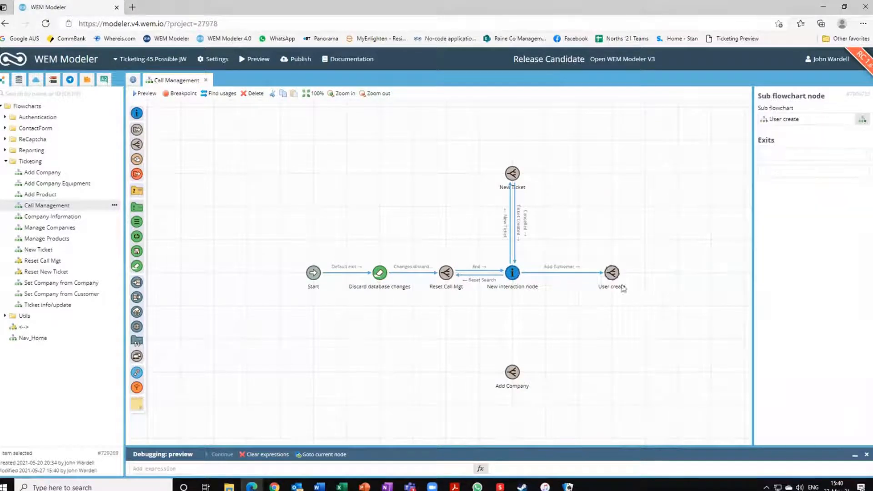
drag(612, 273, 521, 278)
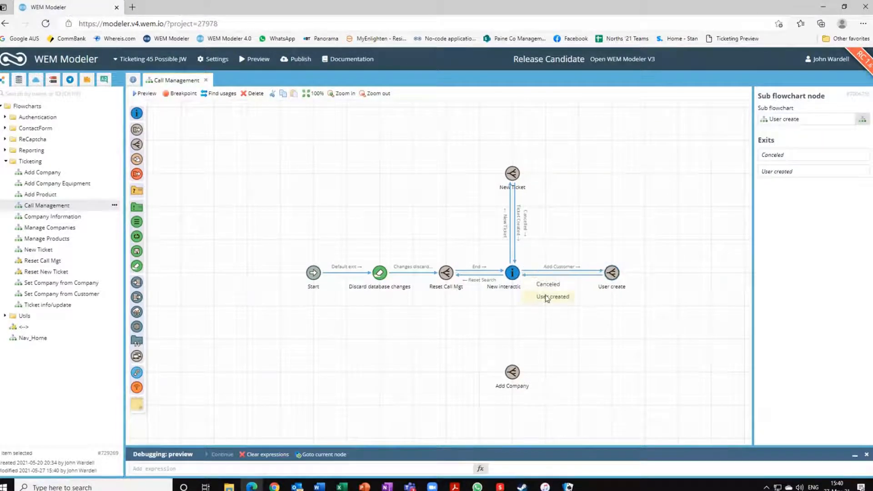
click(545, 297)
drag(612, 273, 521, 282)
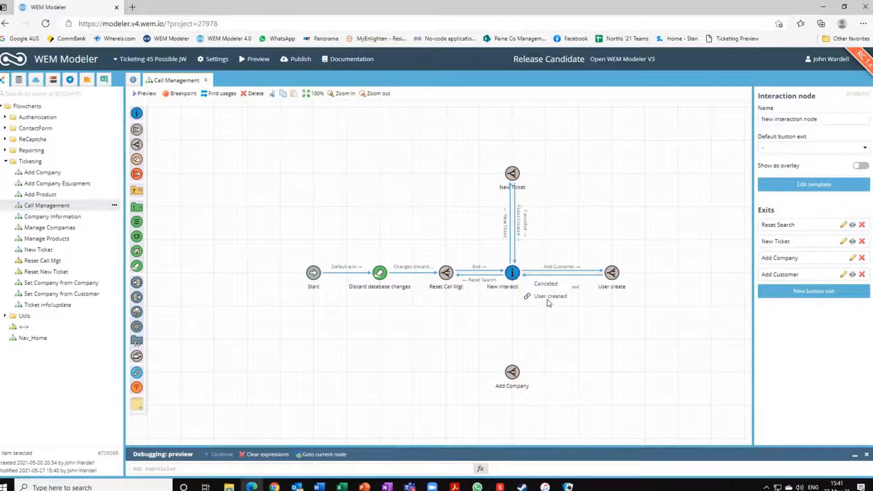
click(548, 286)
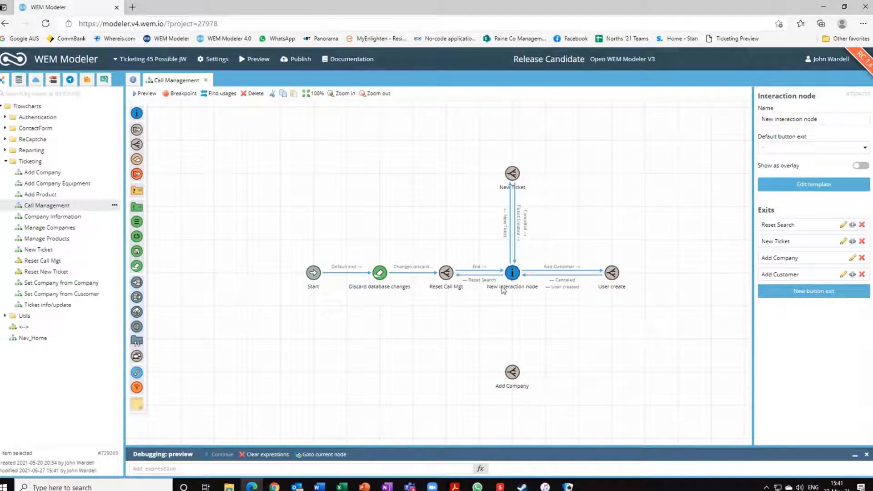
- Link the interaction node's Add Company exit to the Add Company node, and return that node's End exit to the interaction node
drag(510, 285, 513, 369)
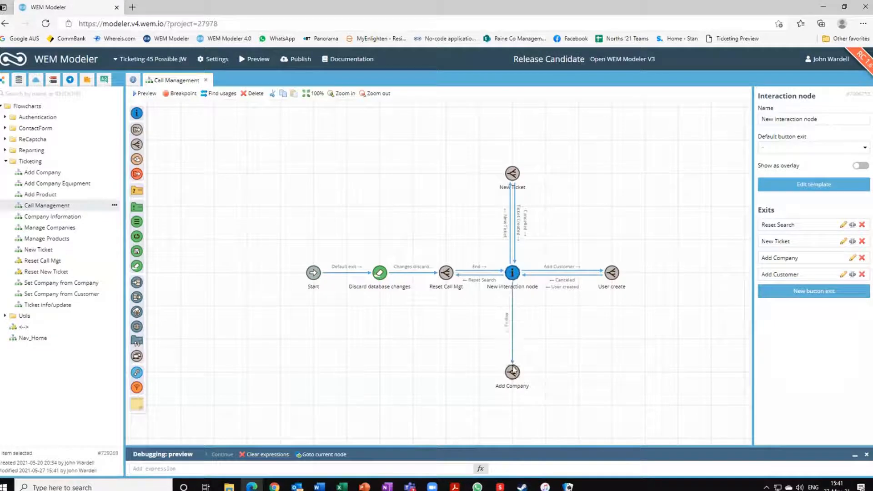
click(545, 399)
drag(521, 364, 513, 283)
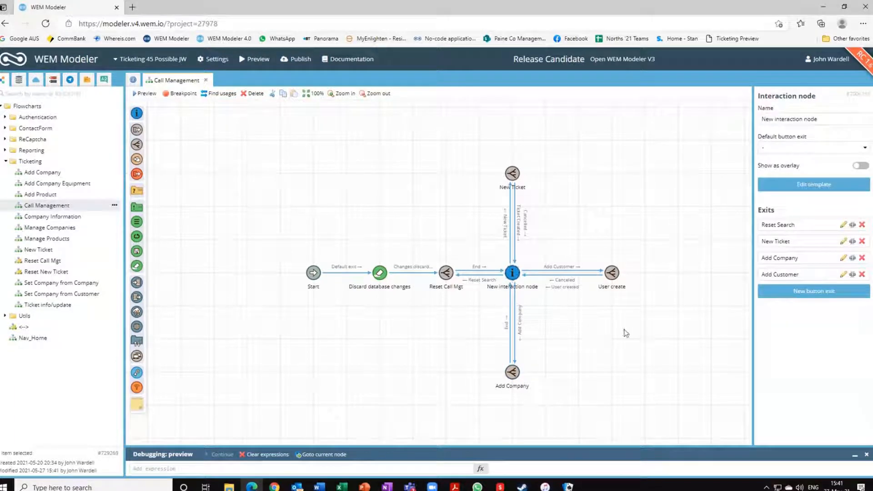
- Rename the interaction node as Call Management
double_click(511, 273)
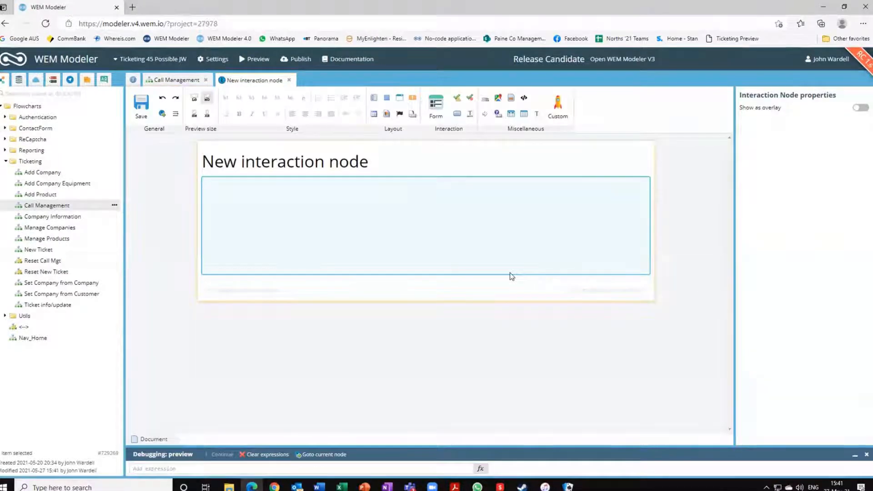
click(289, 80)
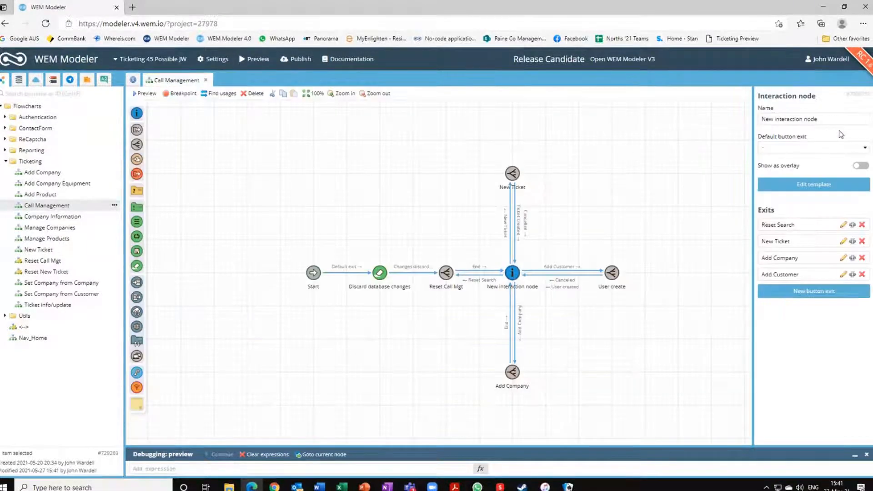
drag(821, 119, 751, 119)
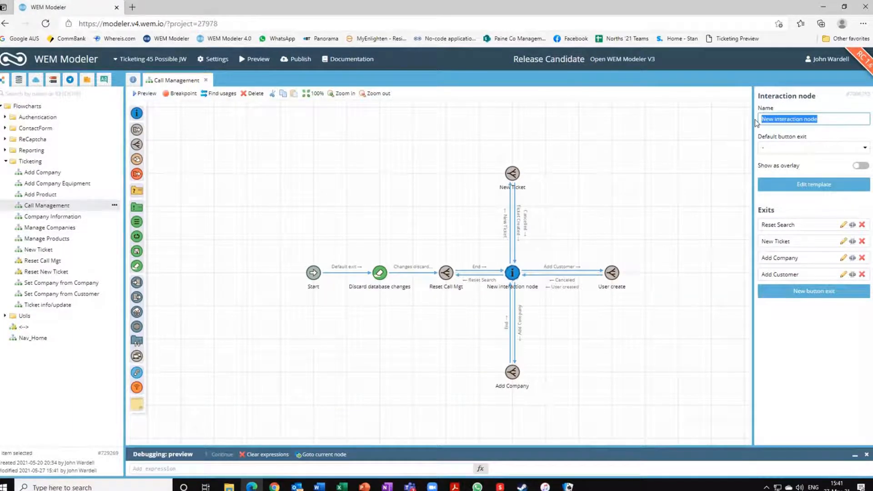
text(Ca)
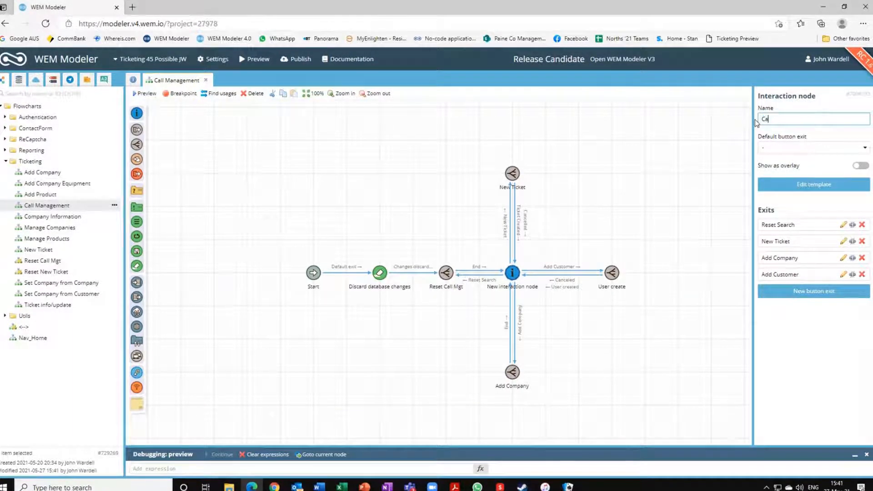
text(ll Management)
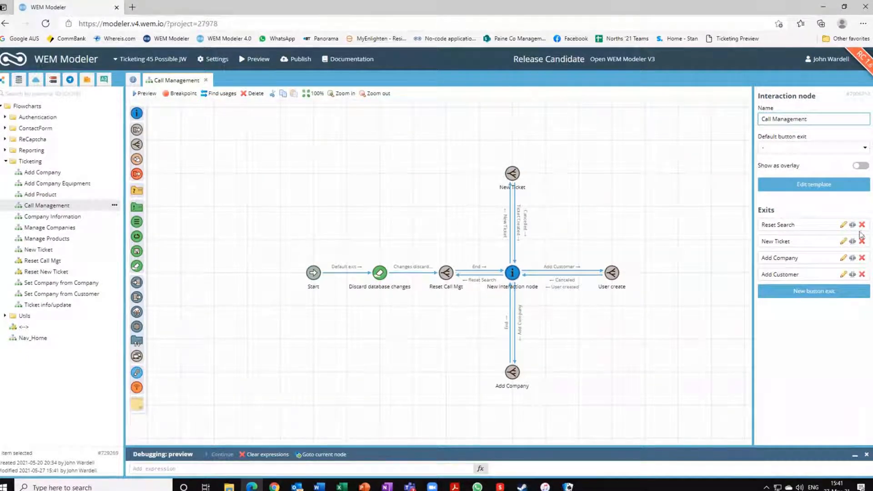
click(653, 327)
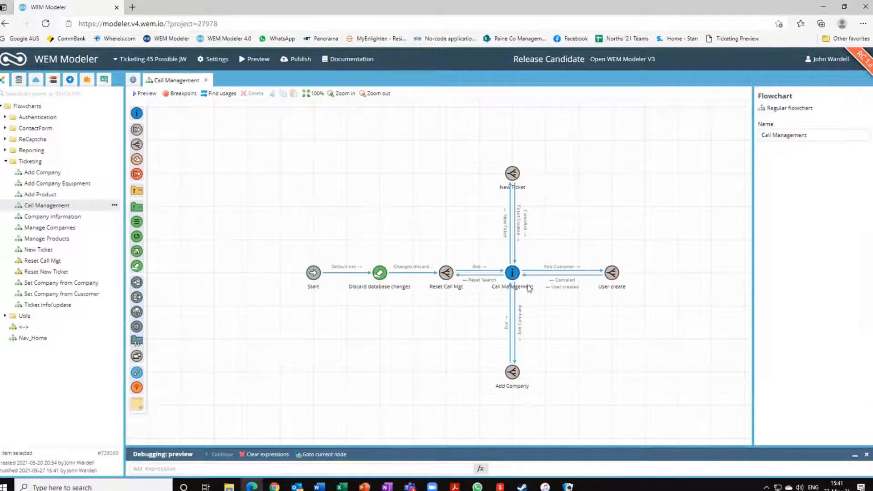
- Add a conditional to the body of the Call Management node's template, starting its expression with IsEmpty([TicketingSearch.CompanyName])
double_click(512, 272)
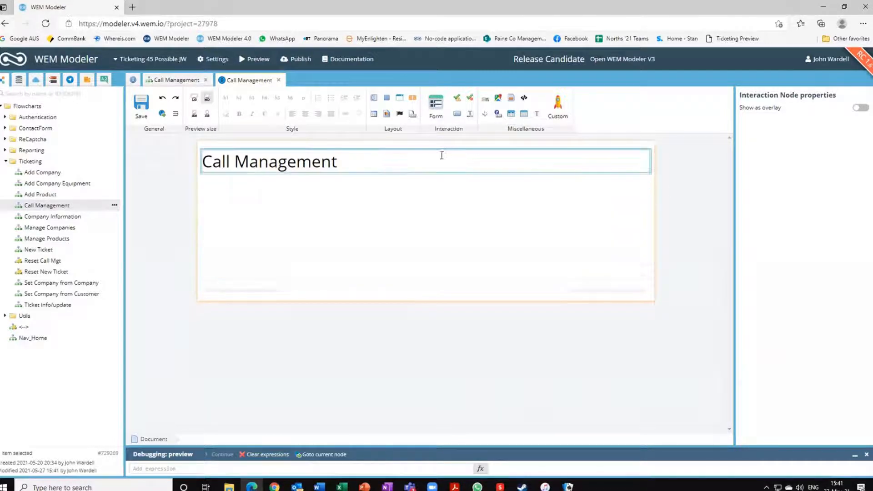
drag(497, 115, 262, 186)
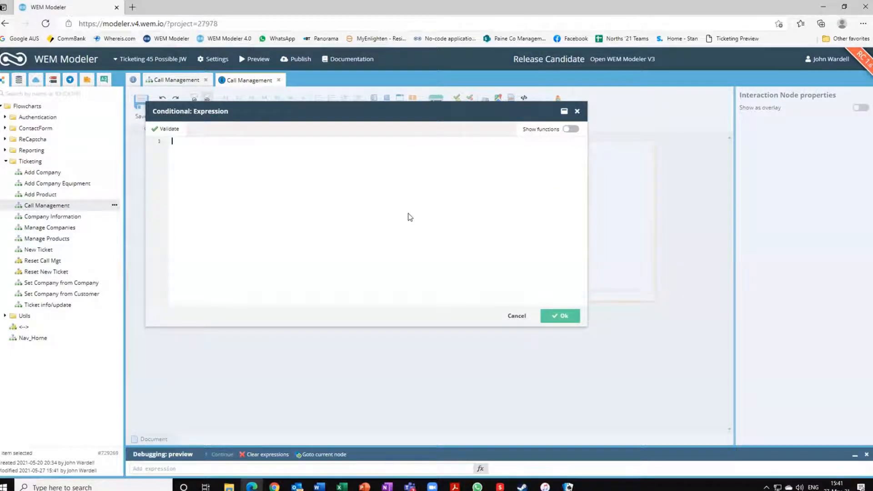
text(IsEmpty)
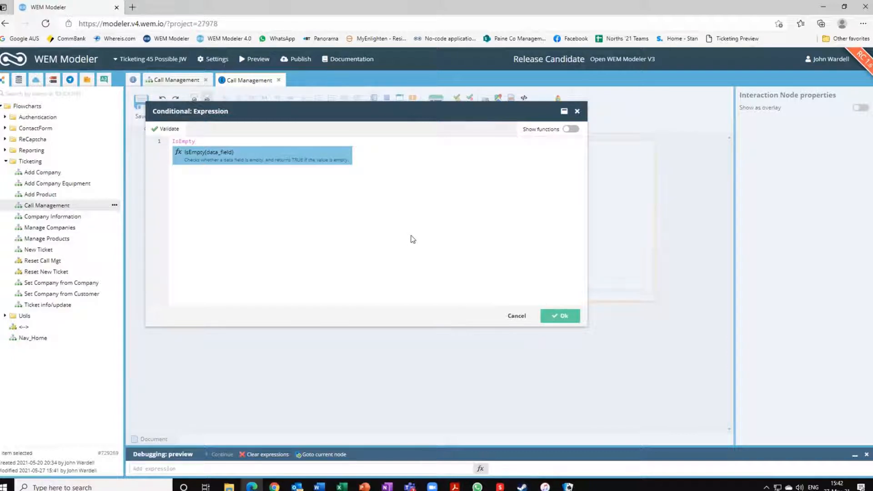
click(214, 168)
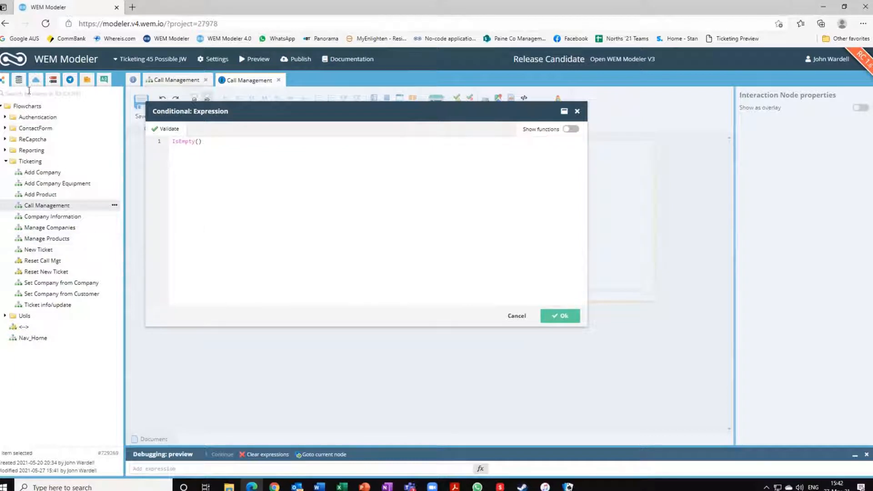
click(18, 80)
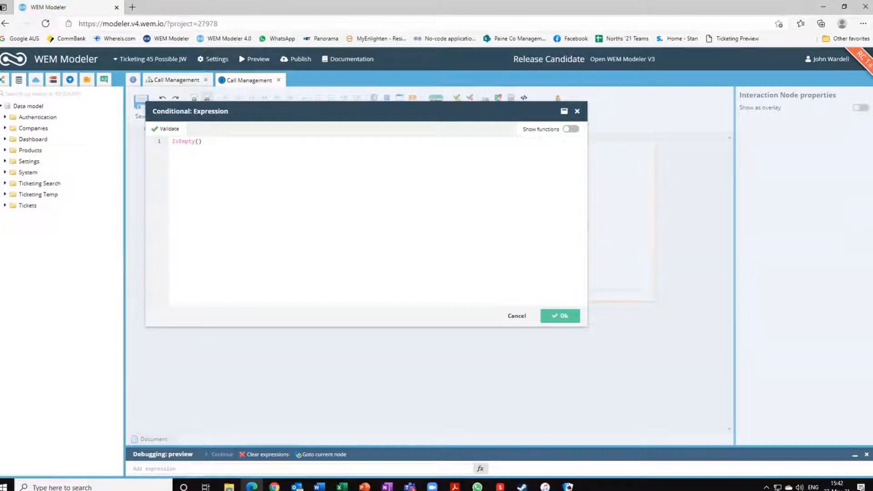
click(5, 184)
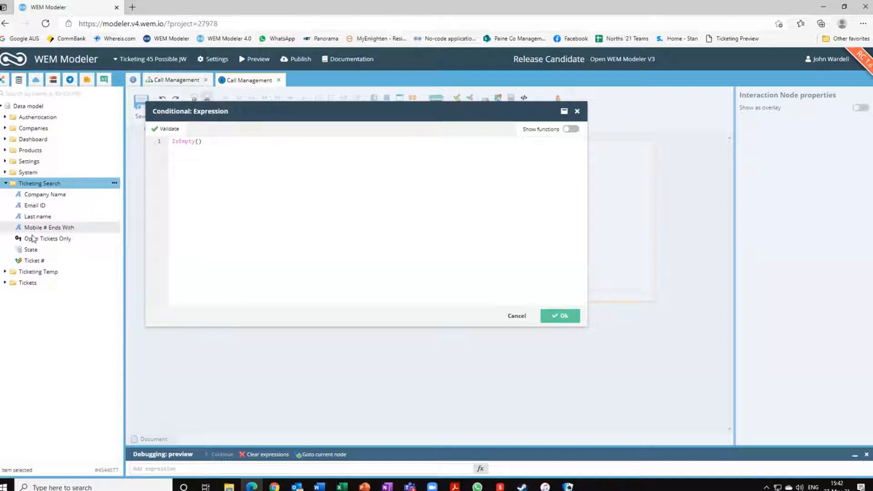
drag(45, 194, 198, 142)
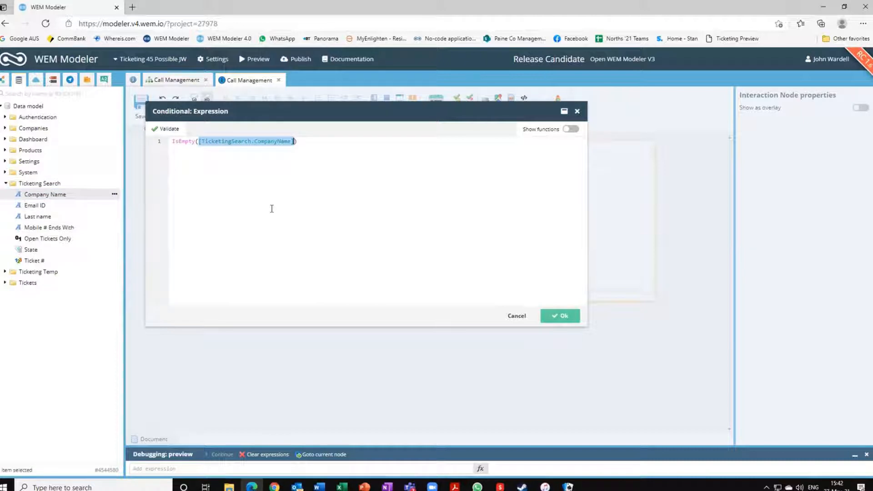
- Extend the conditional's expression with an and-joined IsEmpty check on the Email ID field from Ticketing Search
click(299, 142)
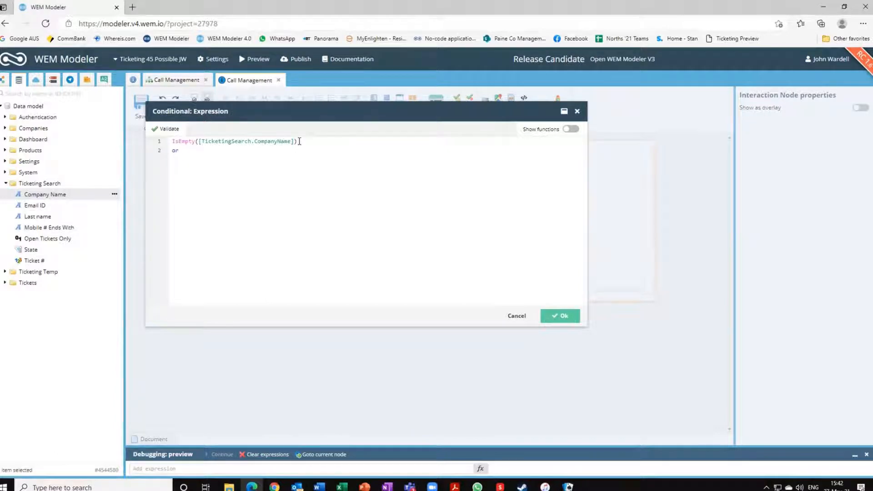
key(BackSpace)
key(BackSpace)
text(and)
key(Return)
text(Is)
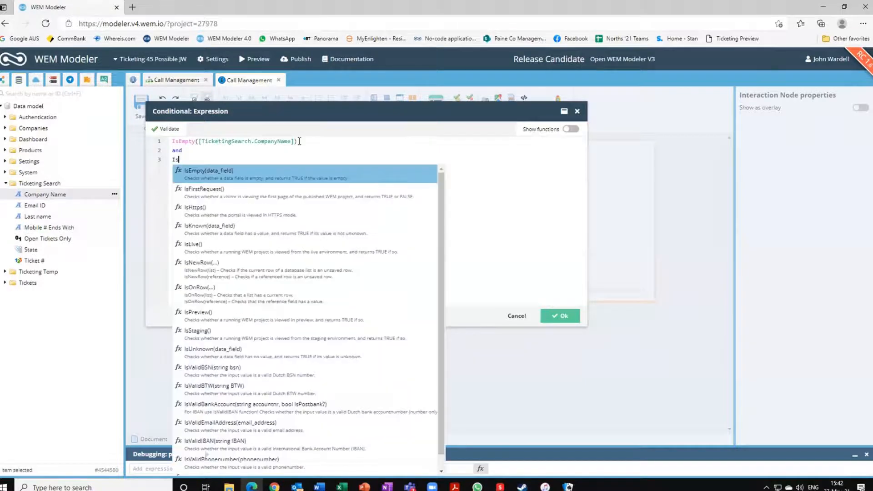
text(e)
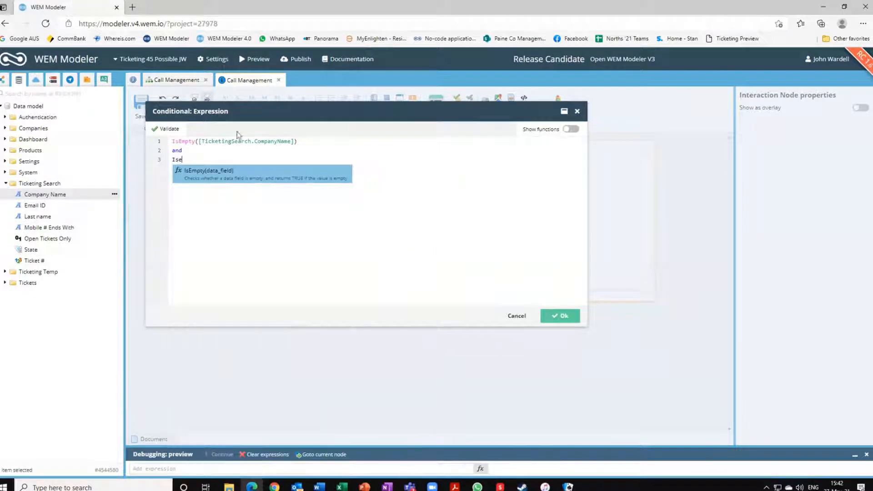
click(204, 172)
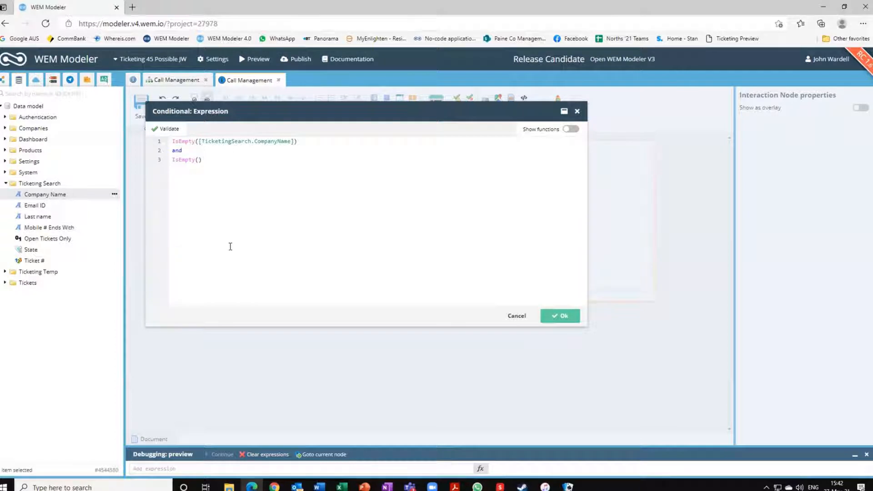
drag(91, 205, 200, 160)
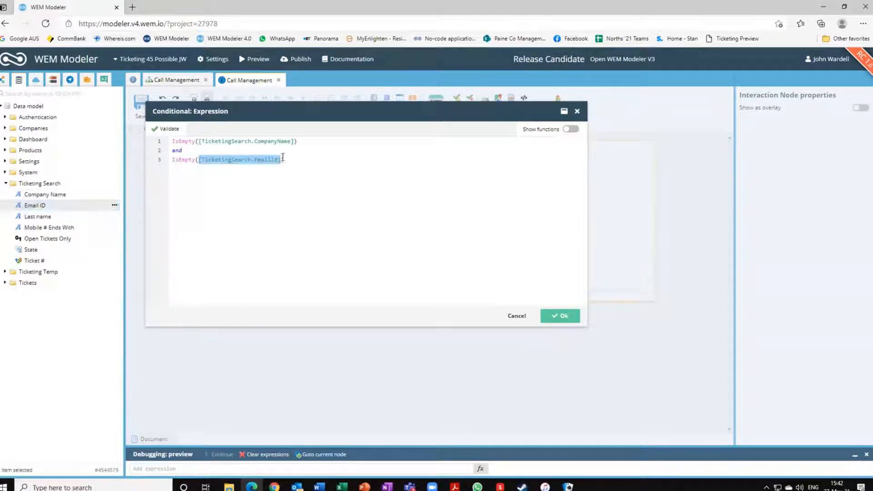
- Add another and-joined IsEmpty check to the expression, on the Mobile # Ends With field from Ticketing Search
click(287, 163)
key(Return)
text(and )
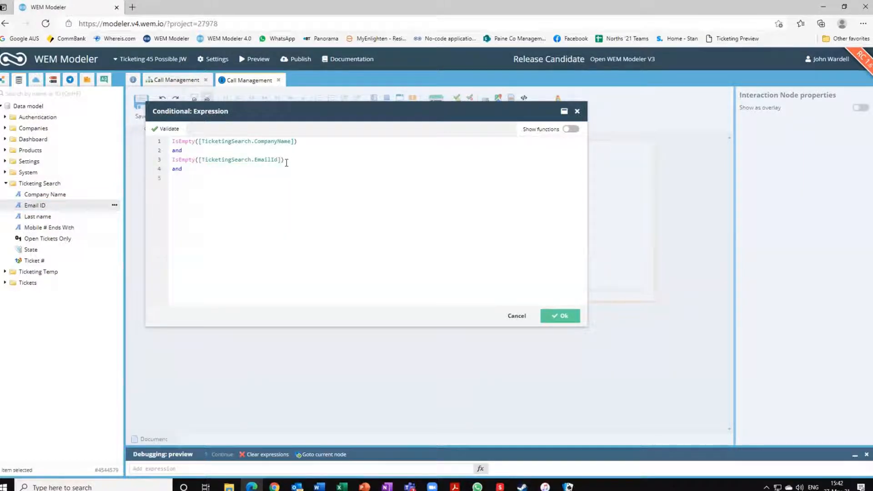
text(Ise)
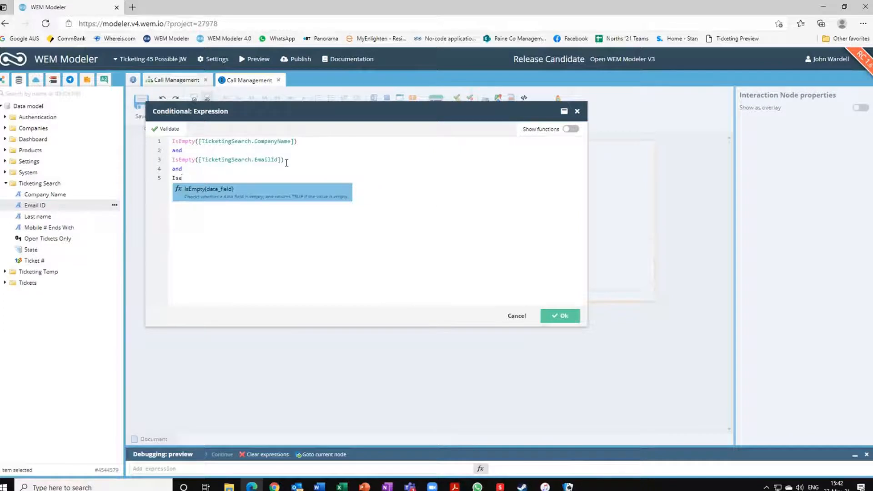
click(180, 194)
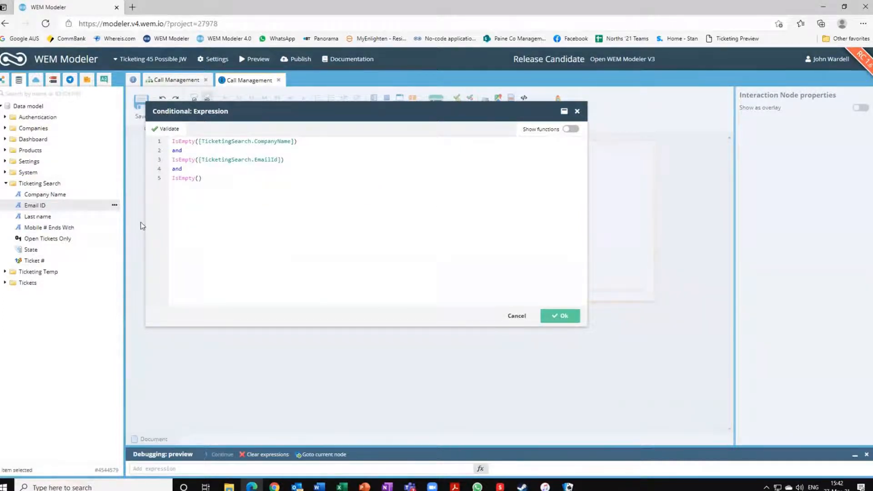
click(46, 231)
drag(45, 231, 200, 178)
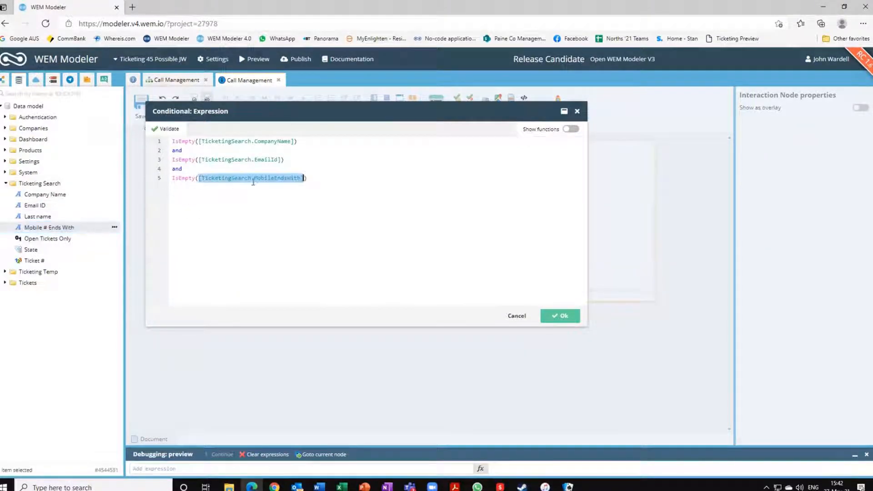
- Append and IsEmpty([TicketingSearch.LastName]) to the conditional's expression
click(311, 178)
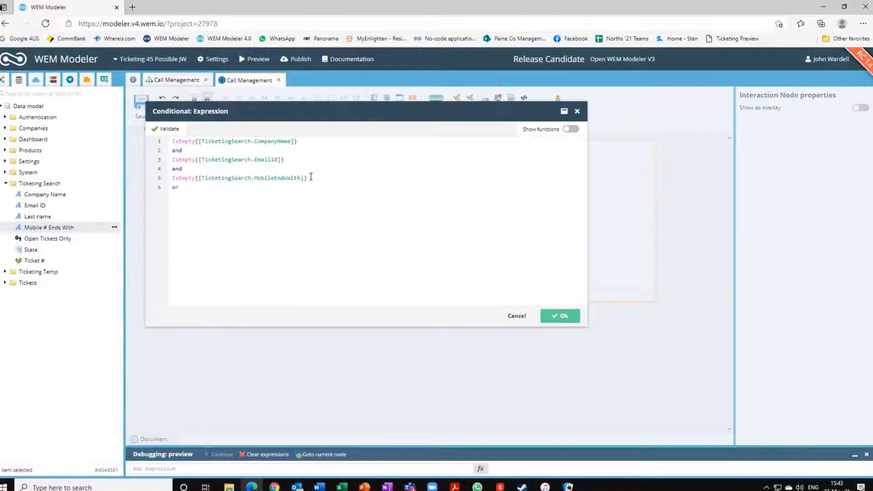
text(and )
text(Is)
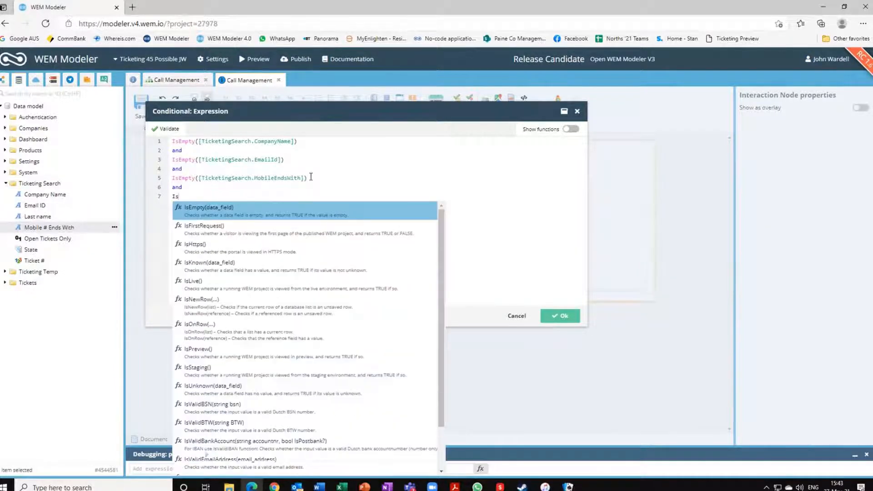
text(E)
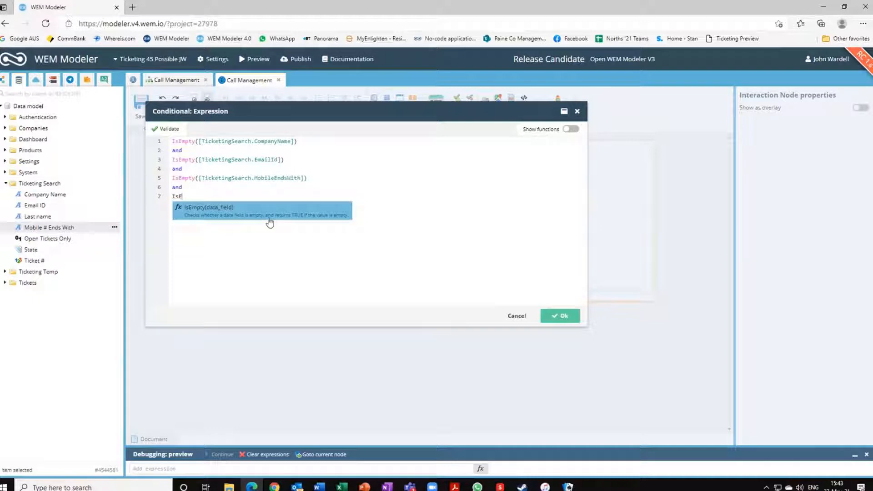
click(213, 212)
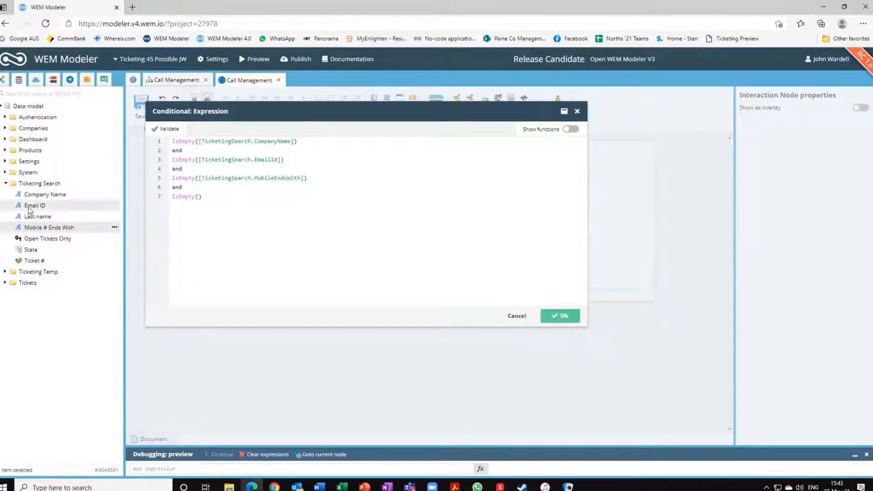
drag(38, 216, 199, 195)
- Append and IsEmpty([TicketingSearch.Ticket]) to the conditional's expression and accept the finished expression
click(293, 196)
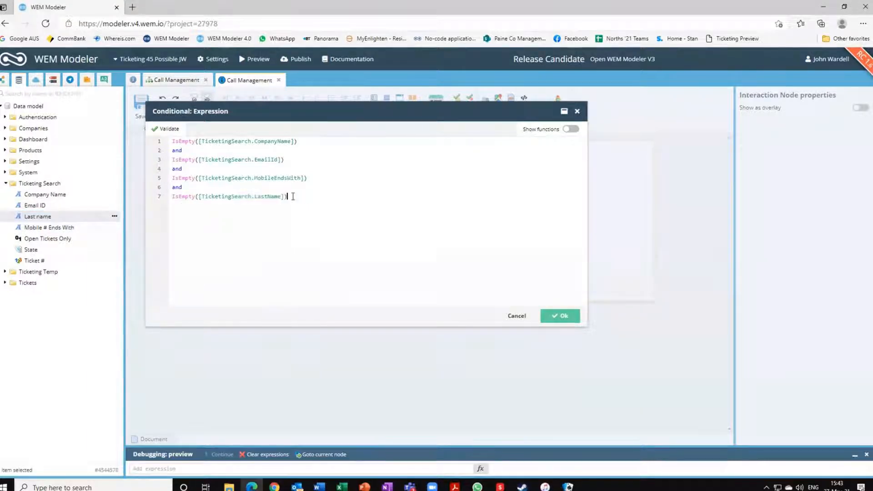
key(Return)
text(and )
text(Ise)
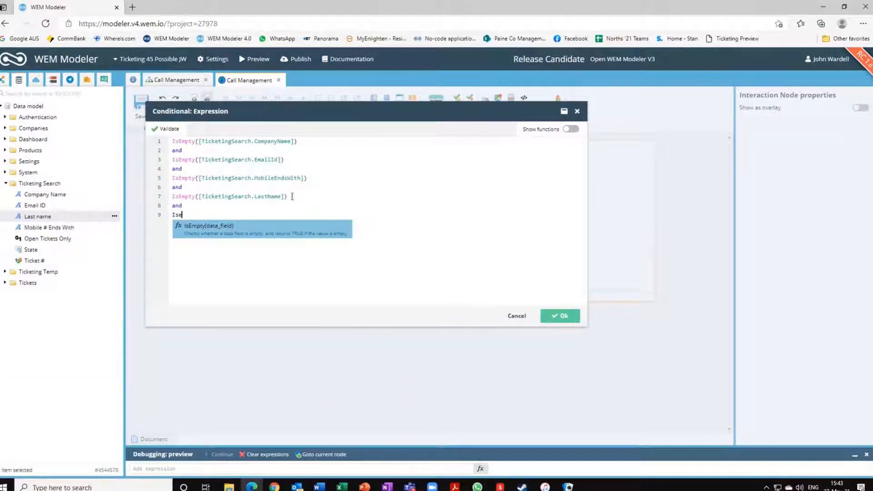
click(223, 225)
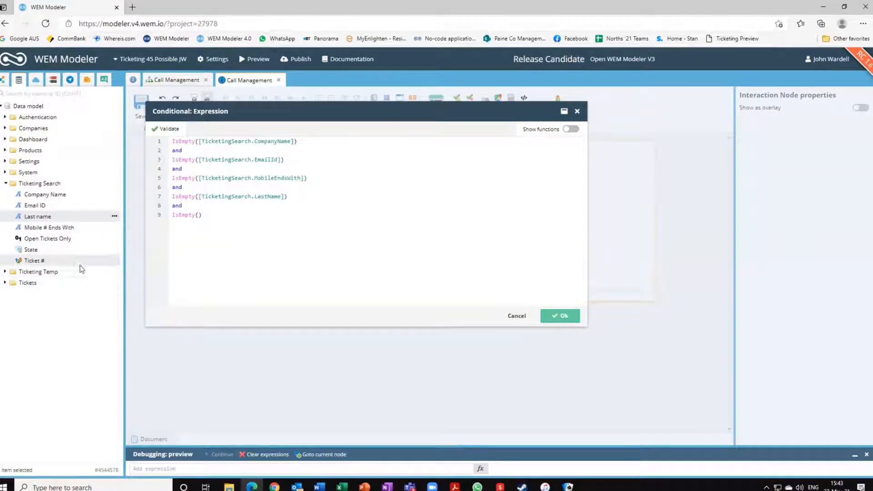
drag(35, 261, 200, 216)
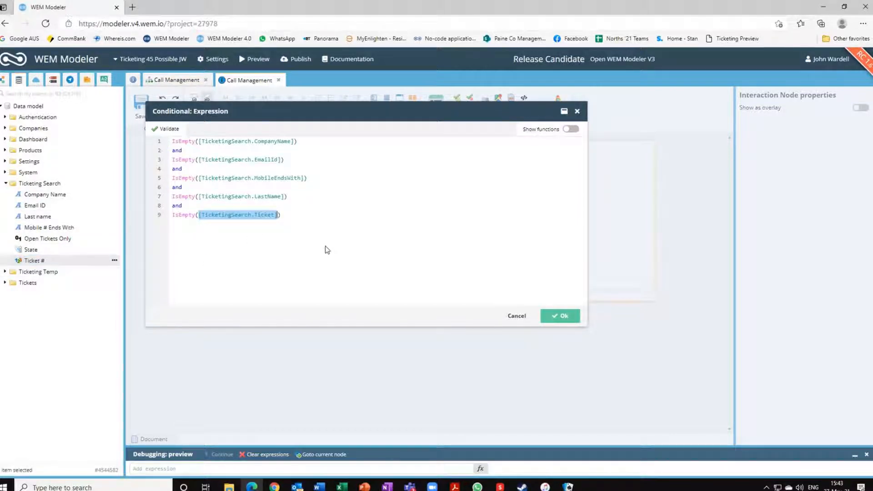
click(372, 272)
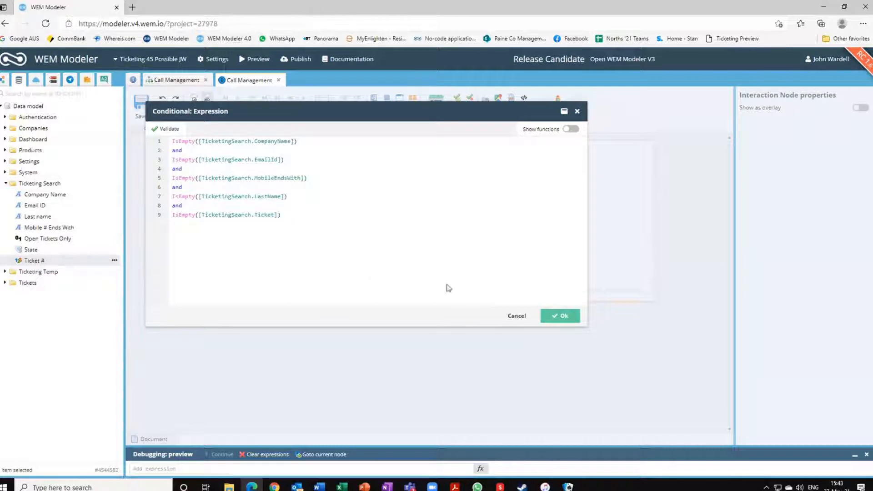
click(560, 316)
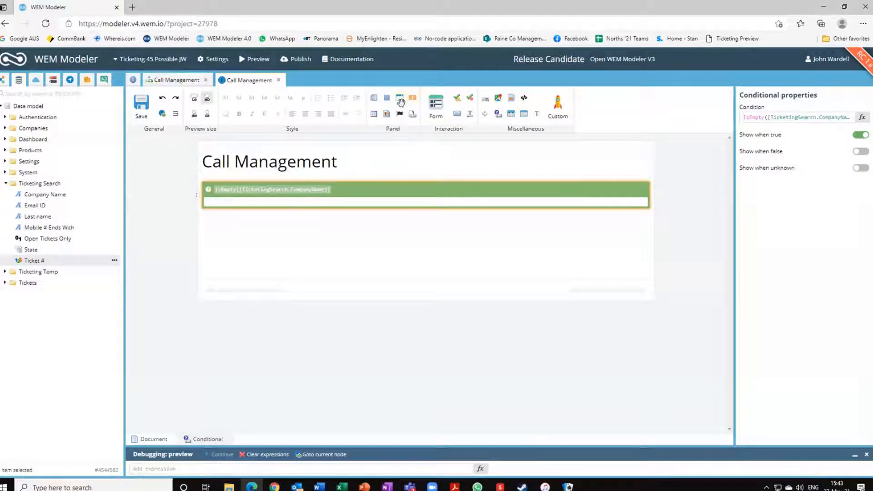
- Add a panel inside the conditional with the header text Find Caller and the blue style context
drag(399, 98, 322, 205)
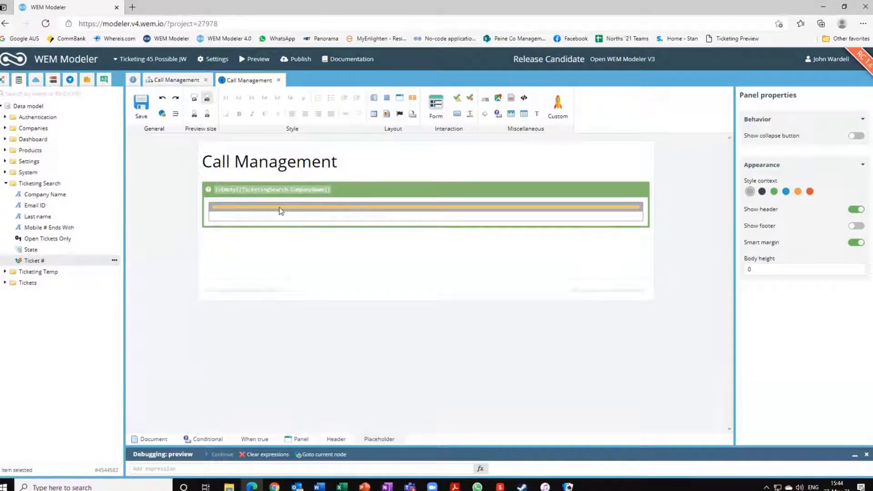
click(279, 209)
text(Find Call)
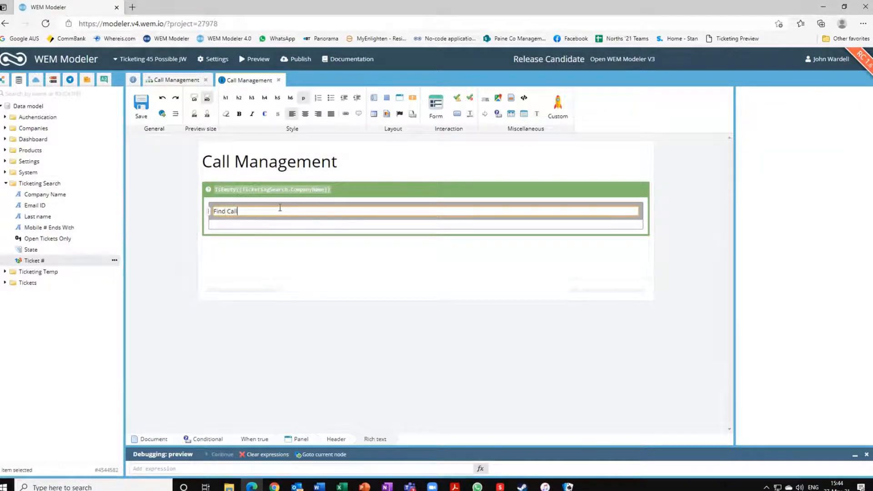
text(er)
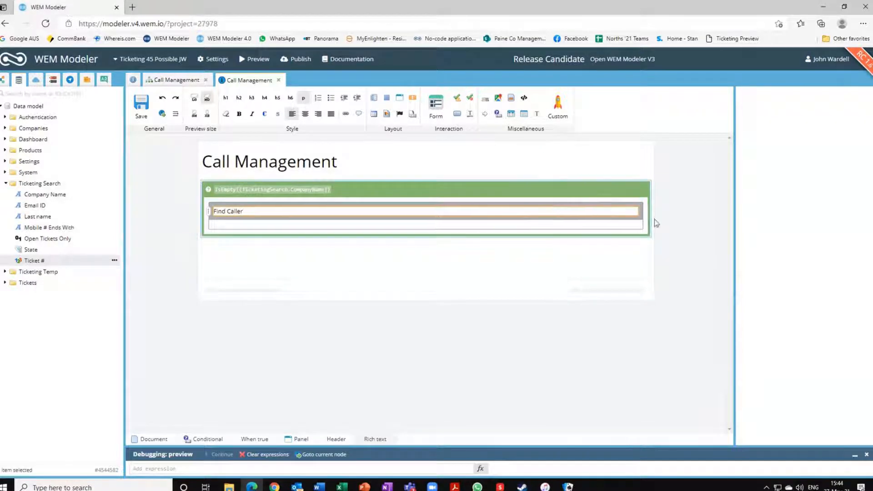
click(640, 219)
click(785, 192)
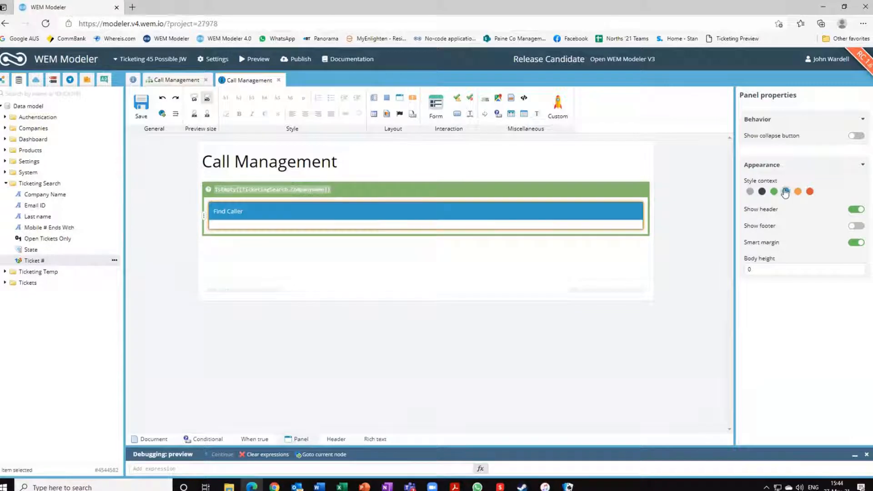
- Add a form to the Find Caller panel's body with Last name, Email ID, Mobile # Ends With, Company Name and Ticket # from Ticketing Search
drag(434, 104, 390, 224)
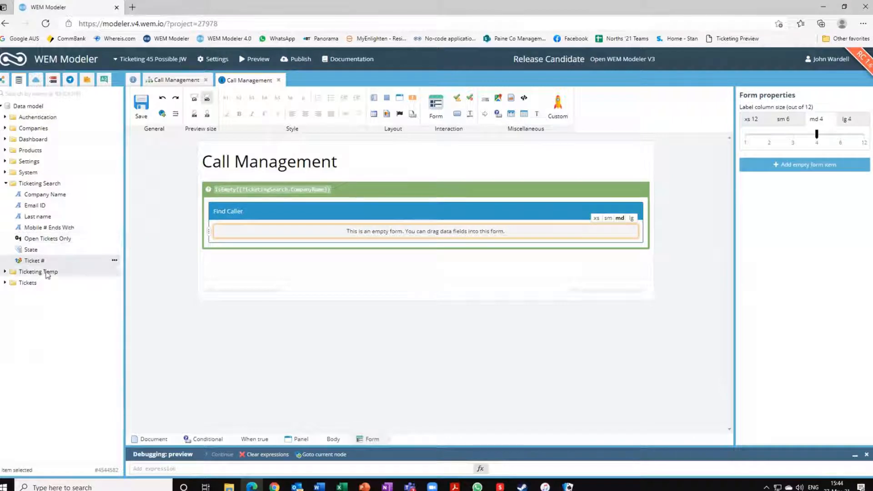
drag(28, 218, 229, 234)
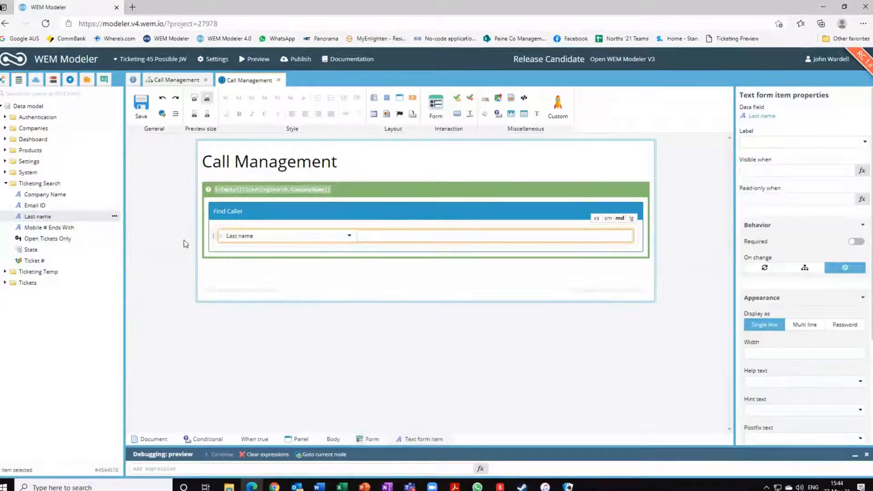
drag(53, 208, 234, 245)
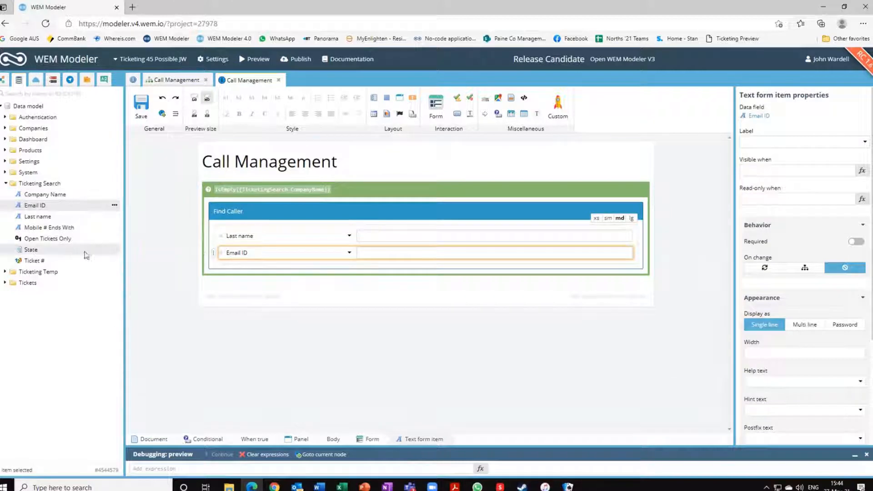
click(46, 231)
drag(46, 233, 236, 260)
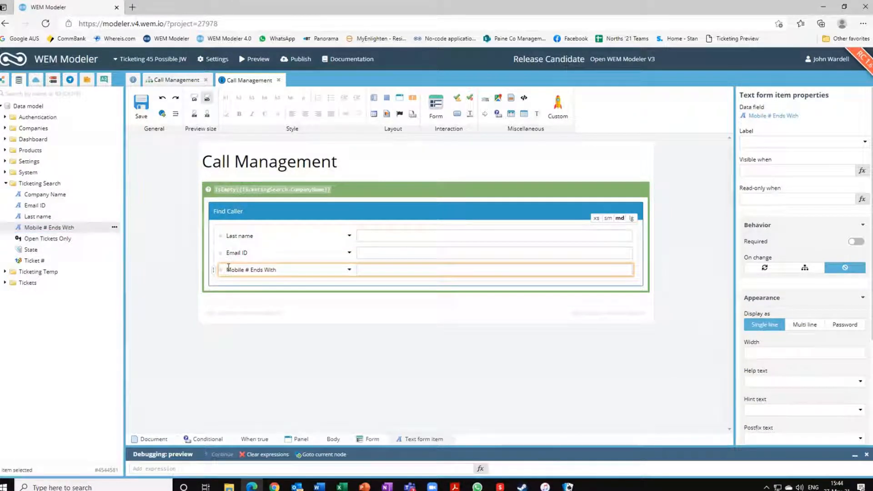
drag(46, 194, 241, 283)
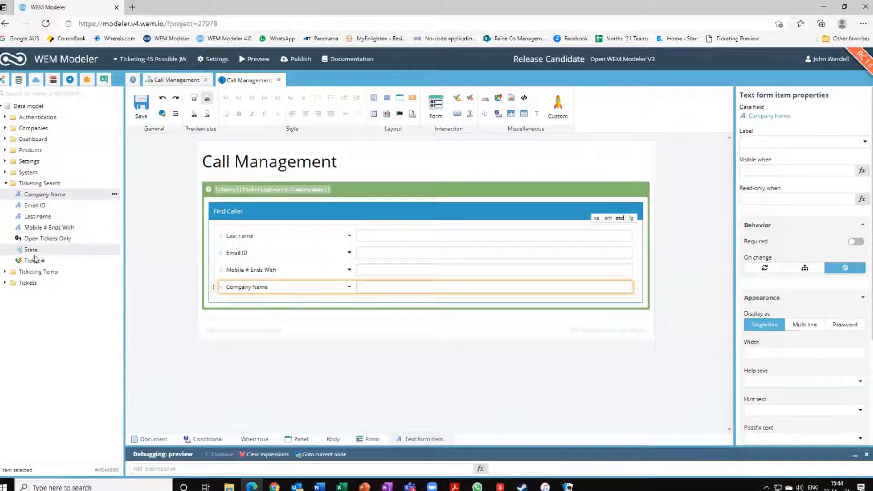
drag(34, 260, 227, 296)
- Set the hint text of the form's Last name field to Starts with
click(382, 236)
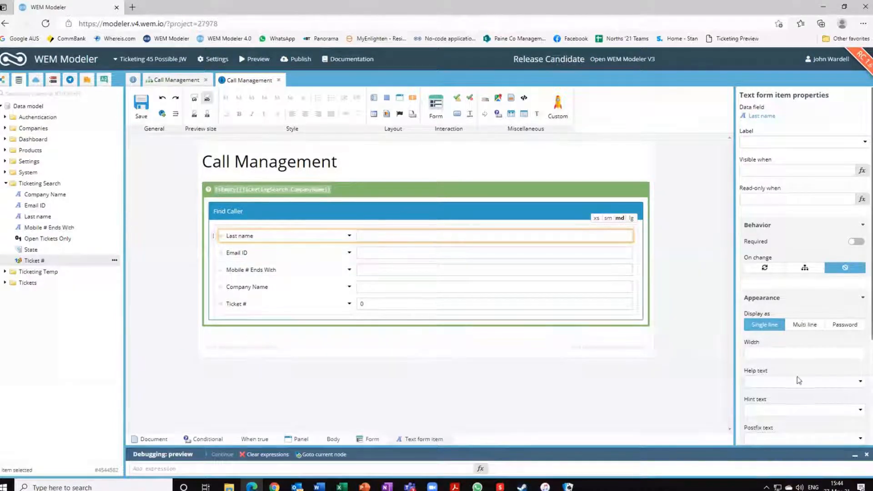
click(757, 409)
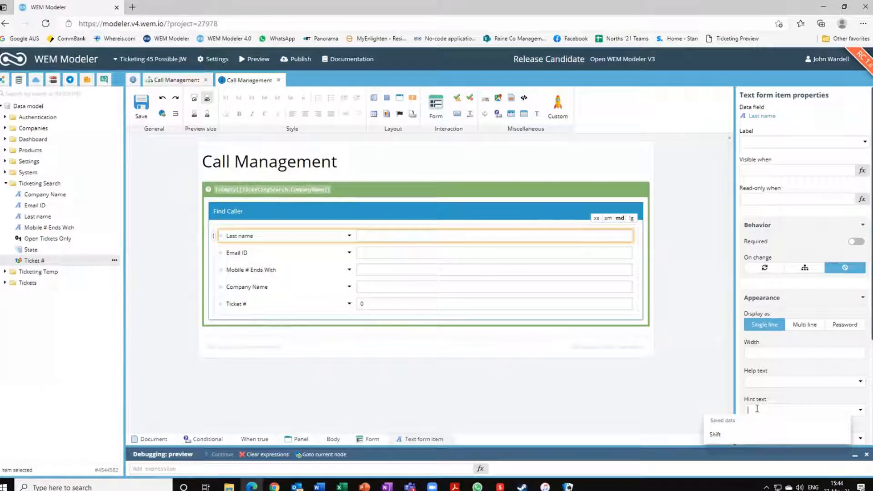
text(Sta)
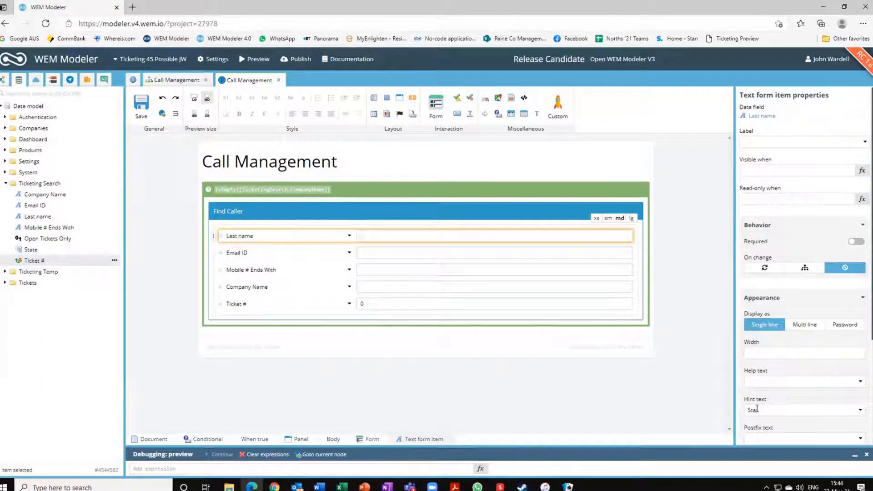
text(rts with)
- Enable datamodel auto completion for the Last name field, with Users as source and [Users.LastName] as suggestion text
scroll(802, 430, down, 3)
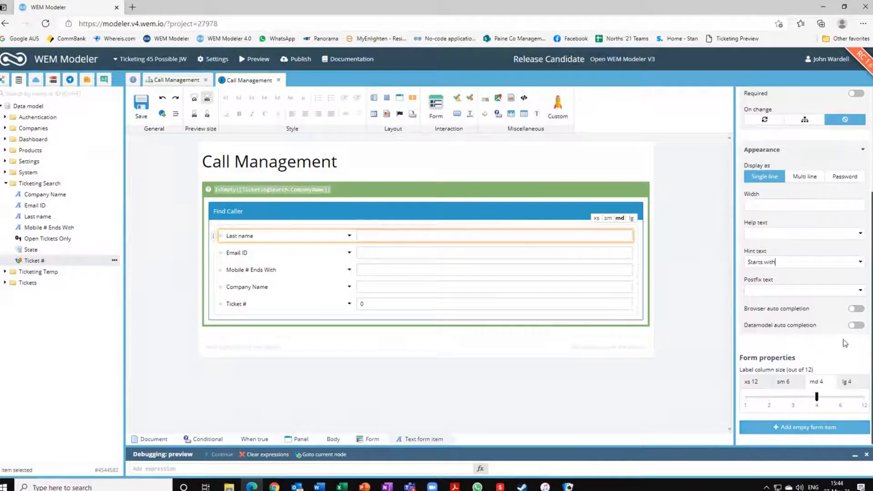
click(855, 326)
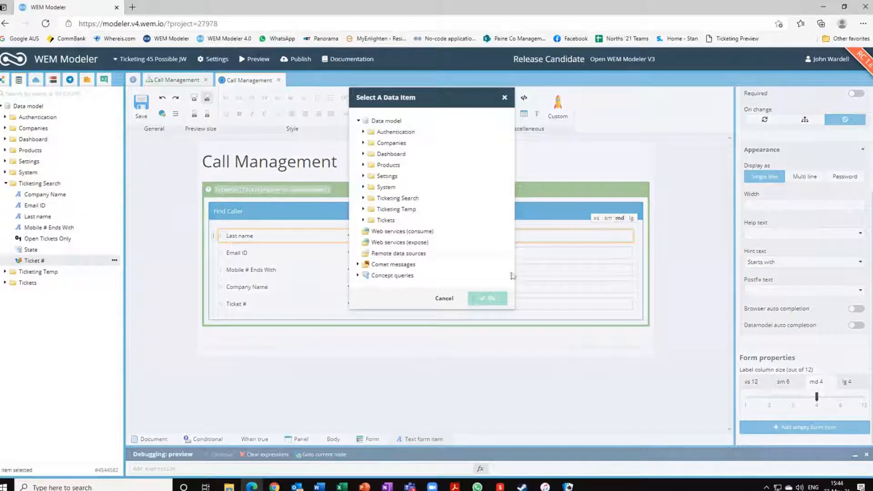
click(363, 131)
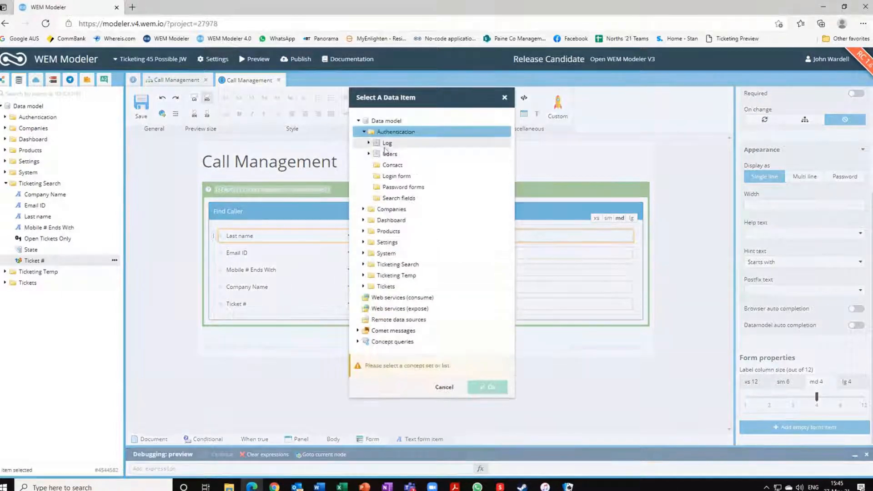
click(389, 153)
click(482, 365)
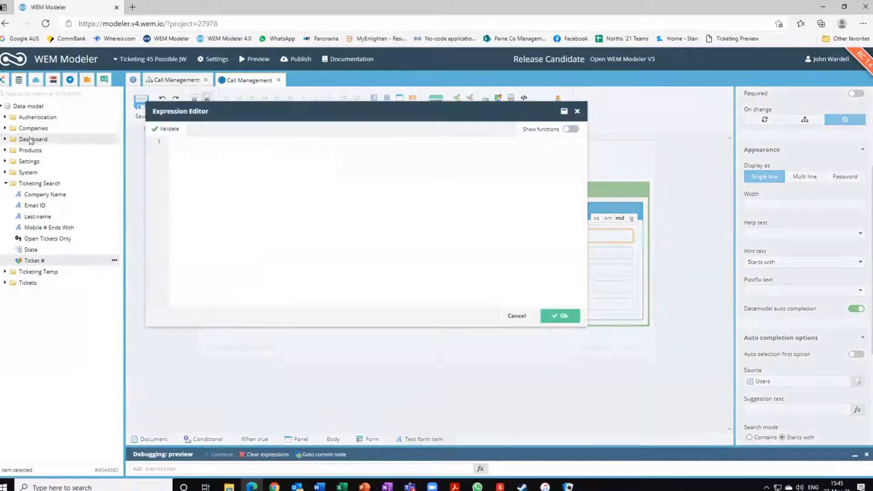
click(5, 117)
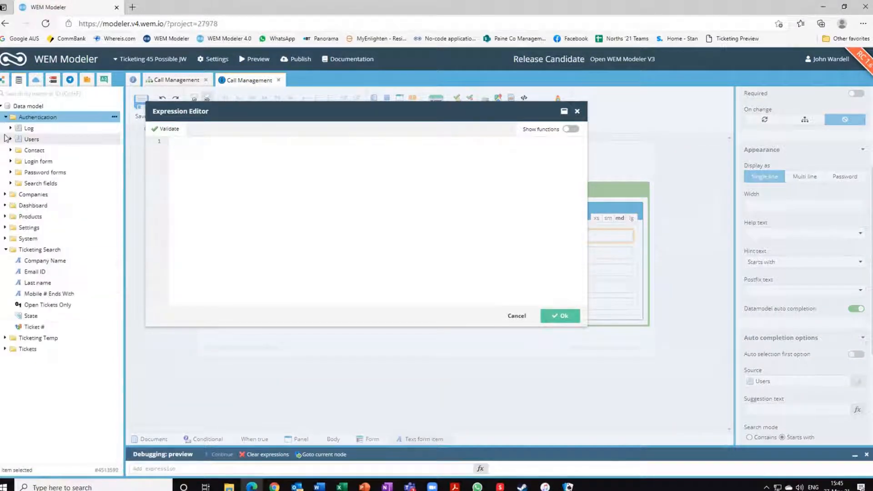
click(11, 138)
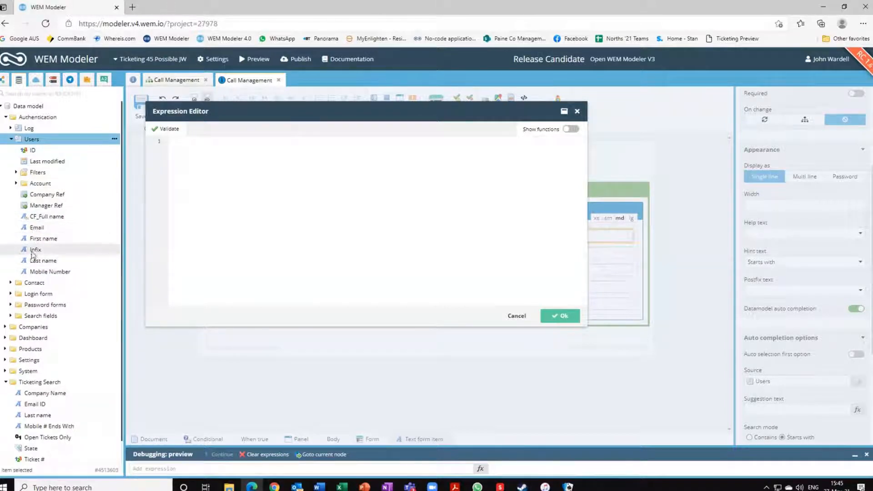
drag(35, 260, 182, 143)
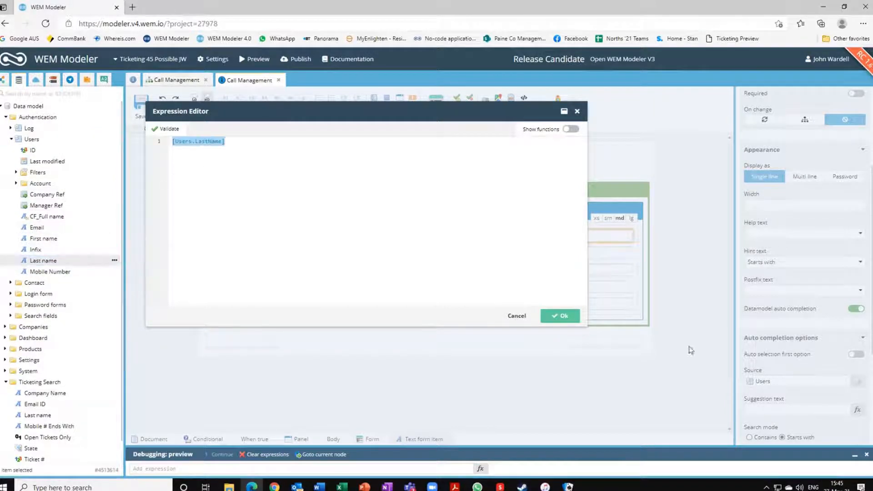
click(558, 317)
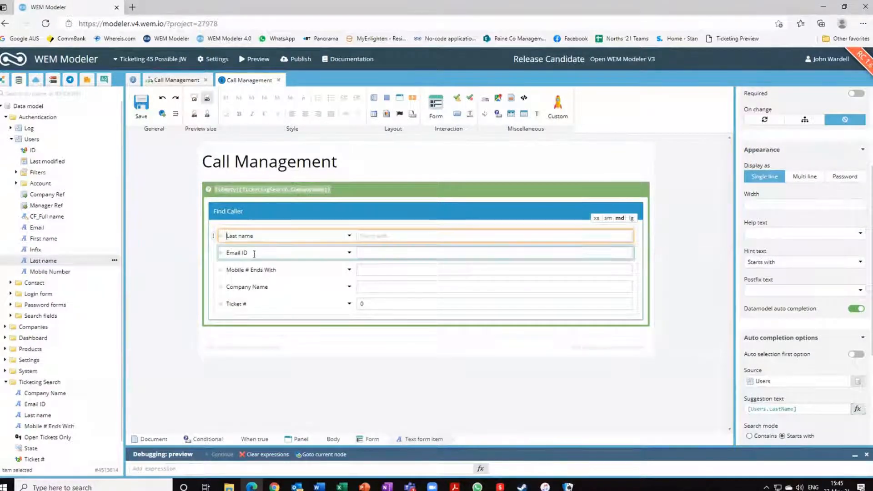
- Change the Last name form field's label to Customer Last name
text(Custom)
text(me)
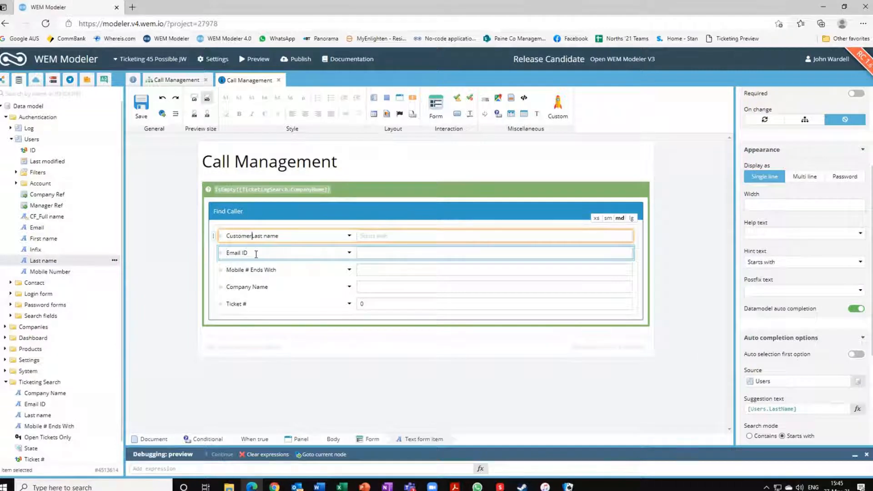
text(r)
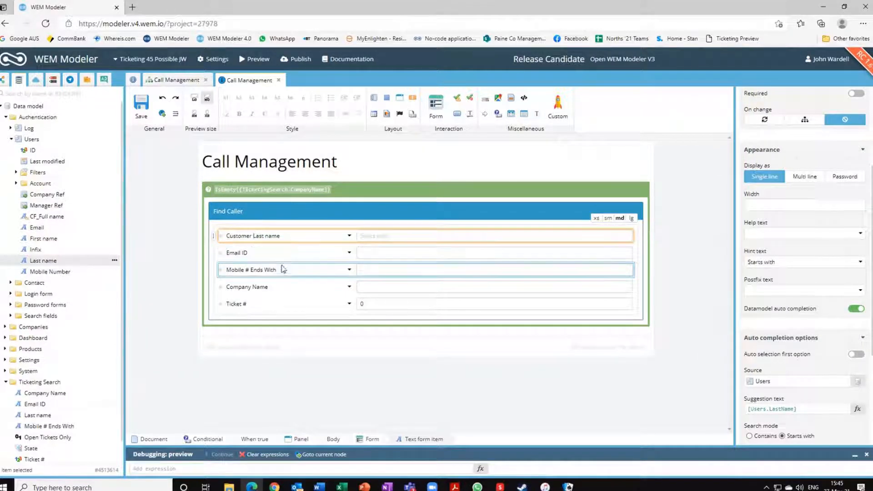
- Set the hint text of the Email ID form field to Starts With
click(372, 252)
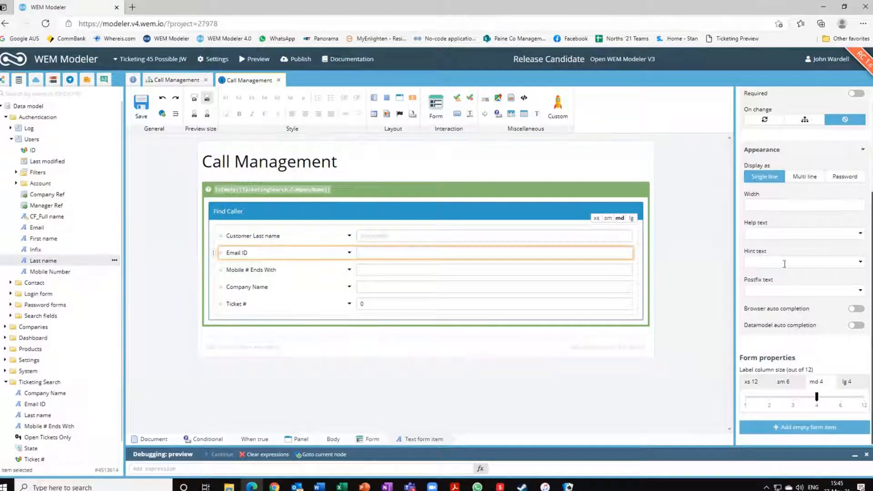
click(756, 263)
text(Starts With)
click(856, 325)
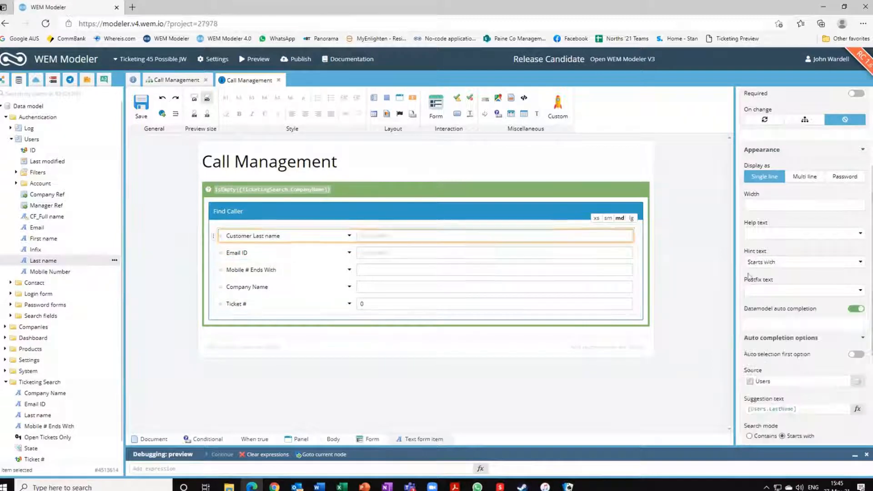
- Set the minimum characters for the Customer Last name field's auto completion to 3
scroll(816, 343, down, 4)
double_click(761, 296)
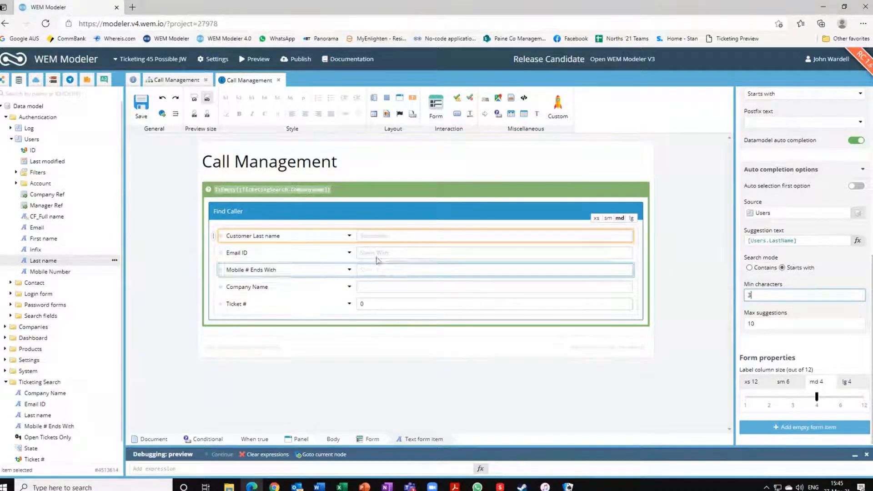
- Enable datamodel auto completion for the Email ID form field, using Users from Authentication as its source
click(412, 255)
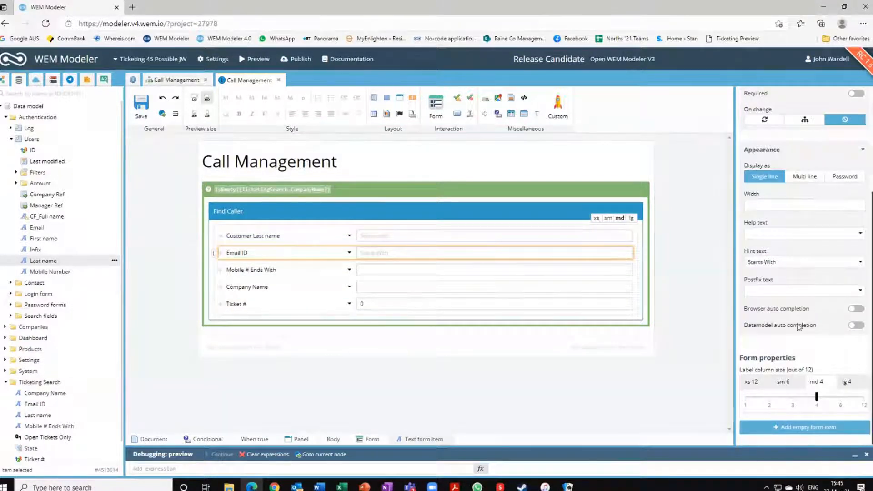
click(859, 326)
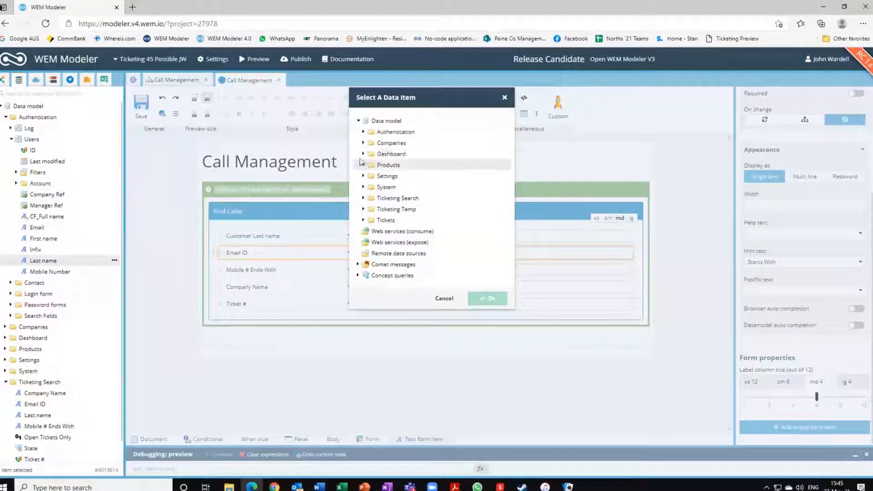
click(363, 132)
click(375, 154)
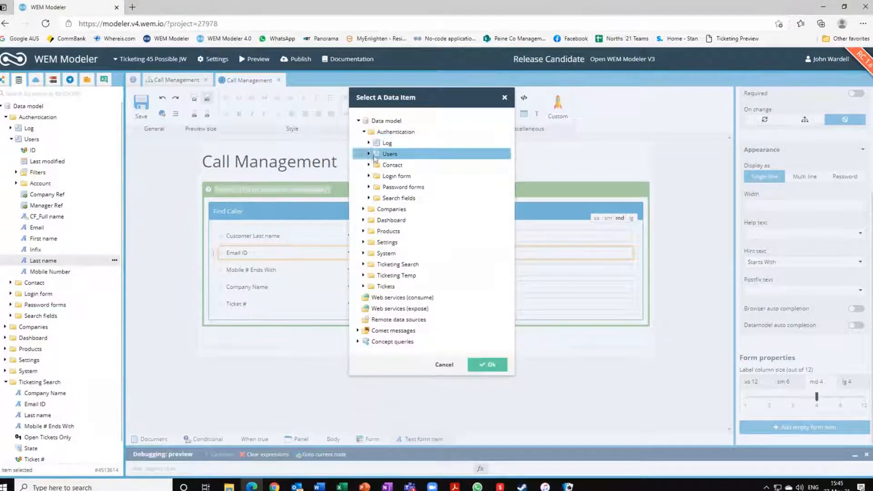
click(486, 387)
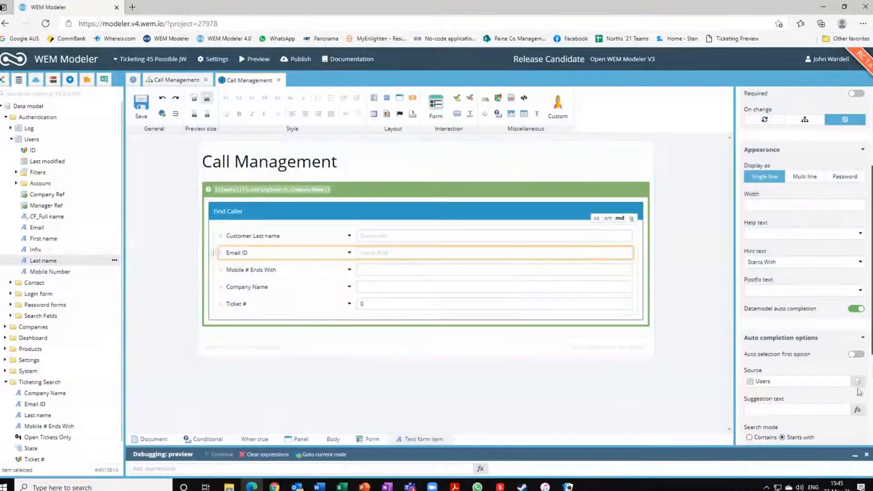
- Set the Email ID field's auto completion suggestion text to [Users.email] and its minimum characters to 3
click(857, 410)
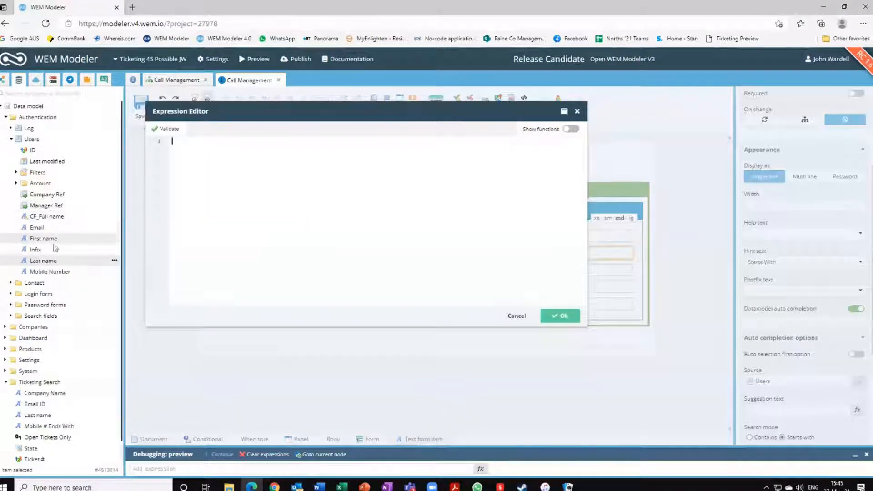
drag(33, 227, 205, 171)
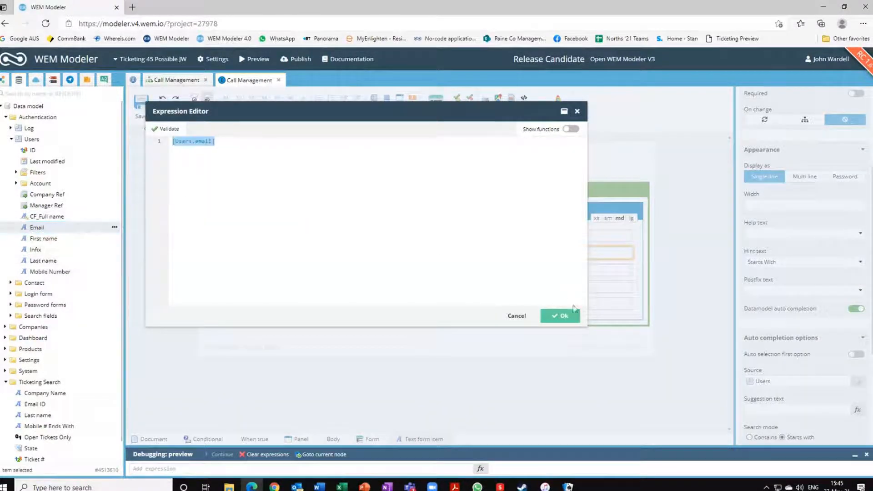
click(564, 322)
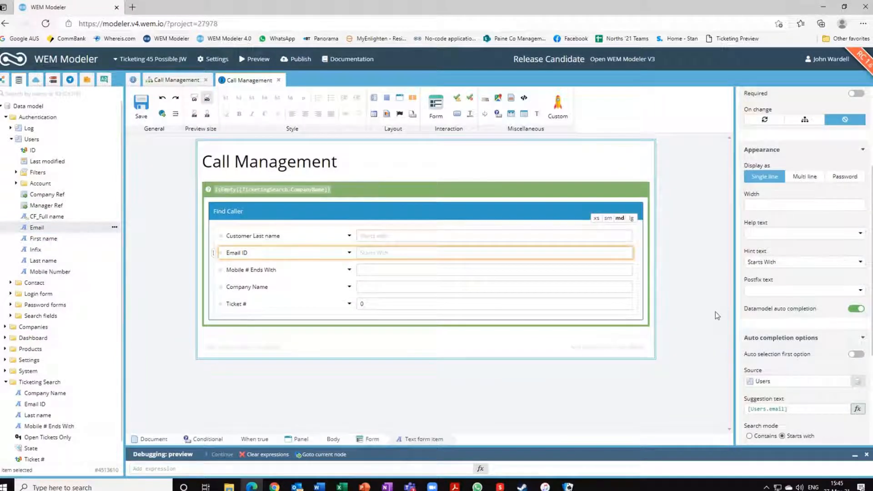
scroll(809, 409, down, 2)
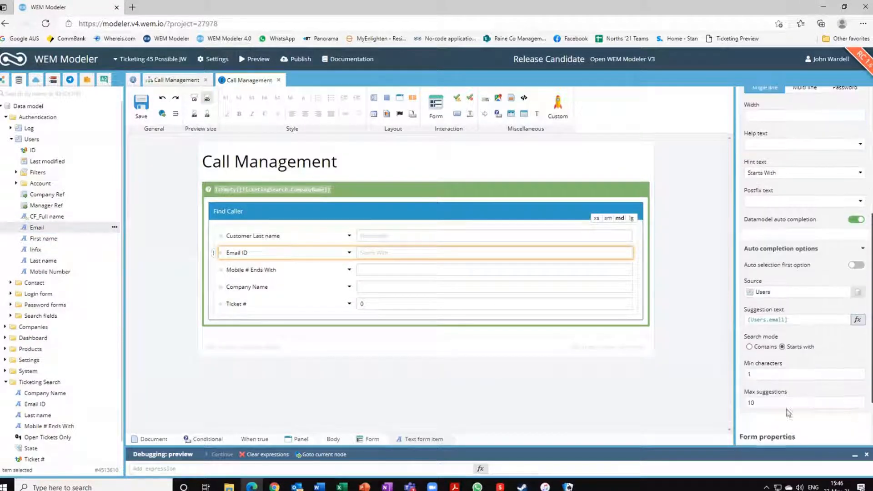
double_click(753, 374)
text(3)
click(687, 213)
- Relabel the Email ID form field as Customer Email ID and the mobile field as Customer's Mobile # Ends With
click(493, 252)
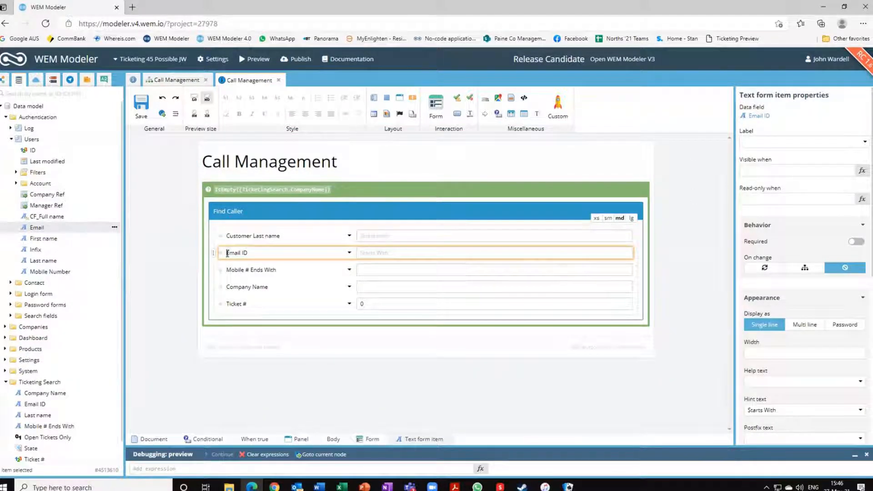
text(Customer)
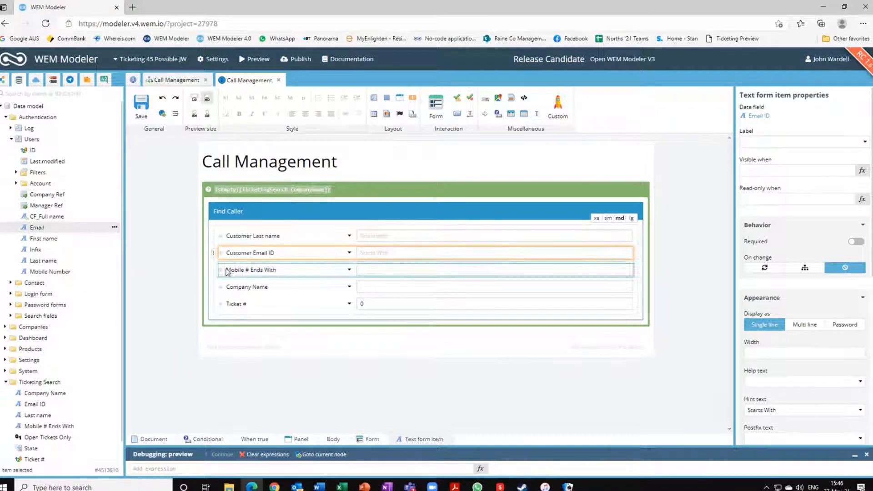
click(227, 270)
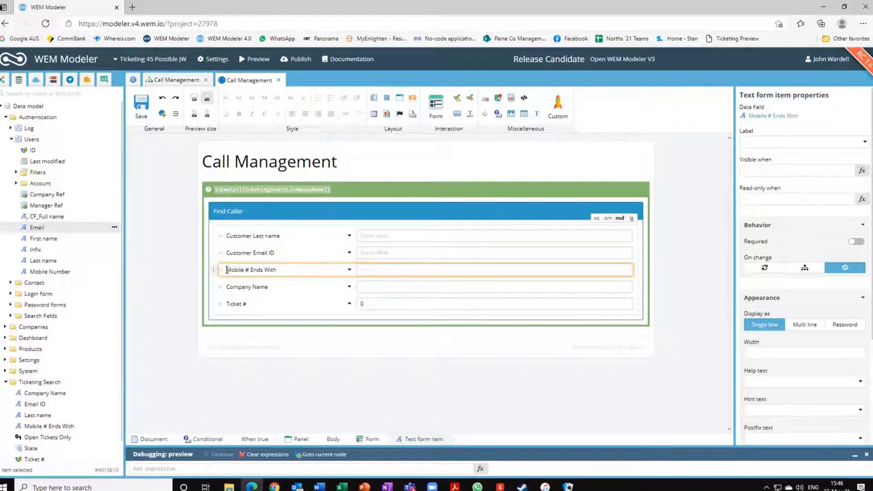
text(Customer's Mobile # Ends With)
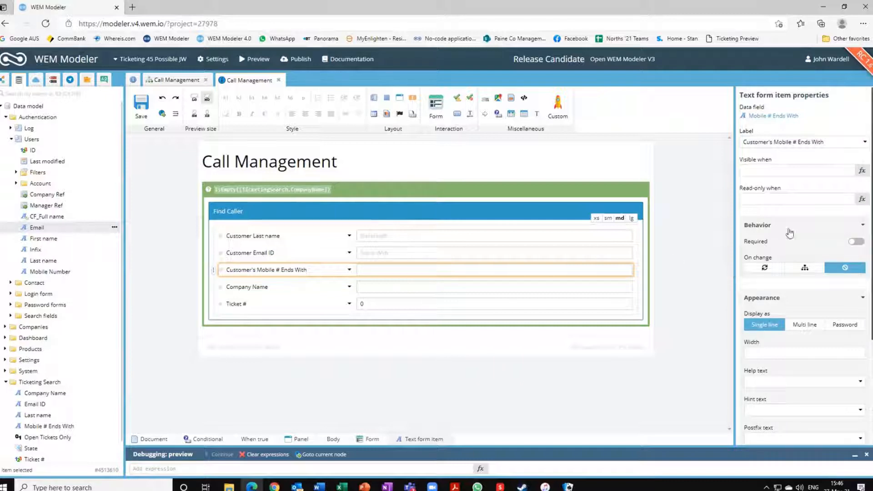
- Set the hint text of the Customer's Mobile # Ends With form field to Last 3 Digits
click(755, 409)
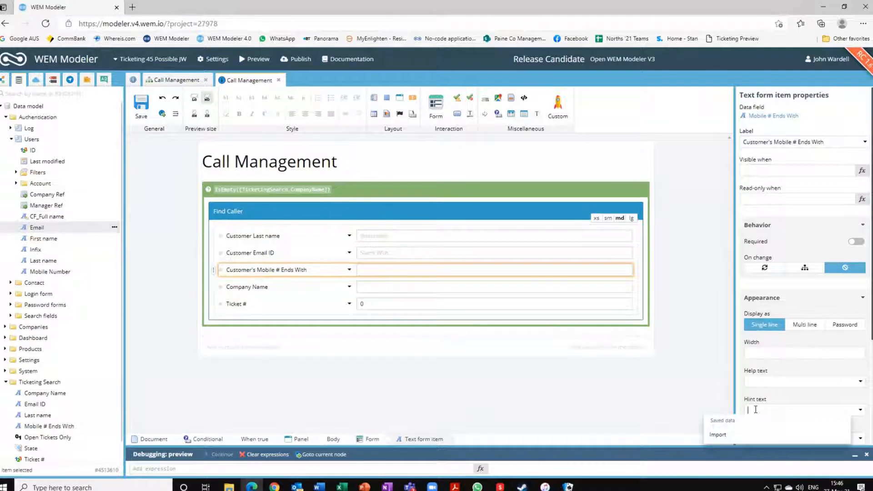
text(E)
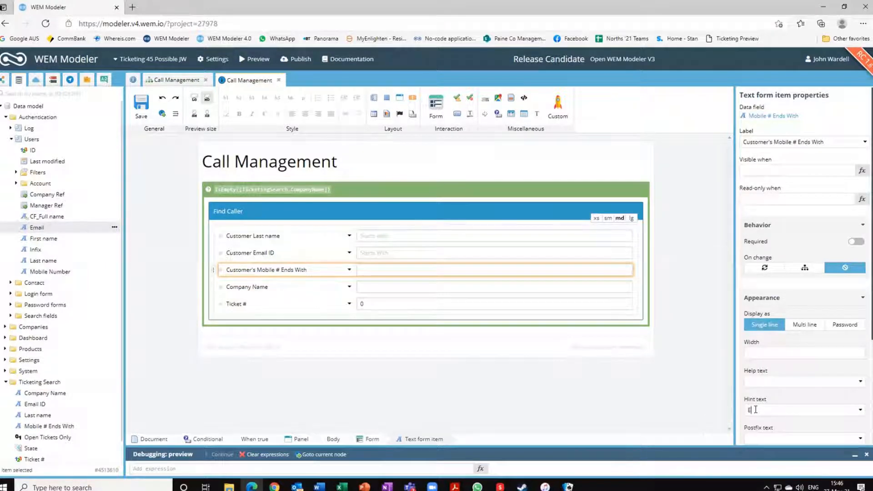
text(nds Wit)
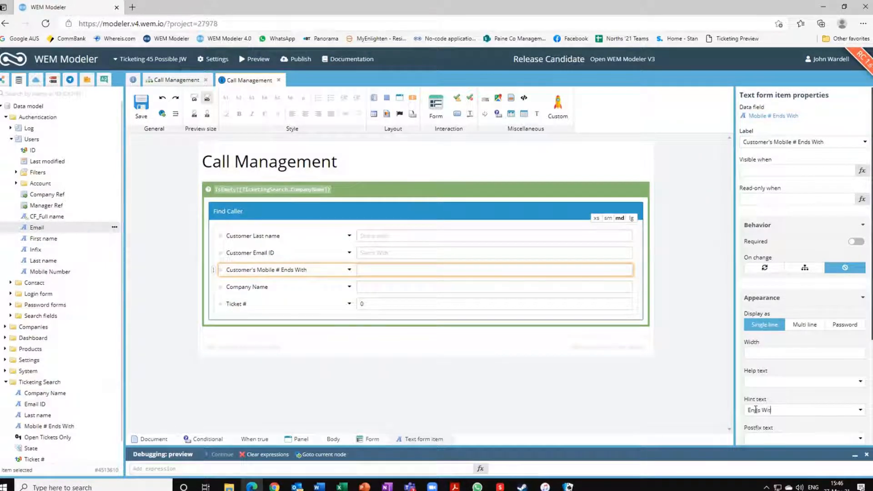
key(BackSpace)
key(BackSpace)
text(Last 3 Digits)
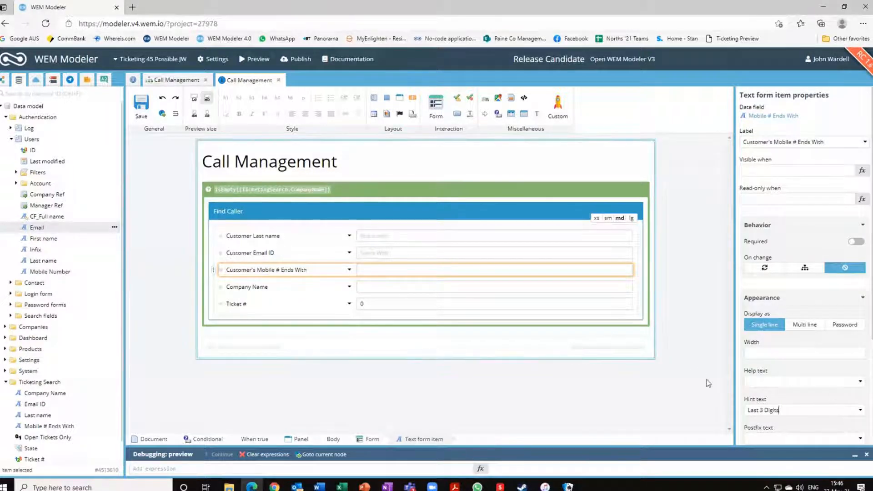
click(614, 344)
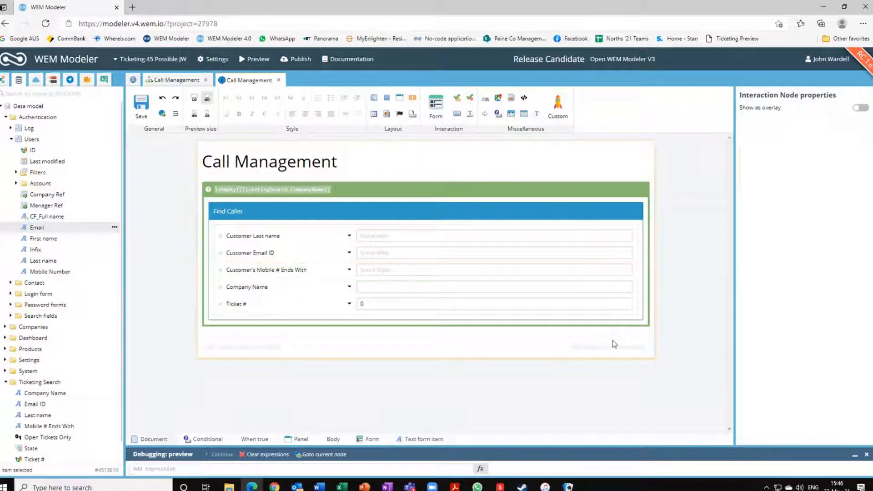
- Set the hint text of the Company Name form field to Starts with
click(370, 287)
click(753, 411)
text(Saarts with)
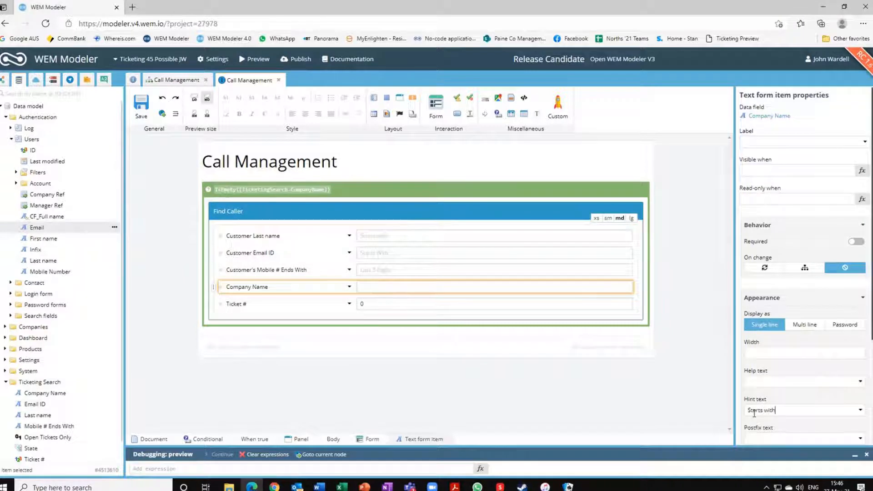
- Enable datamodel auto completion for the Company Name form field, using Companies from the Companies folder as its source
scroll(801, 364, down, 3)
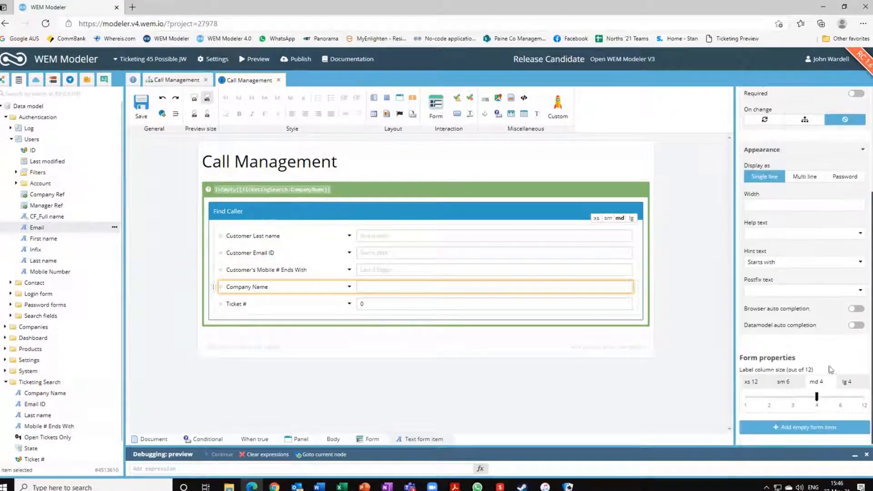
click(854, 326)
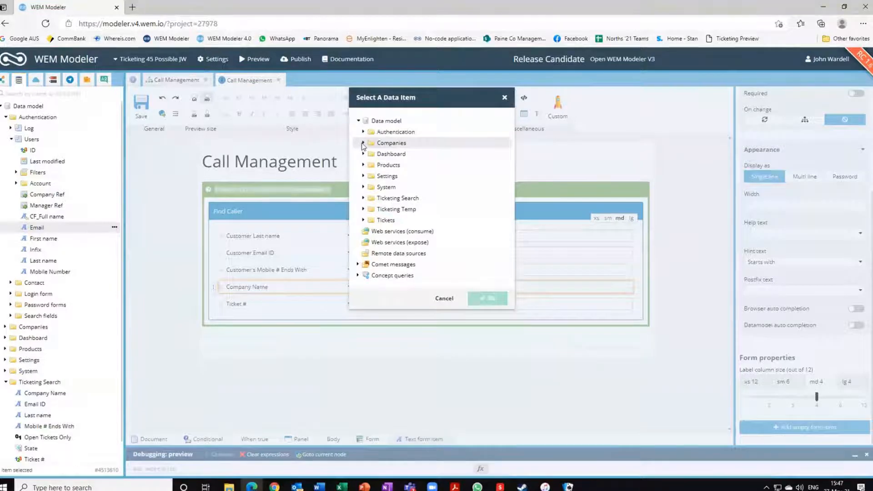
click(363, 144)
click(394, 154)
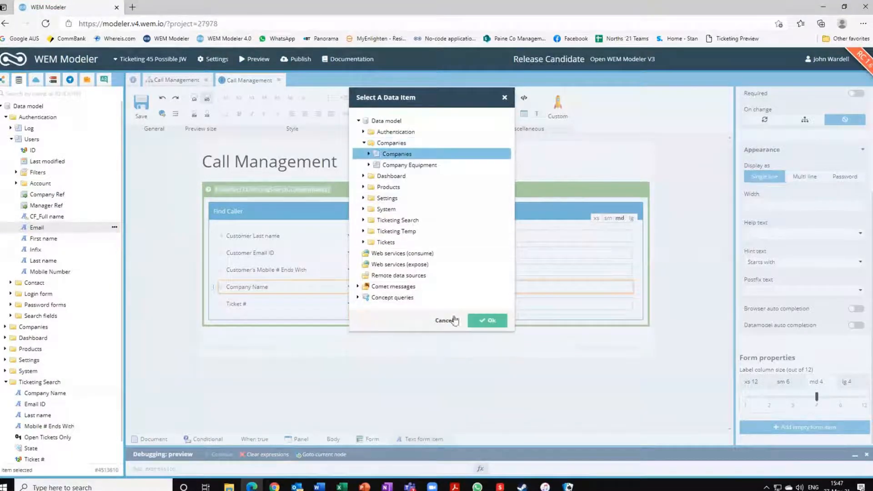
click(486, 320)
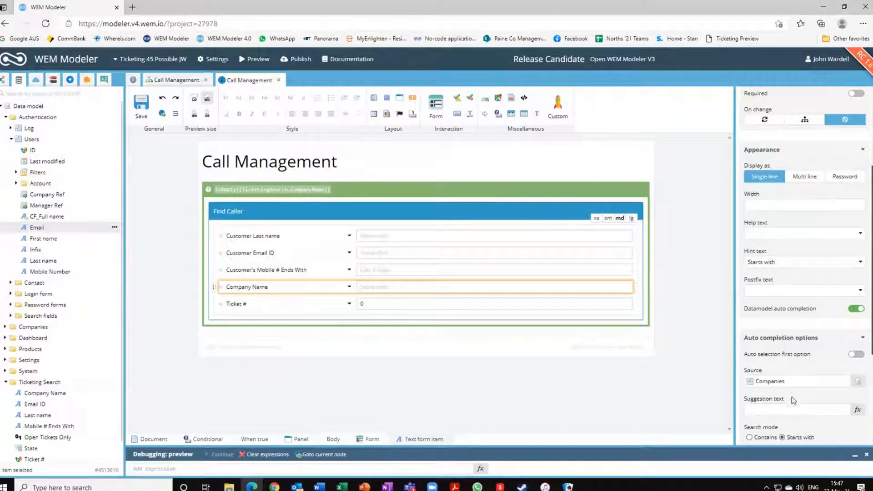
- Set the Company Name field's auto completion suggestion text to [Customers.Companies.CompanyName] from the data model
click(857, 410)
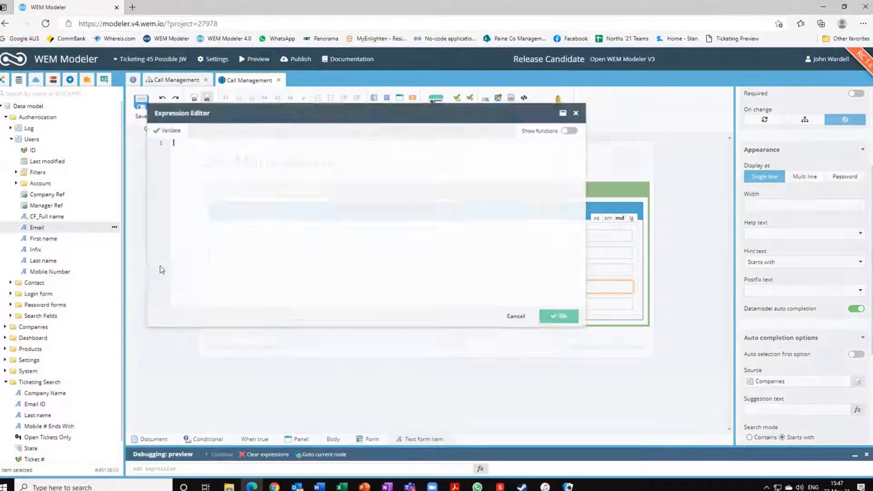
click(4, 326)
click(9, 339)
click(11, 338)
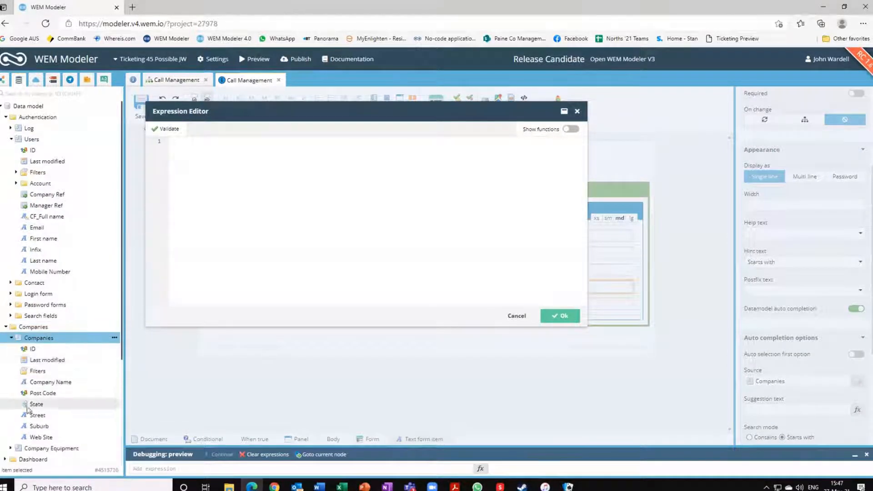
drag(45, 382, 356, 183)
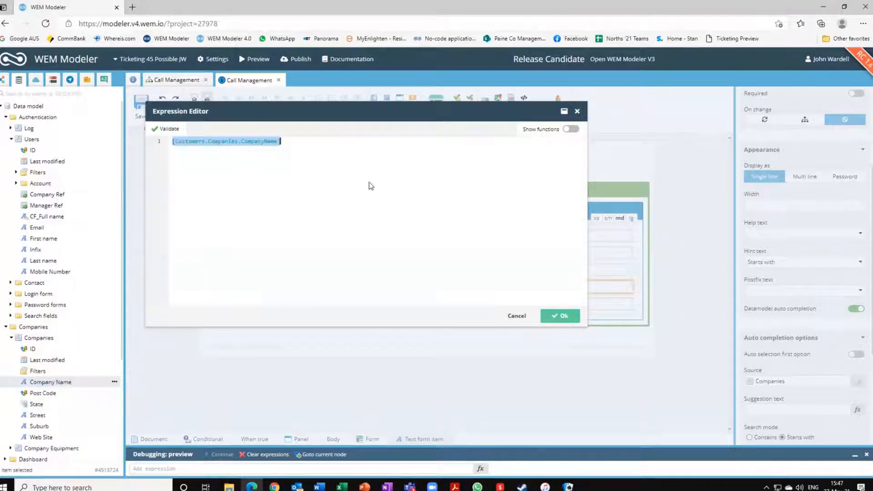
click(233, 187)
click(560, 316)
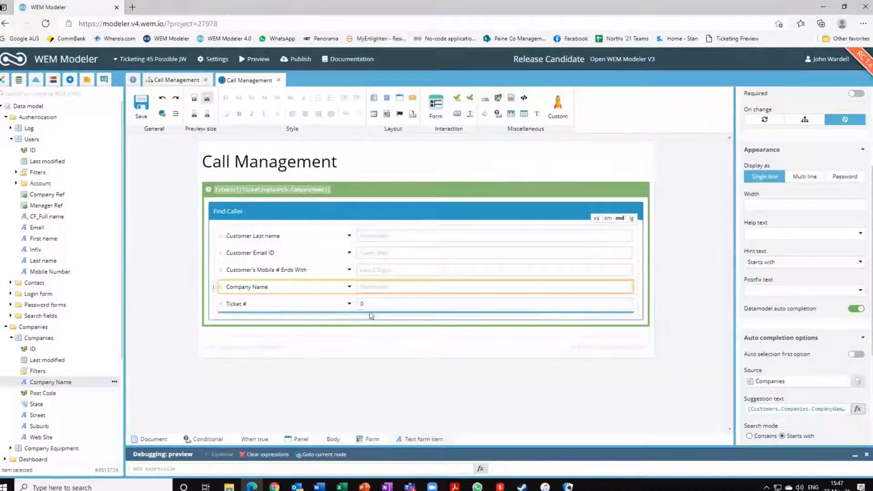
- Set the hint text of the Ticket # form field to Ends with
click(367, 303)
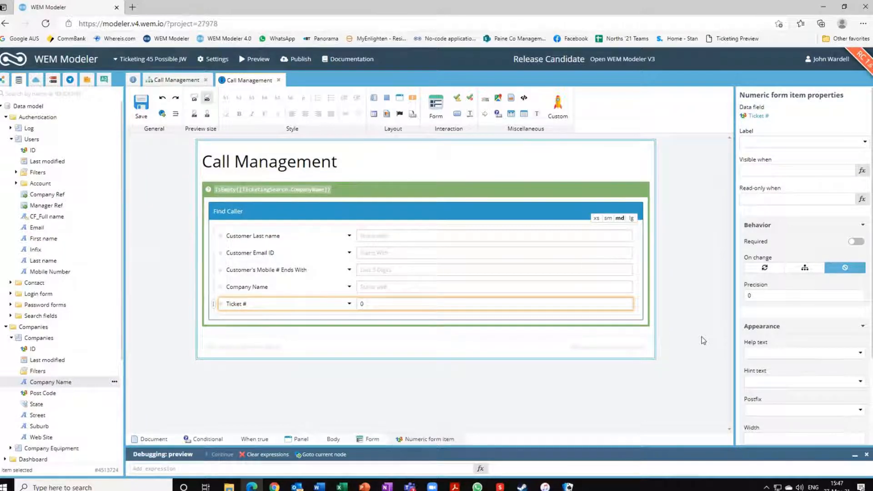
click(750, 381)
text(Ends with)
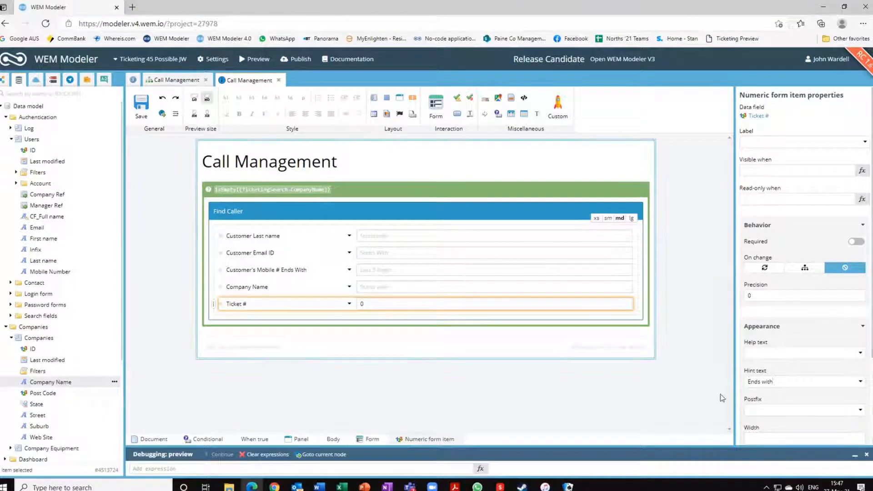
scroll(778, 399, down, 3)
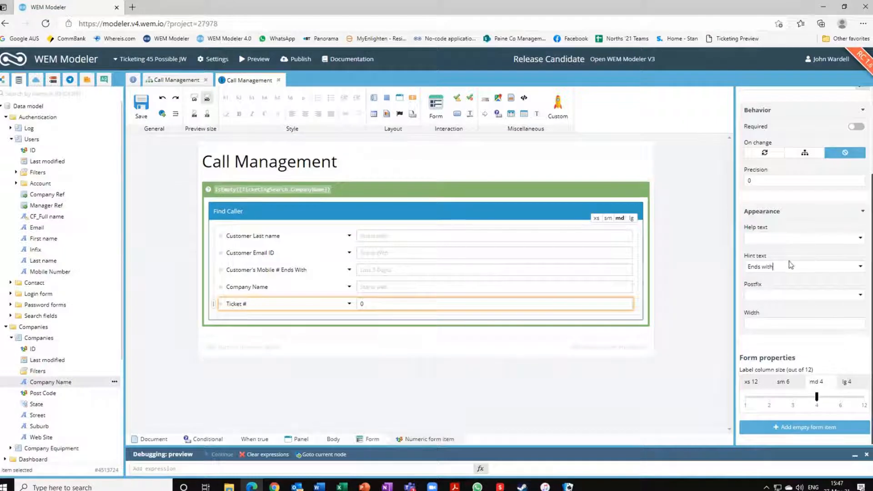
scroll(789, 261, up, 3)
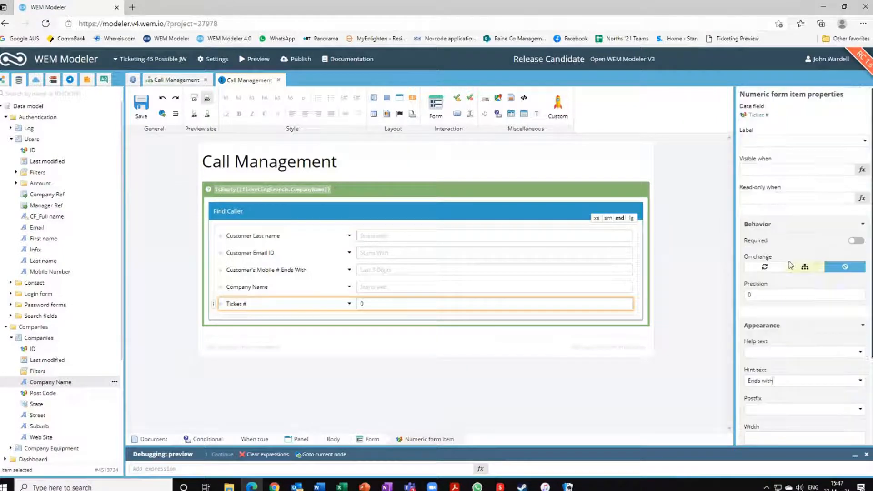
click(683, 227)
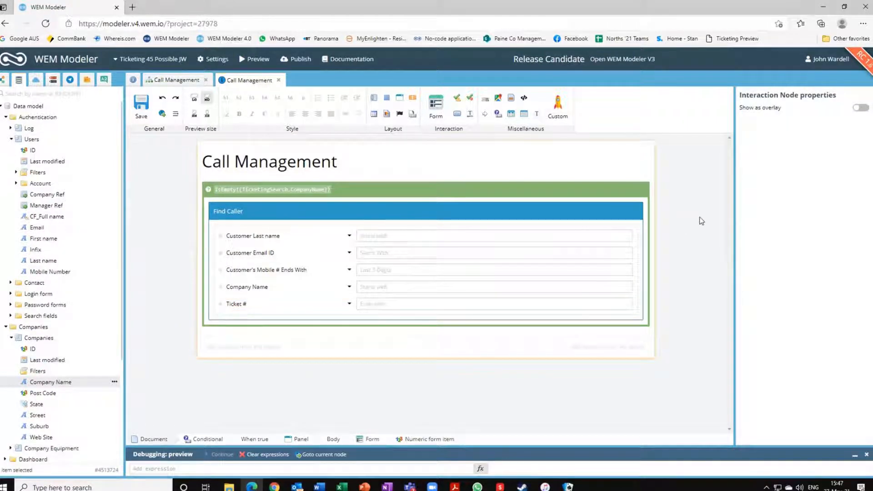
- Set the on-change behavior of the Find Caller form's fields to refresh the screen, and save the template
click(628, 236)
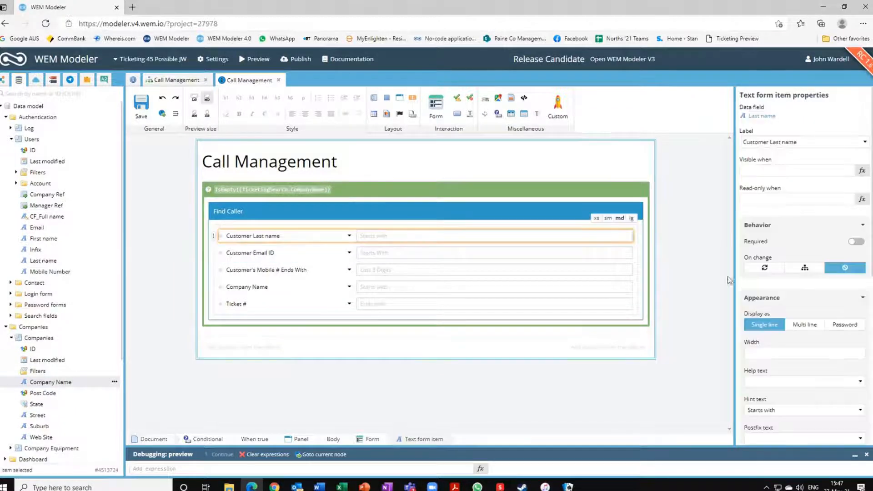
click(764, 267)
click(582, 253)
click(565, 271)
click(764, 267)
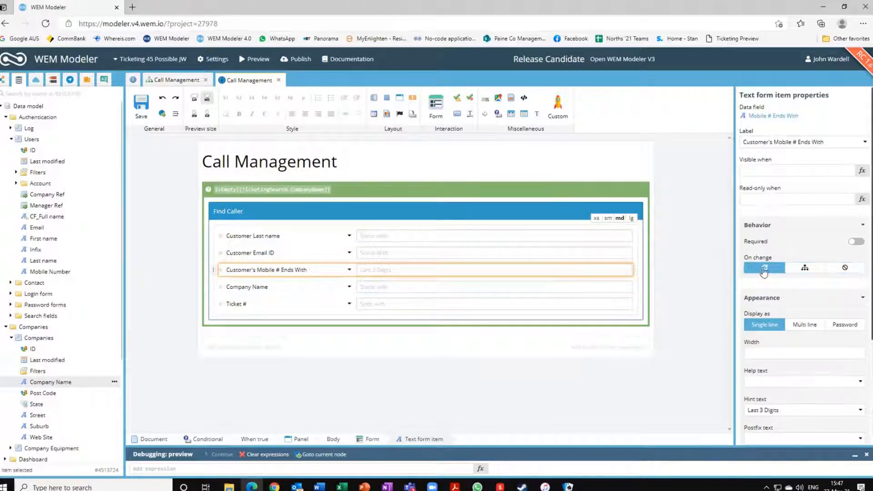
click(505, 285)
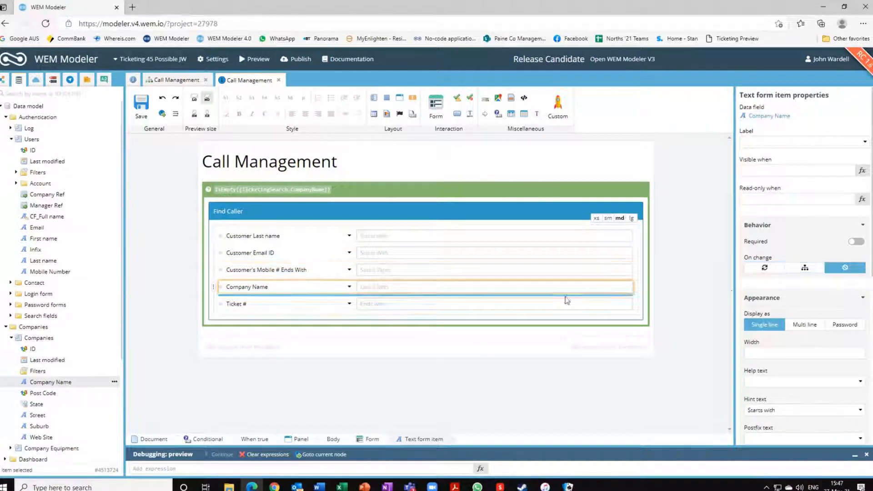
click(766, 267)
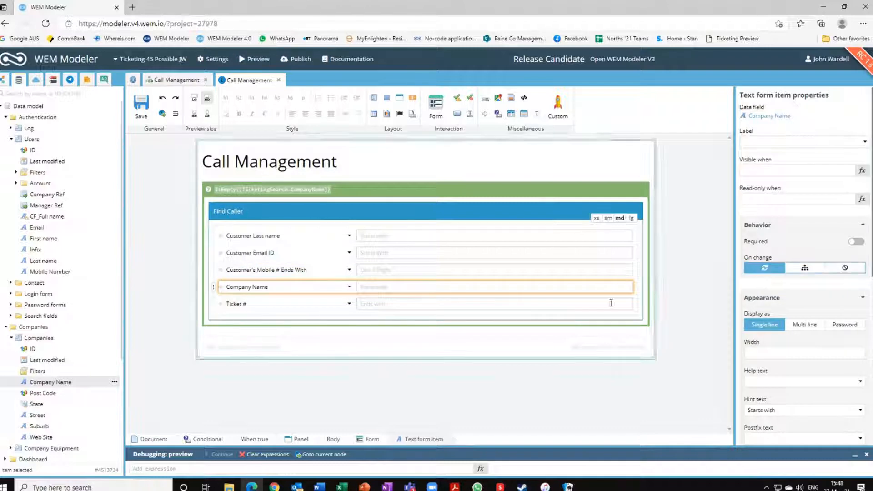
click(575, 303)
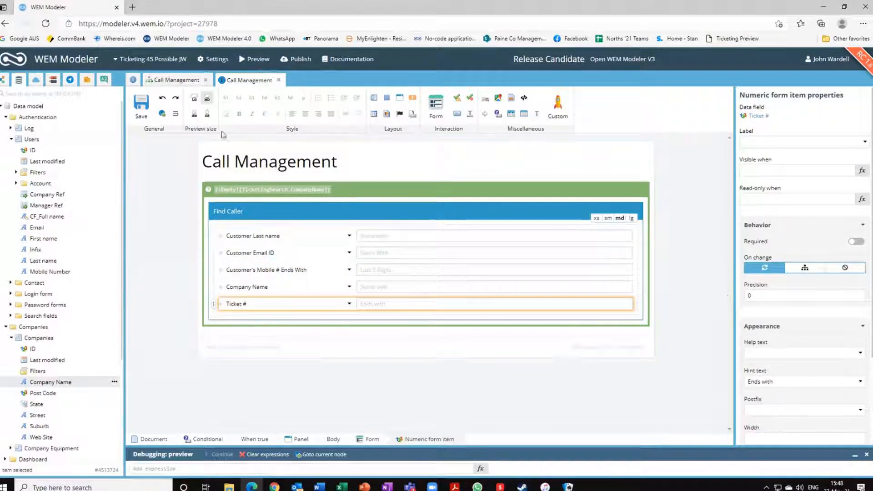
click(141, 102)
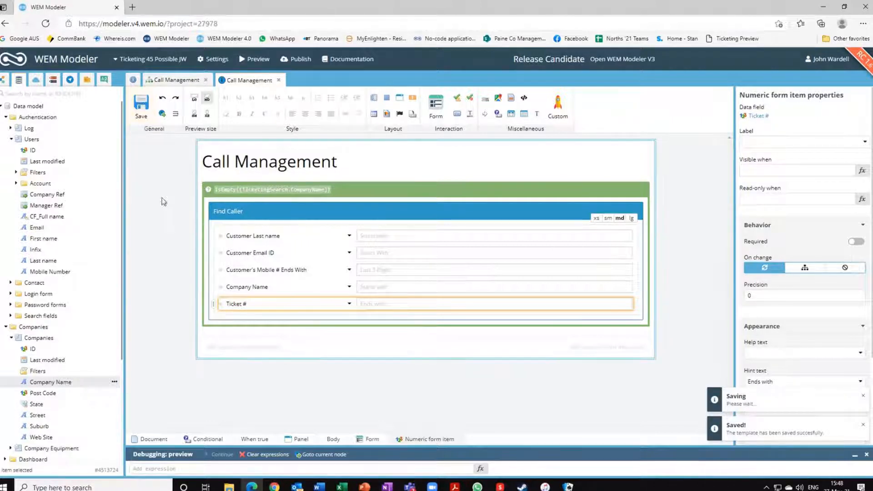
- Add a button with the Refresh screen action below the Ticket # field in the Find Caller panel
drag(457, 113, 255, 317)
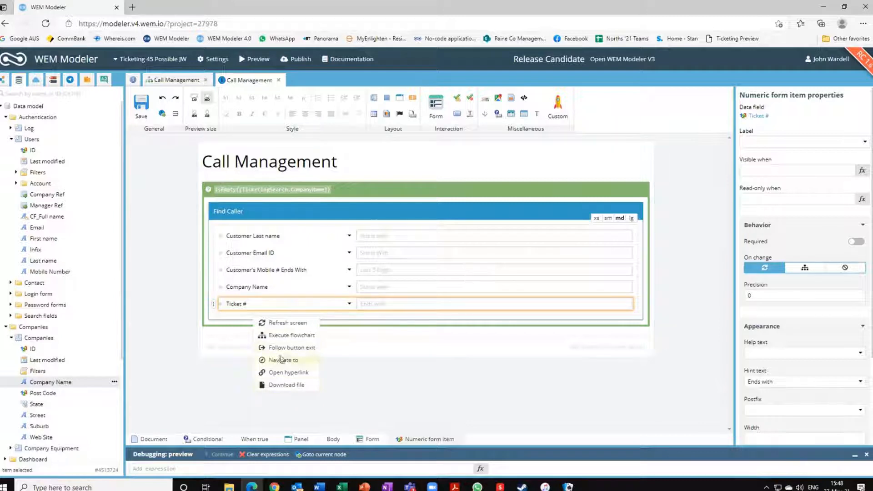
click(279, 323)
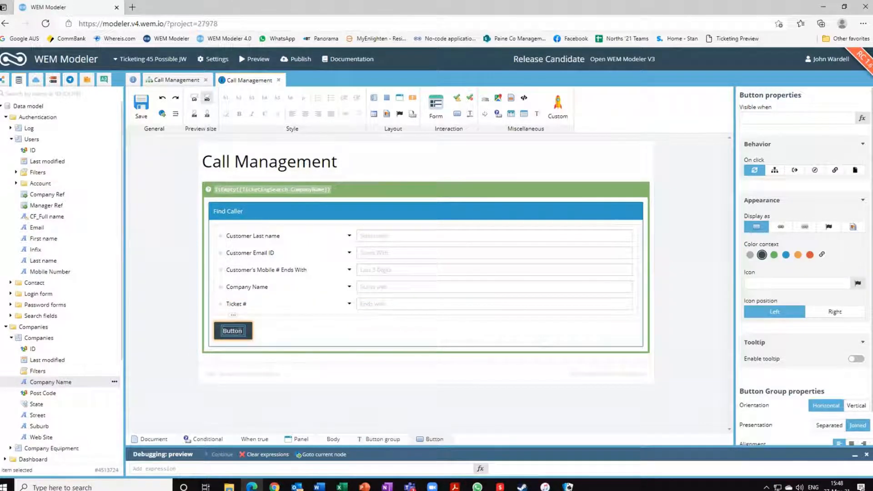
- Remove the caption text from the button below the Ticket # field in the Find Caller panel
double_click(238, 331)
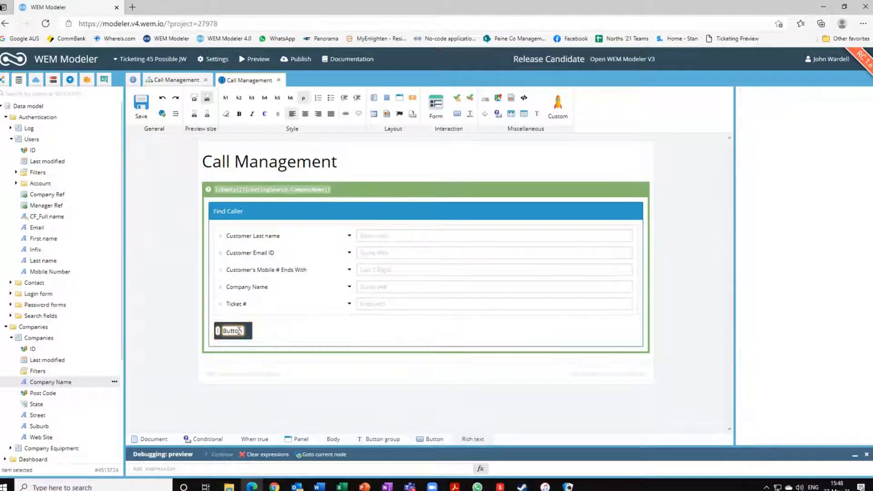
key(BackSpace)
key(BackSpace)
key(BackSpace)
key(BackSpace)
key(BackSpace)
key(BackSpace)
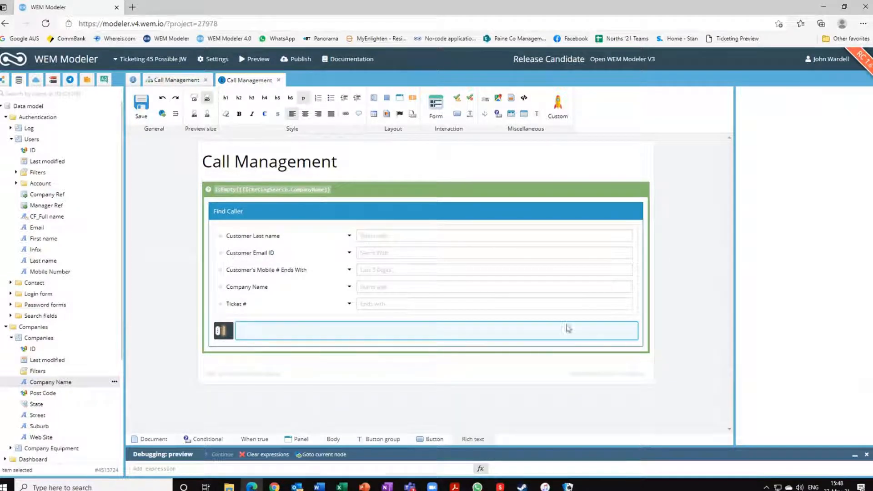
- Set the Find Caller button's color context to green and its icon to fa-search
click(230, 336)
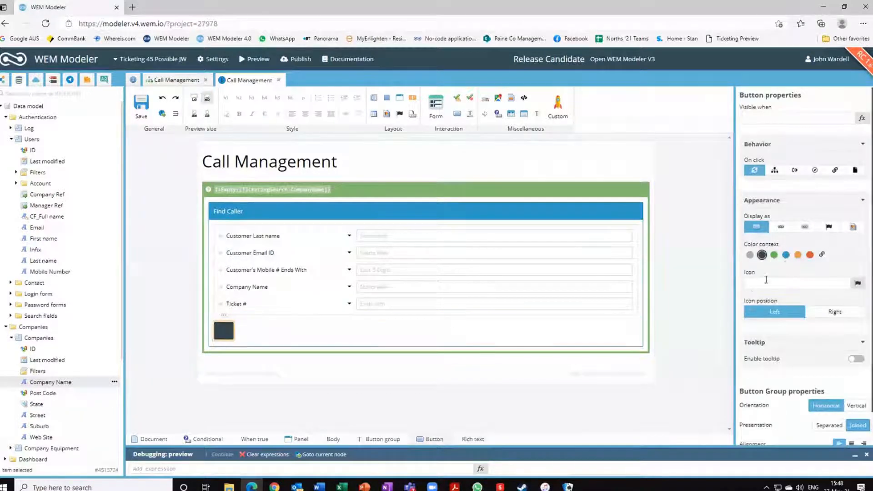
click(773, 254)
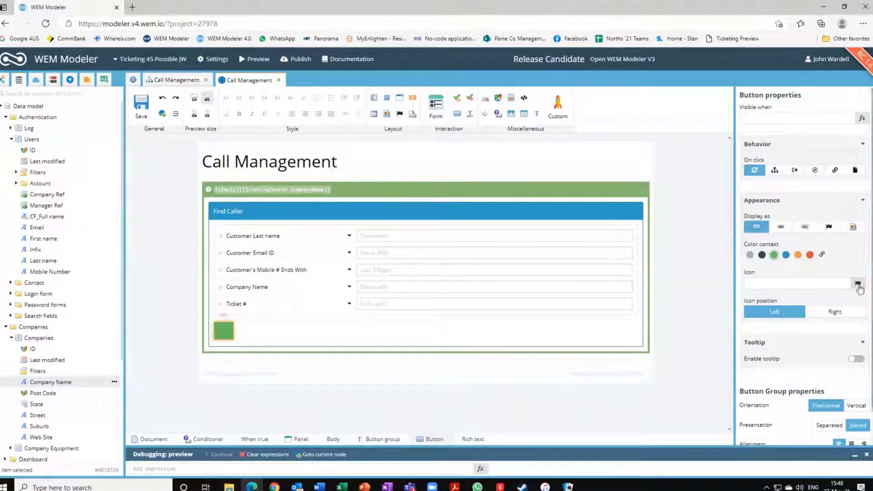
click(857, 284)
text(se)
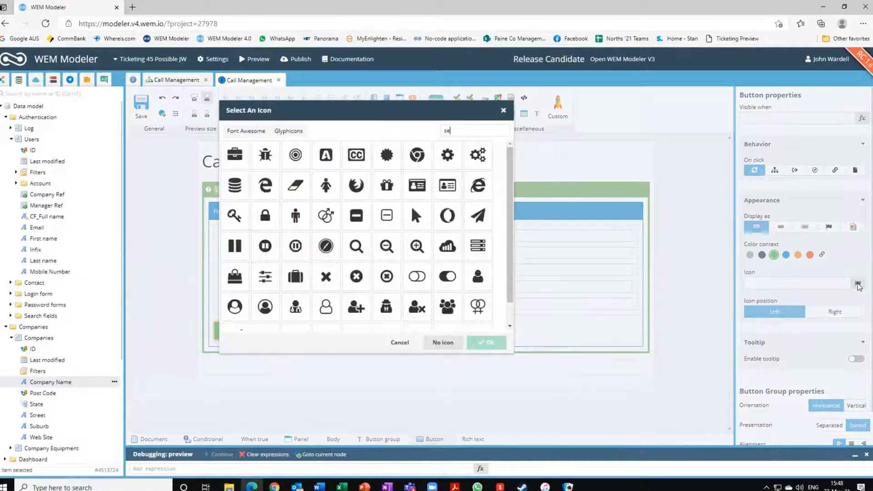
click(356, 246)
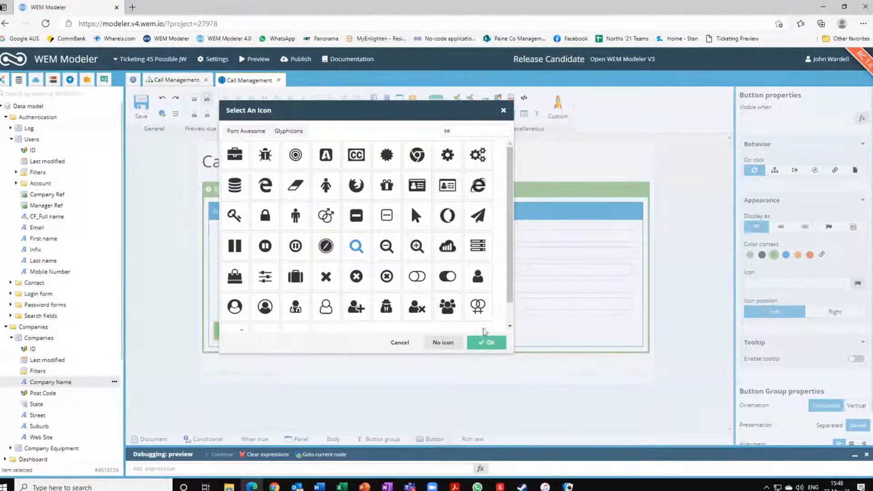
click(486, 343)
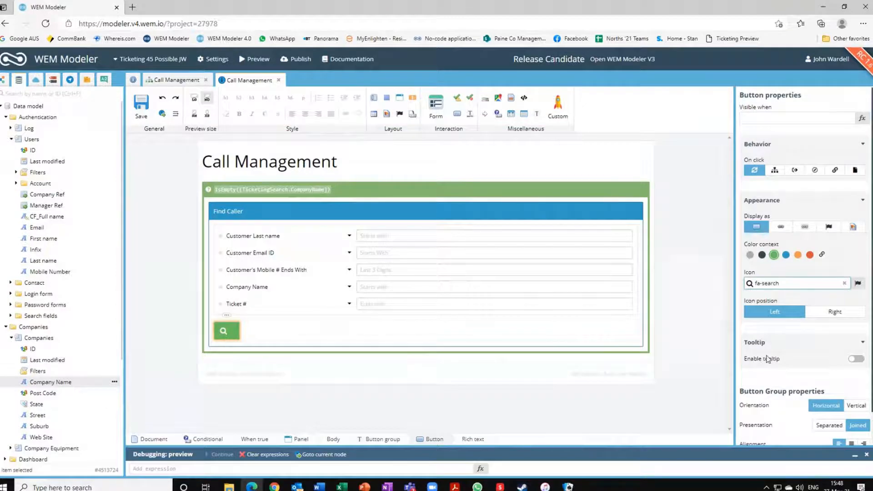
- Enable Show when false on the conditional around the Find Caller panel and insert a new conditional in its false section
click(625, 191)
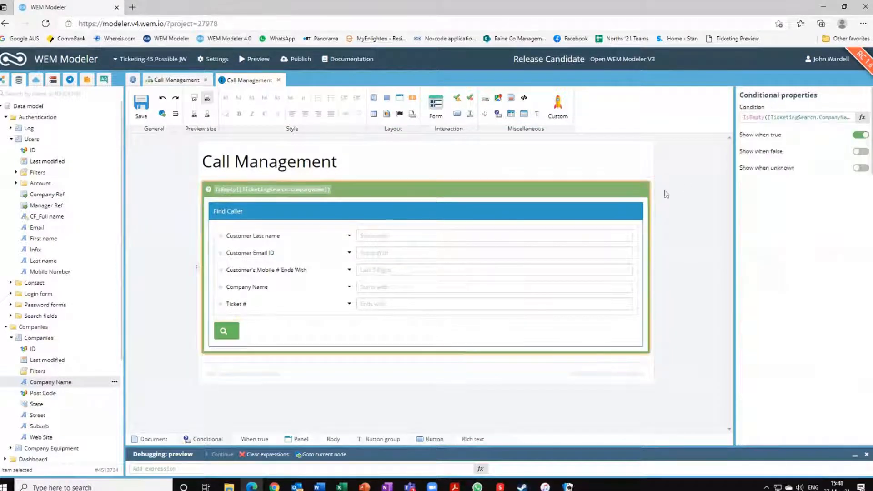
click(860, 151)
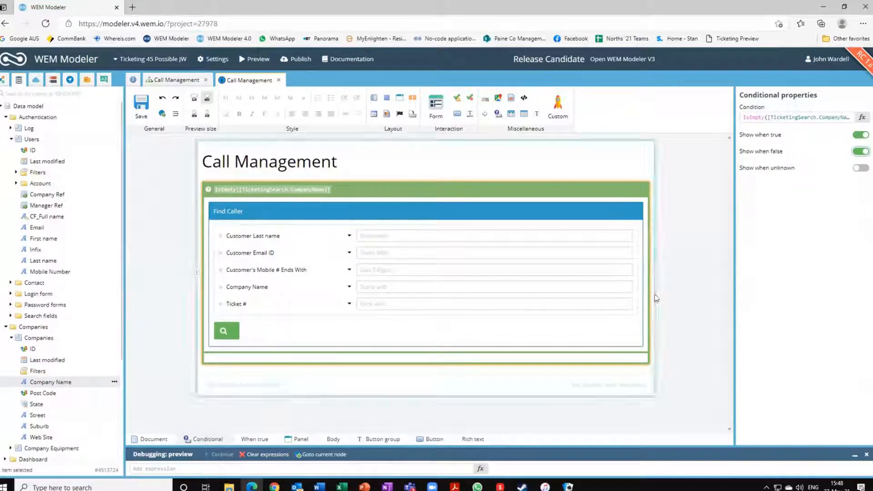
drag(500, 118, 275, 356)
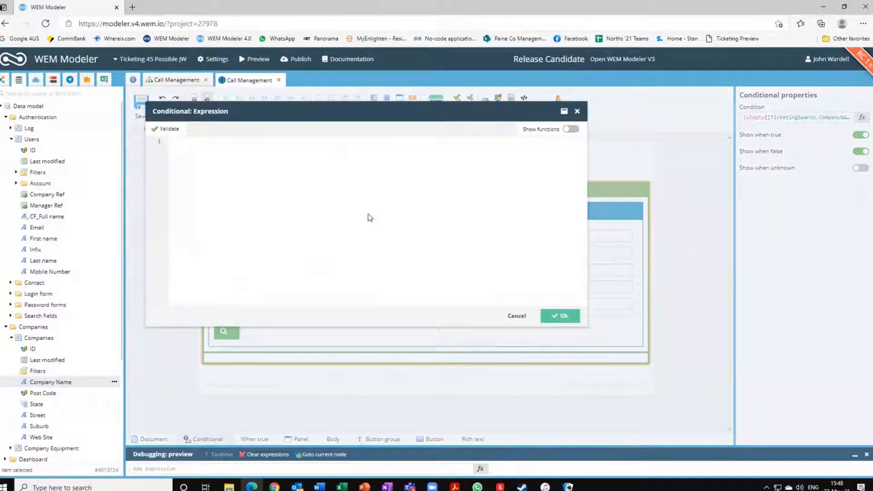
- Set the nested conditional's expression to HasValue([TicketingSearch.Ticket]), using the Ticket # field from the data model
text(Has)
key(BackSpace)
key(BackSpace)
key(BackSpace)
key(BackSpace)
key(BackSpace)
key(BackSpace)
key(BackSpace)
text(sV)
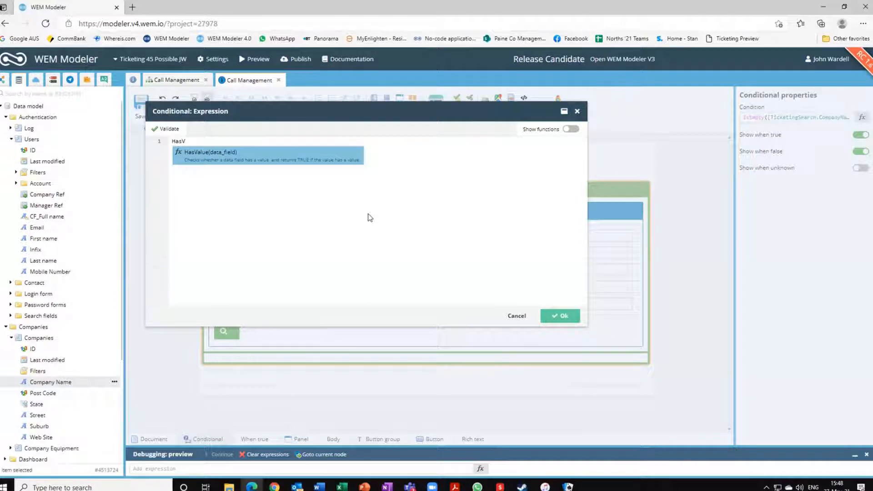
click(206, 155)
scroll(27, 318, down, 3)
drag(38, 435, 205, 142)
click(206, 142)
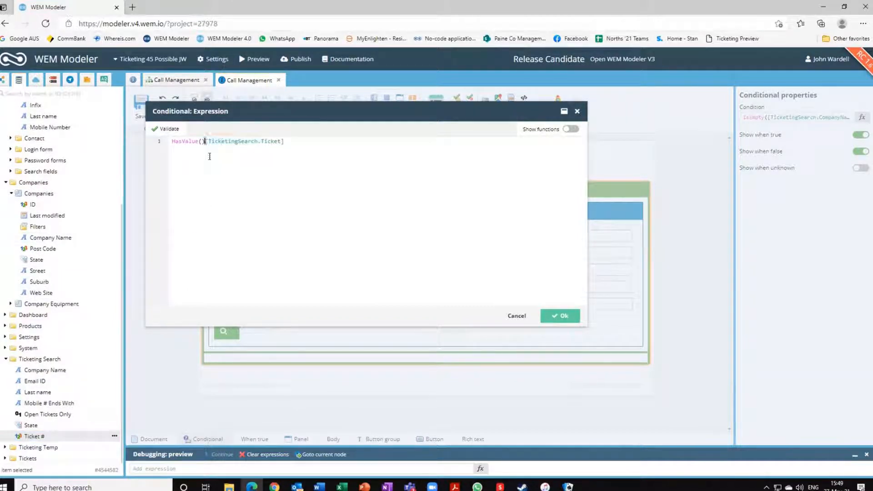
key(BackSpace)
click(284, 143)
text())
click(559, 316)
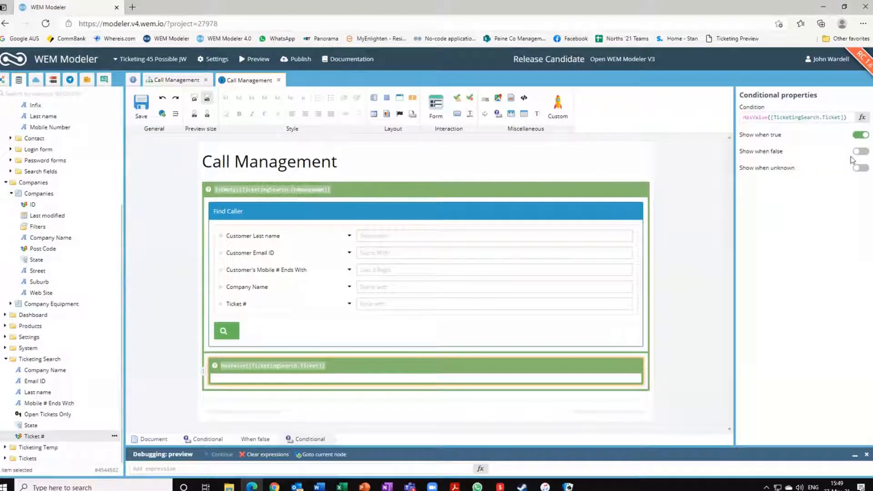
- Enable Show when false on the Ticket conditional and nest there a HasValue([TicketingSearch.CompanyName]) conditional with Show when false enabled as well
click(859, 152)
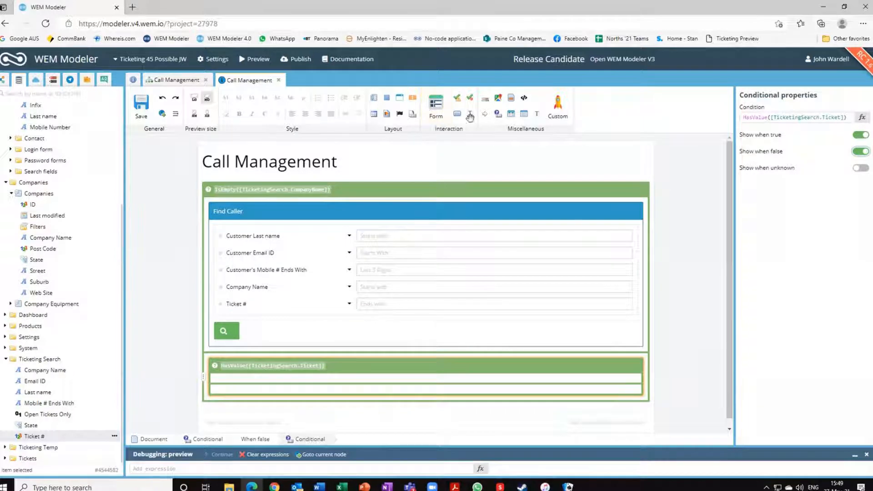
drag(496, 117, 379, 391)
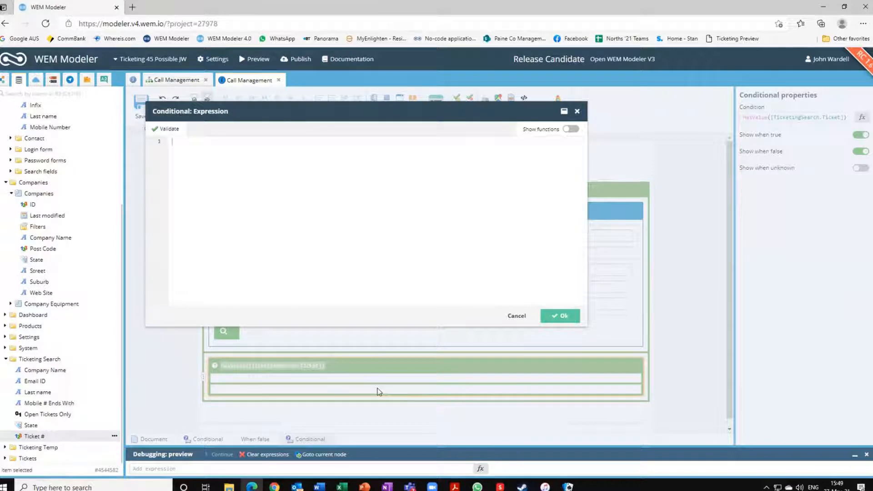
text(HasV)
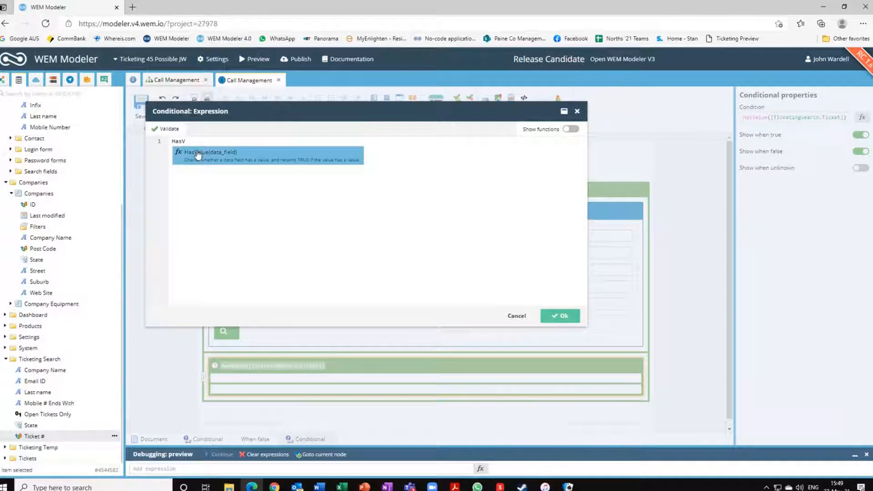
click(197, 155)
drag(45, 370, 202, 141)
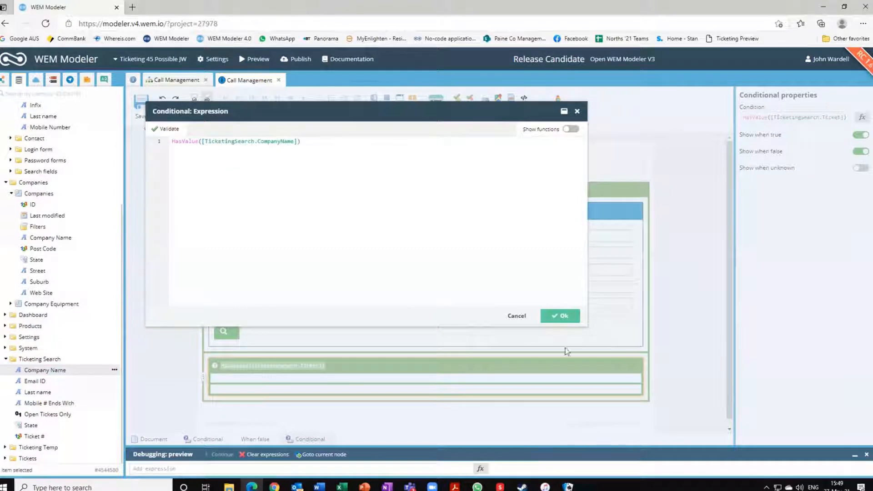
click(557, 317)
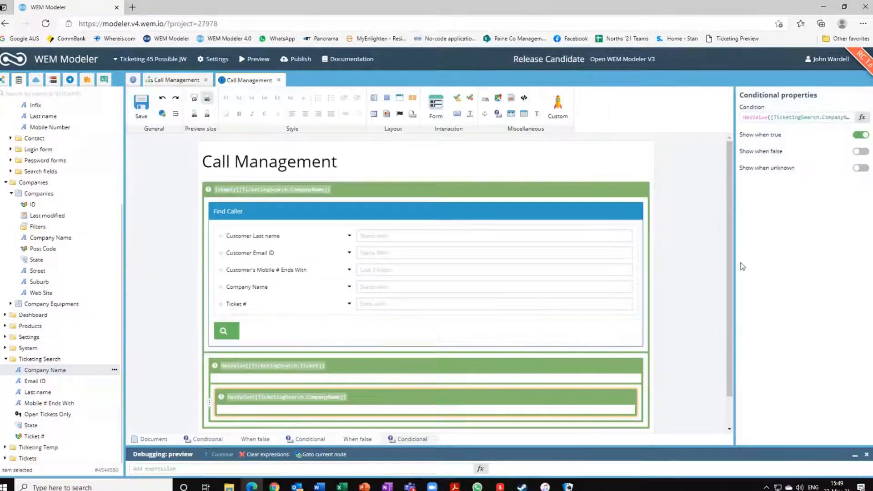
click(863, 153)
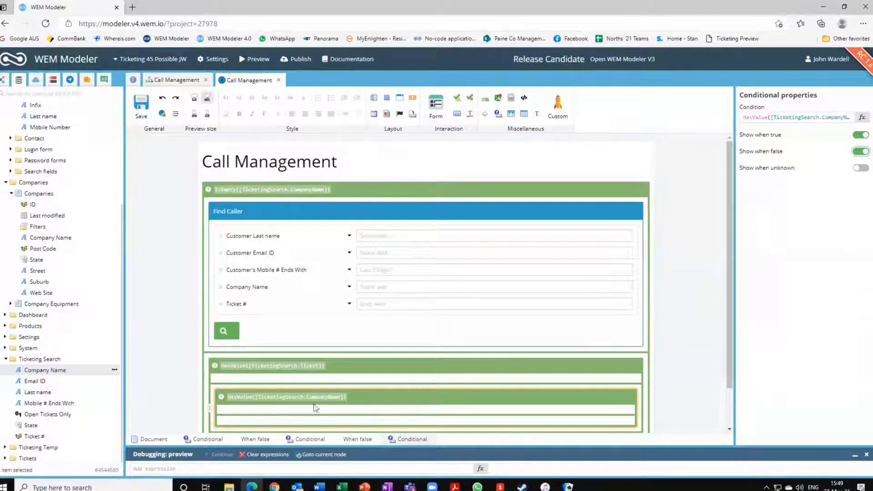
- Add a green panel with the header Tickets - Click to Select to the true section of the Ticket conditional
drag(389, 98, 288, 377)
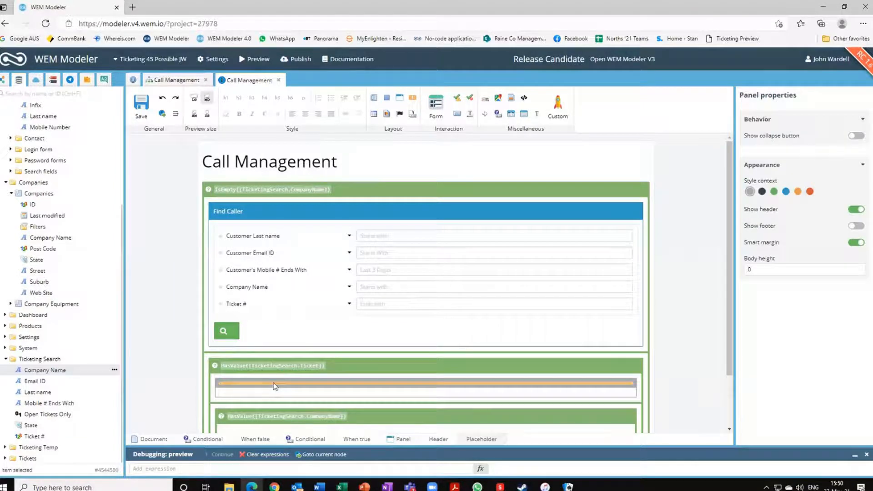
click(274, 382)
text(Ticket)
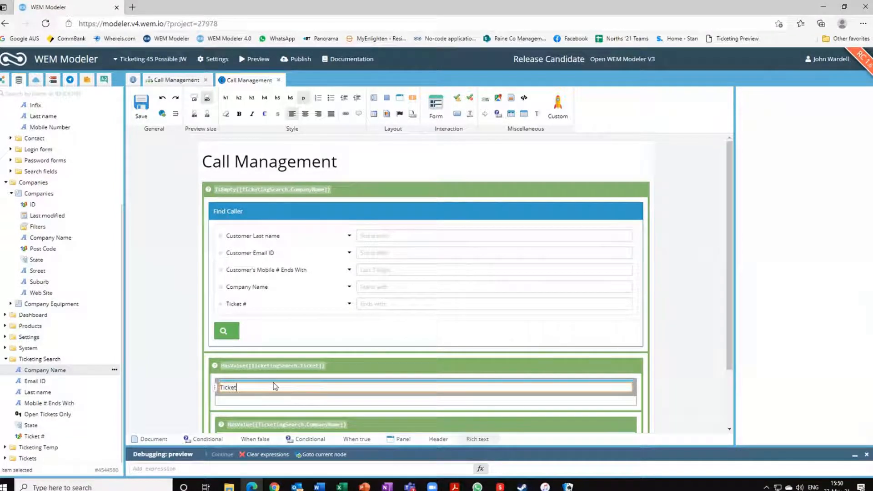
text(s - Click to Select)
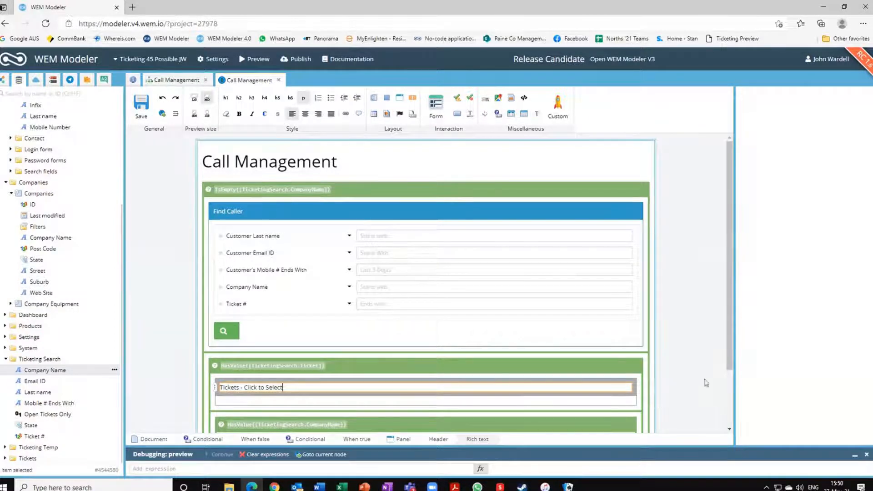
click(723, 375)
click(623, 386)
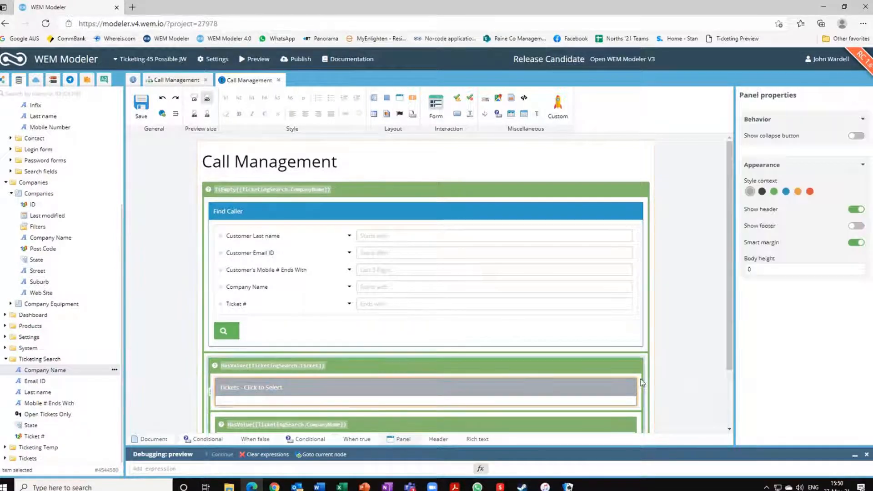
click(775, 191)
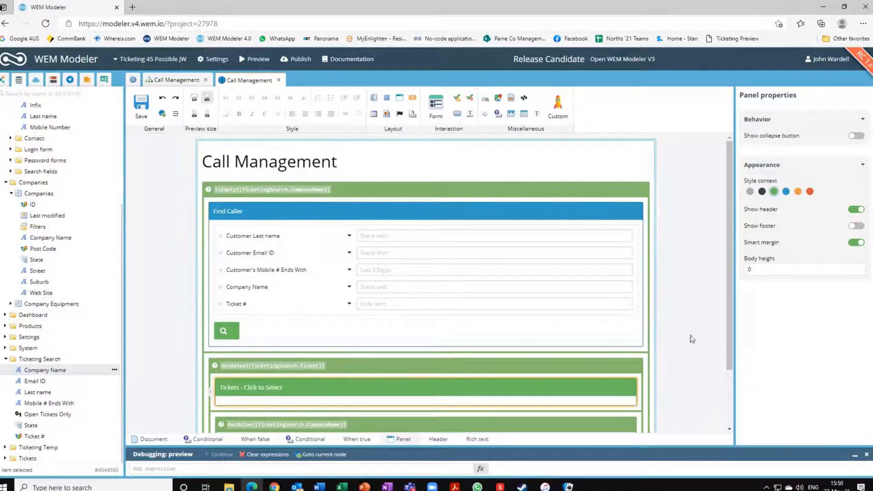
- Create a datagrid from the Tickets list of the data model in the body of the Tickets - Click to Select panel
scroll(689, 349, down, 2)
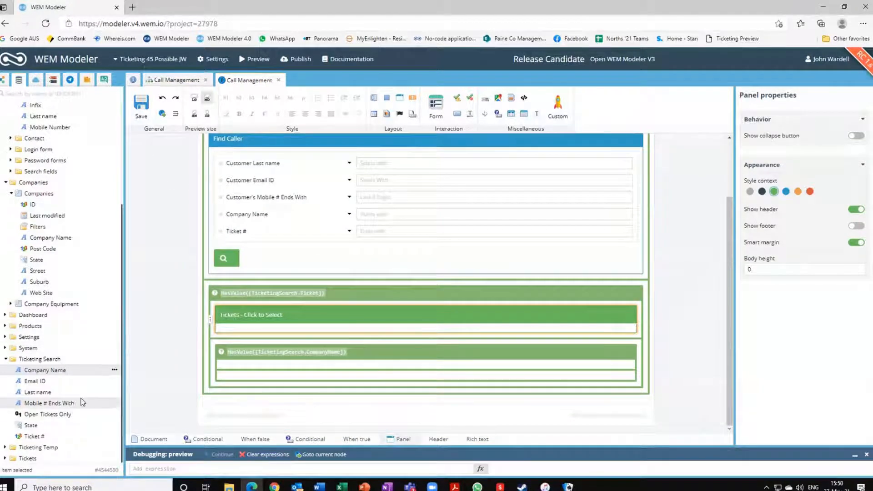
click(6, 460)
click(6, 460)
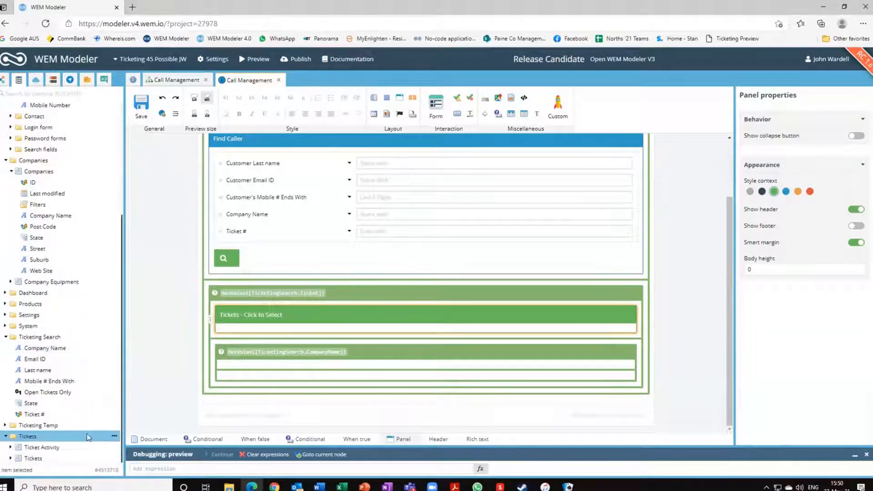
click(11, 459)
drag(34, 327, 288, 329)
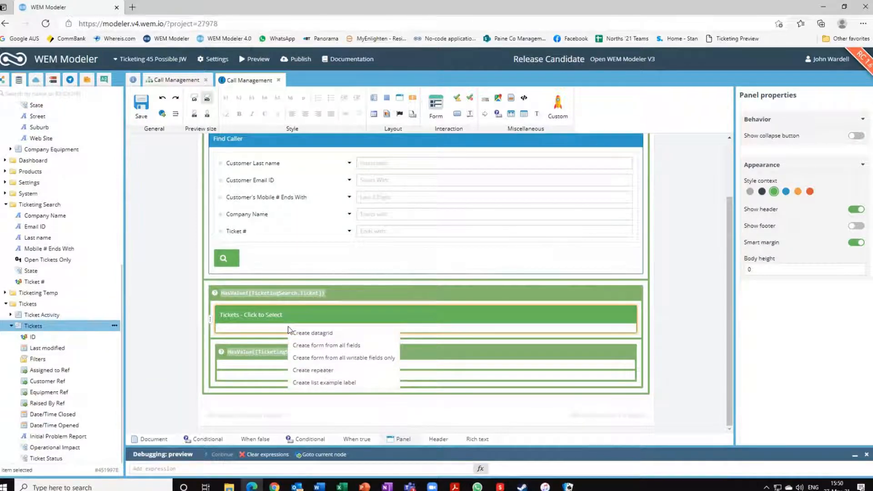
click(300, 334)
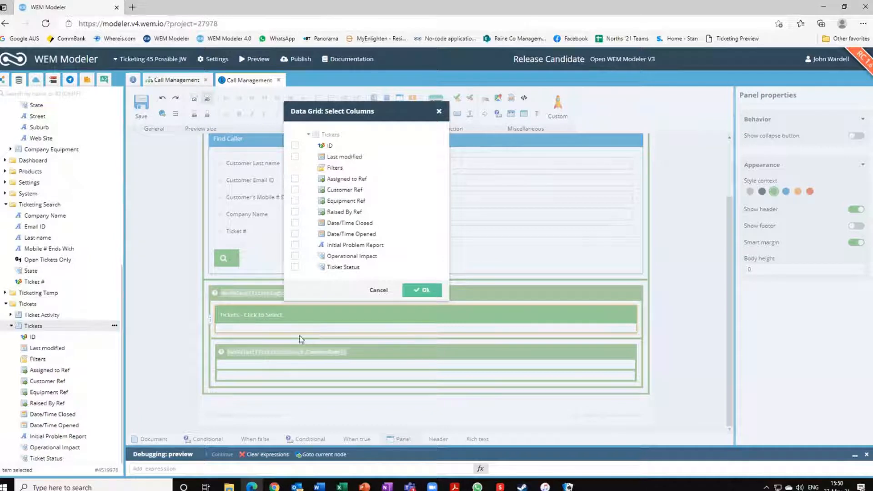
- Include the ID, Assigned to Ref, Customer Ref, Equipment Ref, Date/Time Opened, Operational Impact and Ticket Status columns in the Tickets datagrid
click(295, 146)
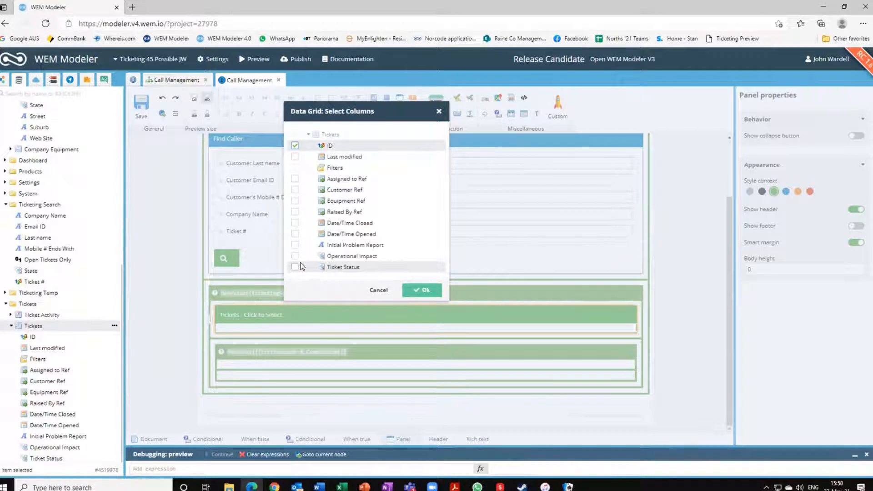
click(295, 191)
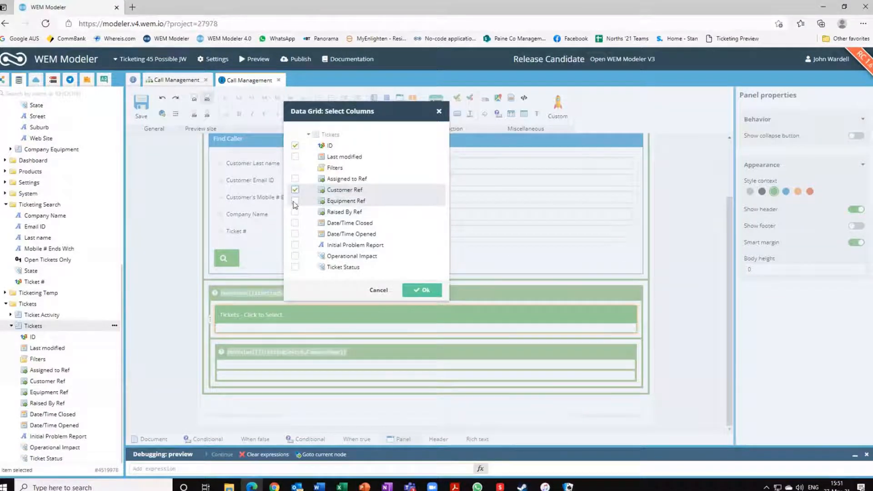
click(295, 202)
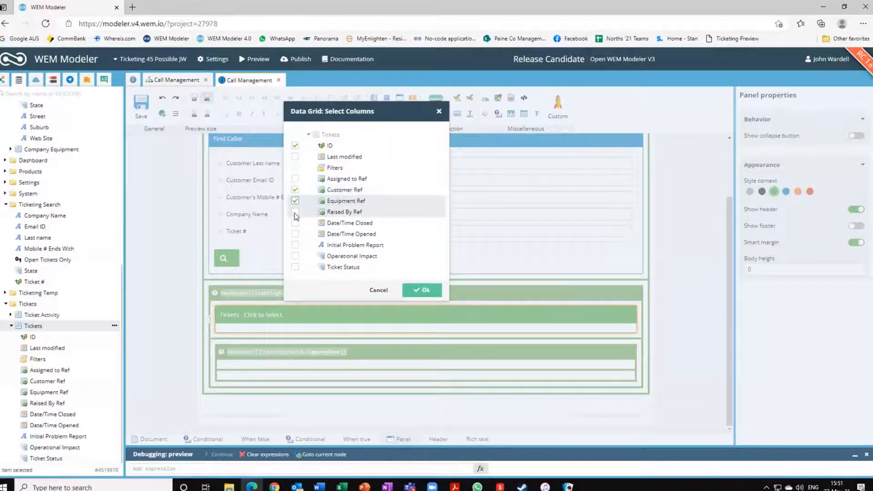
click(295, 234)
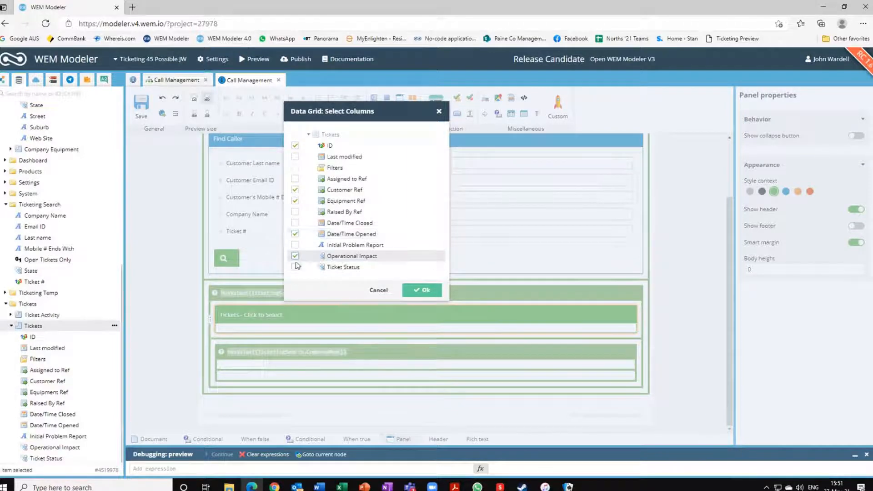
click(295, 256)
click(296, 267)
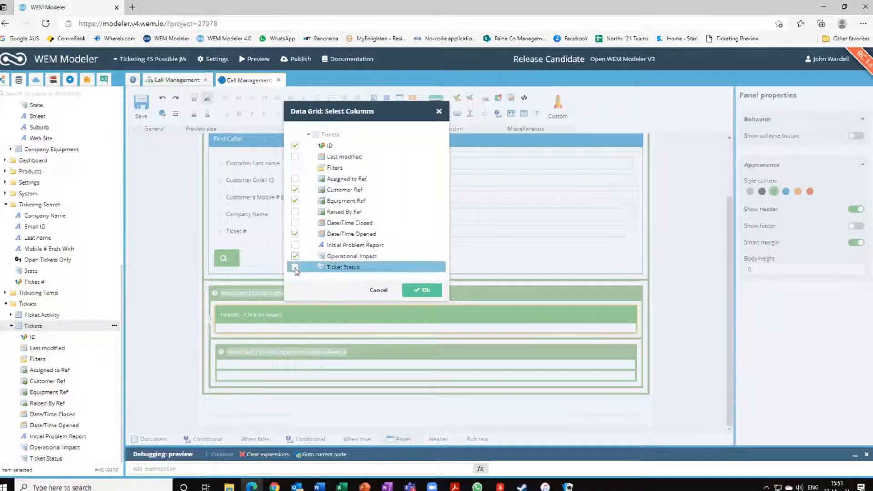
click(295, 179)
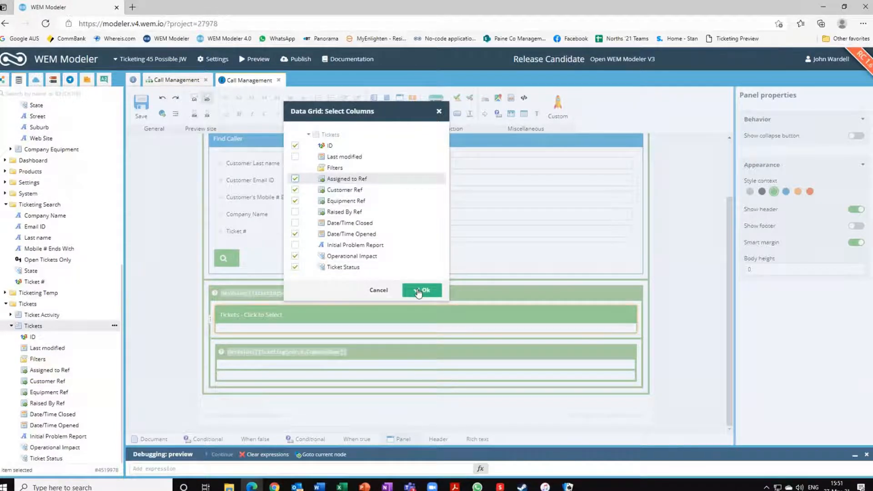
click(418, 291)
- Change the Tickets datagrid's ID column header to Ticket Number and the Customer Ref column header to Company
click(274, 283)
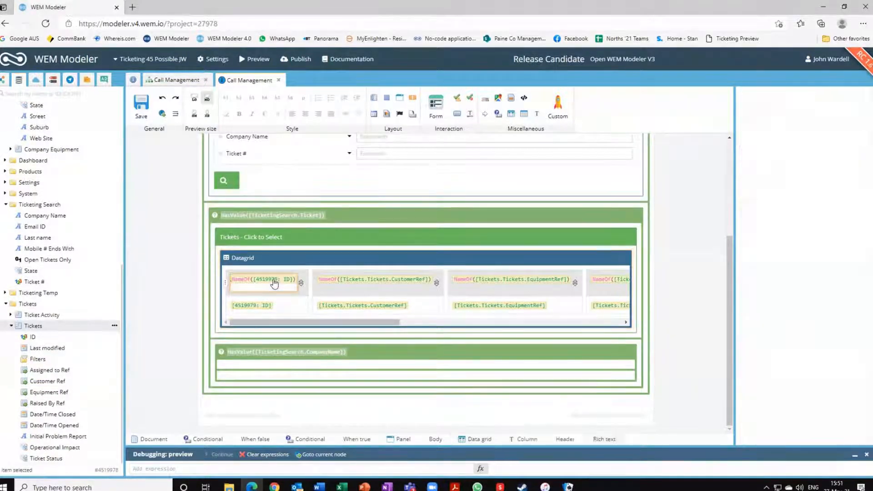
text(Ticket Number)
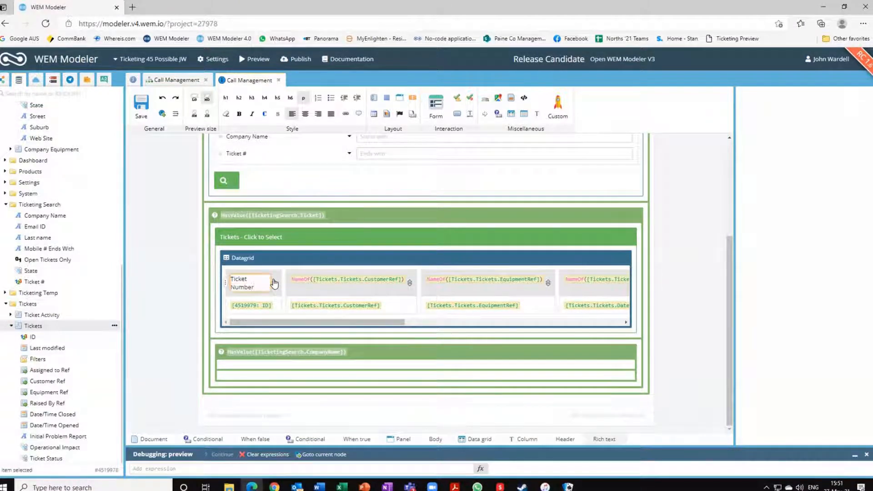
click(326, 281)
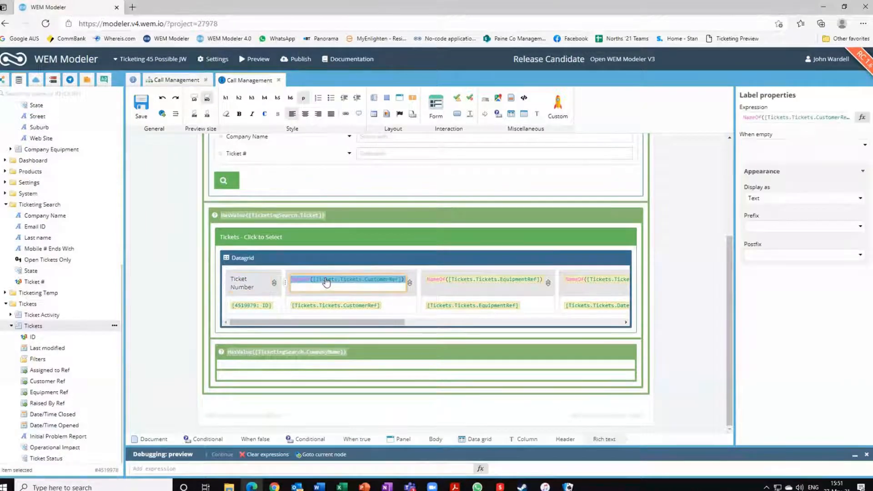
text(Company)
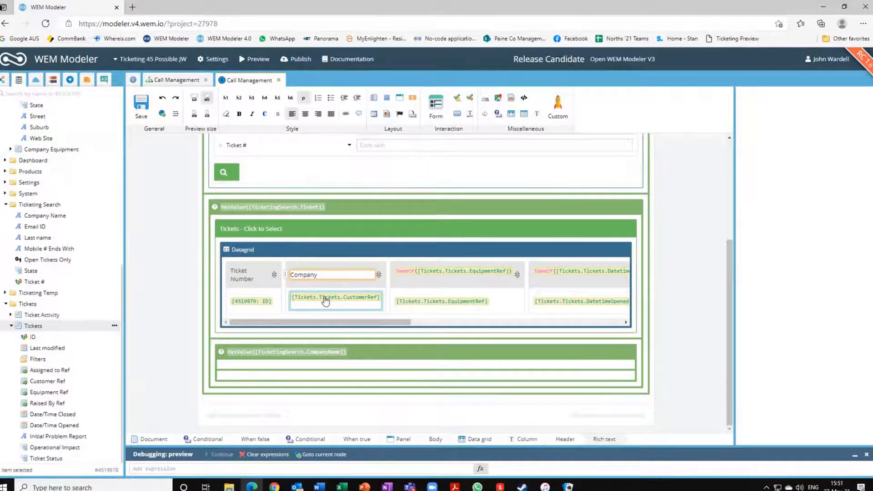
- Extend the Company column's CustomerRef expression with -> [Authentication.Users.CompanyRef] -> the Company Name field of the Companies list
double_click(326, 300)
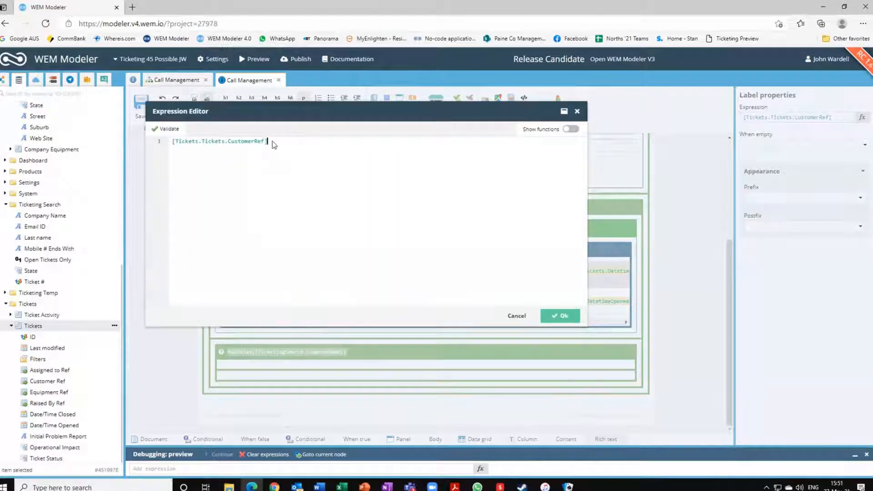
text(->)
scroll(38, 169, up, 7)
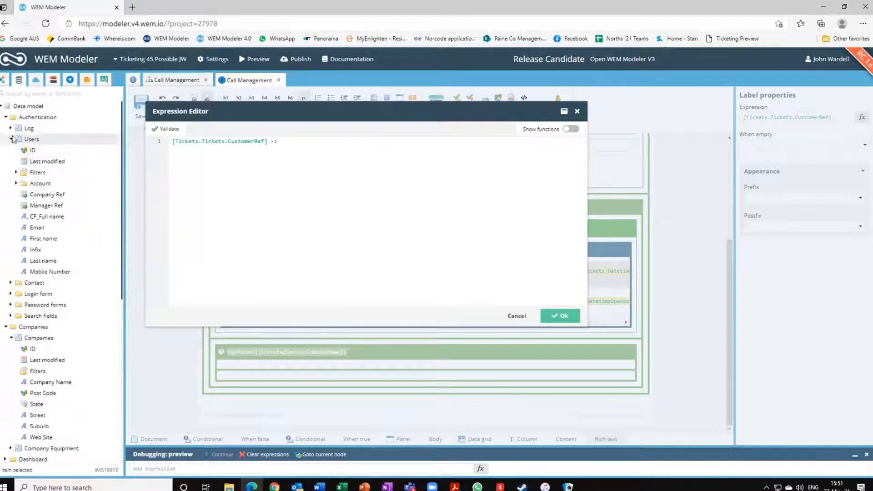
drag(48, 194, 284, 142)
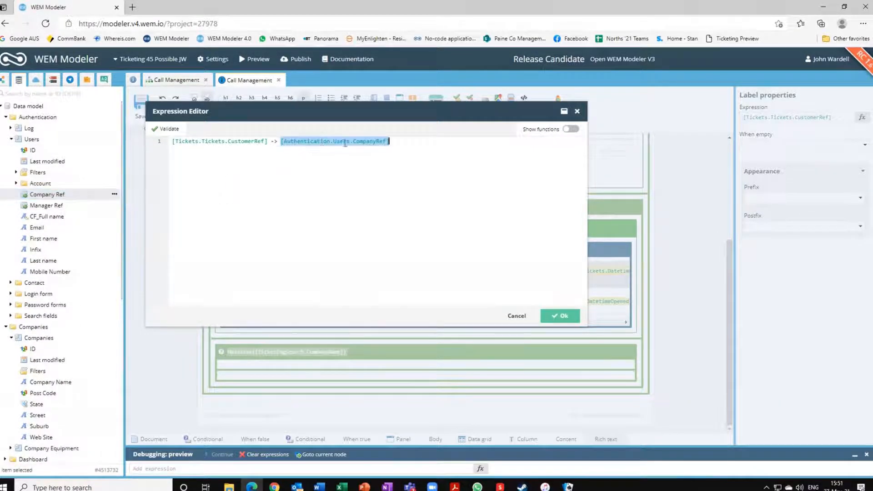
click(394, 140)
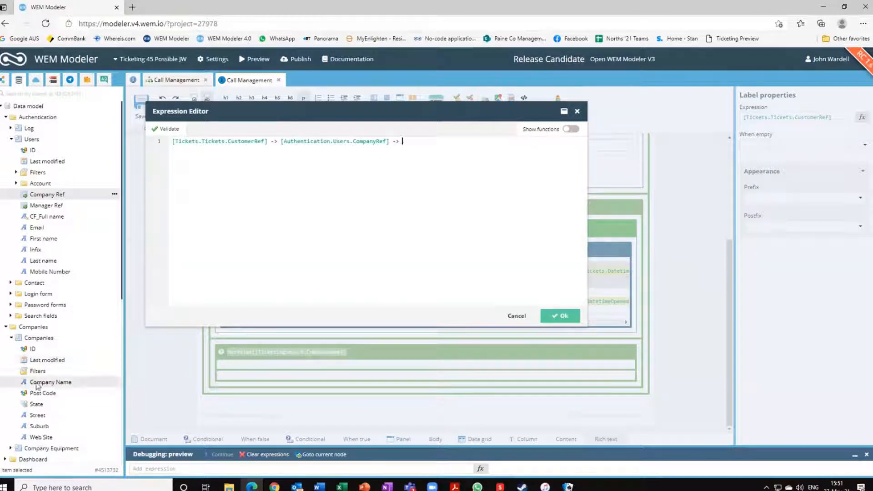
drag(46, 389, 415, 143)
click(553, 318)
- Change the Equipment Ref column header in the Tickets datagrid to Equipment
drag(359, 321, 466, 336)
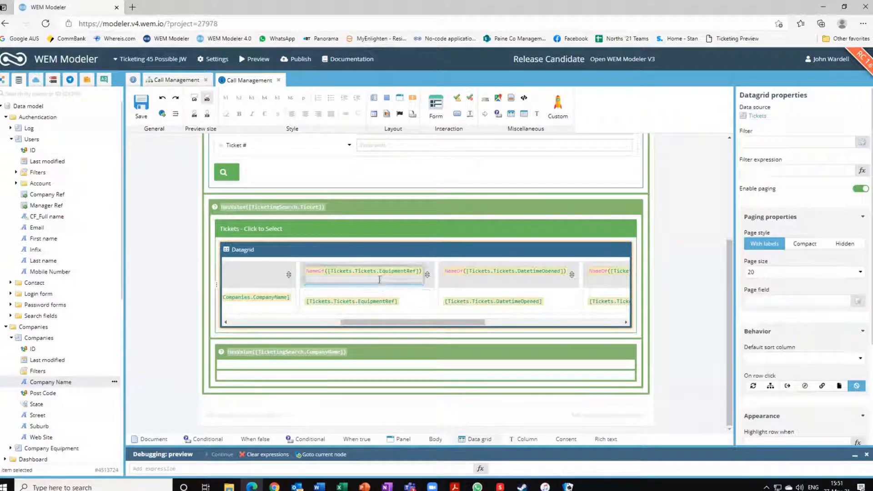
click(395, 275)
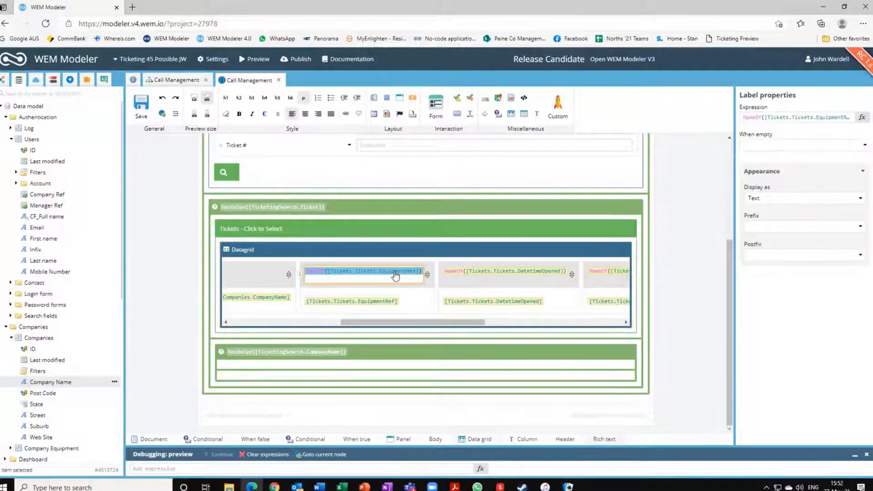
text(Equipment)
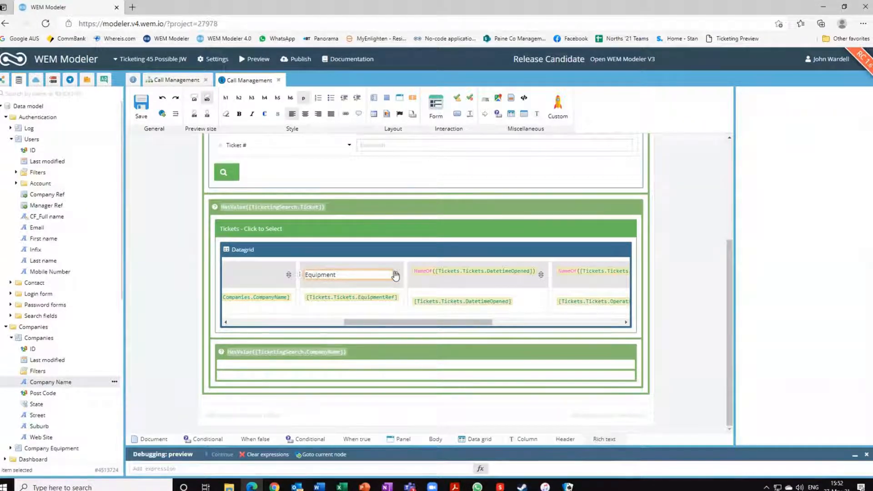
- Extend the Equipment column's [Tickets.Tickets.EquipmentRef] expression with -> [Customers.CompanyEquipment.ProductRef]
click(371, 300)
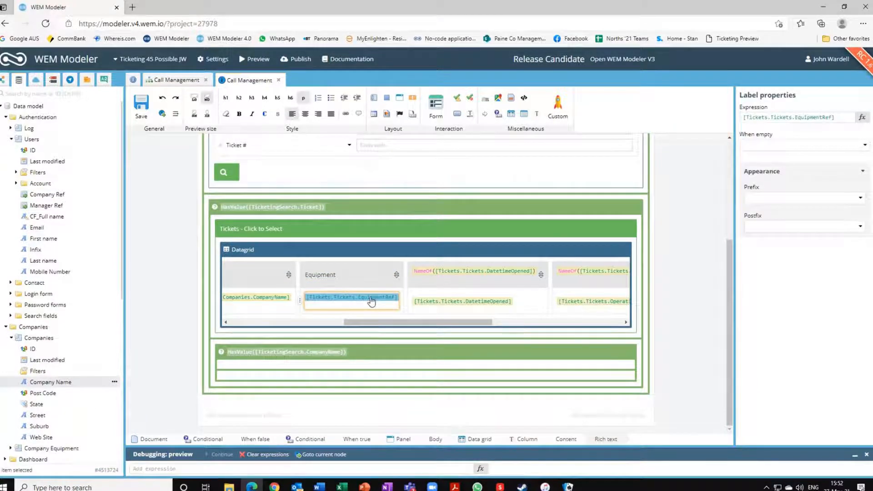
double_click(372, 300)
click(273, 142)
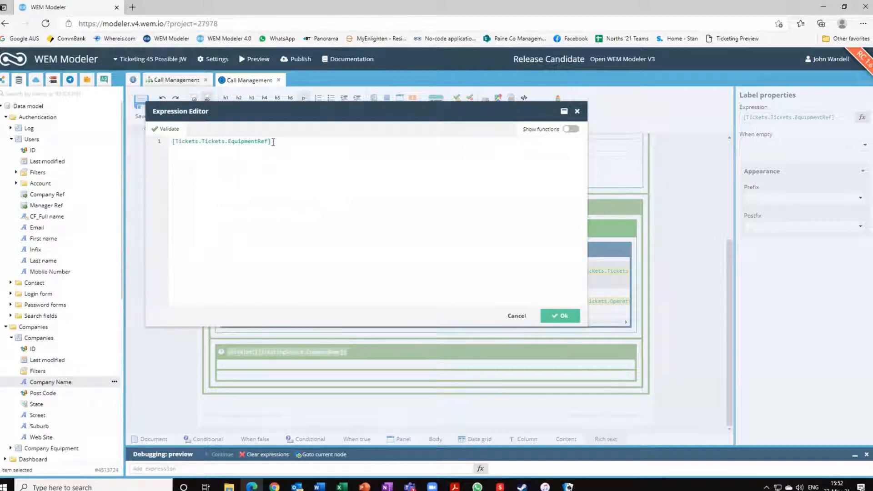
scroll(25, 279, down, 1)
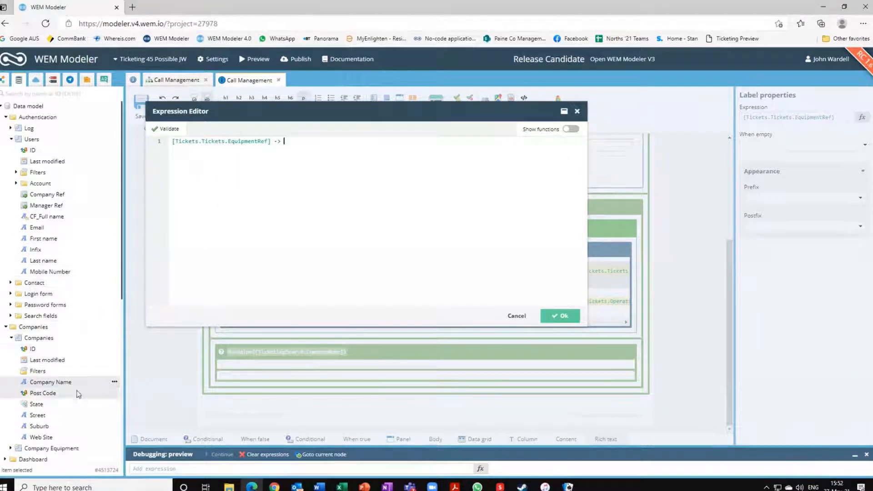
scroll(90, 318, down, 8)
scroll(91, 318, up, 6)
scroll(91, 318, down, 2)
scroll(91, 319, up, 2)
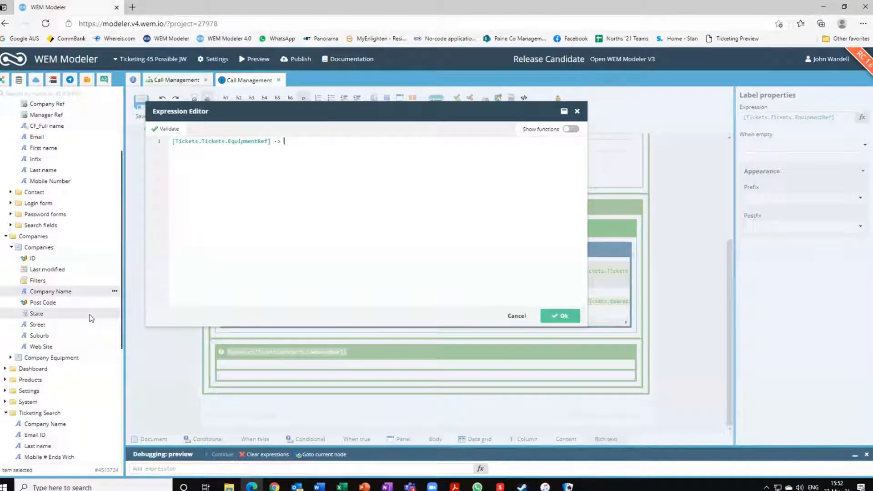
click(10, 357)
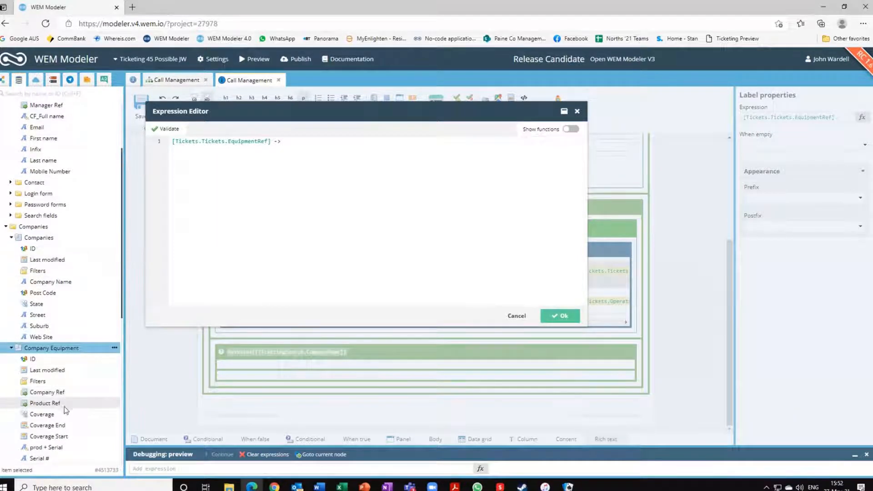
drag(68, 404, 302, 145)
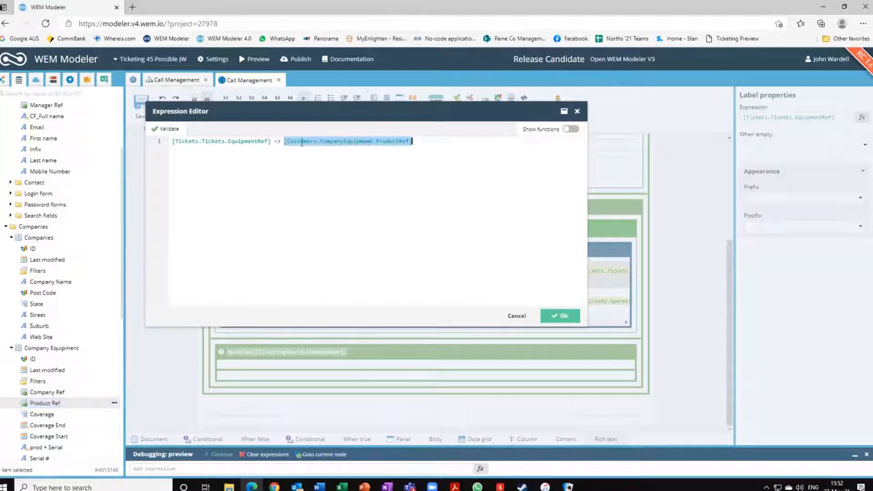
- Append -> [Products.Products.ProductName] to the Equipment column's expression and apply it
click(414, 141)
text(->)
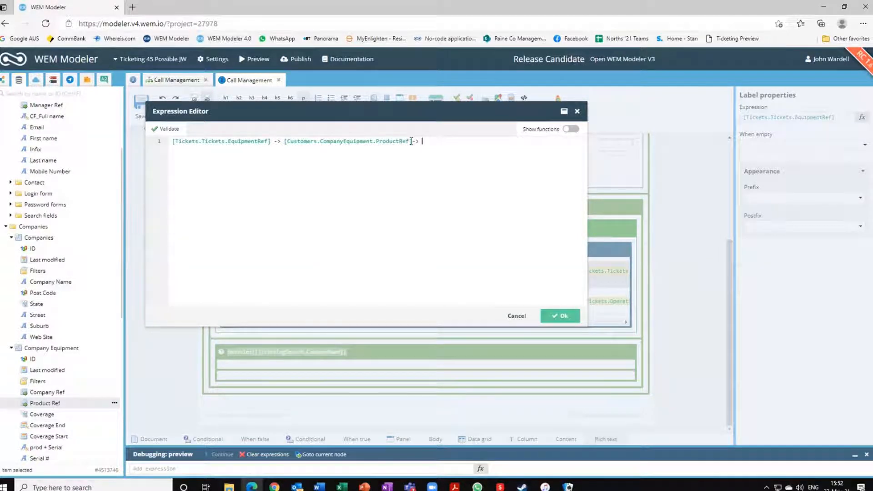
click(413, 141)
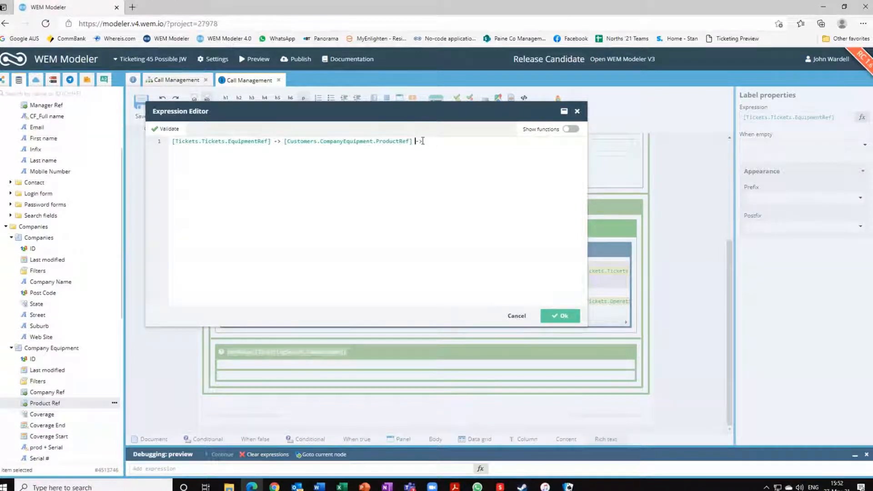
click(426, 141)
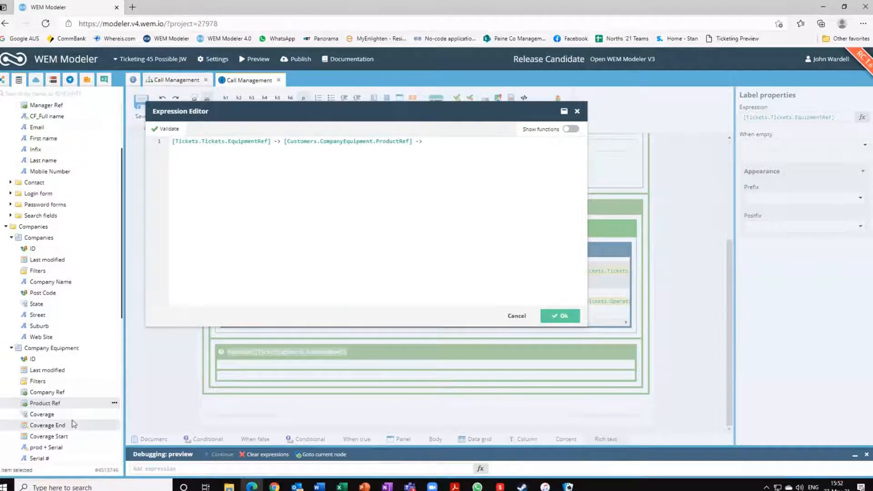
scroll(68, 423, down, 3)
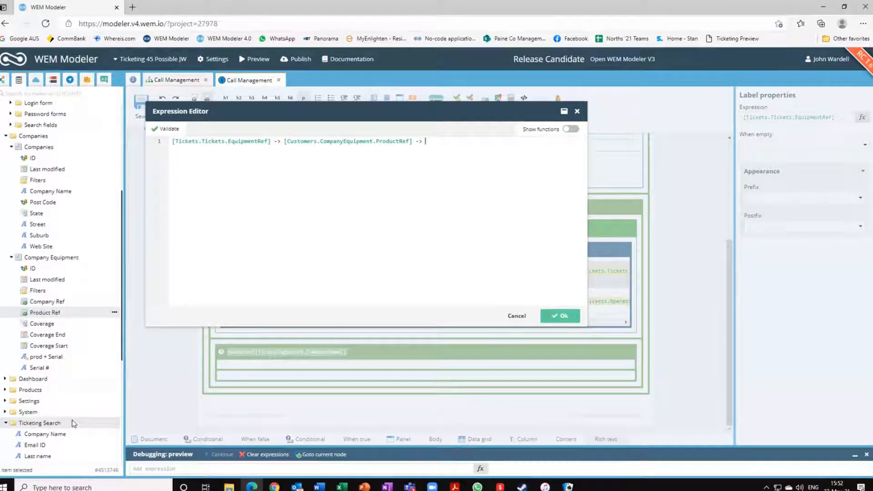
scroll(75, 424, down, 2)
click(5, 299)
click(12, 310)
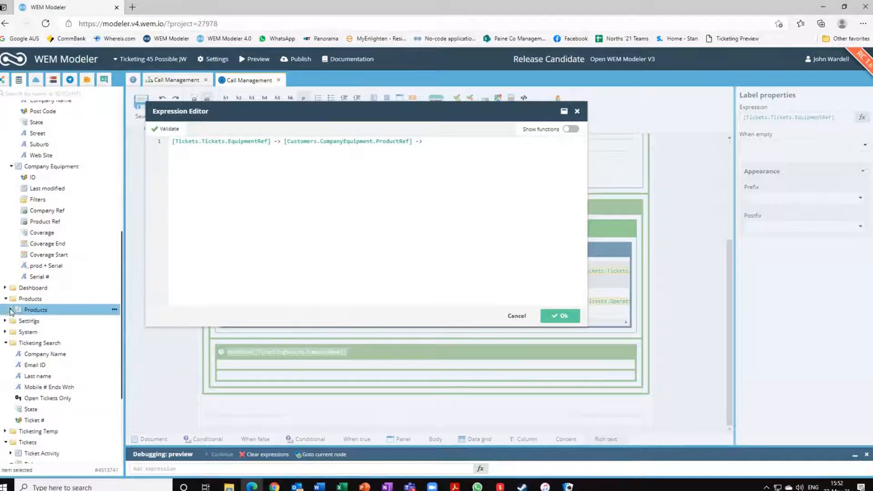
drag(48, 353, 430, 141)
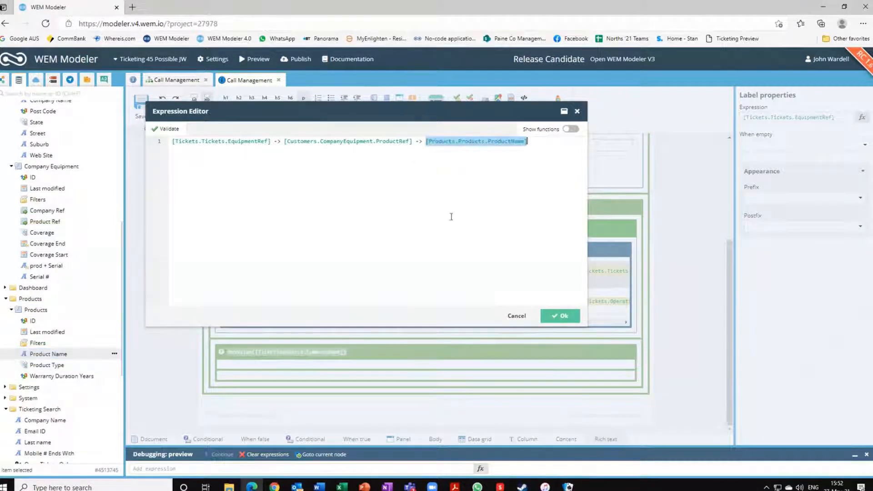
click(562, 317)
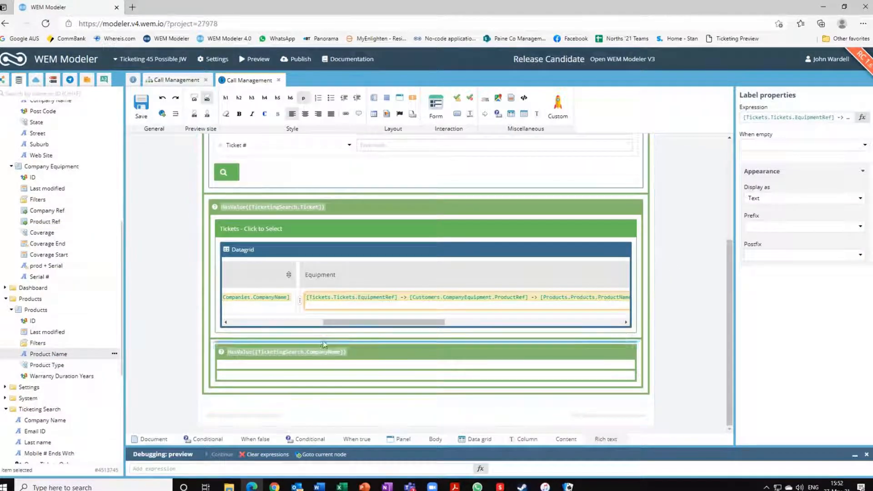
- Change the Date/Time Opened column header to Opened and set its value format to 30 April 2018 15:38
drag(368, 322, 452, 330)
click(428, 272)
click(428, 273)
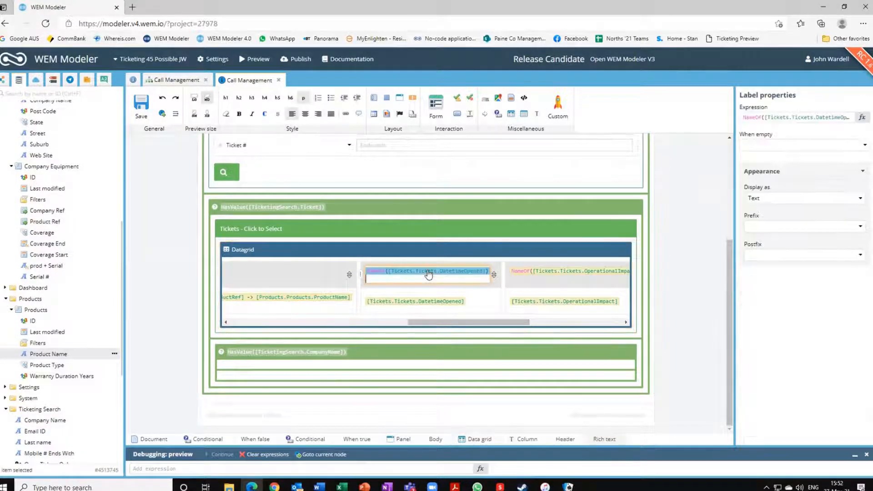
text(Opened)
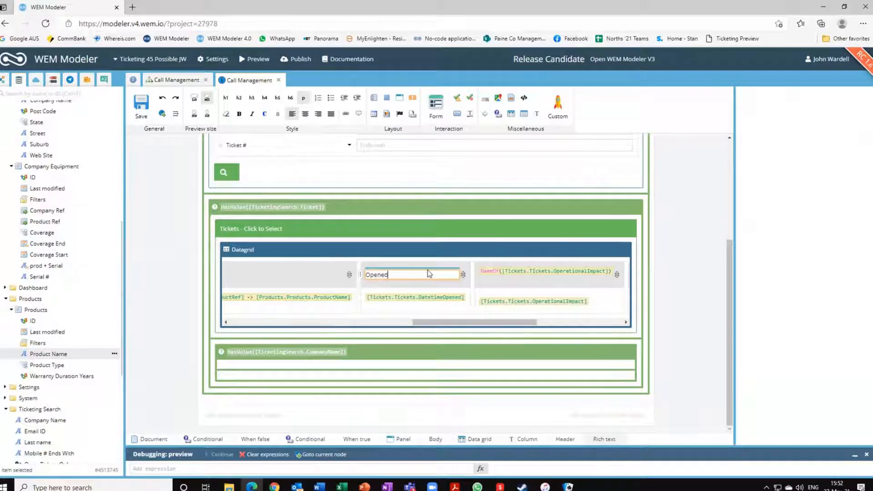
click(414, 298)
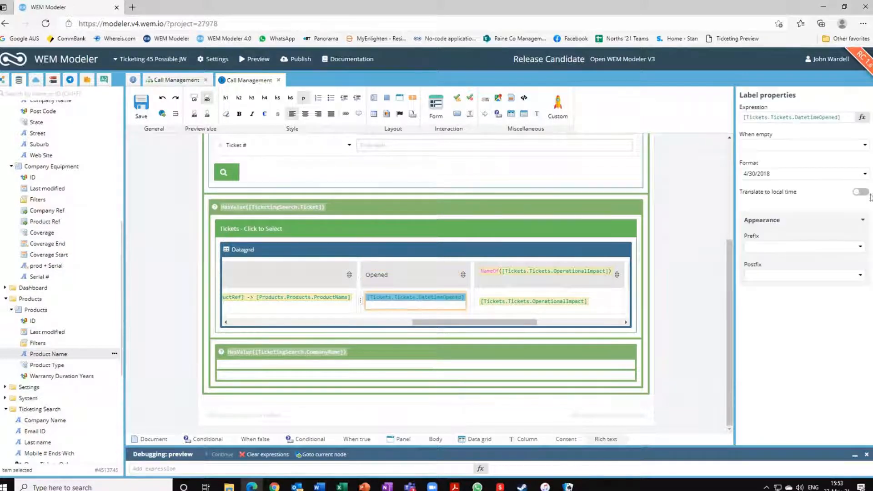
click(864, 175)
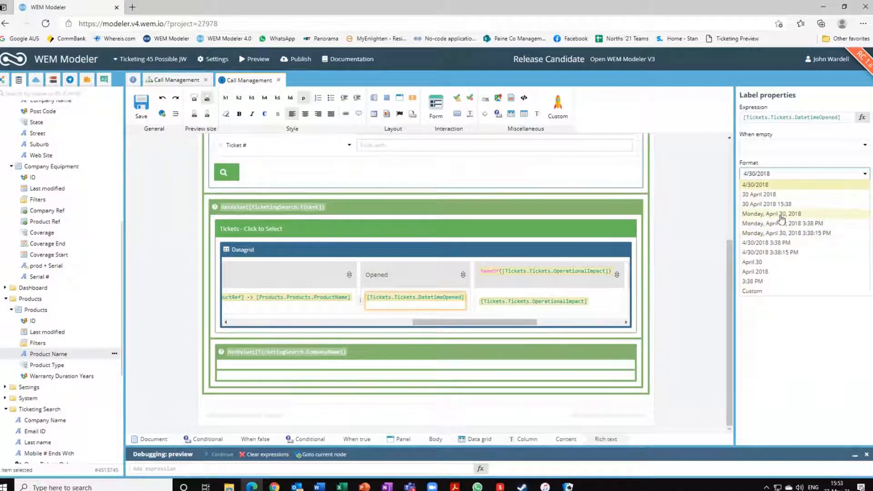
click(778, 204)
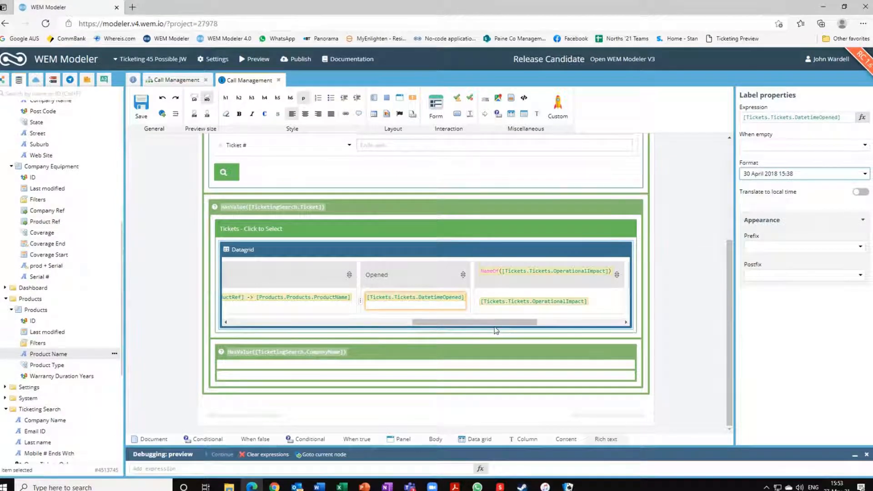
- Change the Ticket Status column header in the Tickets datagrid to Status
drag(495, 324, 591, 334)
click(594, 335)
click(417, 275)
click(417, 275)
text(Status)
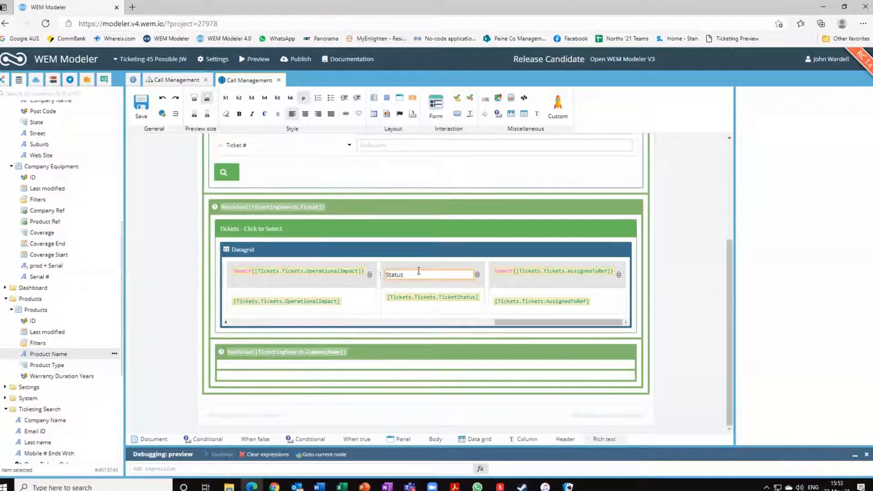
- Change the Assigned to Ref column header in the Tickets datagrid to Owner
click(613, 275)
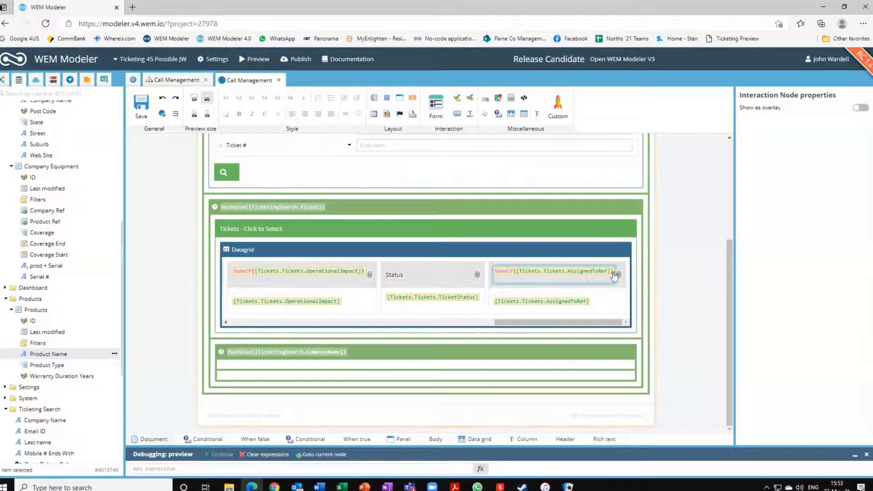
click(547, 276)
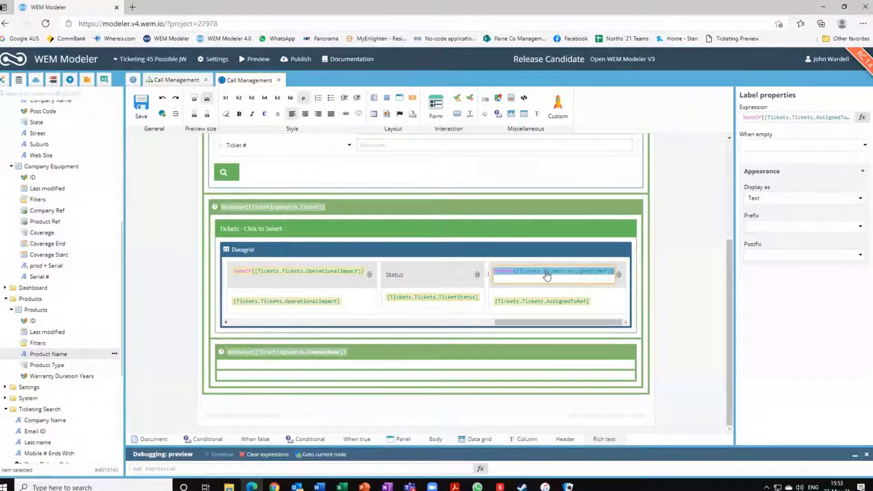
text(Owner)
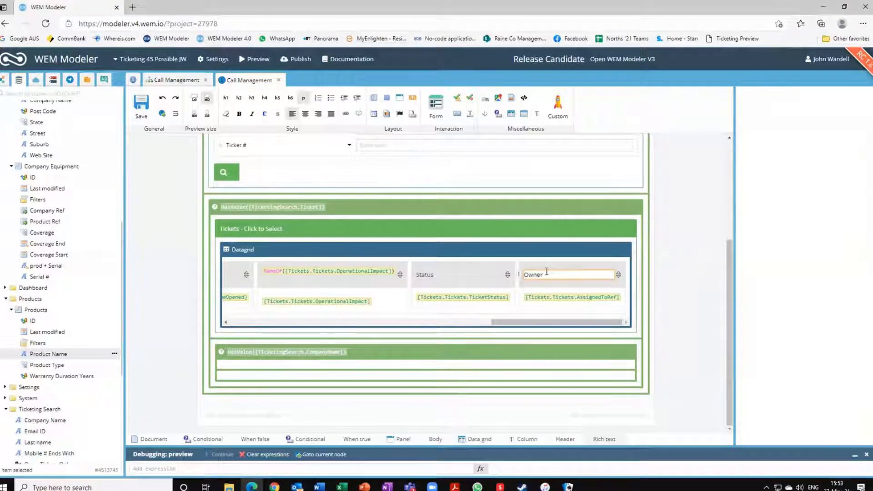
- Append -> [Users.CF_FullName] to the Owner column's [Tickets.Tickets.AssignedToRef] expression and apply it
click(557, 298)
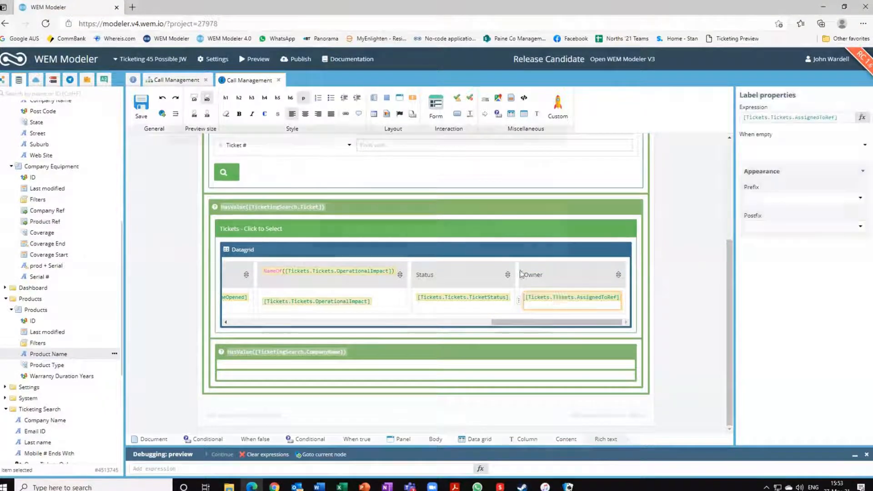
double_click(556, 298)
click(276, 142)
text(->)
scroll(104, 152, up, 6)
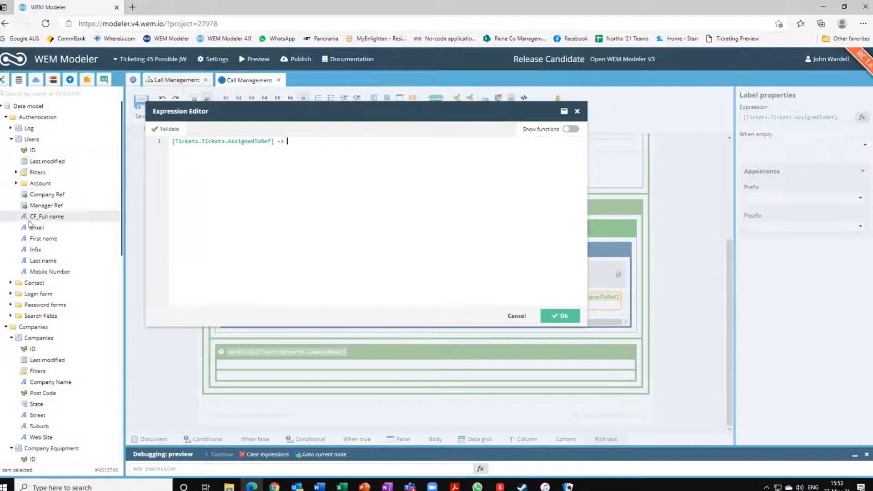
drag(33, 218, 318, 142)
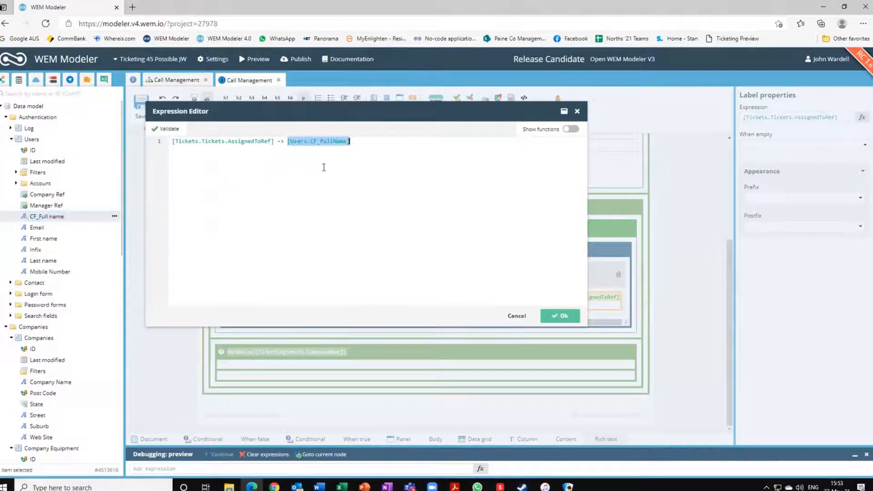
click(564, 319)
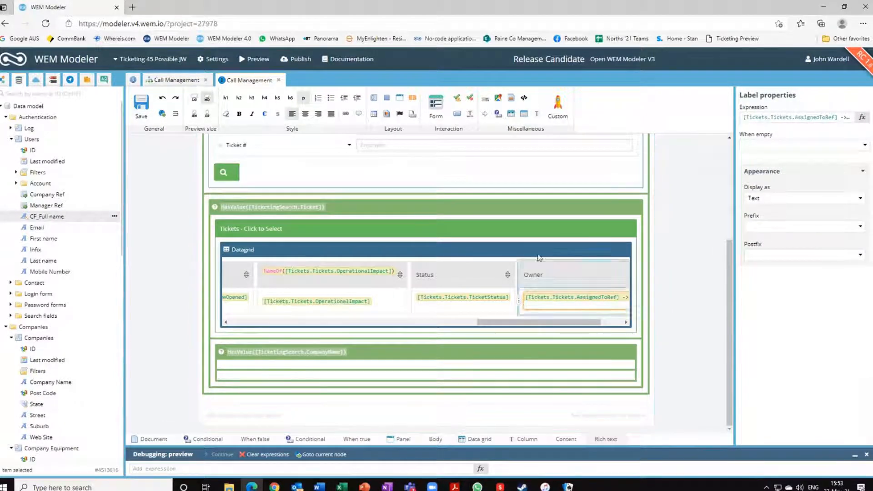
- Begin the Tickets datagrid's filter expression with FormatNumber on the Tickets ID field and 0 decimals
click(477, 248)
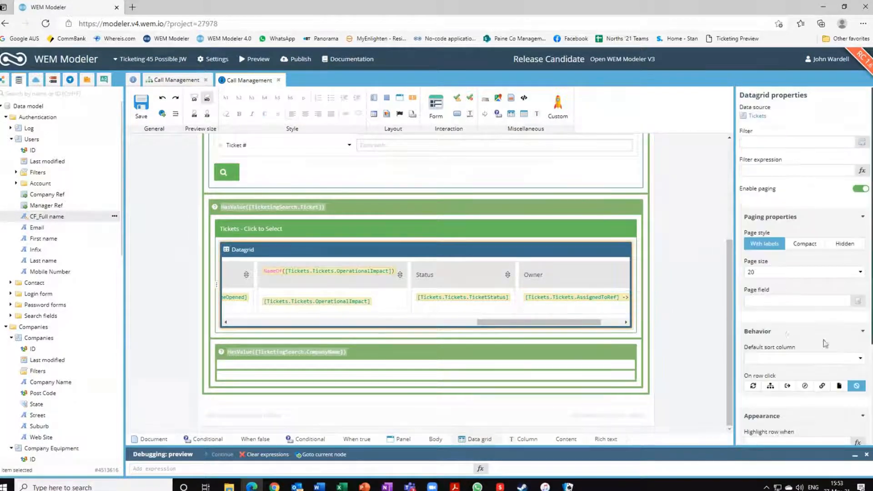
click(862, 171)
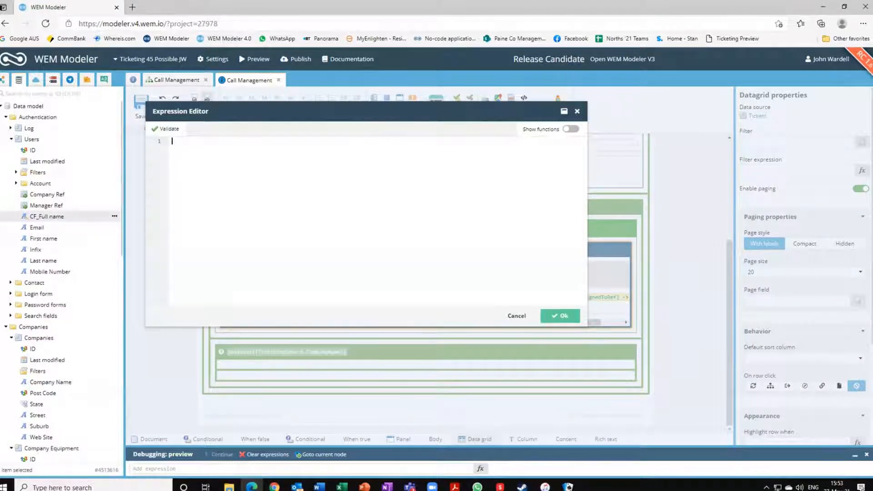
text(F)
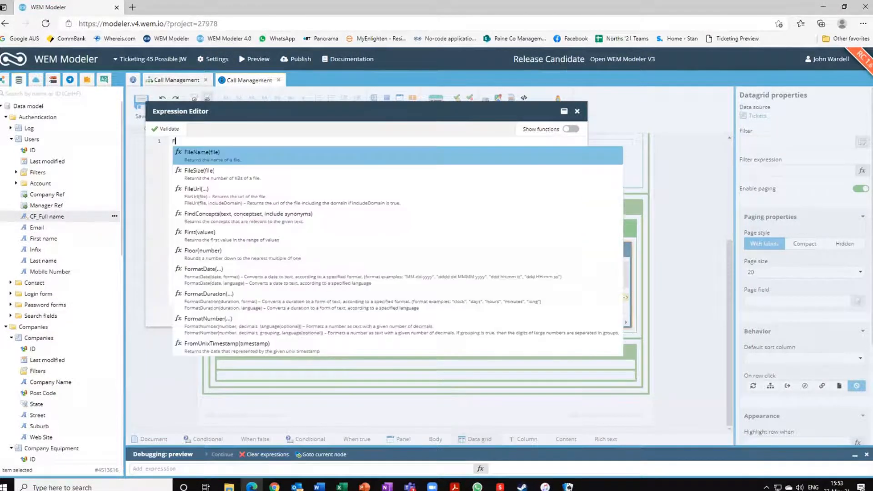
text(ormatn)
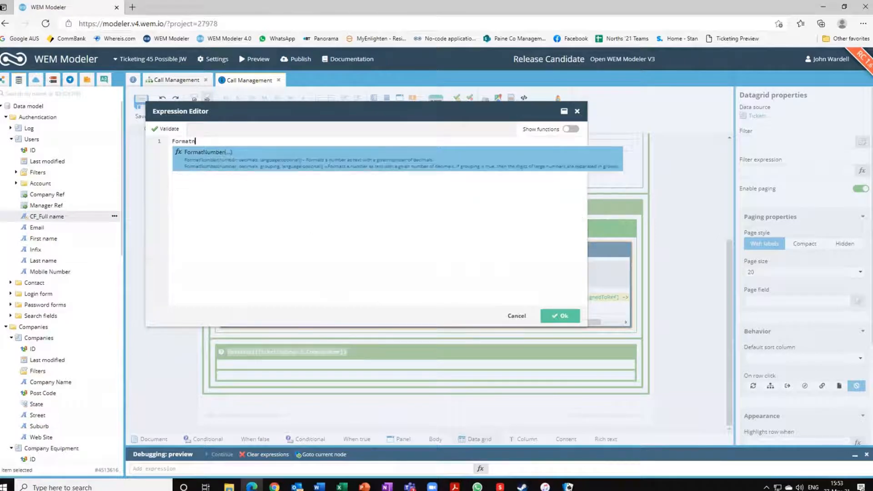
click(220, 152)
scroll(57, 417, down, 10)
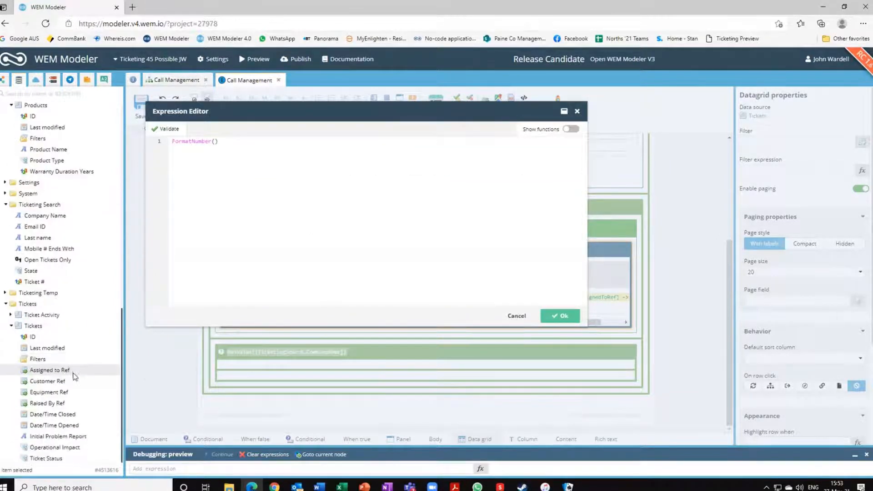
drag(34, 339, 217, 142)
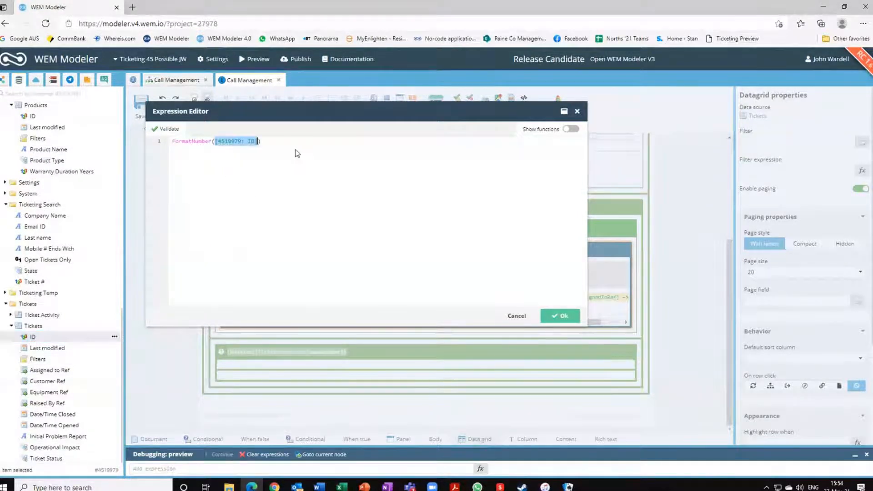
click(261, 142)
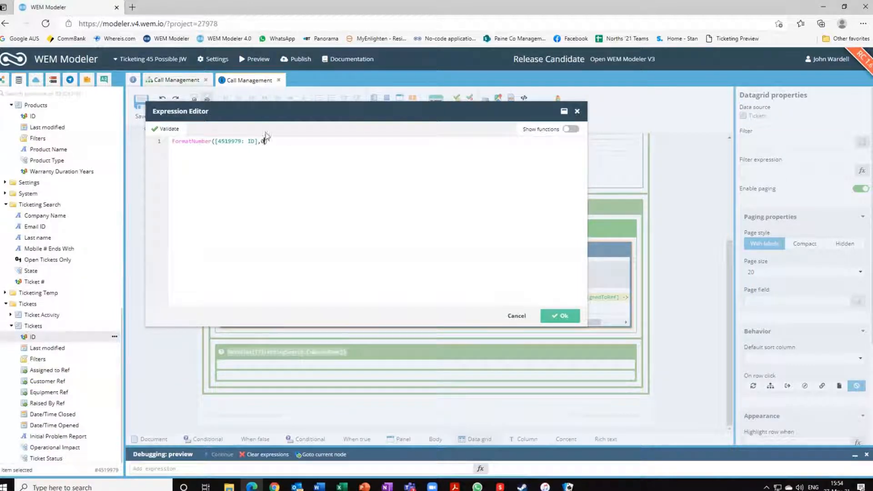
- Complete the filter expression with Starts With FormatNumber([TicketingSearch.Ticket],0) and apply it
text(St)
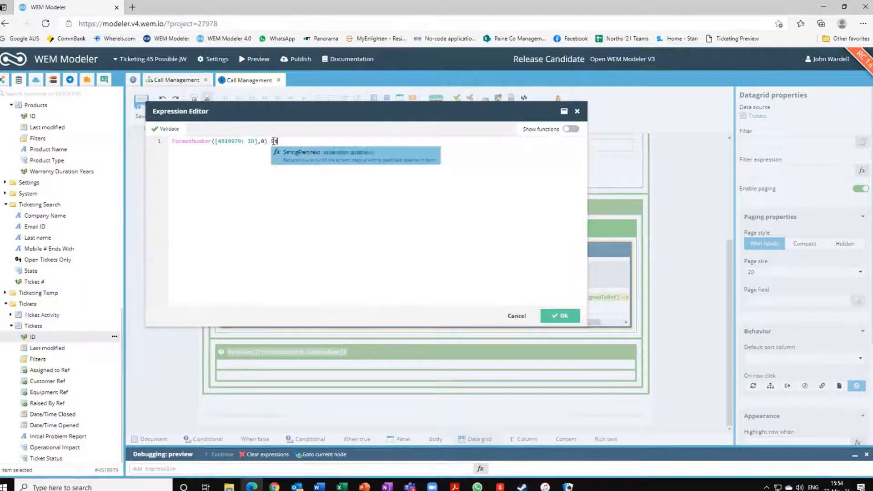
text(ats With )
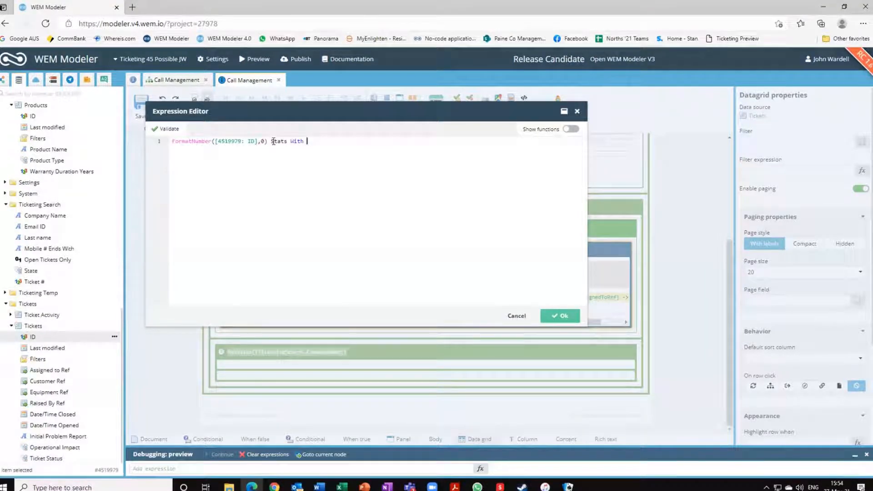
text(r)
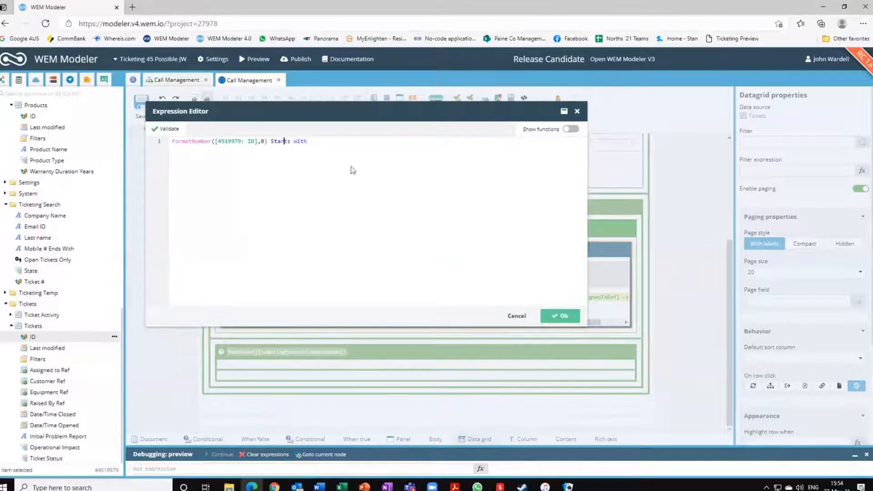
click(311, 141)
text(FormatN)
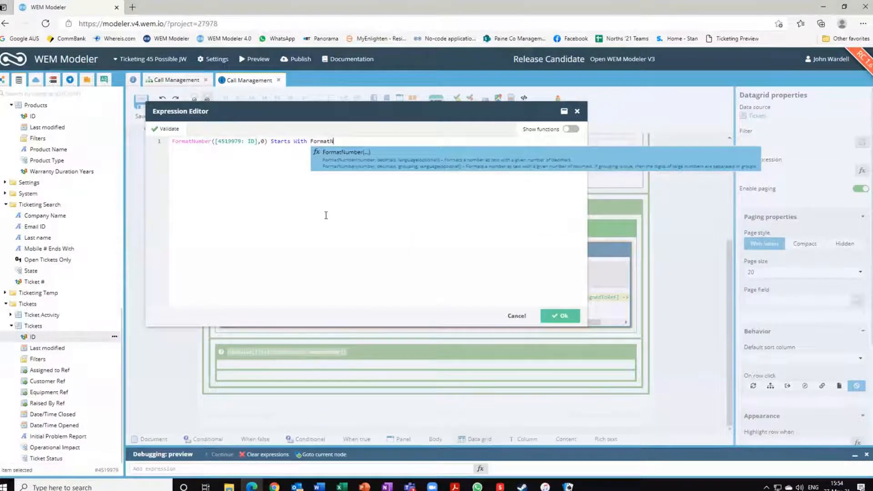
click(345, 157)
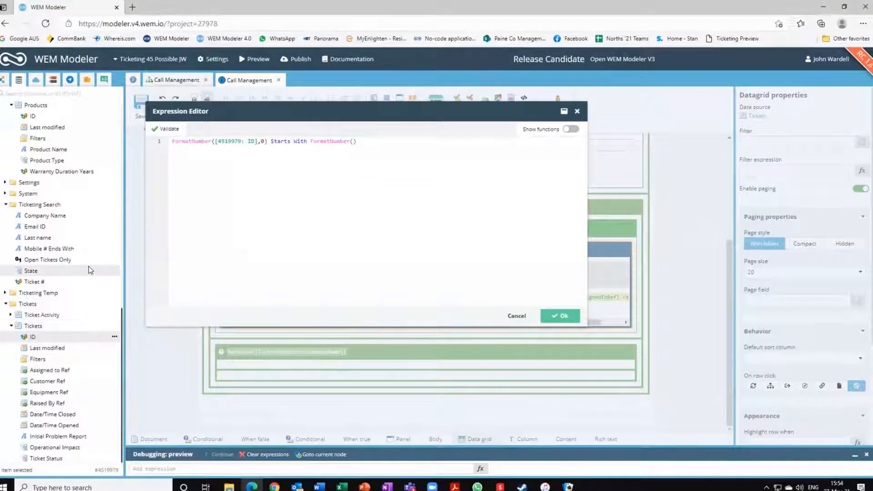
drag(20, 281, 357, 141)
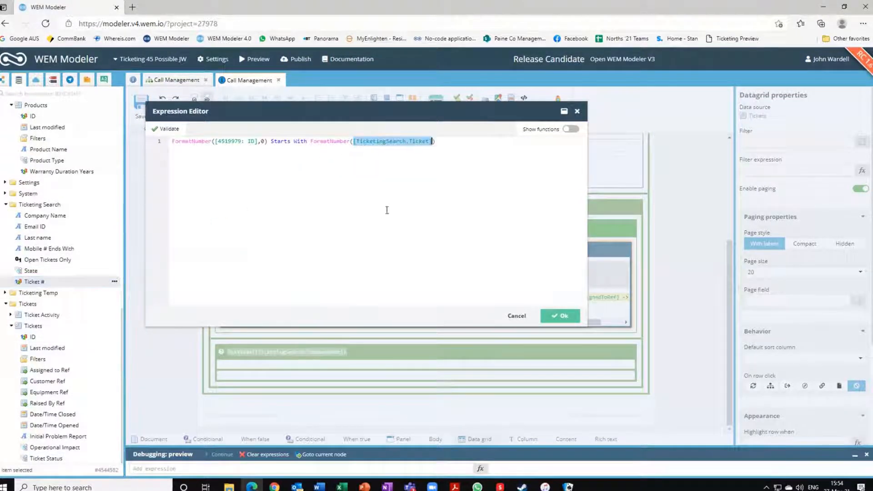
click(431, 142)
text(,0)
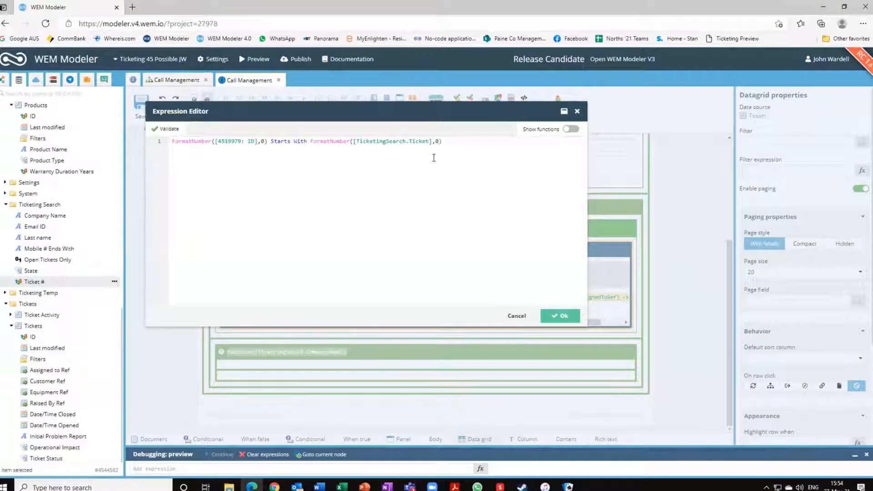
click(559, 318)
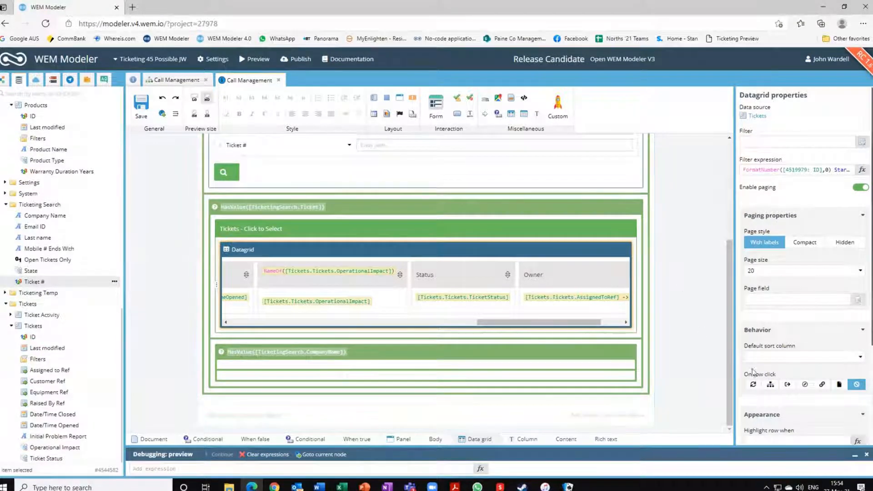
- Set the Tickets datagrid's row click to execute the Ticket info/update flowchart from the Ticketing folder
click(770, 384)
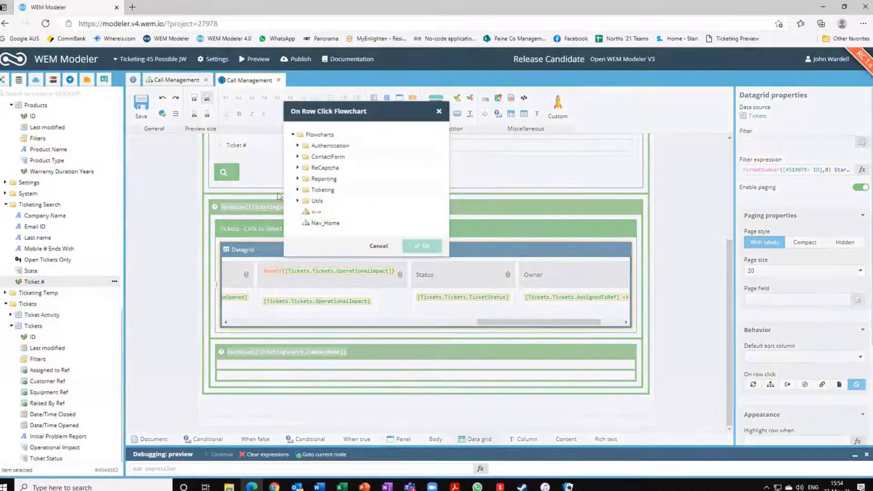
click(297, 189)
click(362, 334)
click(421, 390)
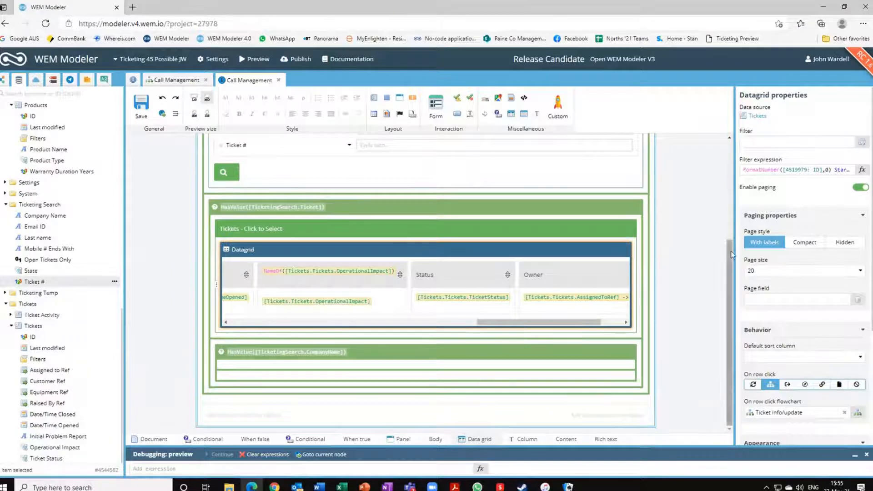
- Add a button below the Tickets datagrid that follows the existing New Ticket button exit
drag(458, 115, 233, 339)
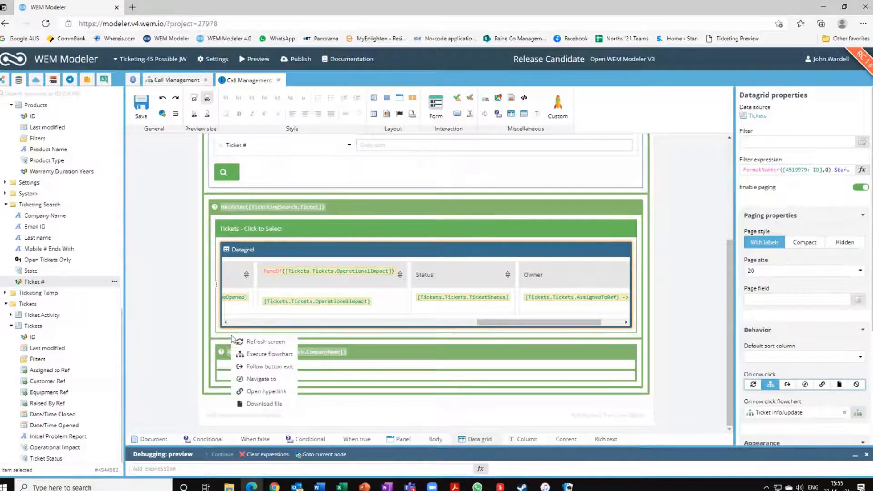
click(250, 367)
click(301, 162)
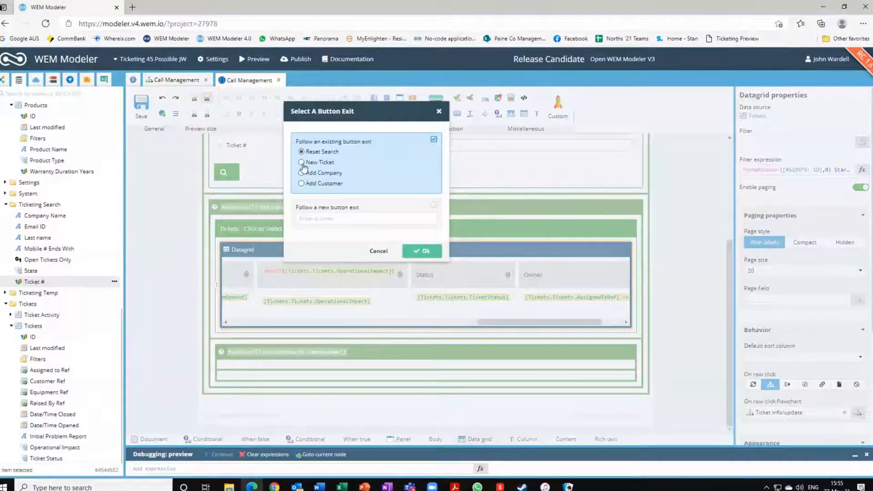
click(421, 250)
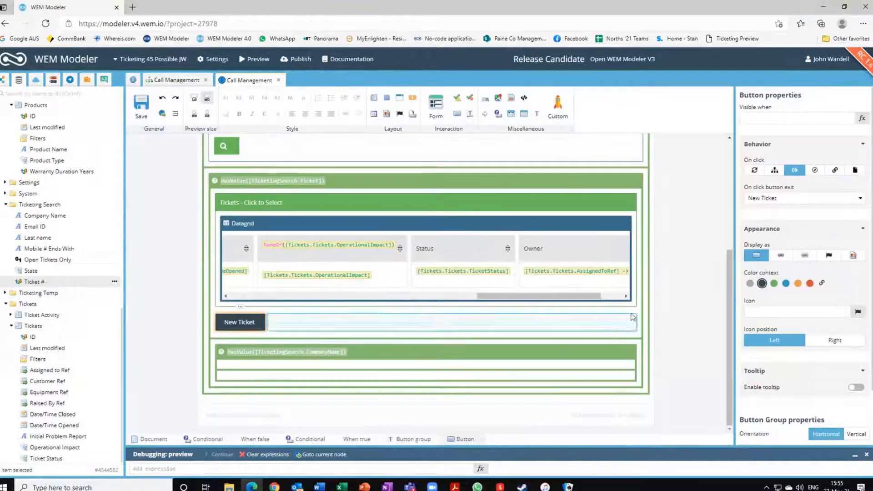
- Give the New Ticket button the blue color context and a plus icon, and save the template
click(786, 284)
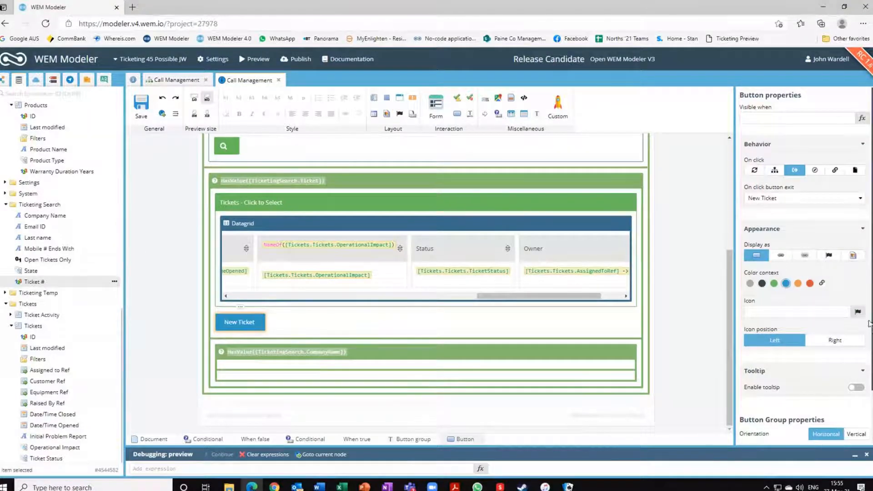
click(857, 314)
text(pl)
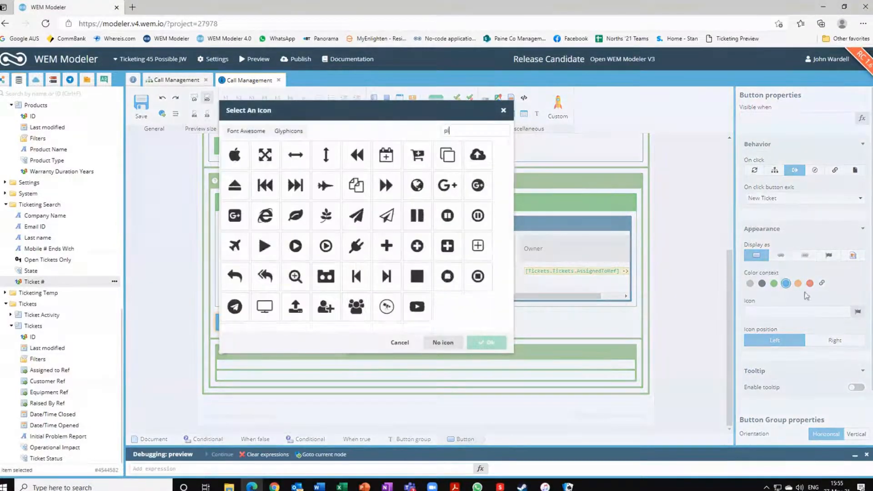
click(386, 245)
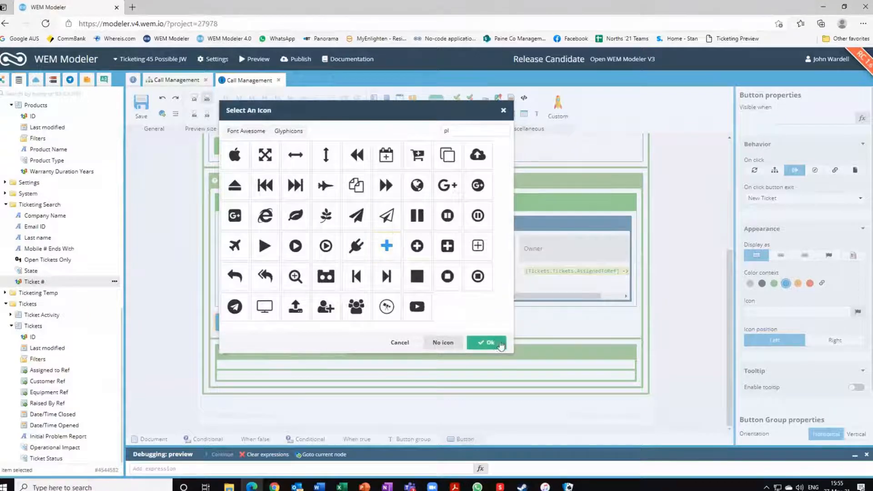
click(487, 342)
click(710, 274)
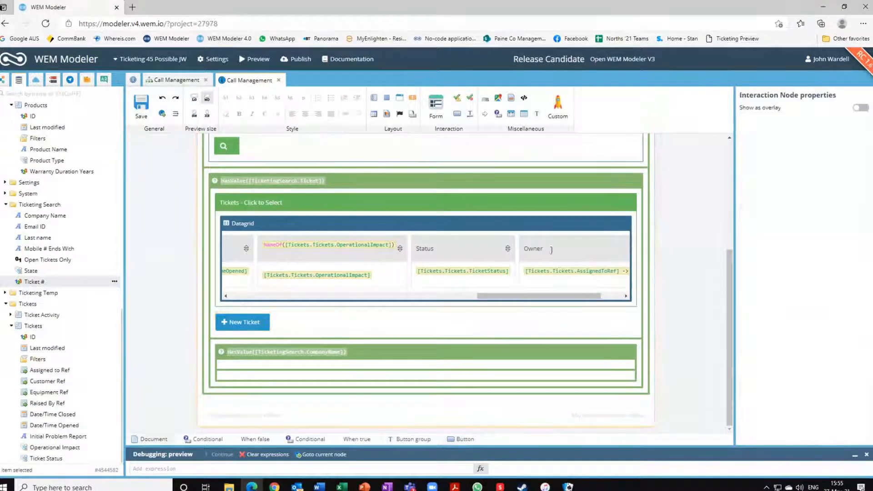
click(141, 106)
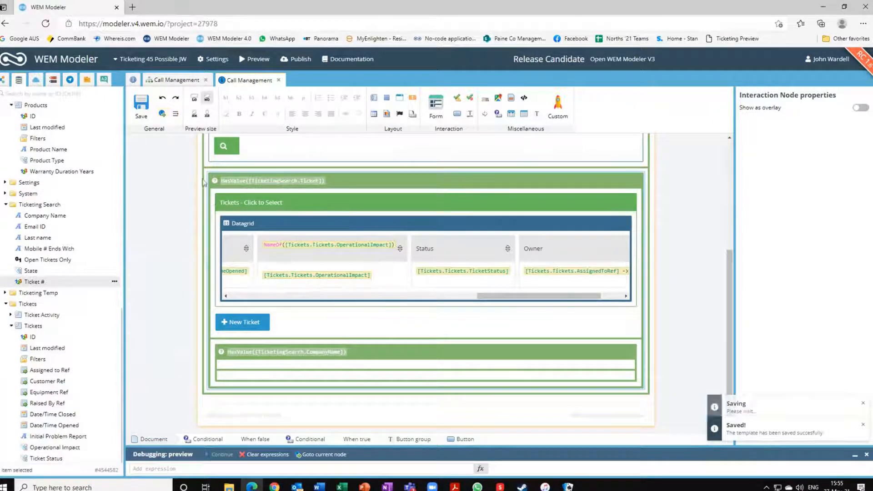
- Insert the Company List template fragment from Call Management into the true branch of the HasValue([TicketingSearch.CompanyName]) conditional
click(86, 81)
double_click(33, 105)
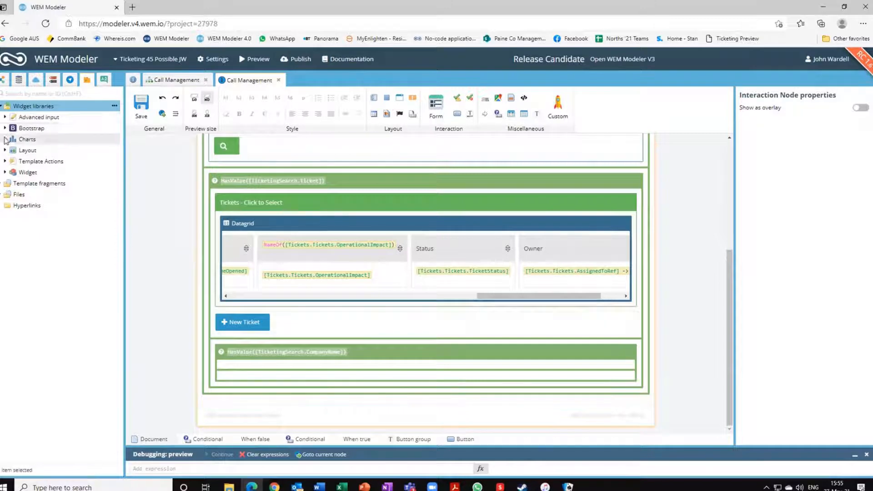
click(2, 106)
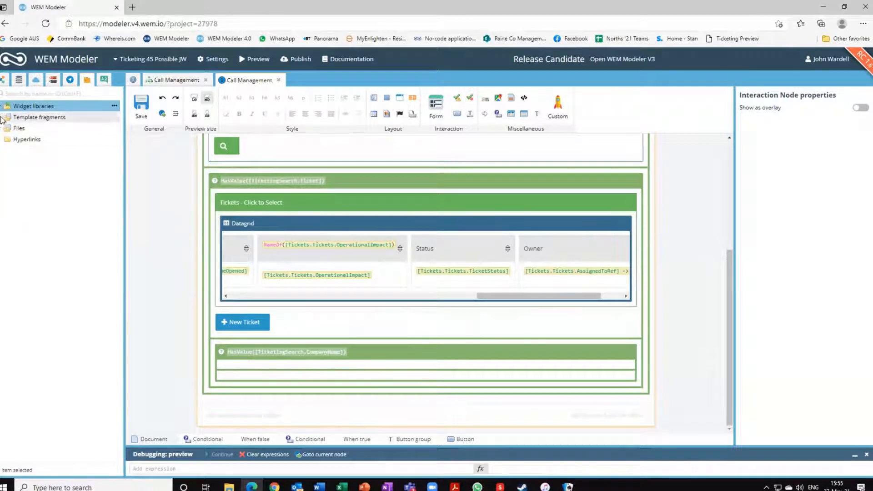
double_click(39, 117)
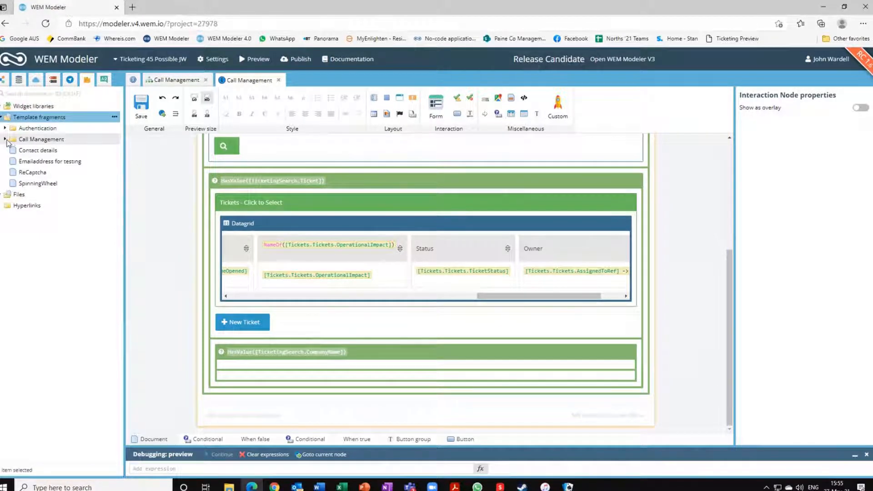
double_click(13, 140)
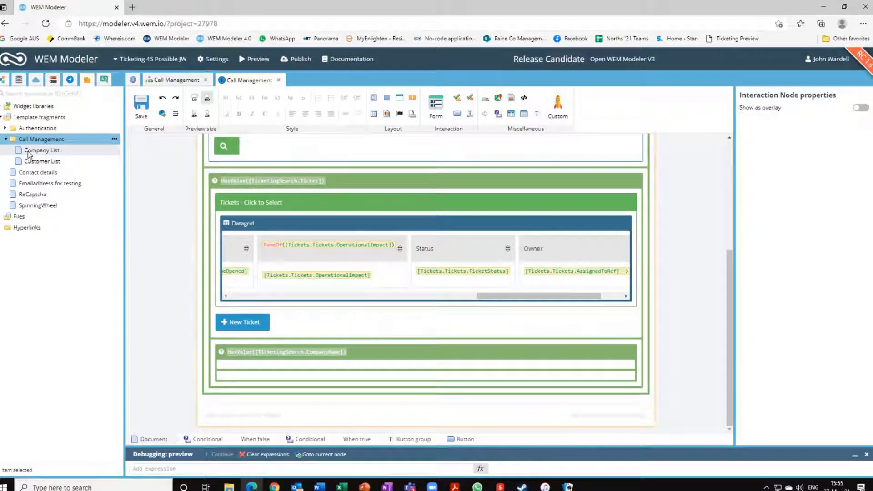
drag(28, 155, 238, 366)
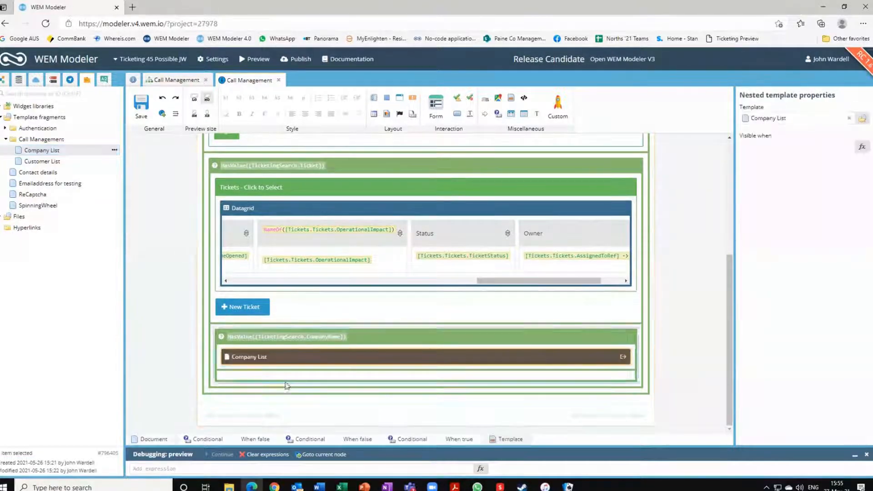
- Add a button below the Company List fragment that follows the existing Add Company button exit
drag(457, 115, 248, 369)
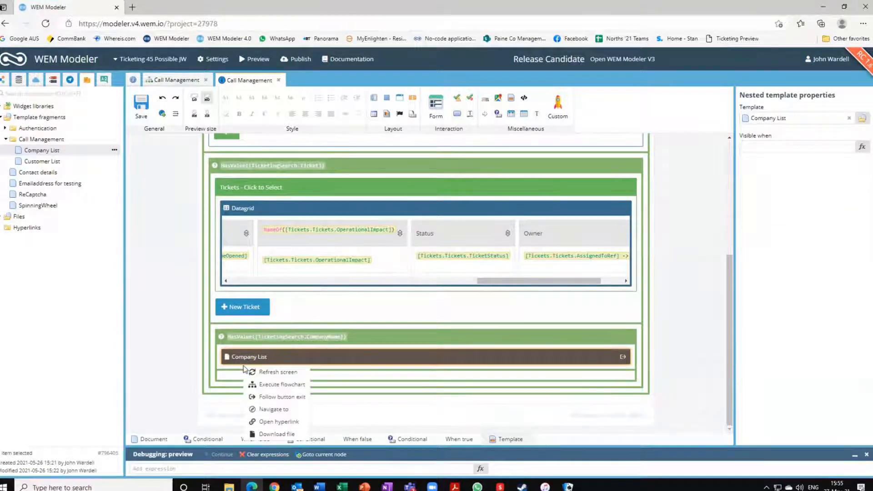
click(269, 397)
click(313, 173)
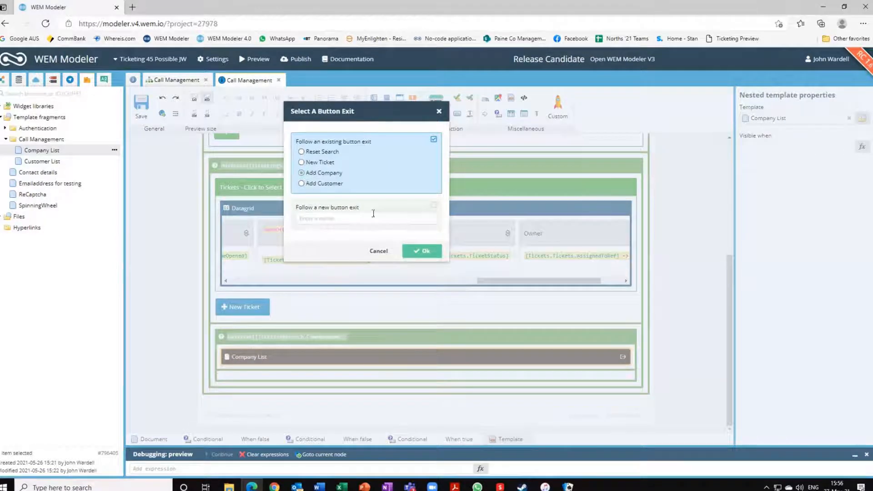
click(408, 252)
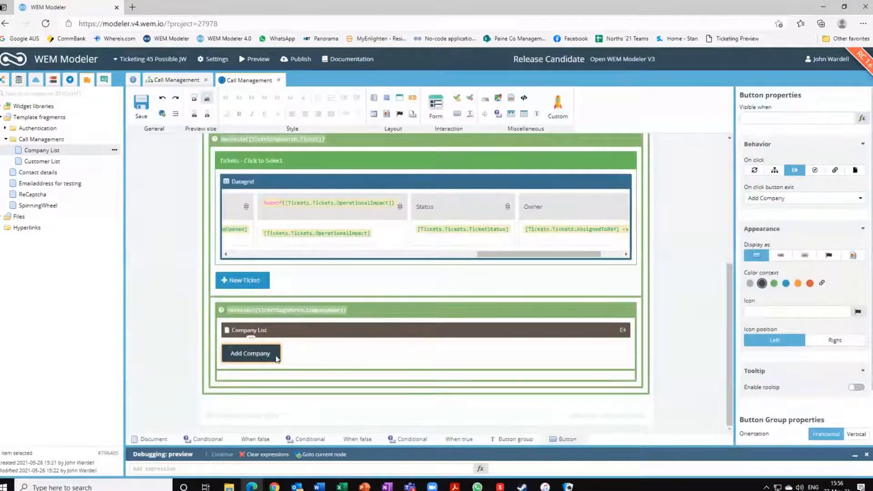
- Give the Add Company button the blue color context and the fa-plus icon
click(785, 283)
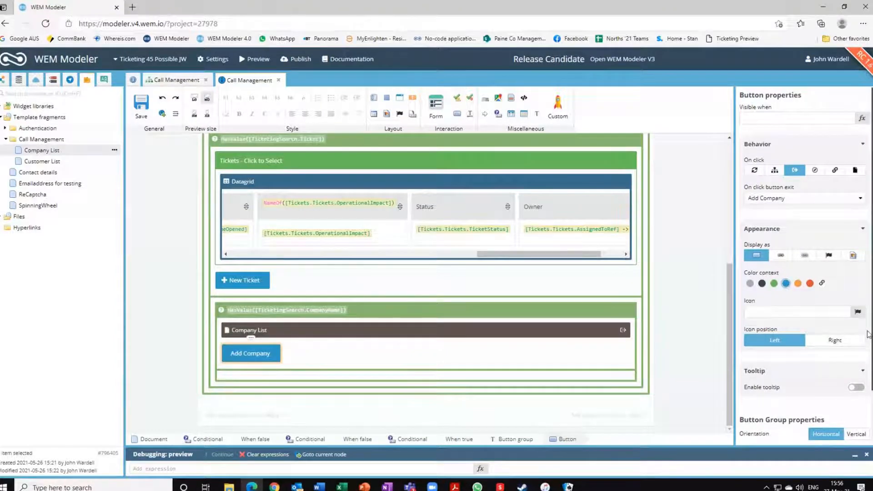
click(858, 313)
text(PL)
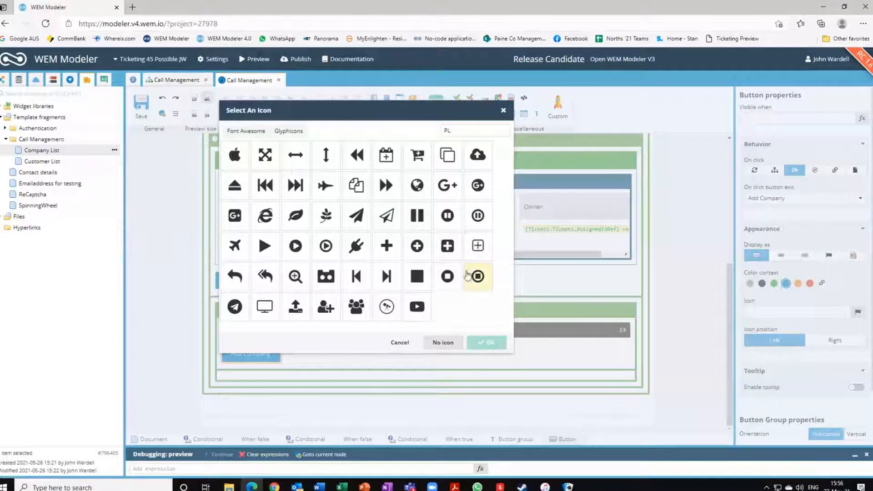
click(387, 245)
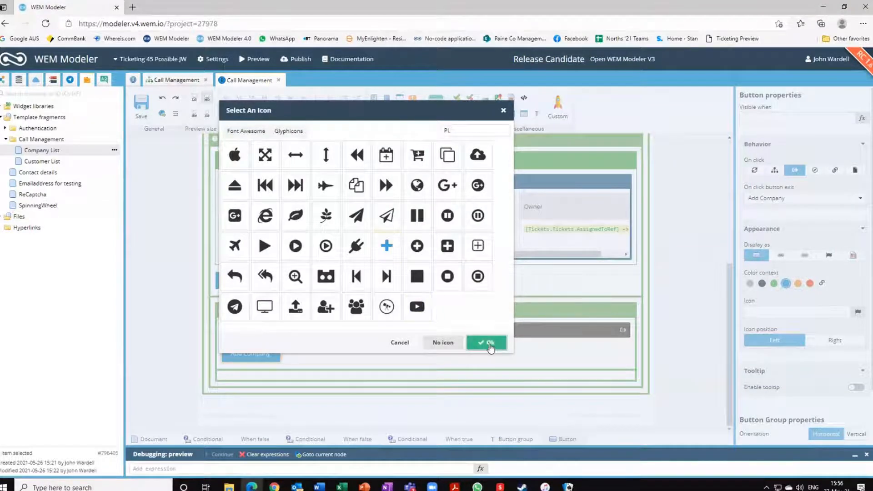
click(488, 344)
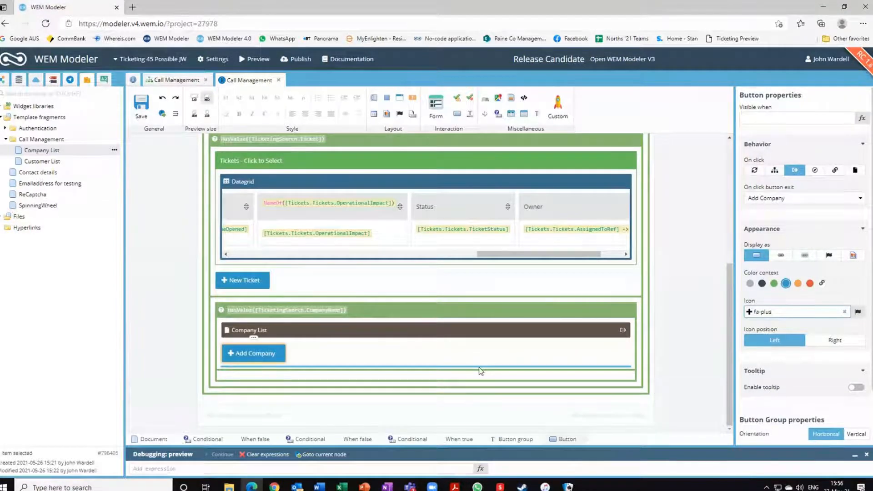
- Insert the Customer List fragment in the false branch of the HasValue([TicketingSearch.CompanyName]) conditional, with a button below it following the Add Customer exit
drag(480, 370, 144, 270)
drag(42, 161, 241, 382)
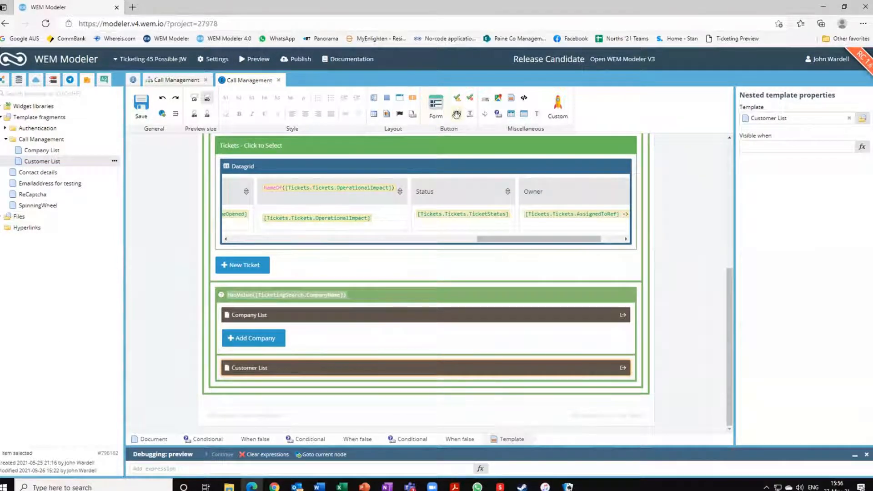
drag(456, 113, 233, 380)
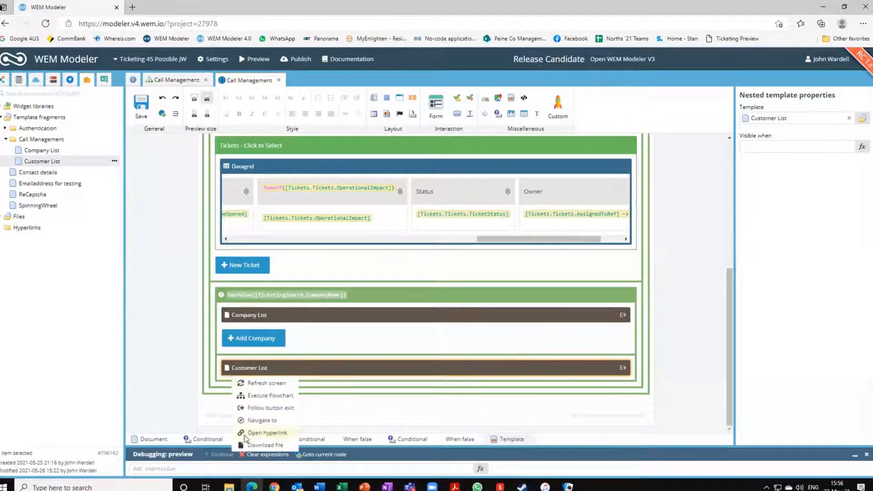
click(259, 407)
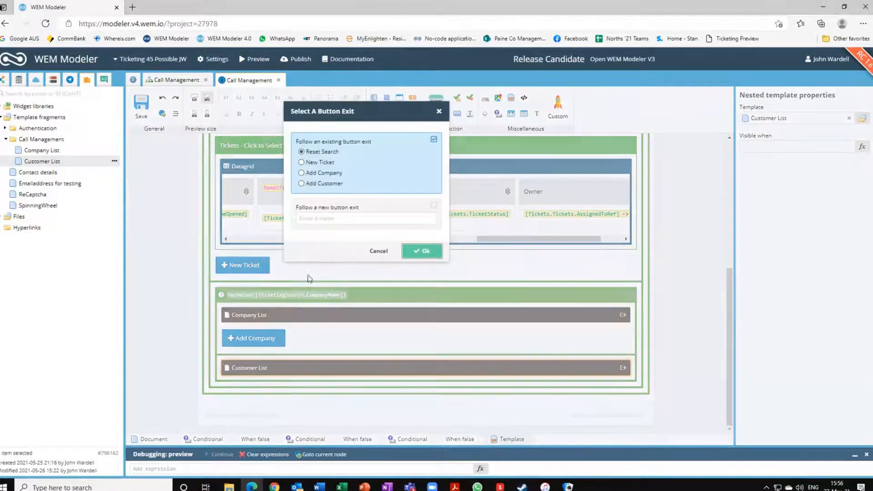
click(313, 185)
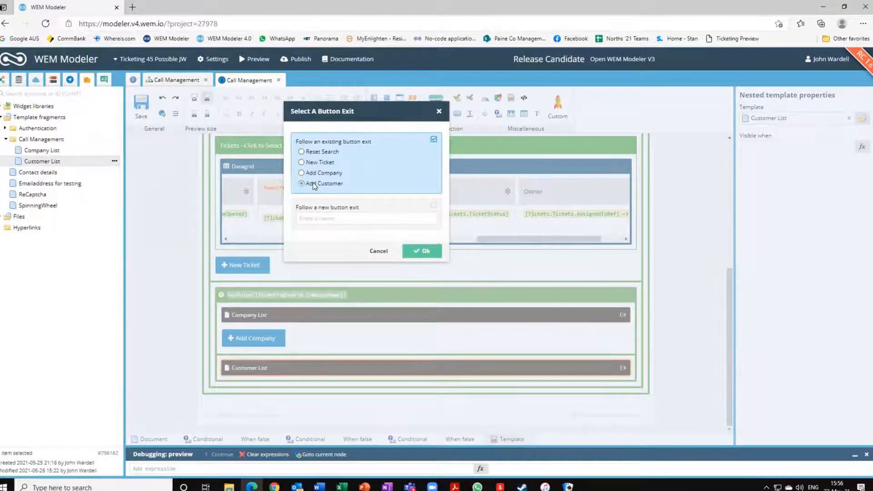
click(421, 253)
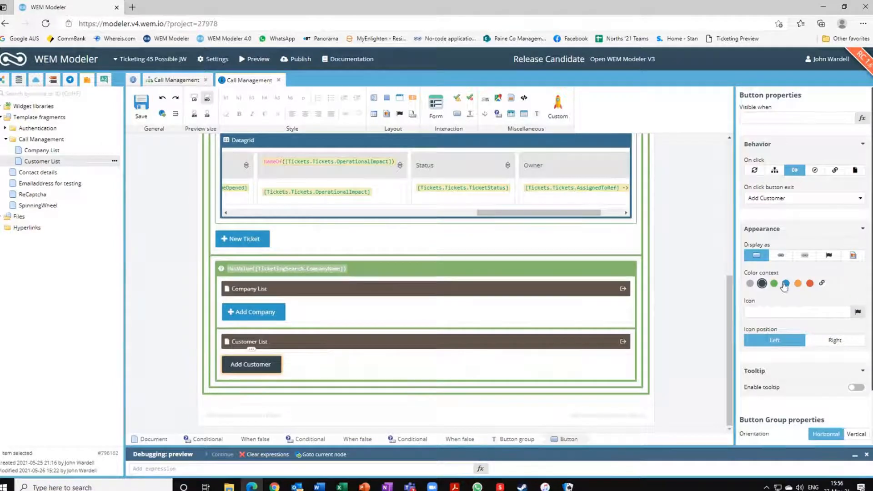
- Give the Add Customer button the blue color context and a plus icon
click(784, 283)
click(857, 313)
text(Pl)
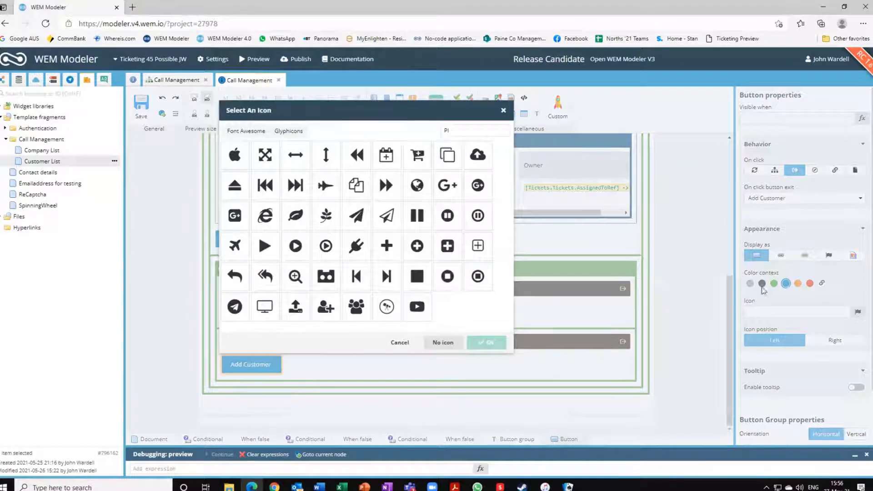
click(386, 245)
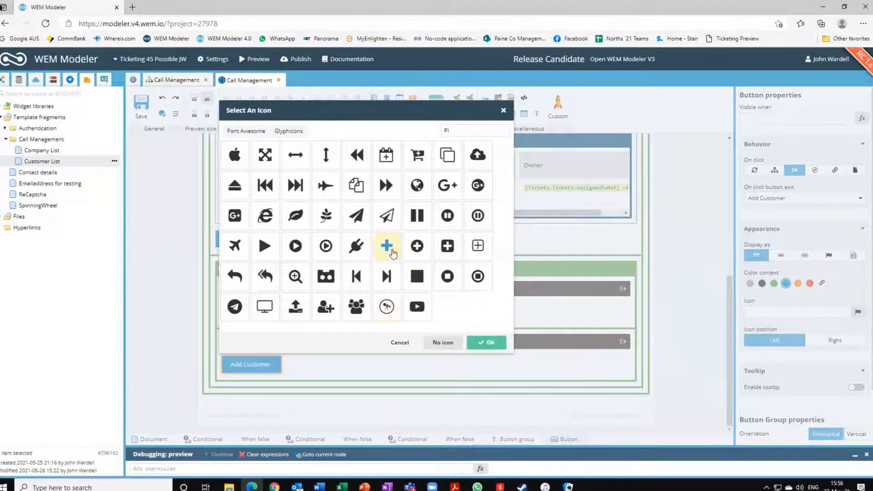
click(489, 350)
click(697, 326)
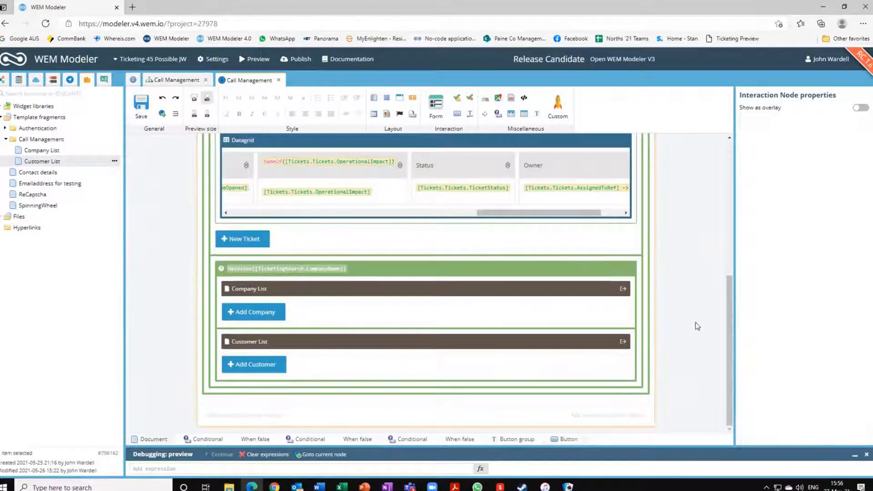
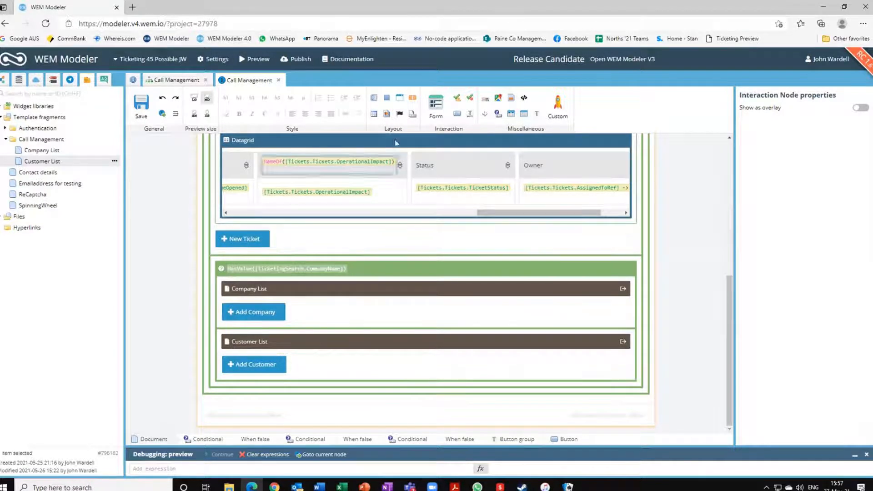
- Add a button following the existing Reset Search exit below the nested ticket conditional, inside the outermost conditional's false branch
drag(456, 117, 218, 393)
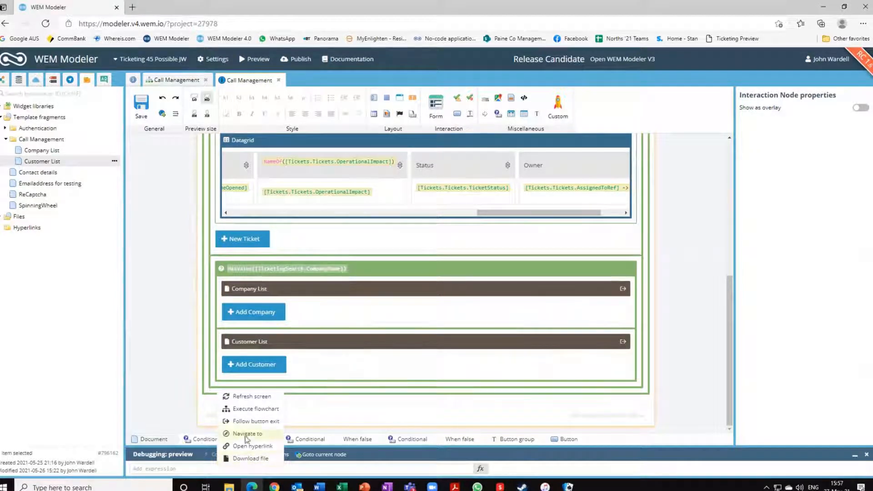
click(248, 422)
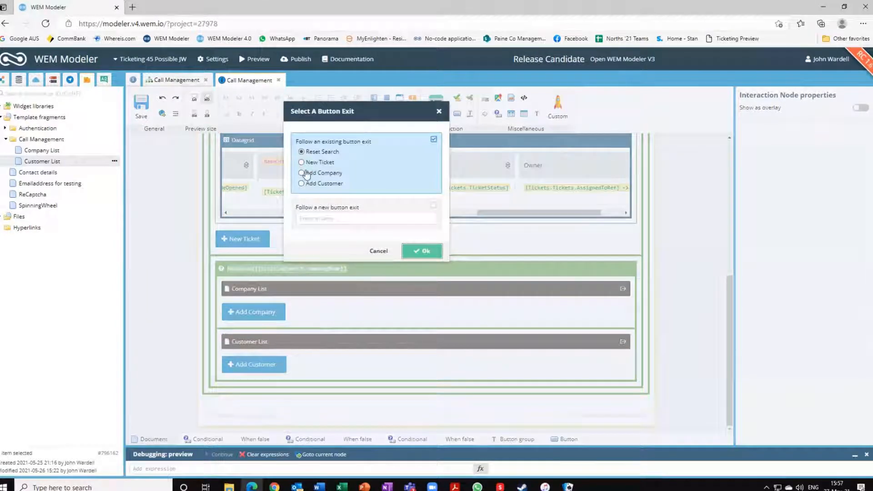
click(422, 251)
- Give the Reset Search button the blue color context and the undo arrow icon
click(786, 284)
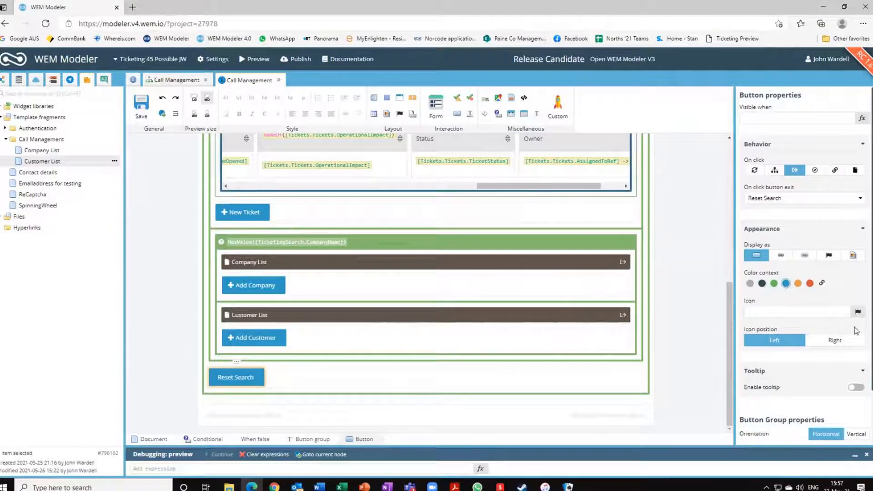
click(858, 313)
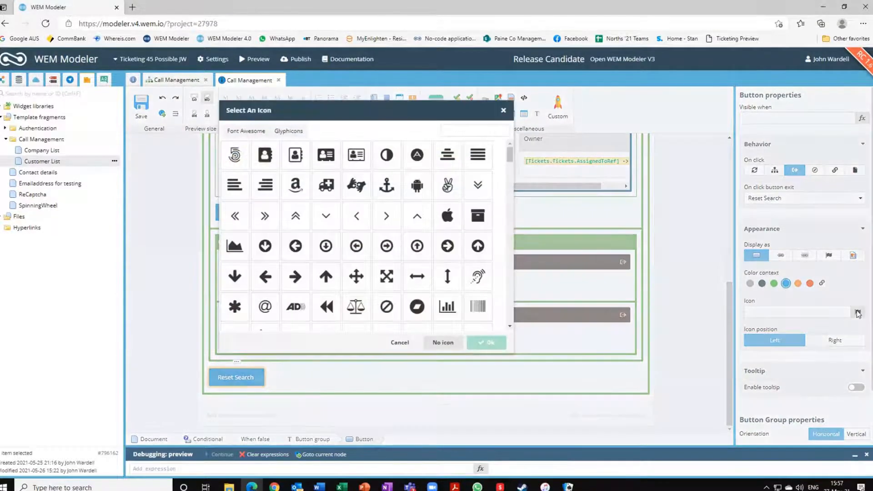
text(un)
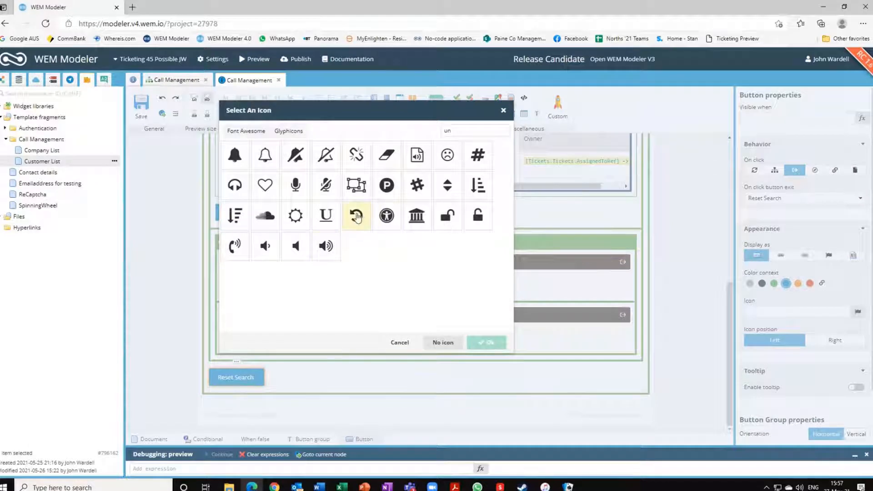
click(356, 215)
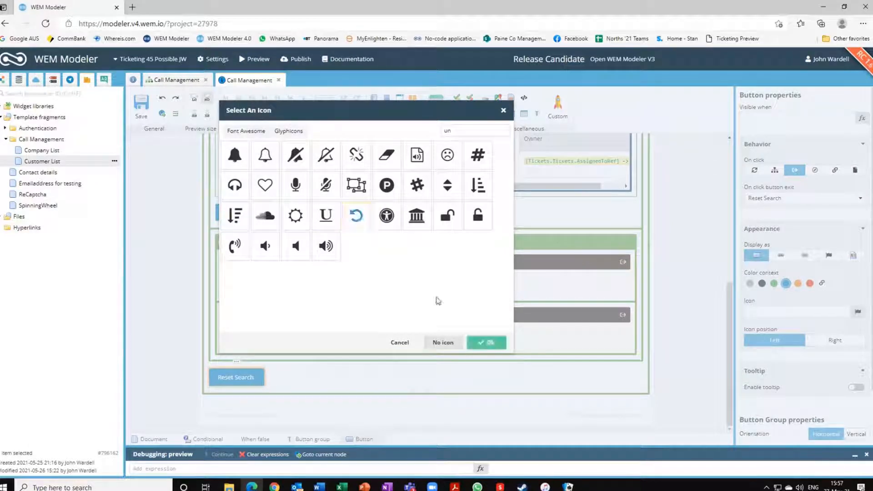
- Apply the selected undo-arrow icon to the Reset Search button and save the Call Management template
click(487, 344)
click(688, 314)
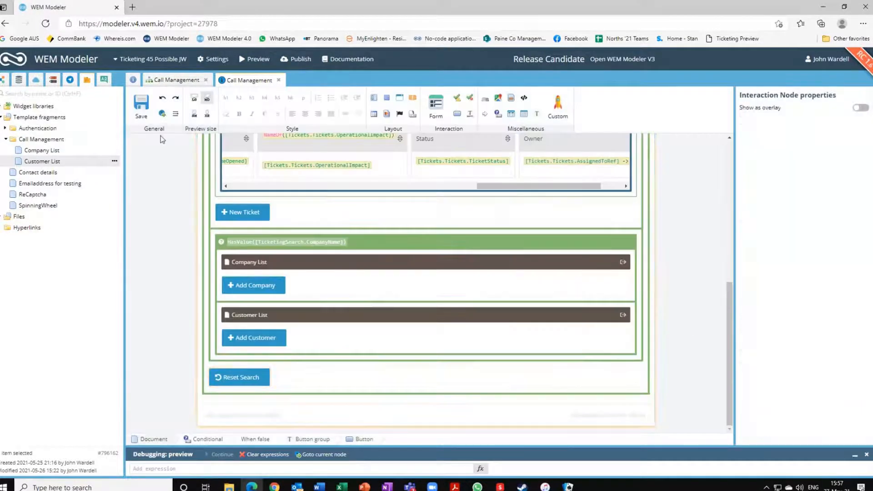
click(139, 103)
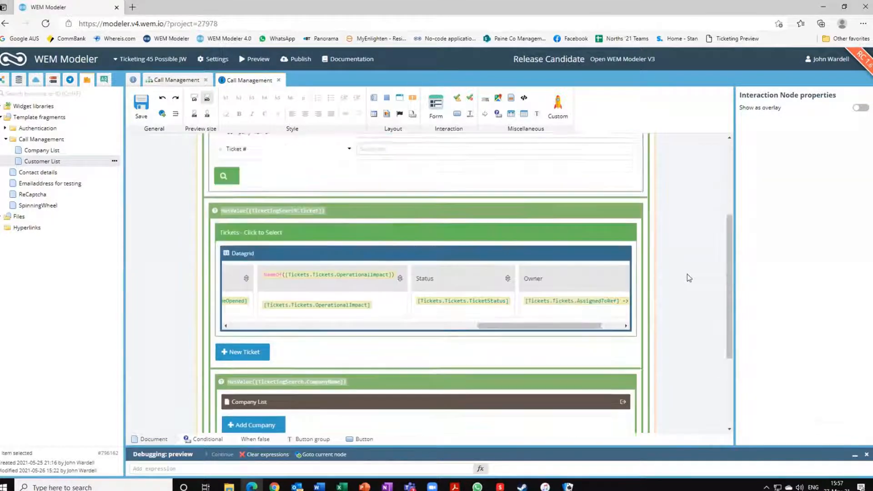
- Review the Call Management template from the search form to the Reset Search button, along with its flowchart
scroll(687, 274, down, 1)
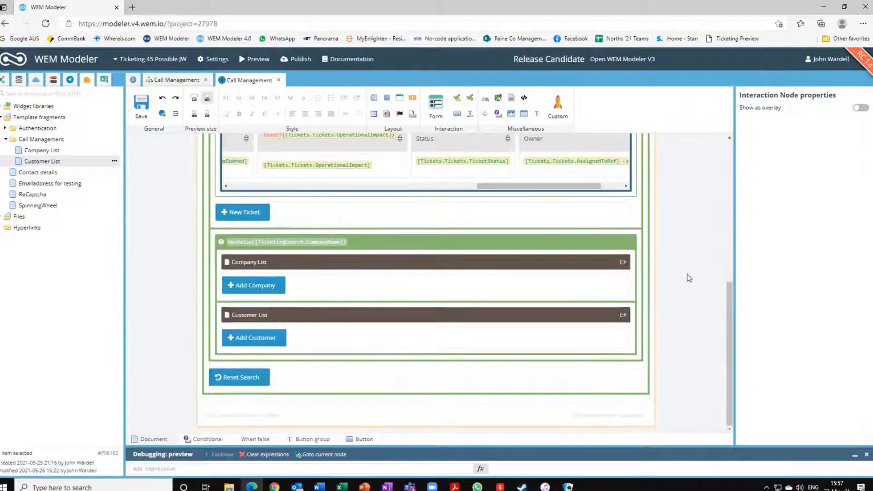
scroll(687, 274, up, 10)
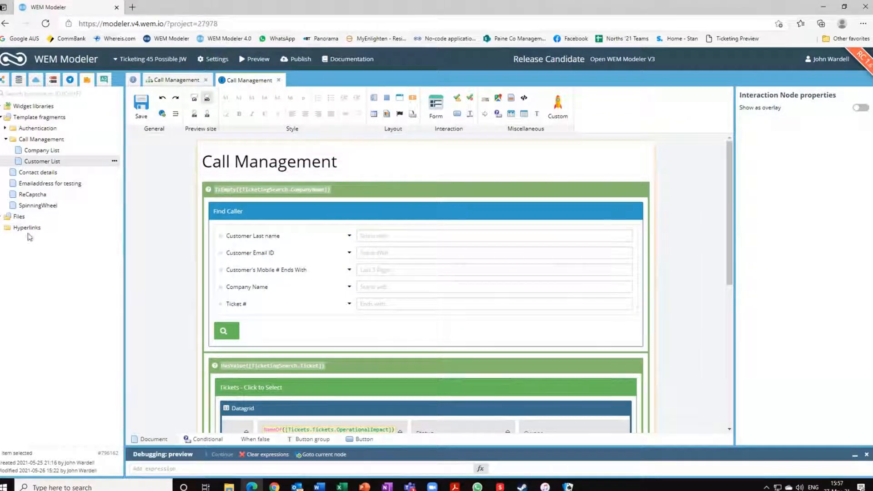
click(2, 84)
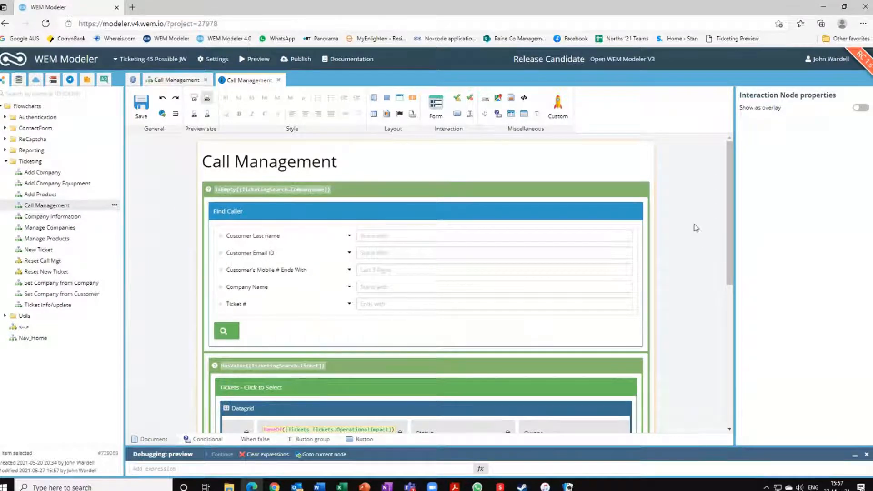
click(172, 80)
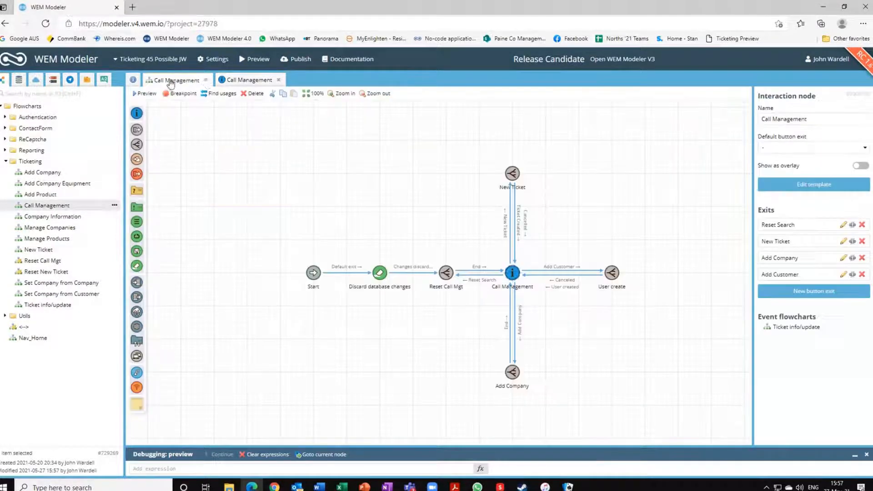
click(237, 81)
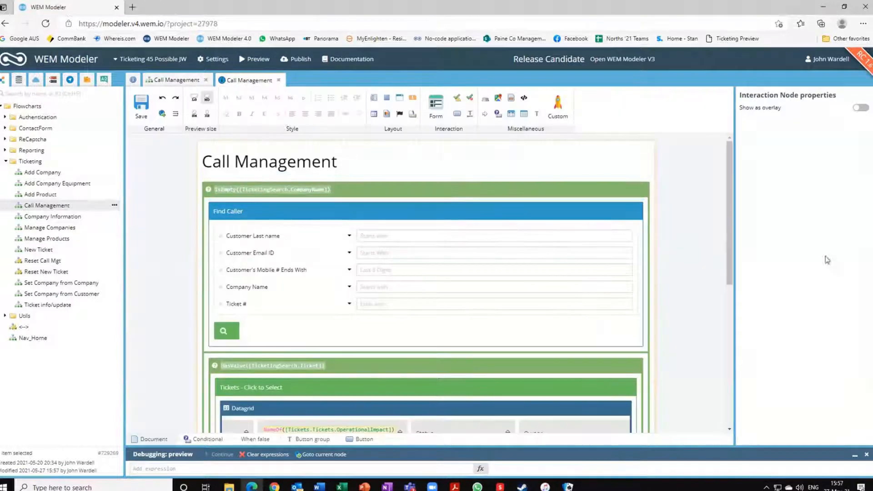
scroll(677, 244, down, 4)
scroll(676, 244, down, 2)
scroll(675, 243, up, 5)
- Open the Dashboard flowchart from the Reporting folder
click(4, 162)
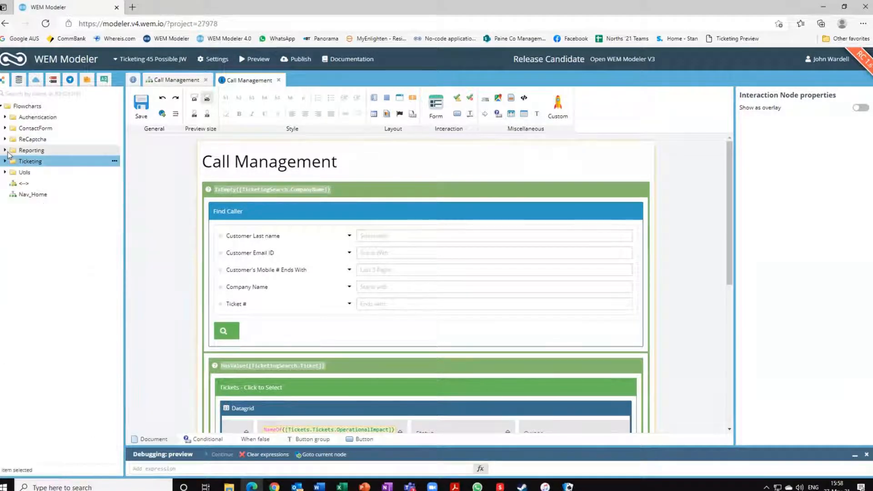
click(6, 151)
click(28, 163)
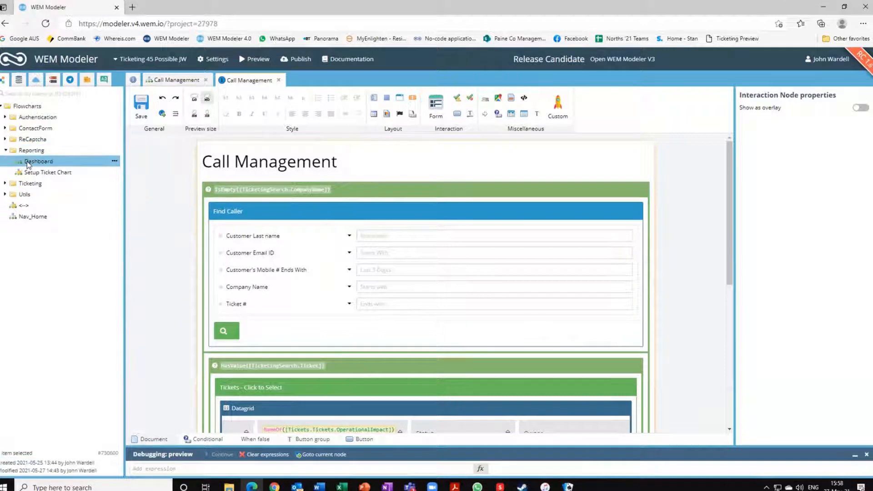
double_click(85, 162)
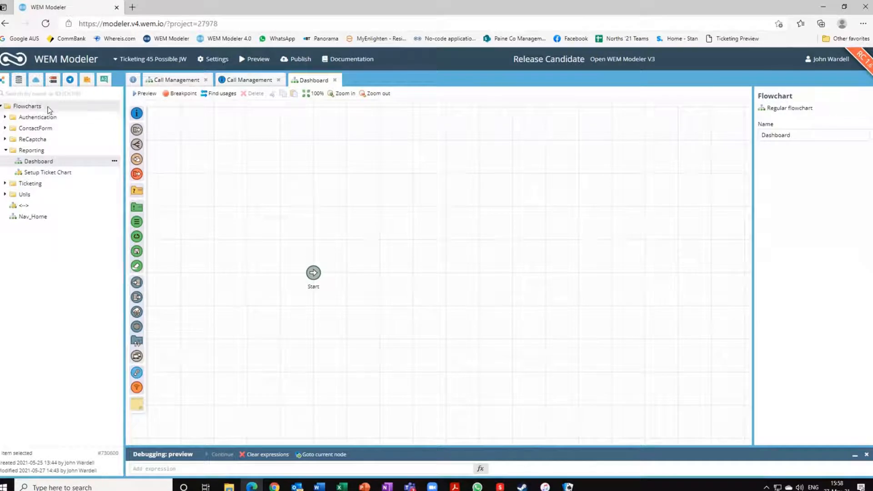
- Add a sub flowchart node after Start that runs Setup Ticket Chart from the Reporting folder
drag(135, 145, 381, 277)
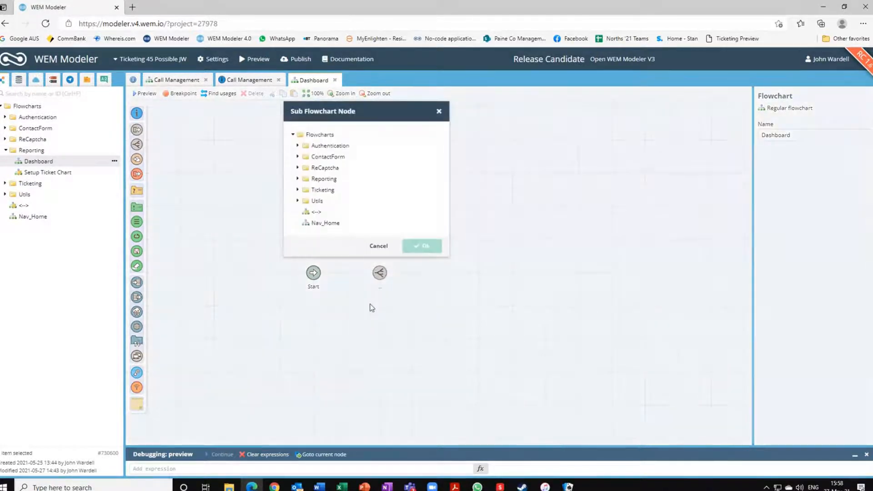
click(298, 179)
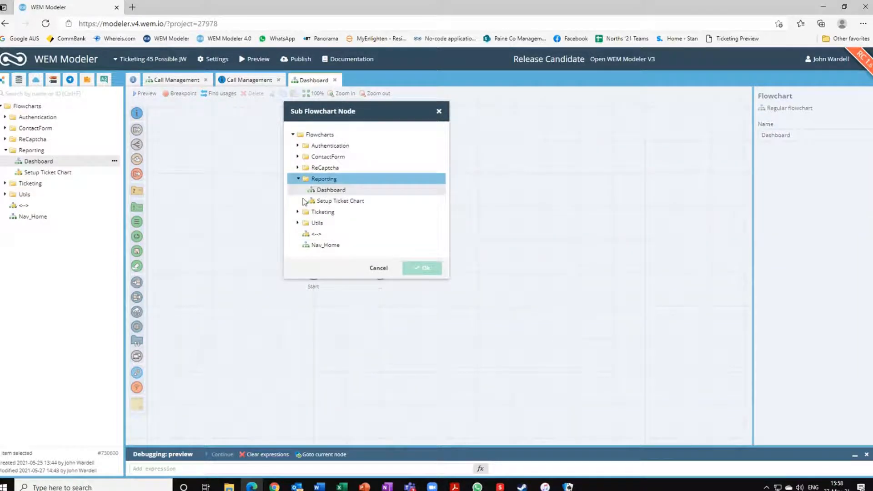
click(327, 201)
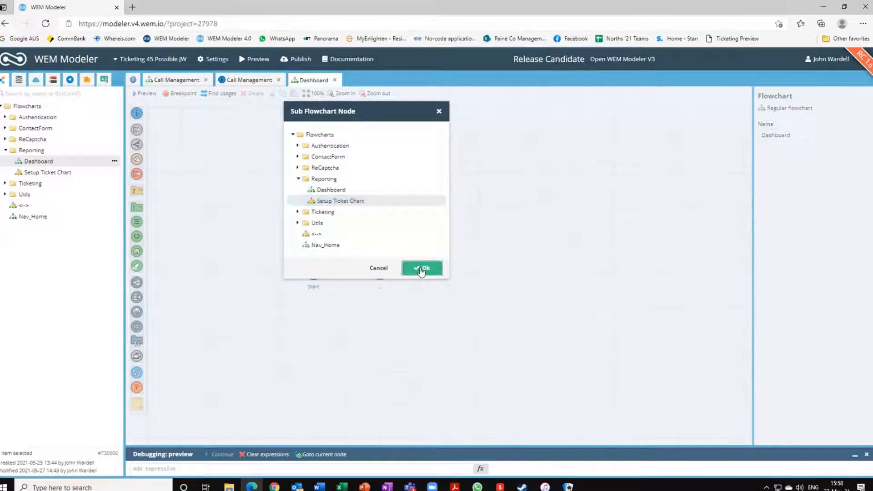
click(419, 268)
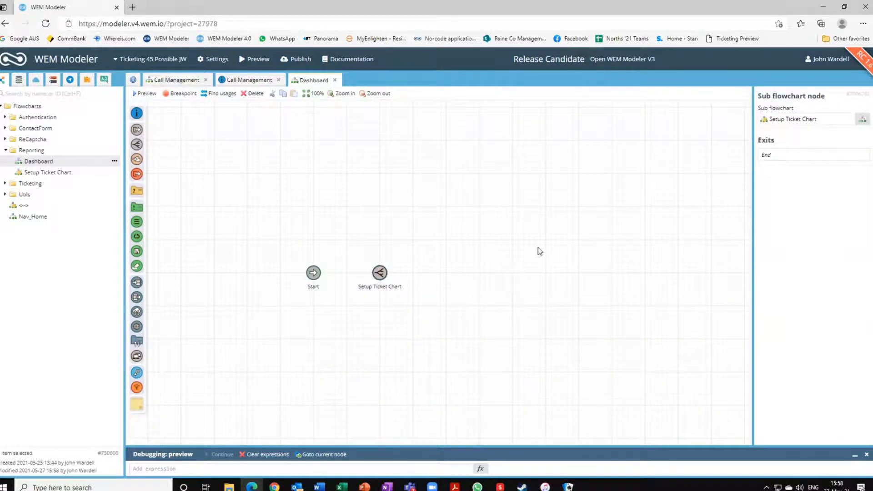
- Add a Comet start listening node after Setup Ticket Chart with the channel name "Ticket"
drag(136, 388, 446, 272)
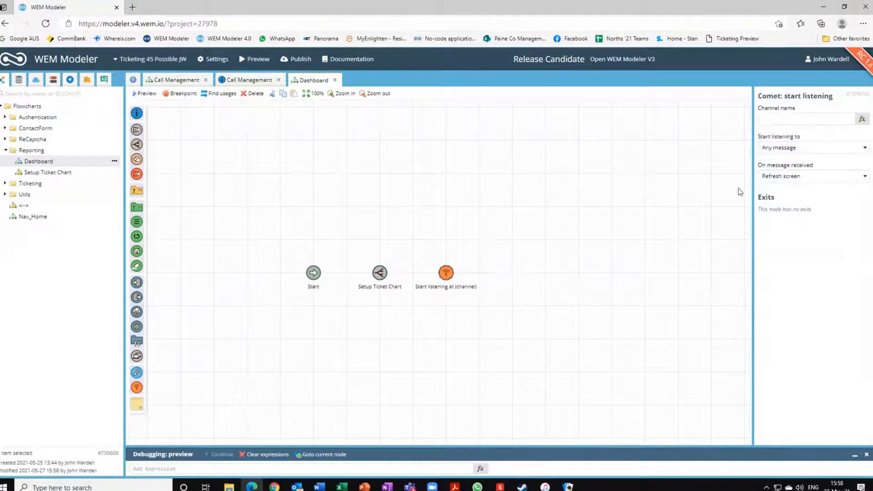
click(862, 119)
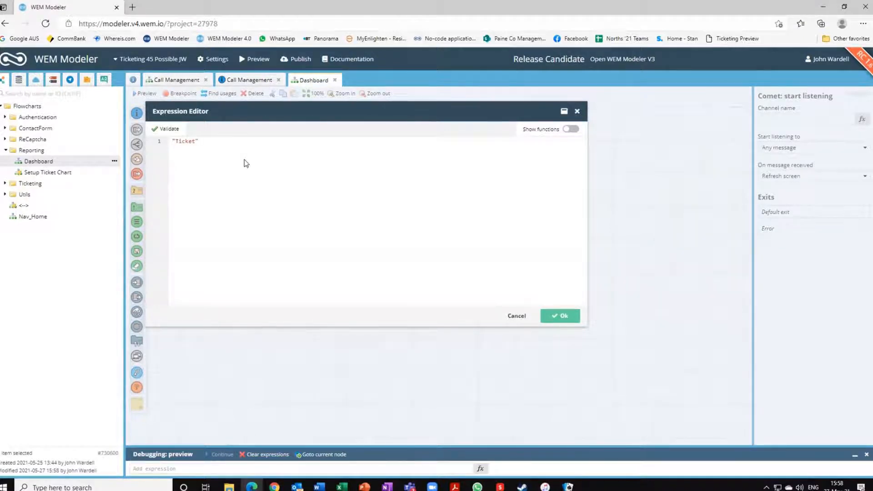
click(561, 315)
- Set the listening node to execute the Setup Ticket Chart flowchart when a message is received
click(860, 176)
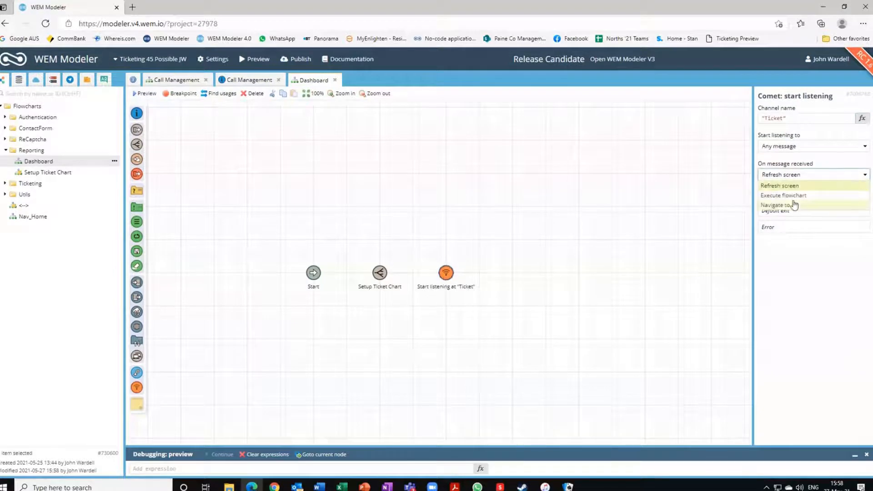
click(783, 196)
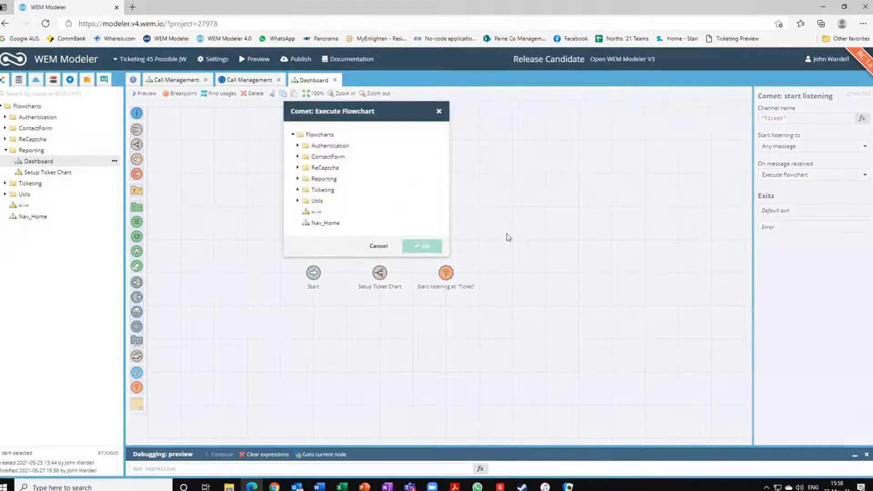
click(298, 180)
click(298, 181)
click(321, 201)
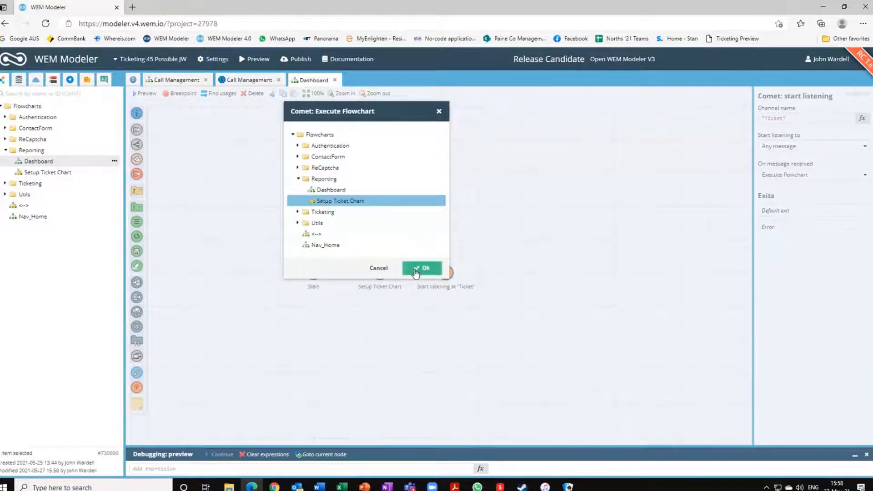
click(422, 268)
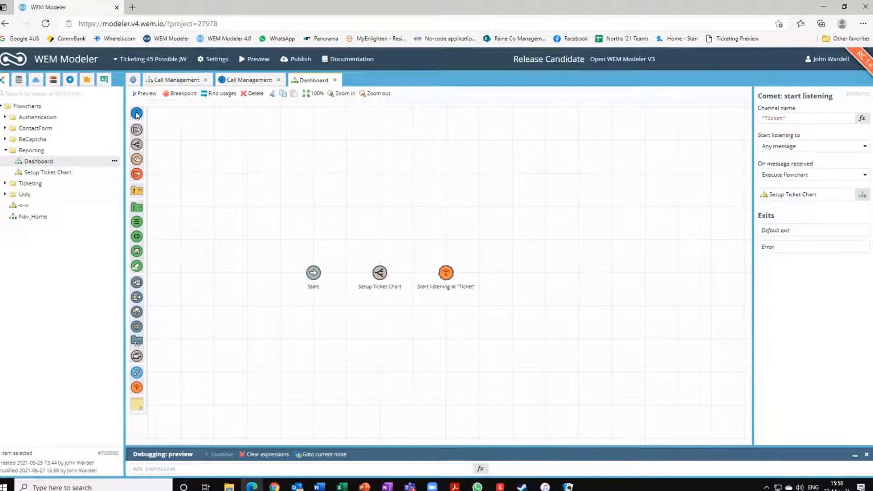
- Add an interaction node after the listening node and name it WEM APAC Management Dashboard
drag(159, 130, 548, 277)
drag(823, 120, 752, 120)
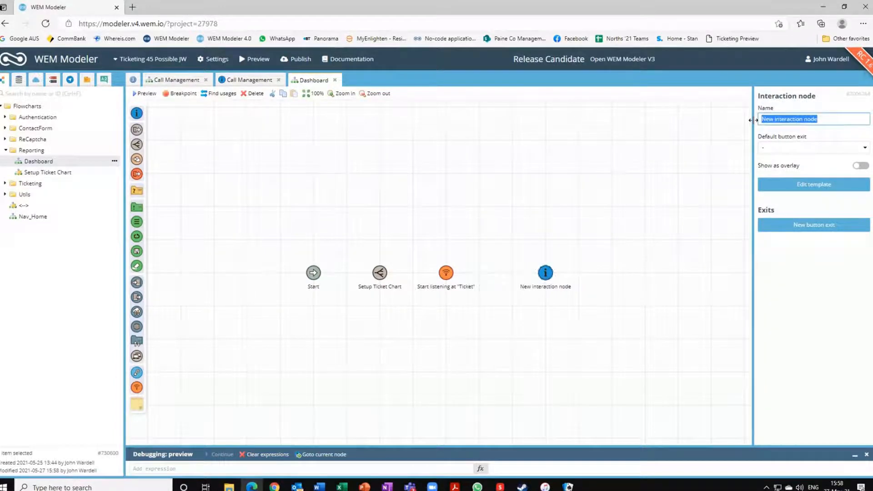
text(WEM APAC Man)
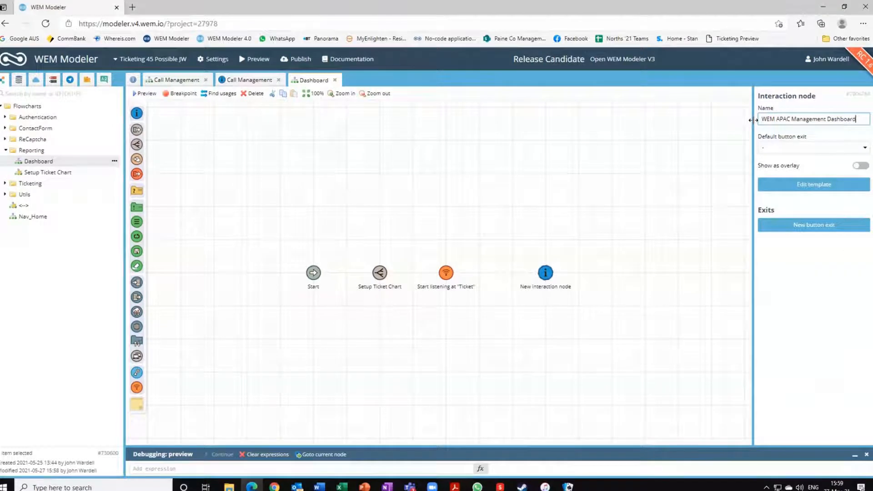
text(agement Dashboard)
click(643, 272)
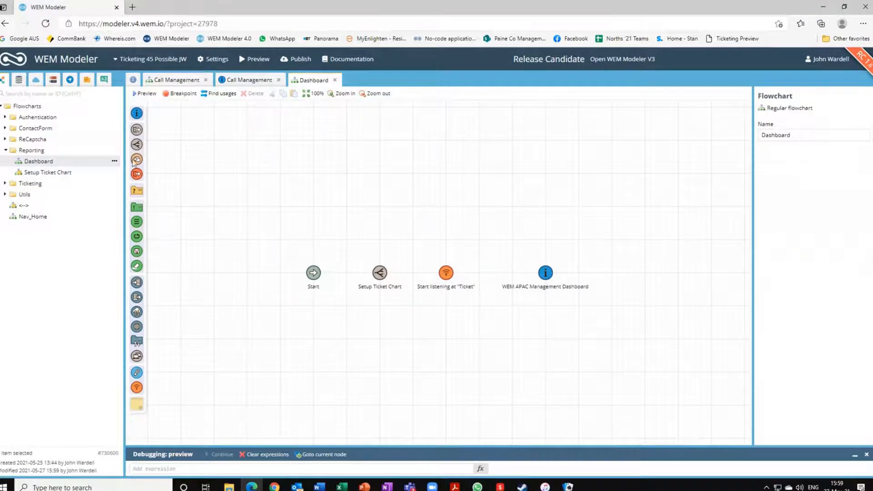
- Add a navigation node after the interaction node that leads to Home in the Main menu
drag(142, 164, 645, 274)
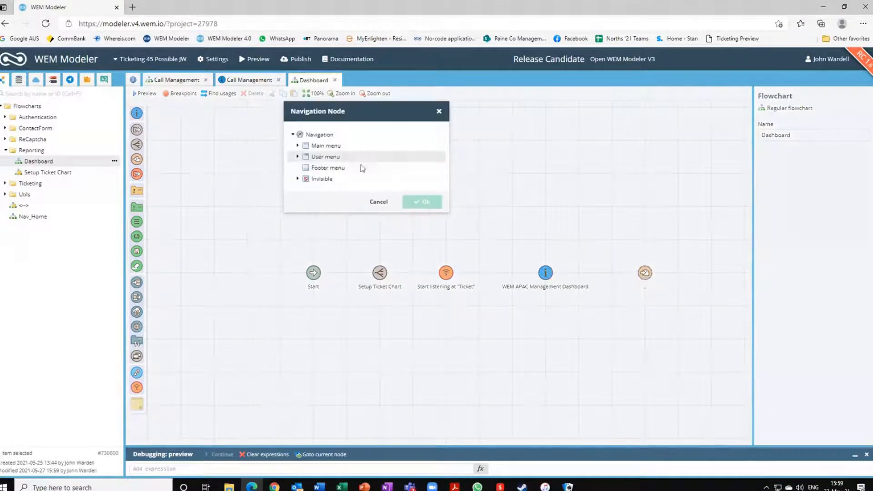
click(298, 146)
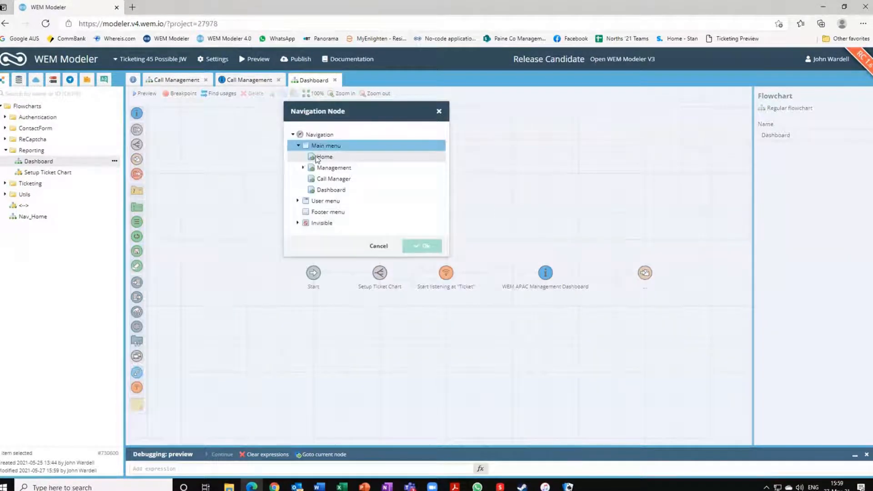
click(317, 158)
click(422, 246)
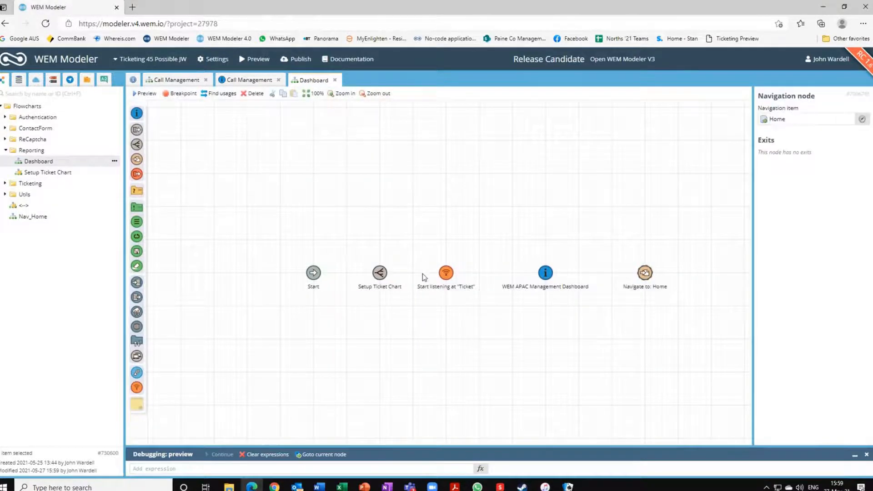
- Connect the nodes in sequence from Start to Navigate to: Home, using the listening node's Default exit and a new exit on the interaction node
drag(323, 276, 546, 273)
click(448, 274)
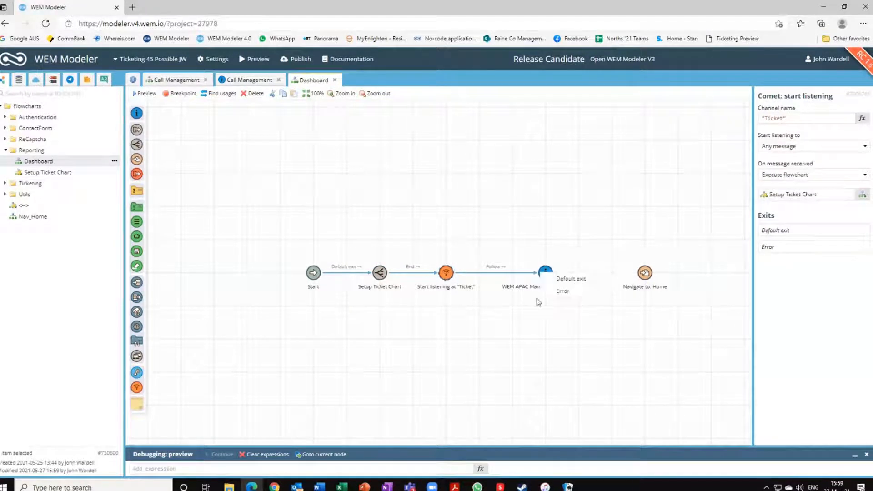
click(564, 279)
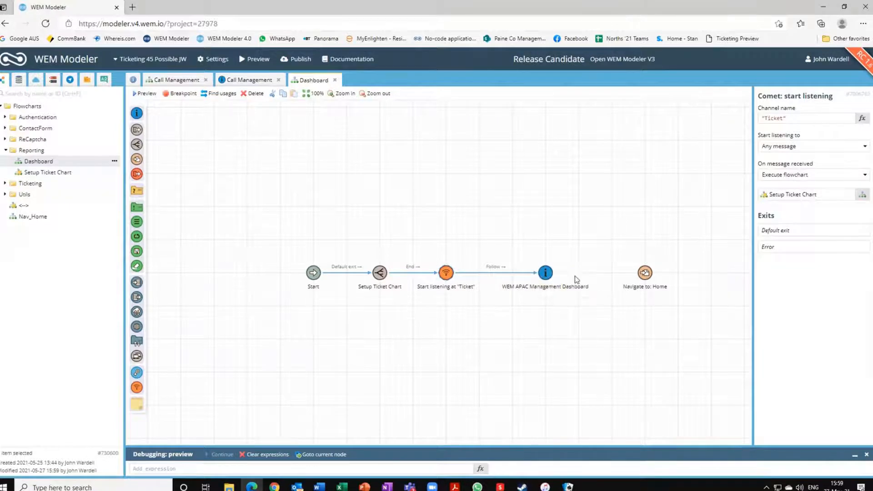
drag(557, 276, 644, 273)
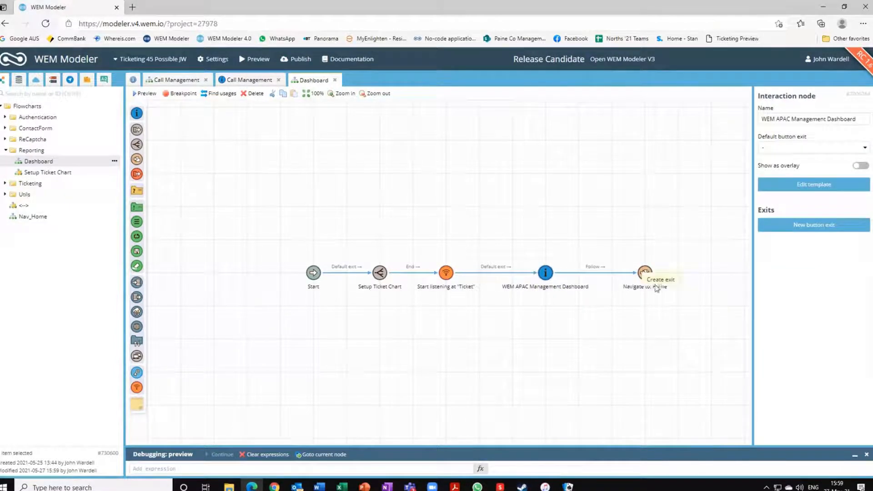
click(657, 281)
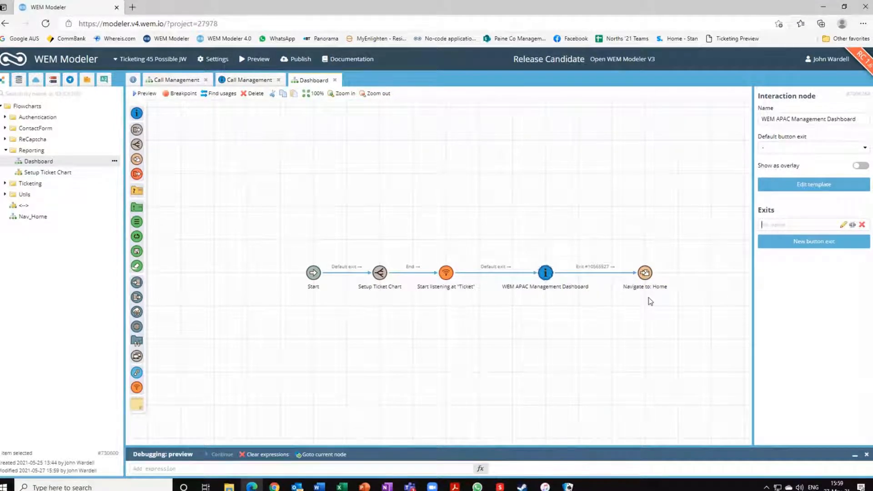
- Open the WEM APAC Management Dashboard template and insert a responsive row divided into four equal columns
double_click(546, 274)
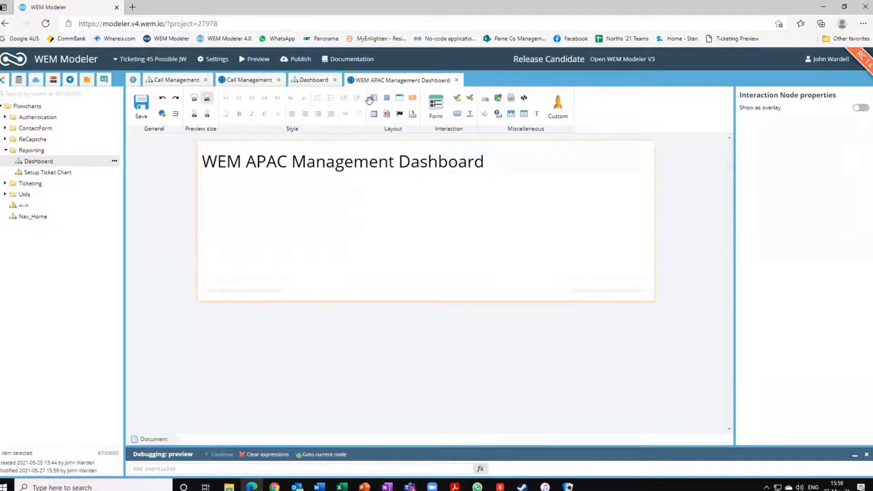
drag(374, 98, 292, 192)
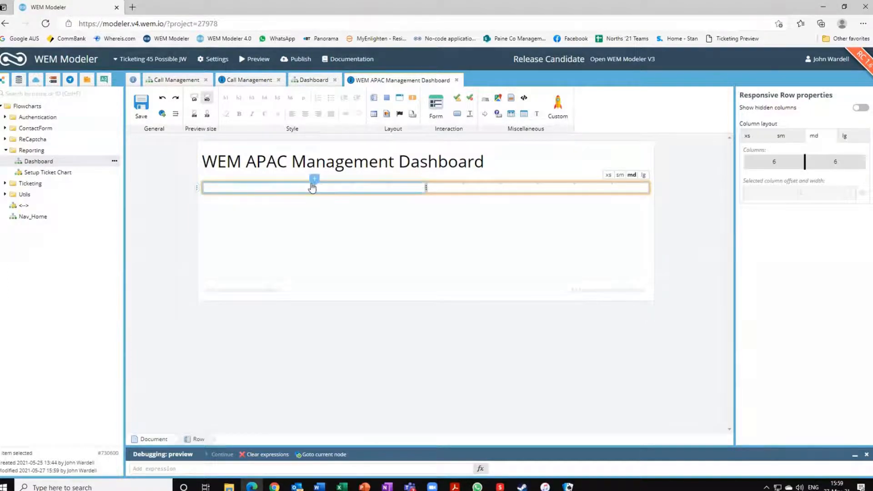
click(313, 180)
click(538, 180)
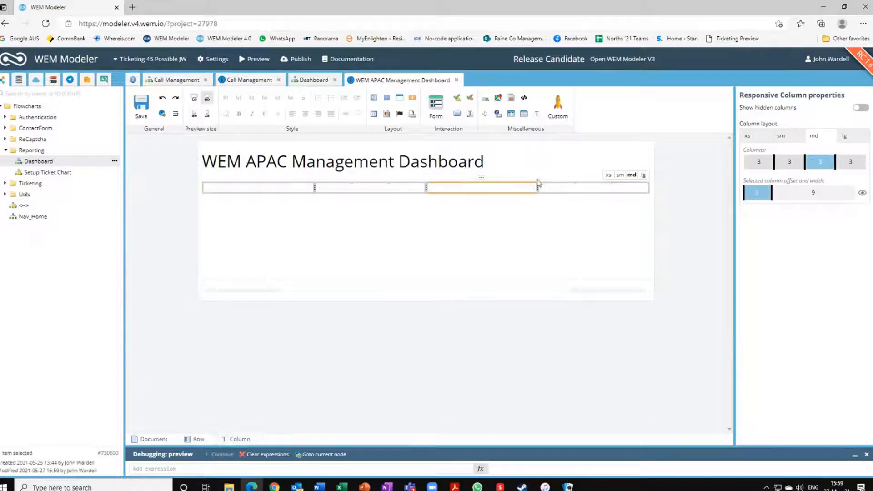
- Enter the text "Number of Open Tickets" in the row's first column
click(242, 189)
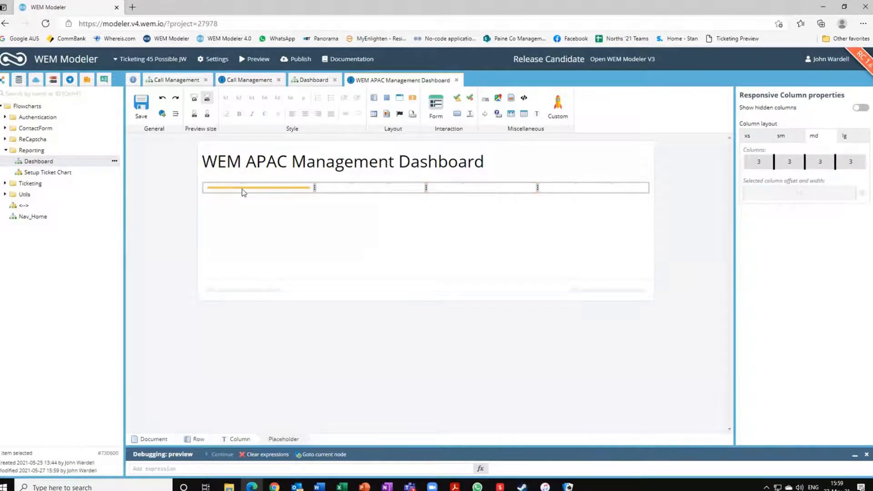
click(242, 189)
text(Number of Open Tickets)
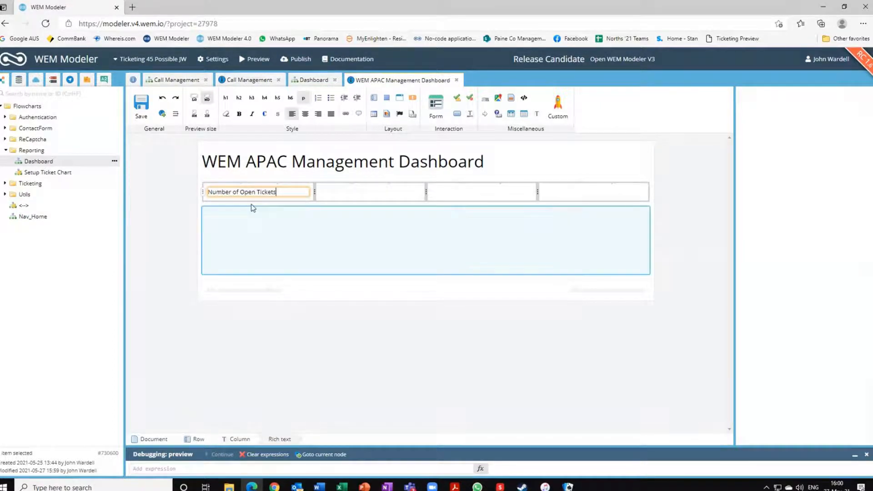
- Add the Dashboard folder's Open Tickets field as a label in the row's second column, with 0 decimals
click(165, 203)
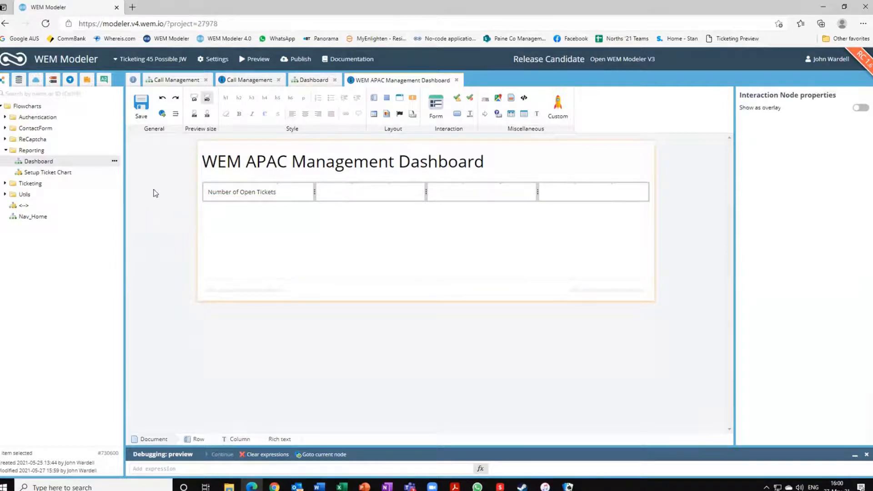
click(18, 79)
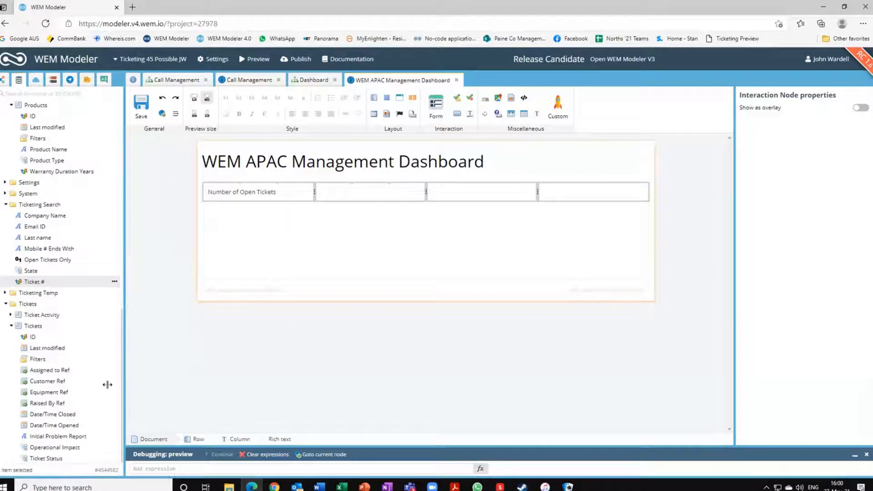
scroll(91, 225, up, 2)
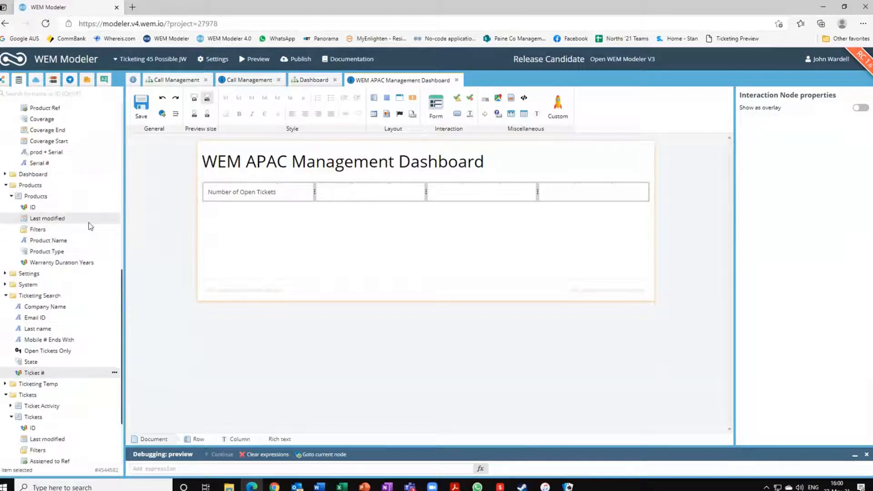
scroll(91, 226, up, 2)
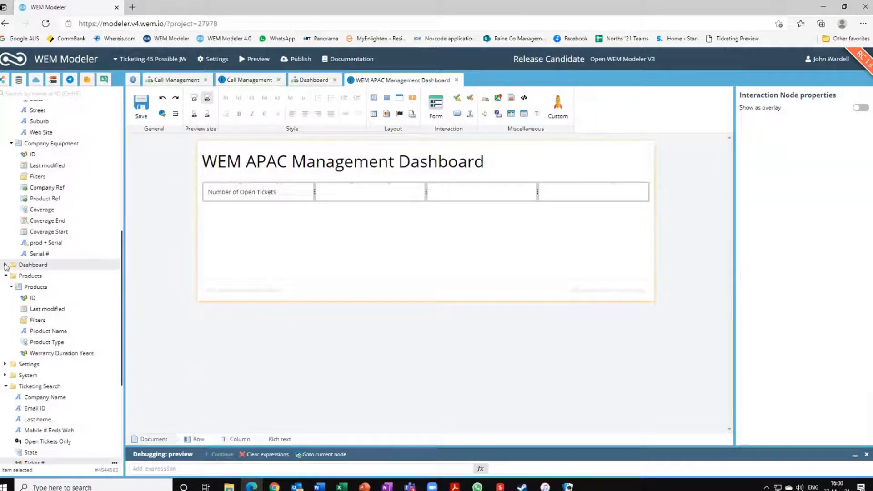
click(10, 266)
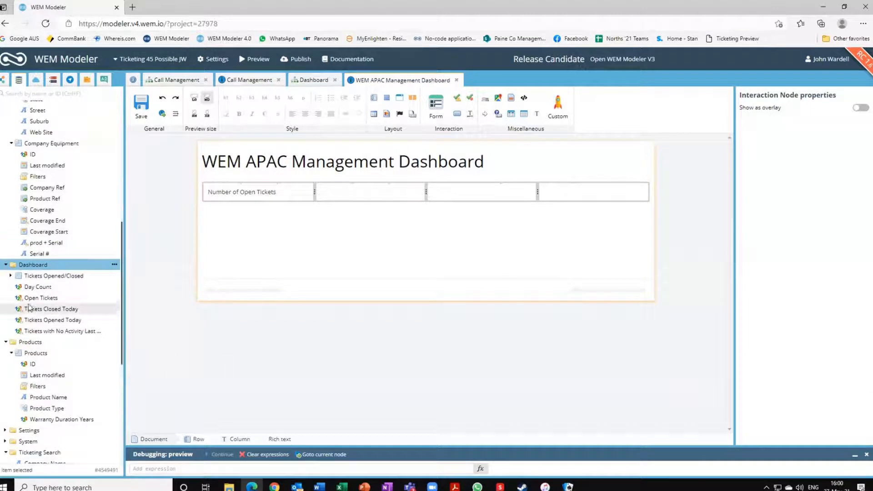
drag(41, 297, 351, 196)
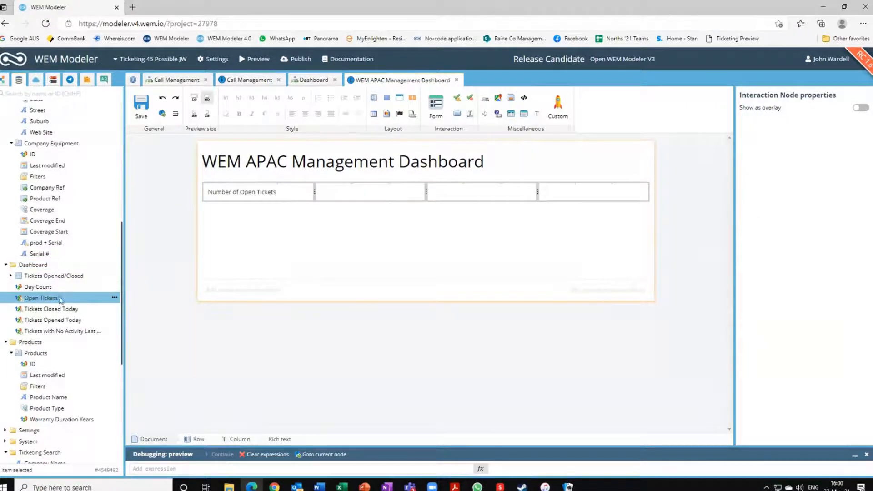
drag(55, 299, 328, 190)
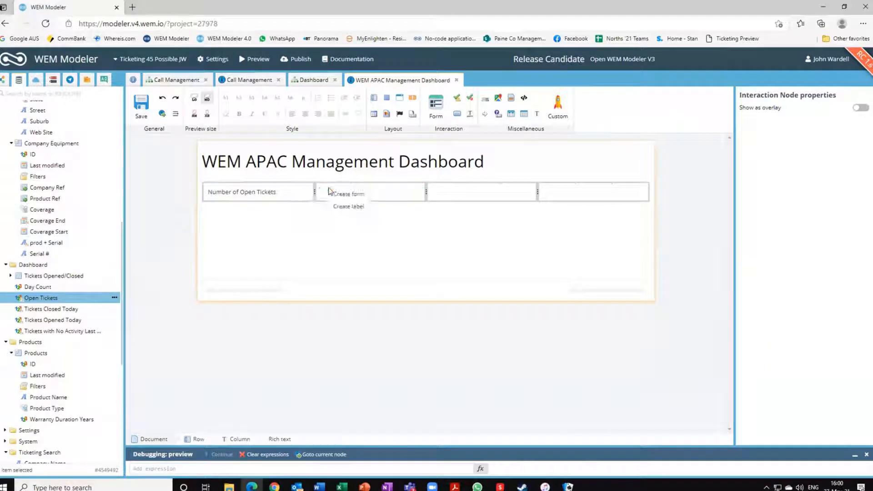
click(346, 206)
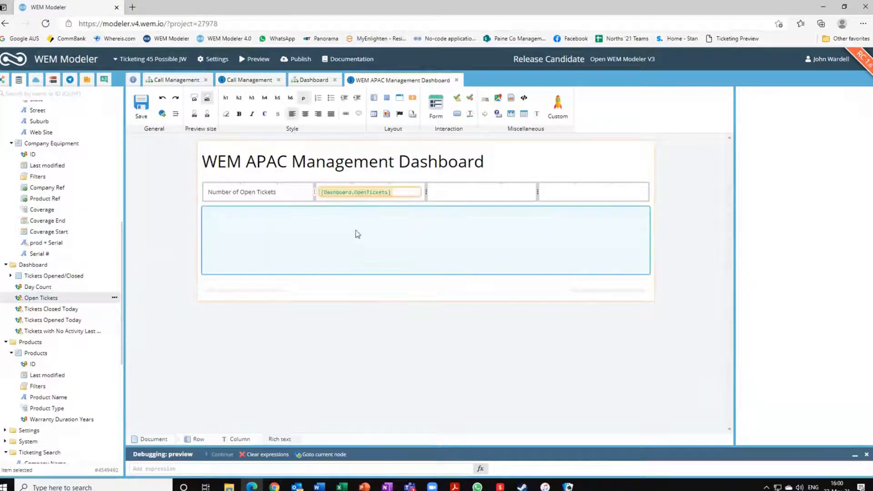
click(357, 192)
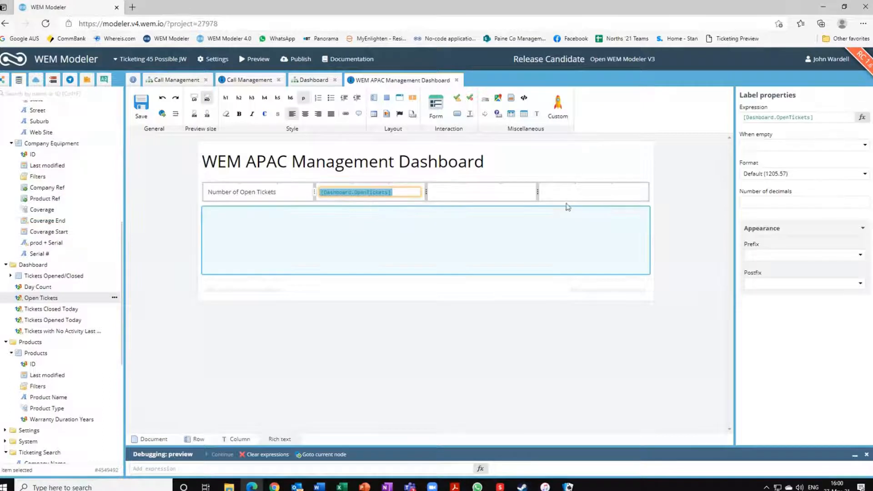
click(745, 200)
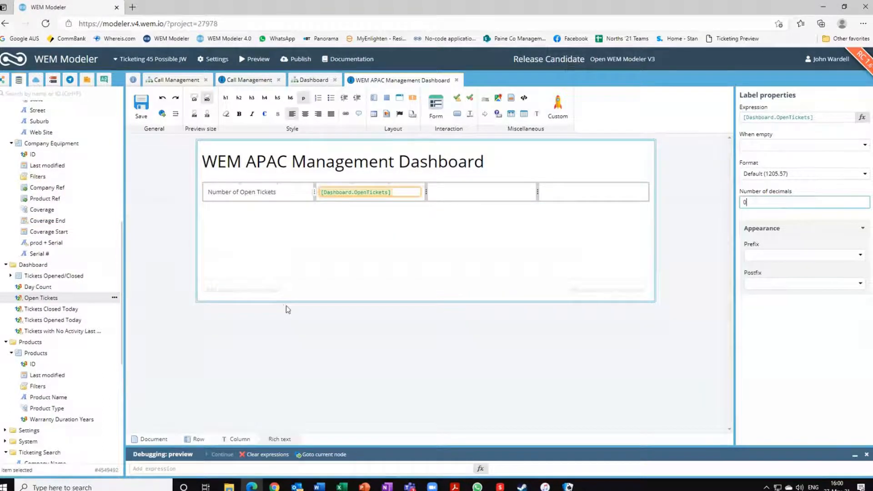
- Enter the text "Tickets with no activity in the last 7 days" in the row's third column
click(437, 193)
click(435, 193)
text(Tickets with no act)
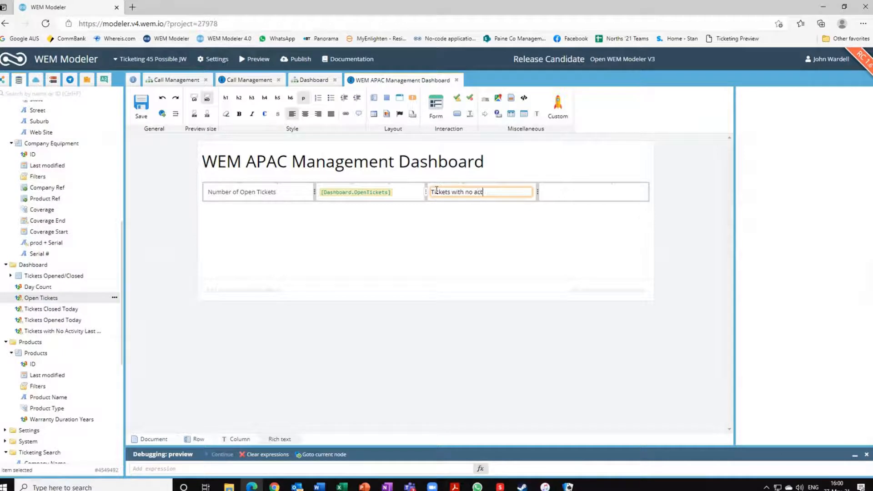
text(e last 7 days)
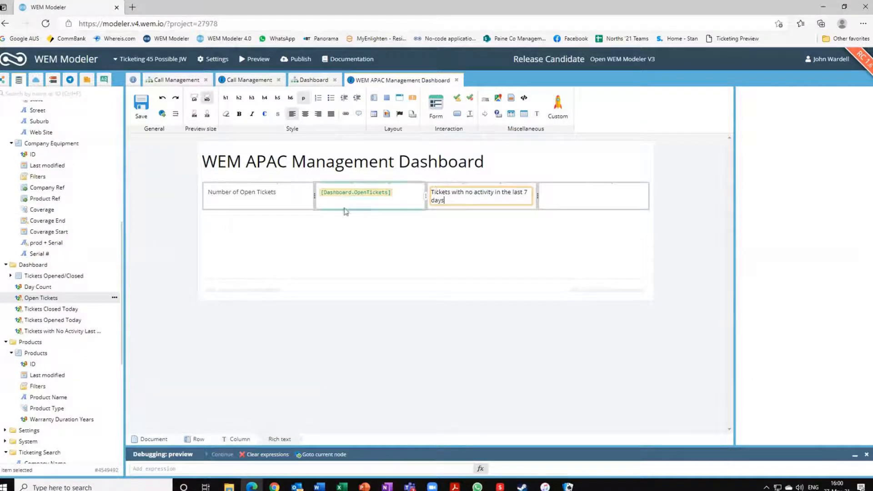
- Add the field for tickets with no activity in the last 7 days to the fourth column, with 0 decimals and Heading 4 style
drag(58, 335, 565, 192)
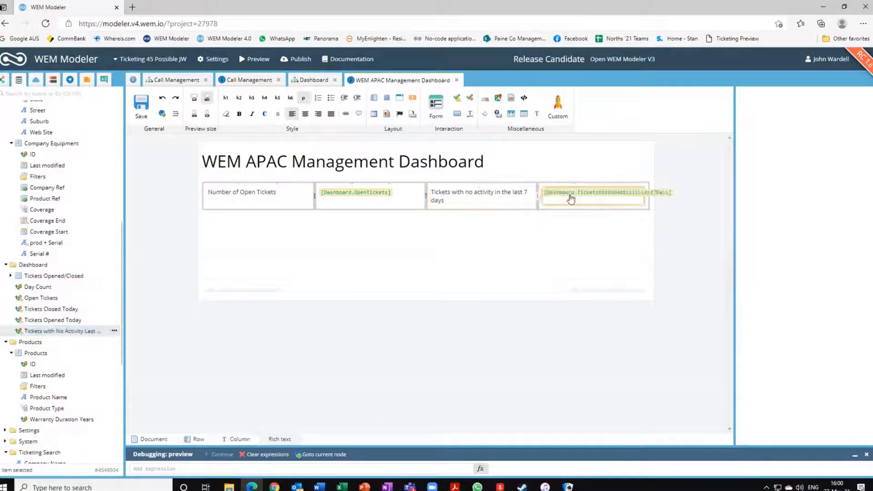
click(754, 201)
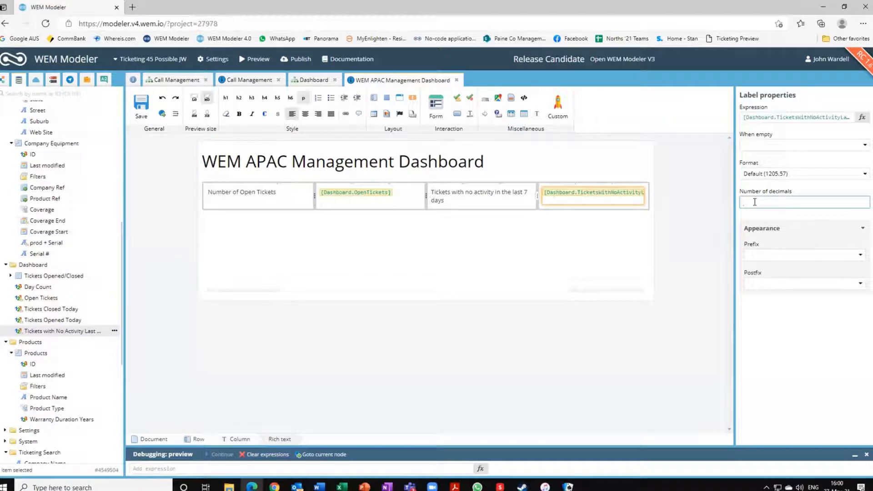
click(568, 196)
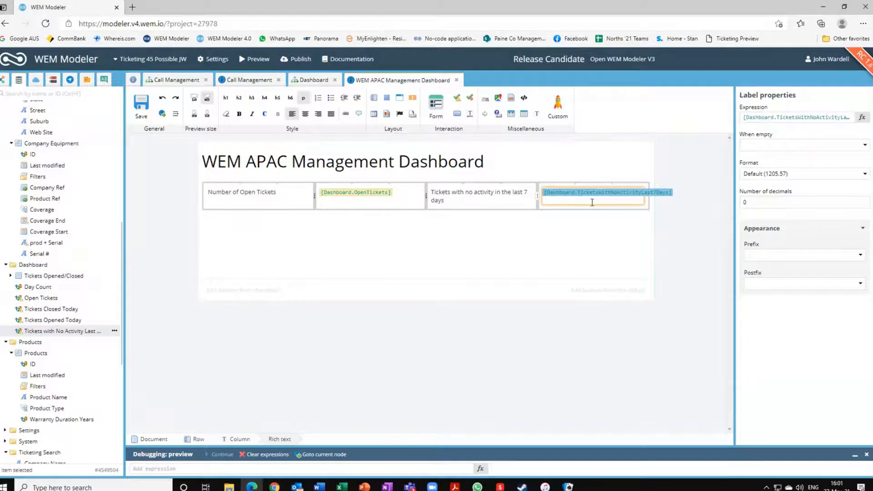
click(265, 101)
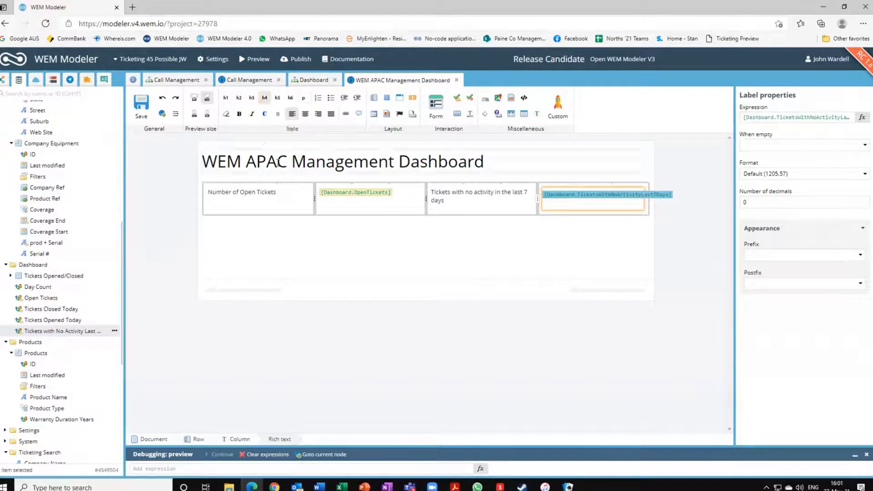
click(706, 234)
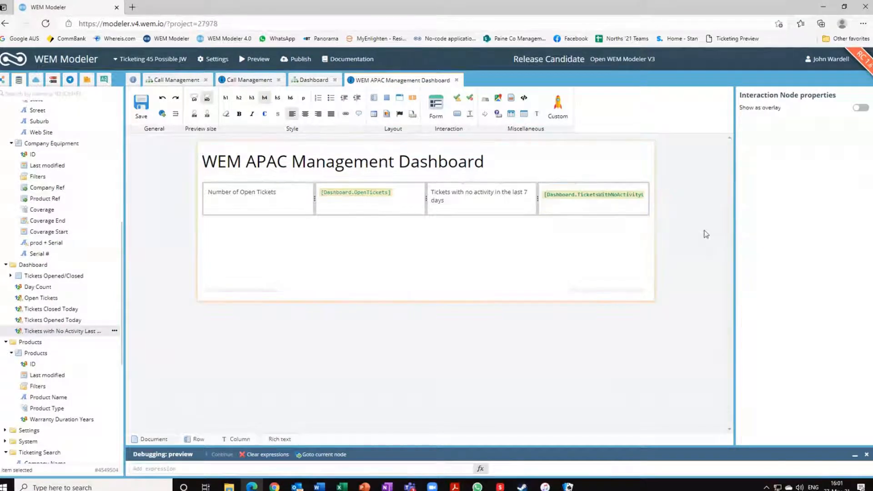
- Apply the Heading 4 style to the text "Tickets with no activity in the last 7 days" in the third column
click(605, 199)
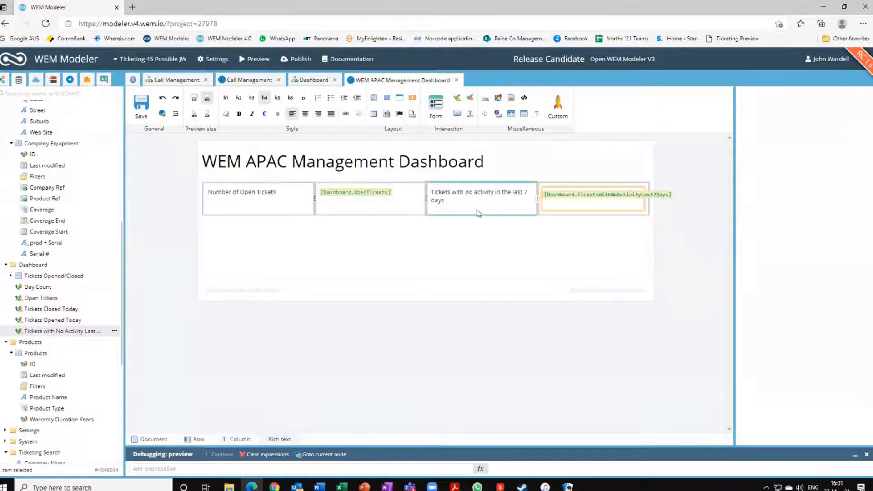
click(493, 210)
triple_click(457, 201)
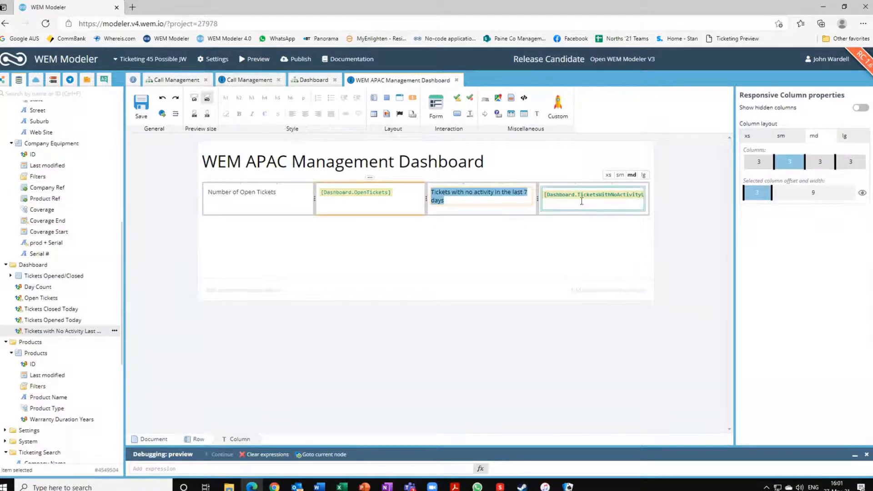
click(528, 202)
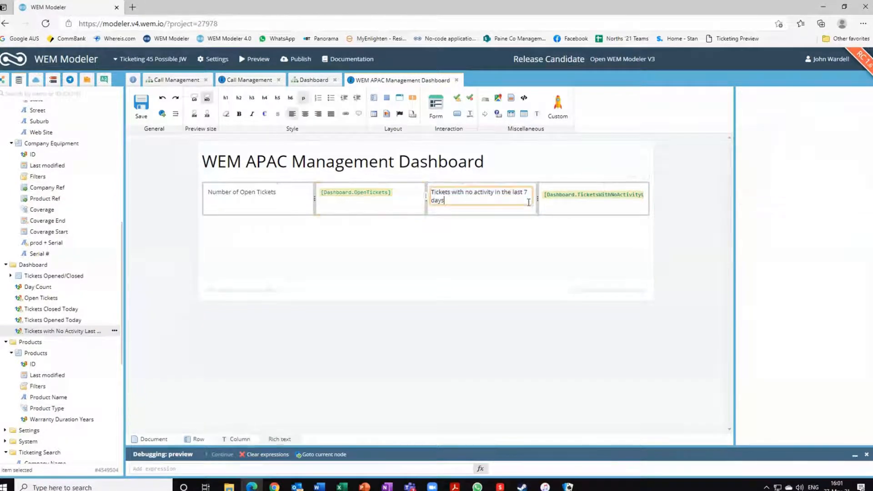
click(534, 204)
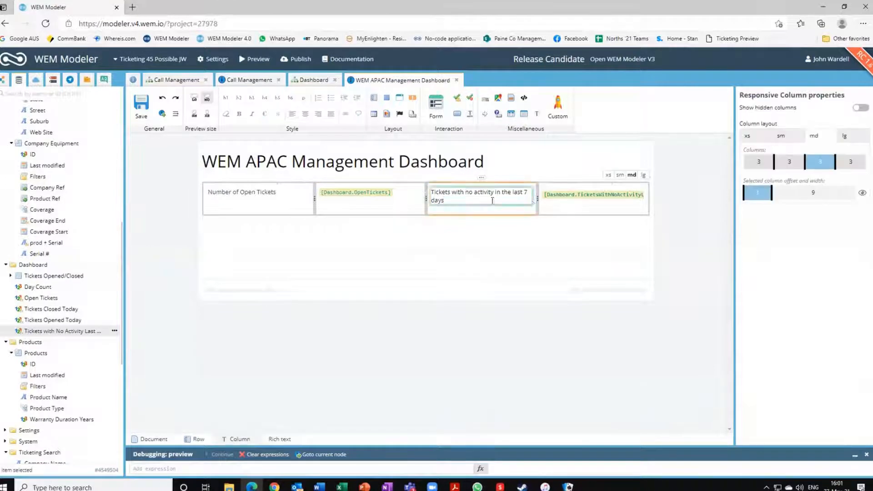
click(439, 196)
drag(439, 195, 444, 201)
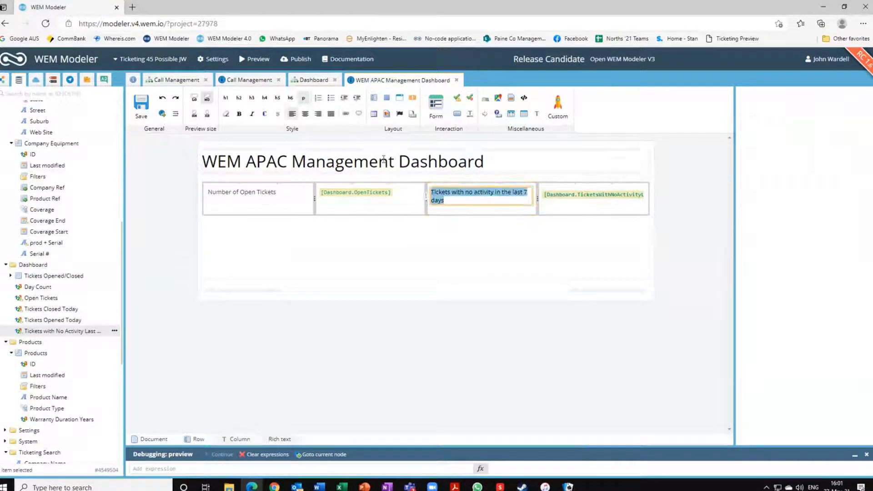
click(266, 98)
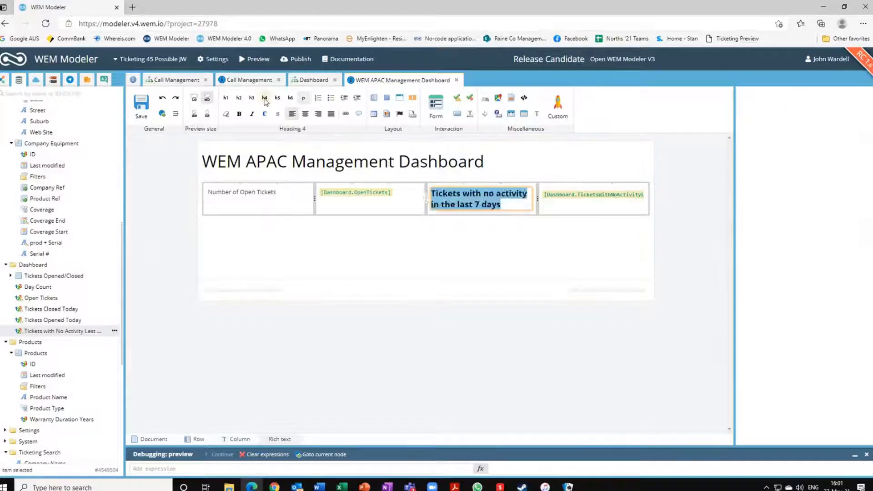
- Apply the Heading 4 style to the Open Tickets label and the "Number of Open Tickets" text
click(341, 196)
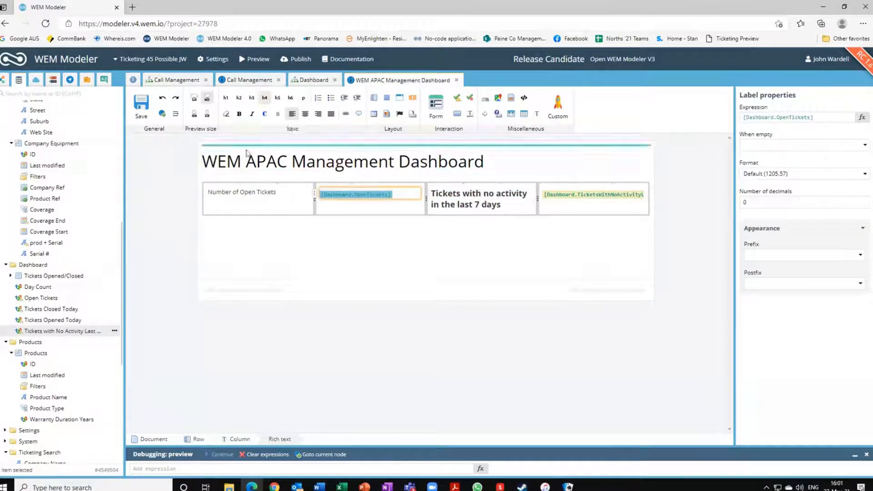
drag(212, 192, 262, 190)
drag(210, 192, 274, 194)
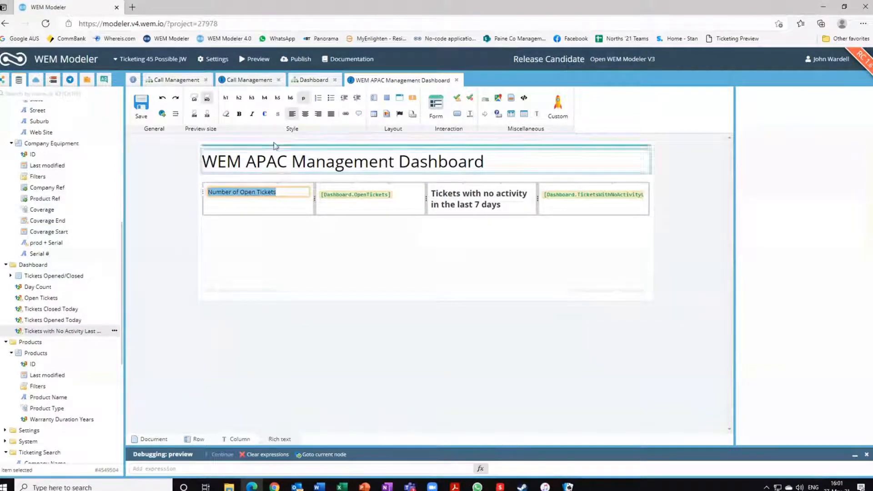
click(264, 99)
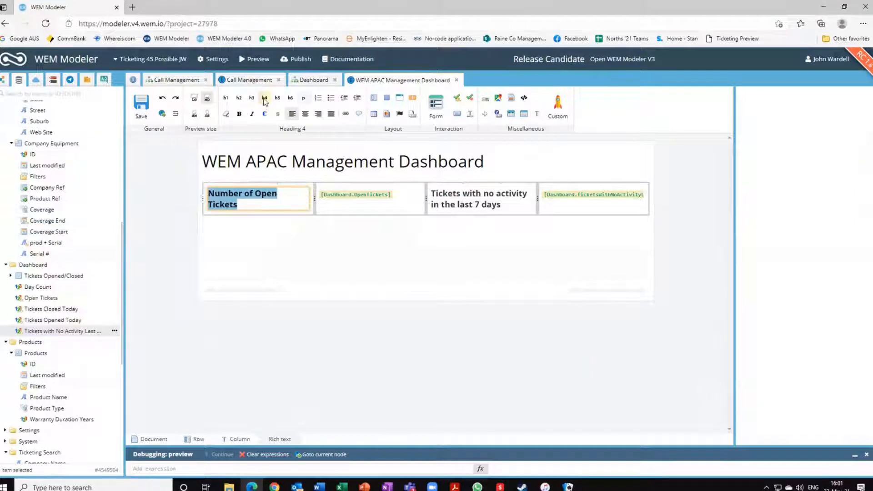
click(318, 246)
- Insert a second responsive row below the first and divide it into four equal columns
click(266, 205)
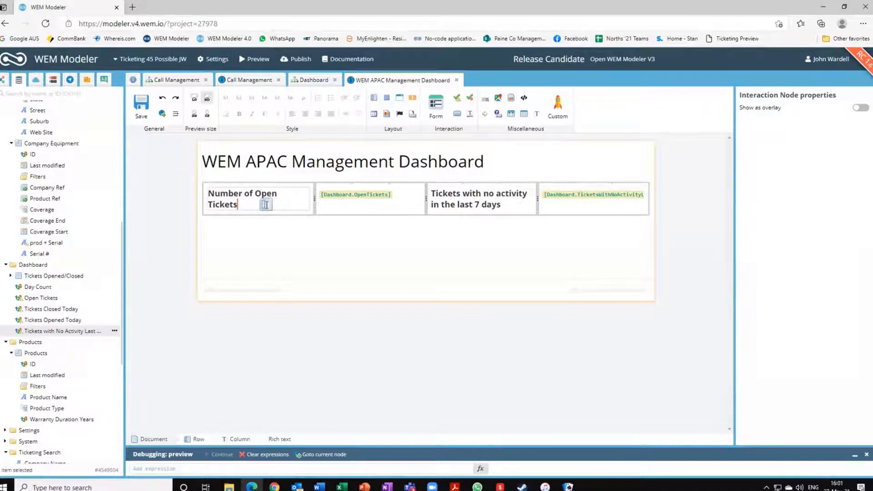
click(312, 231)
click(314, 223)
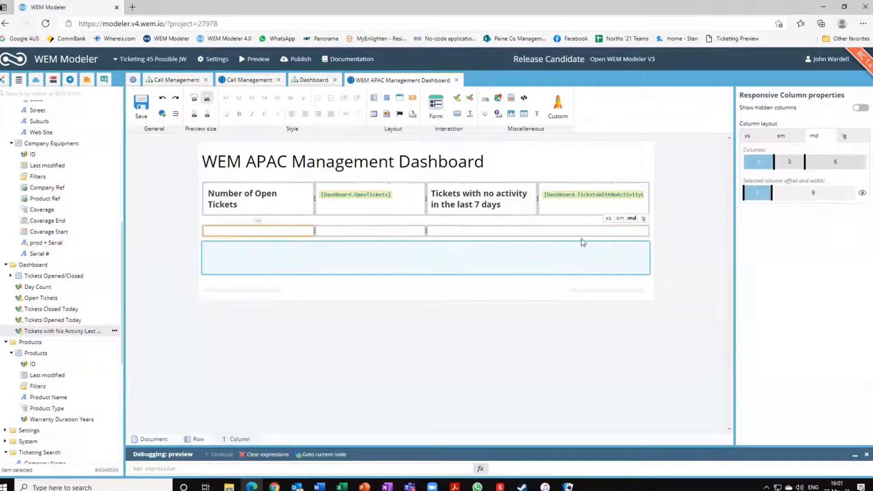
click(538, 226)
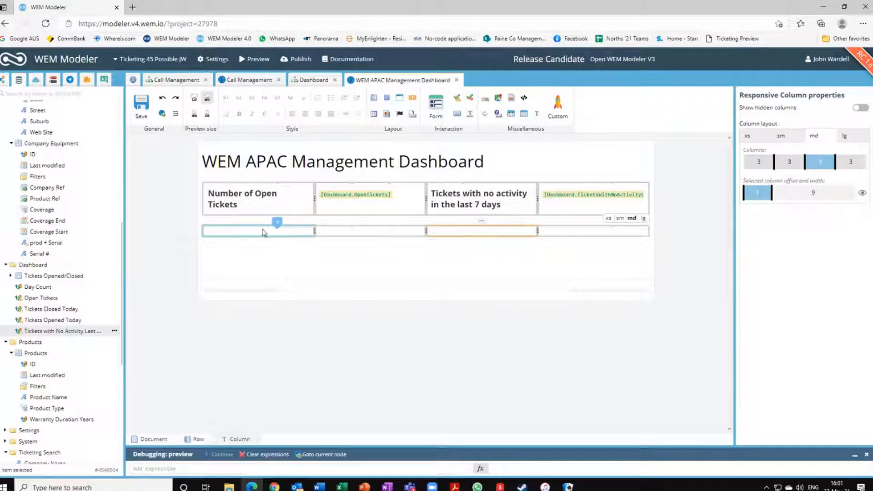
- Enter "Tickets Opened Today" in the second row's first column and style it as Heading 4
click(261, 232)
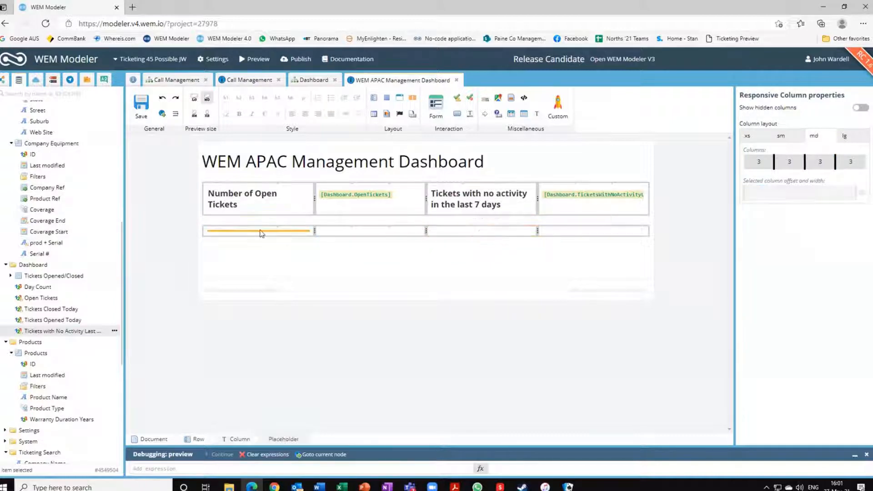
click(262, 233)
text(Tickets Opened Today)
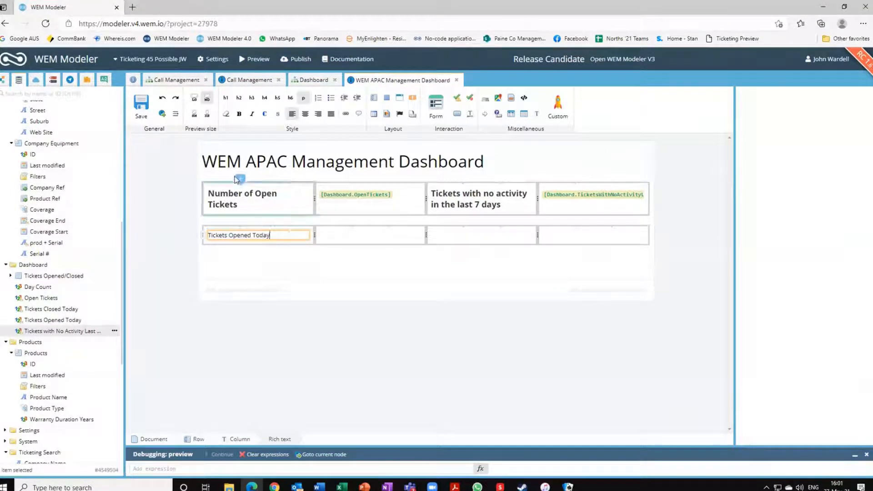
drag(278, 237, 209, 233)
click(264, 99)
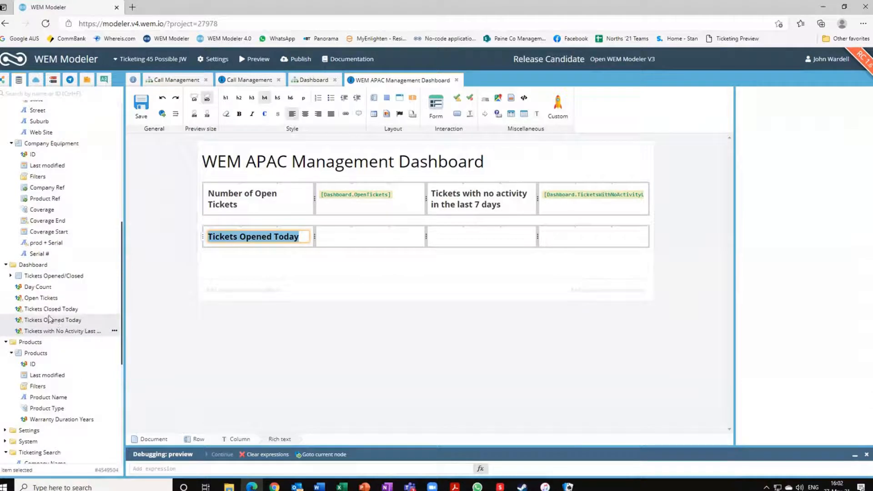
- Add the Dashboard's Tickets Opened Today field as a label in the second row's second column with 0 decimals
drag(50, 319, 348, 235)
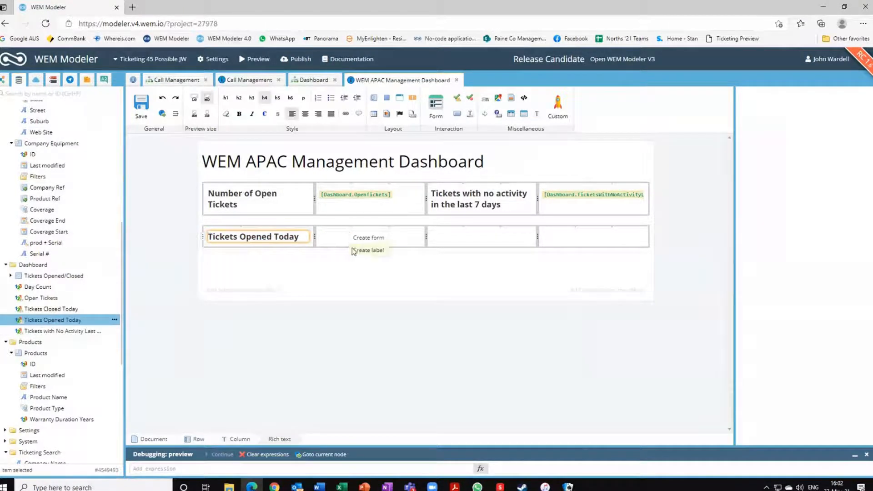
click(355, 249)
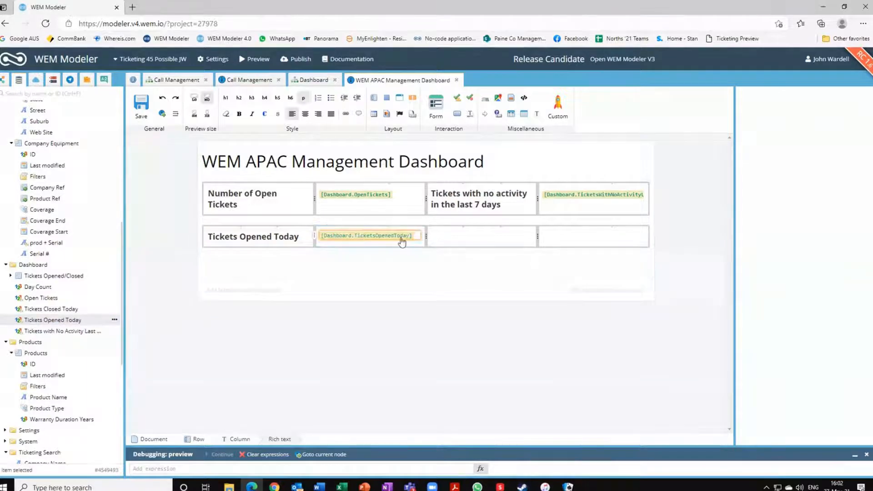
click(749, 203)
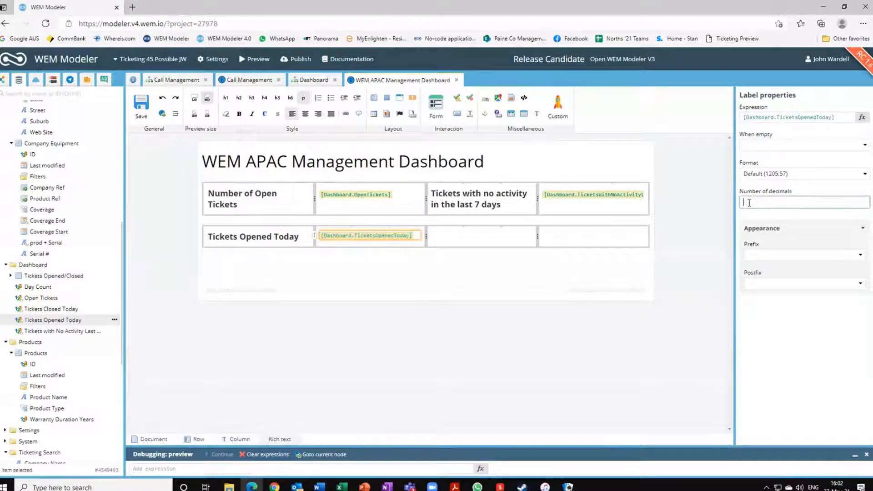
text(0)
- Enter "Tickets Closed Today" in the second row's third column and style it as Heading 4
click(438, 235)
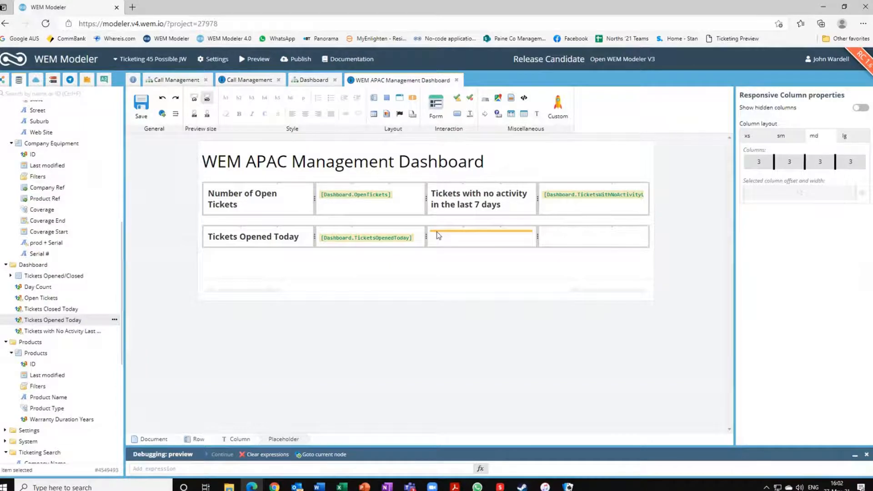
click(438, 235)
text(Tickets Closed today)
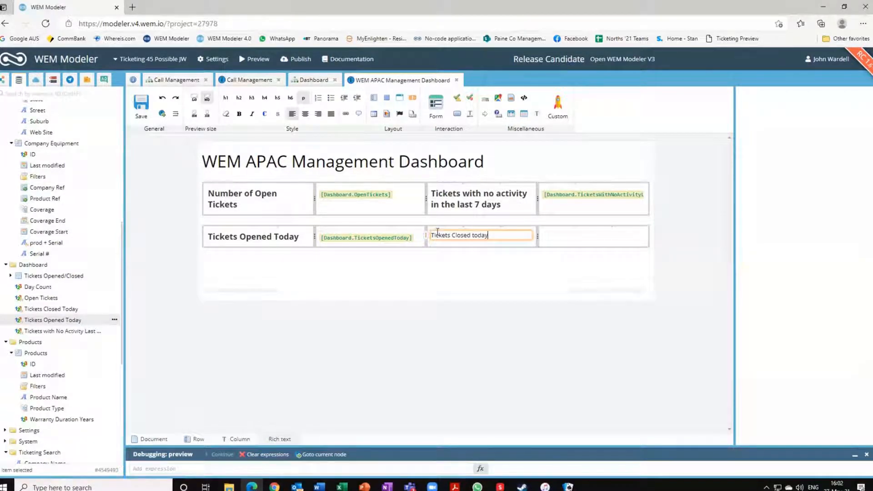
text(T)
click(489, 236)
drag(486, 236, 432, 233)
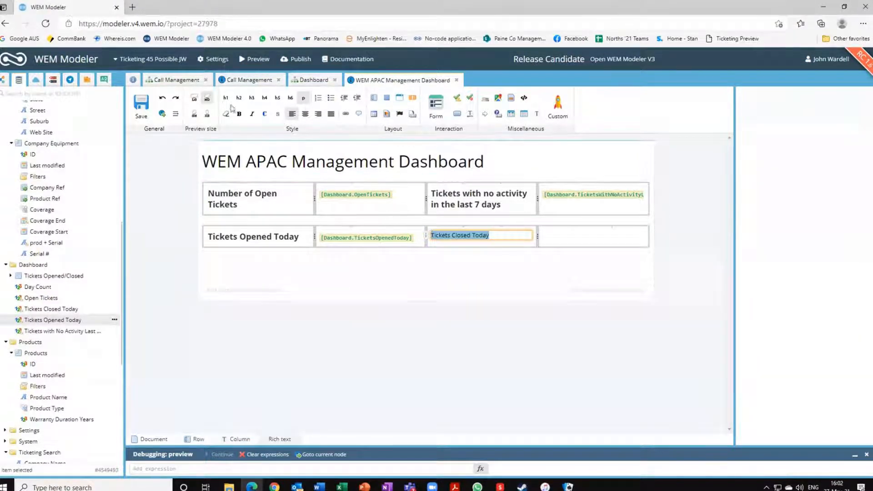
click(264, 98)
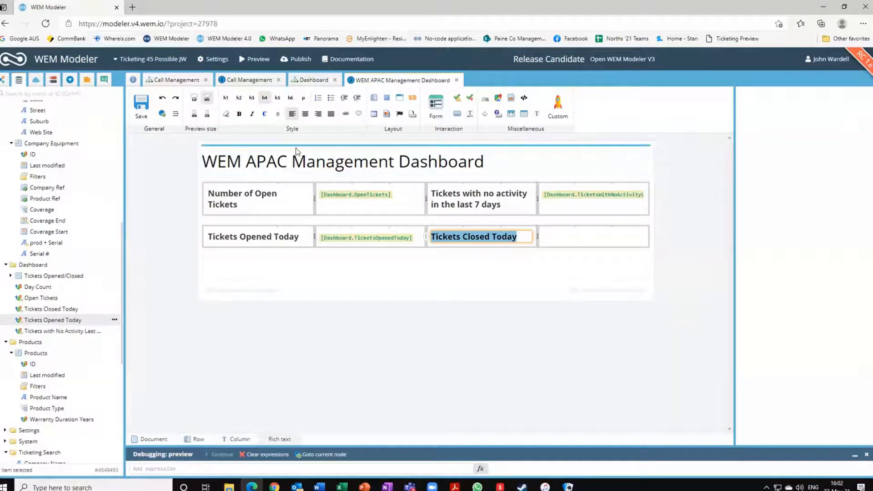
- Add the Tickets Closed Today field as a label in the second row's fourth column, with 0 decimals and Heading 4 style
drag(51, 309, 589, 247)
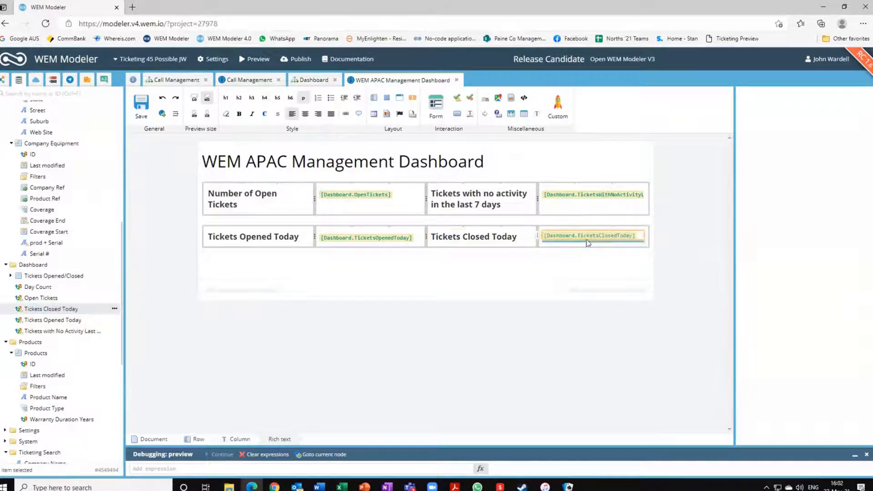
click(587, 237)
click(753, 200)
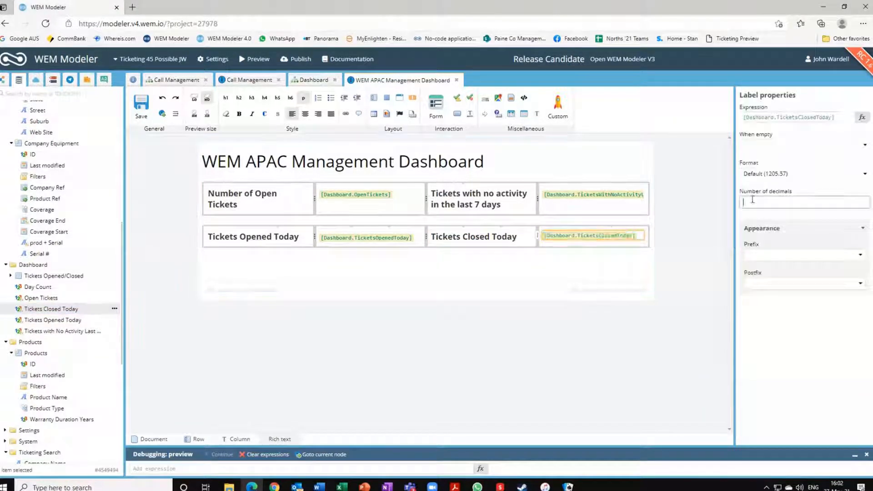
click(265, 99)
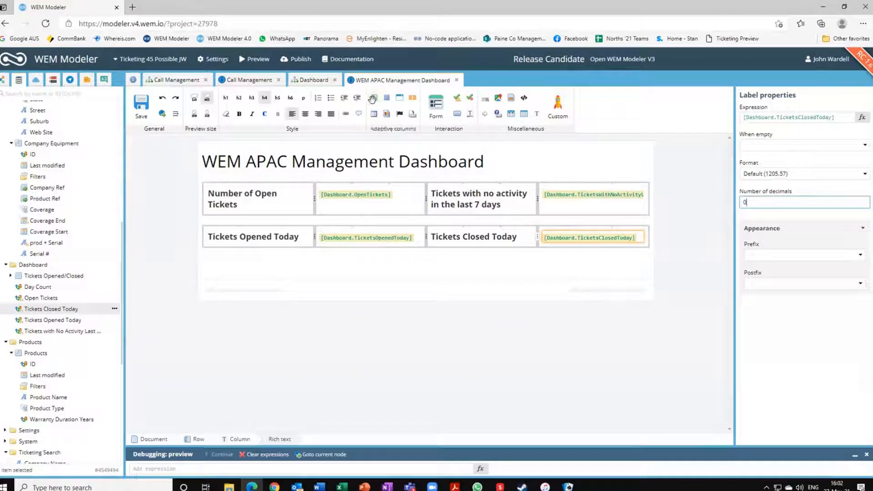
- Insert a two-column responsive row below the second row and place a Bar chart widget in its first column
drag(380, 107, 302, 267)
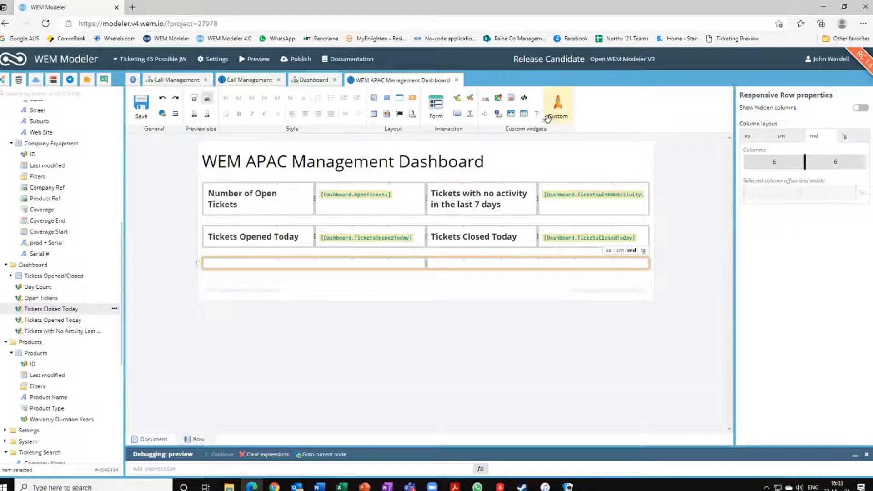
click(315, 266)
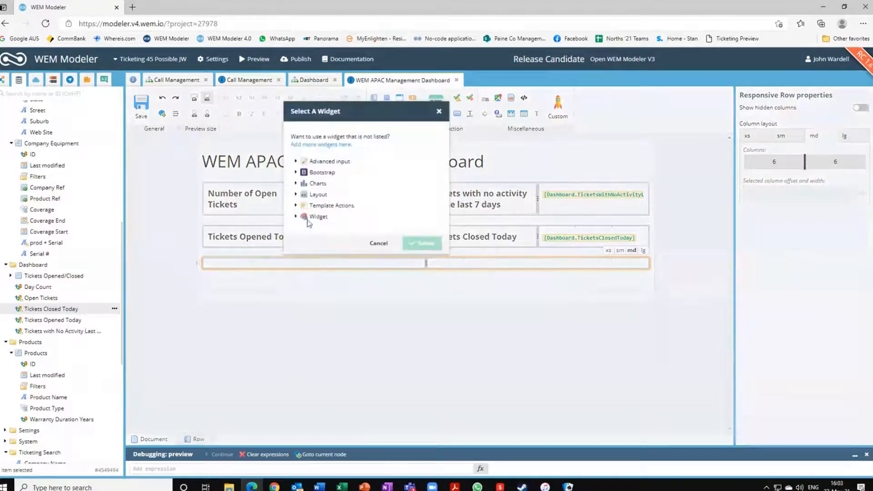
click(296, 184)
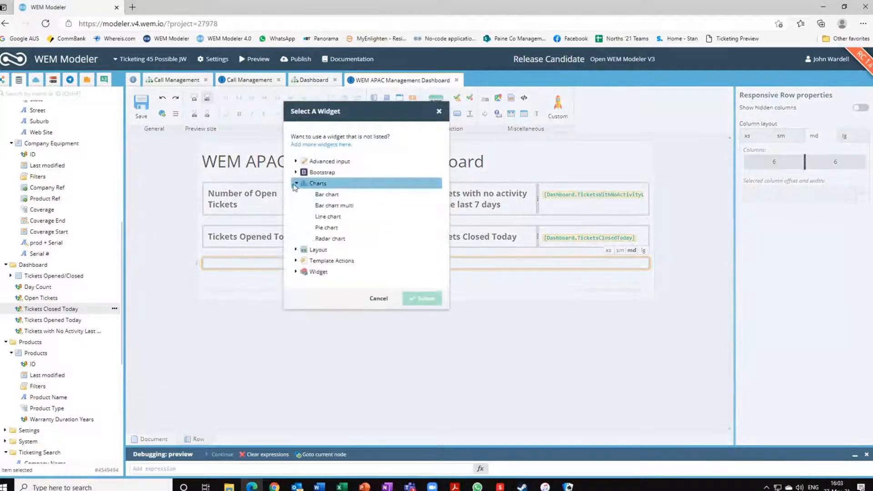
click(324, 196)
click(422, 298)
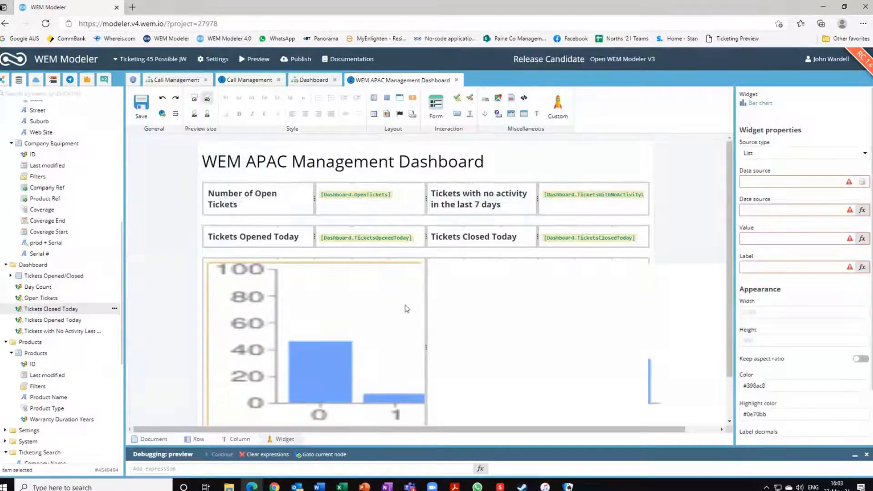
- Add a panel above the bar chart, title its header "Tickets Opened" and give it the red style context
mouse_move(398, 98)
mouse_down()
mouse_move(386, 149)
mouse_move(304, 264)
mouse_move(257, 265)
mouse_up()
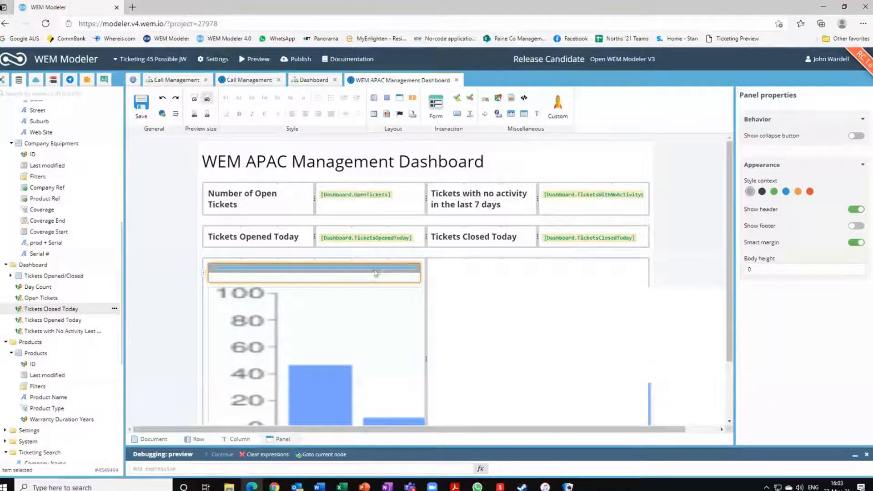
click(392, 270)
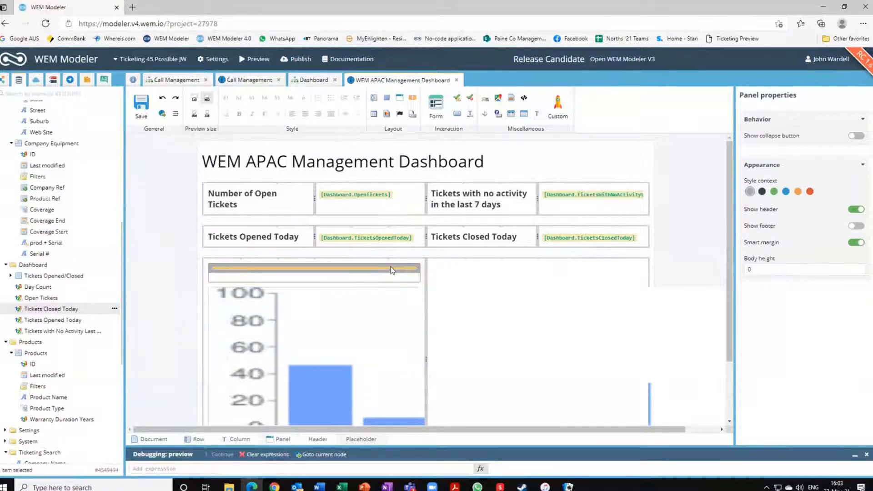
double_click(392, 270)
text(Tickets Opened)
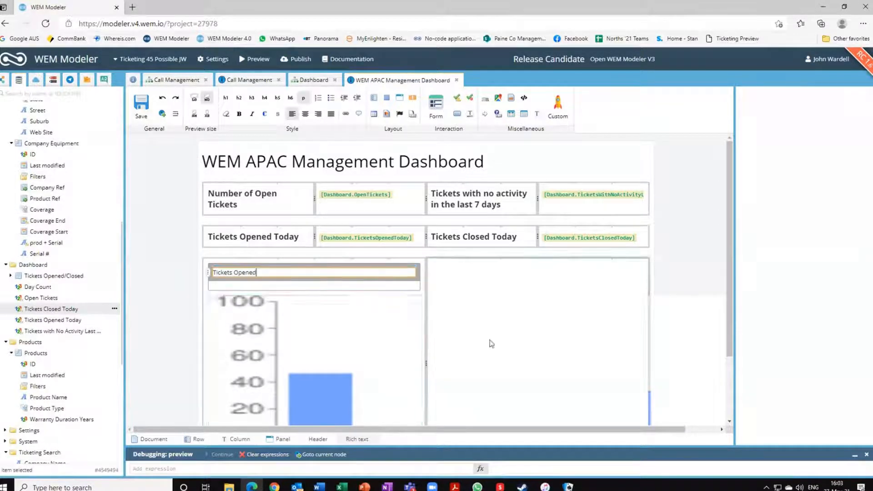
click(419, 280)
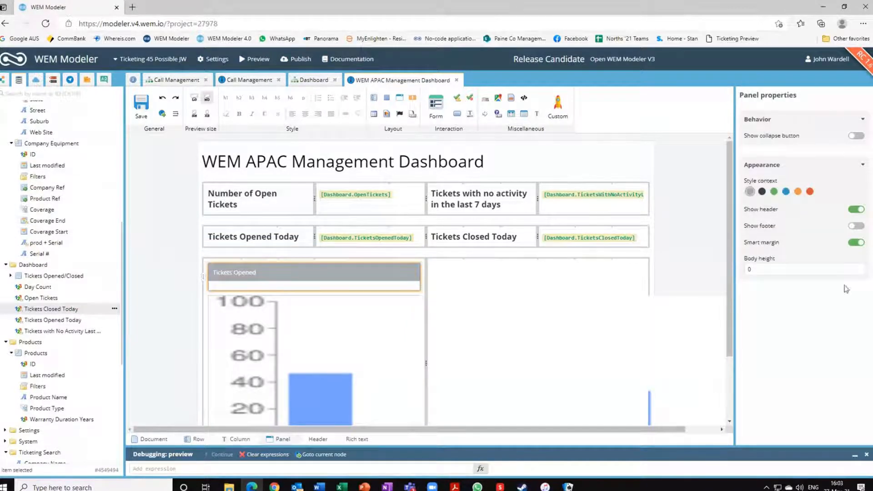
click(810, 191)
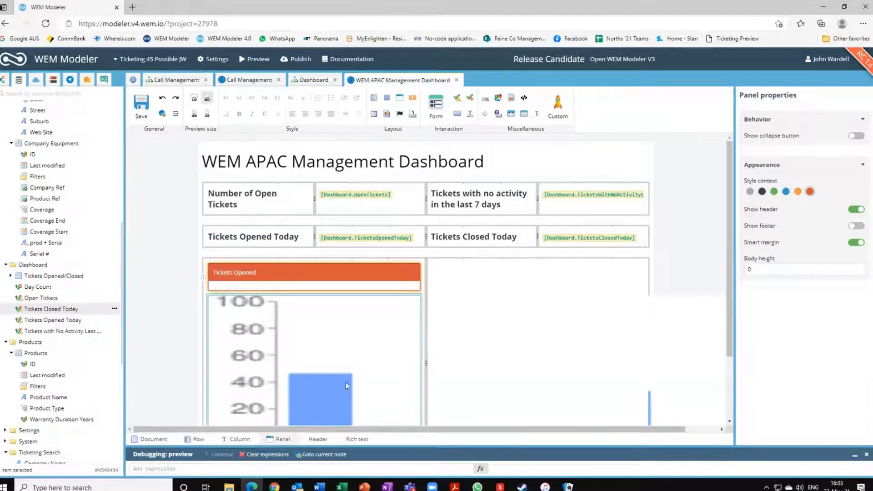
- Move the bar chart widget into the body of the Tickets Opened panel
click(405, 350)
drag(400, 350, 196, 323)
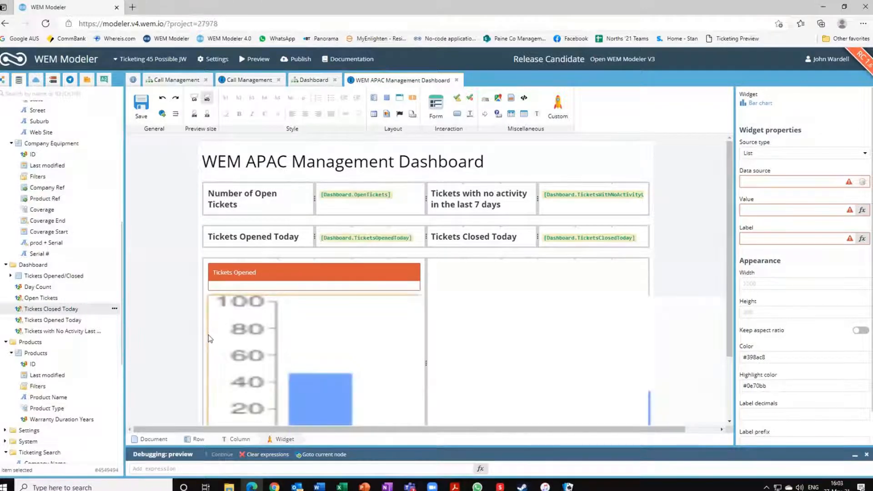
drag(208, 336, 232, 293)
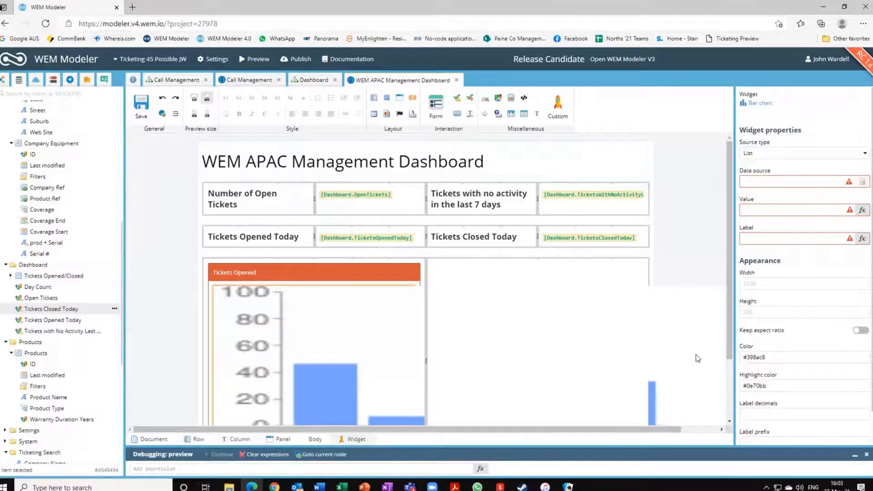
- Set the bar chart's data source to the Dashboard's Tickets Opened/Closed list
click(862, 181)
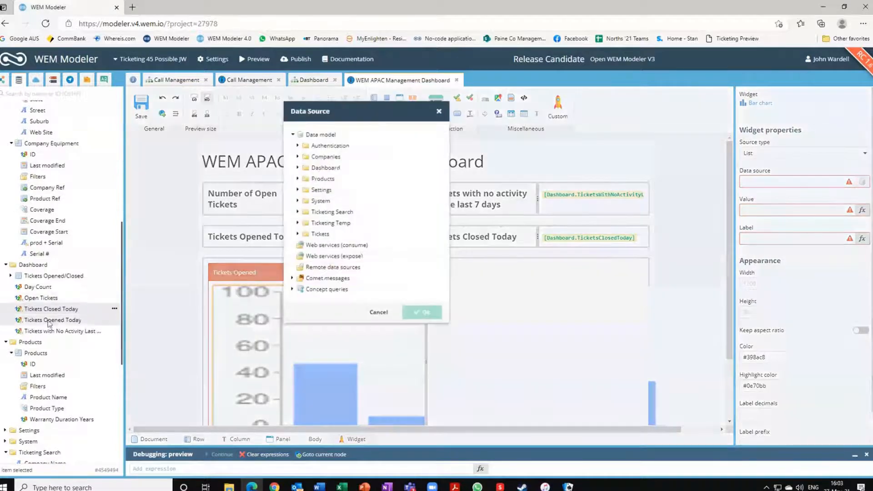
click(66, 273)
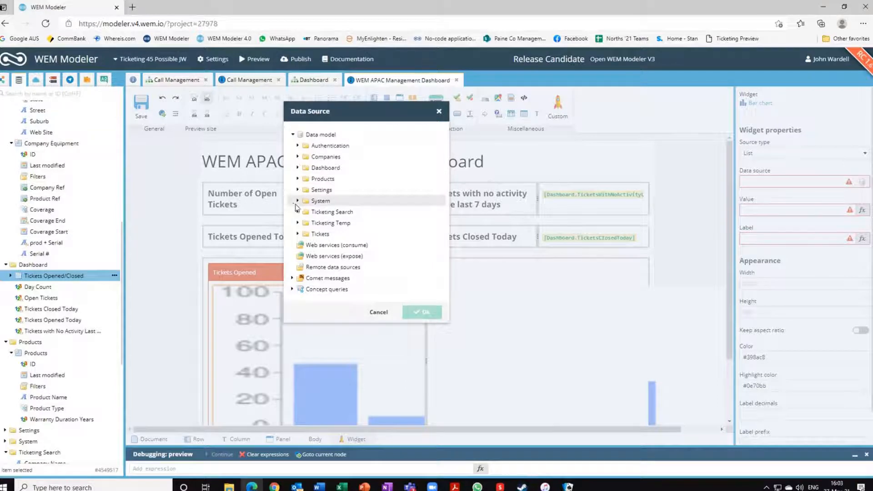
click(298, 168)
click(327, 179)
click(421, 378)
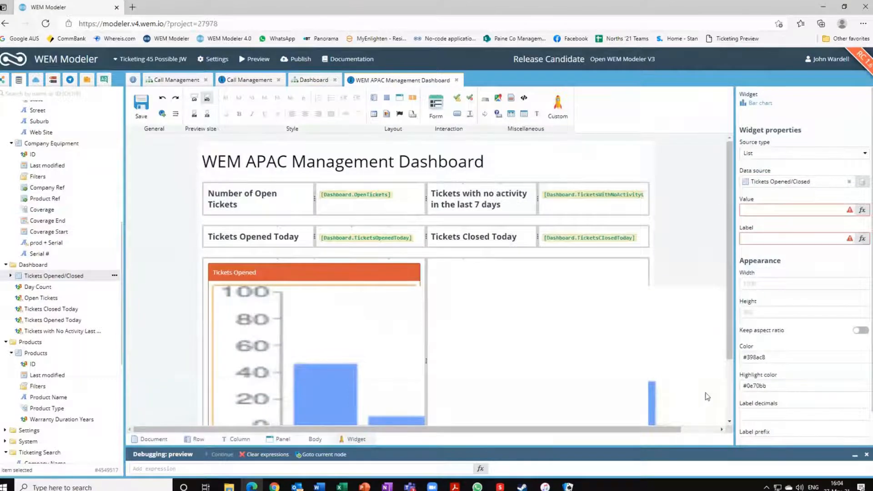
- Set the bar chart's value expression to the Opened field of Tickets Opened/Closed
click(813, 210)
click(11, 276)
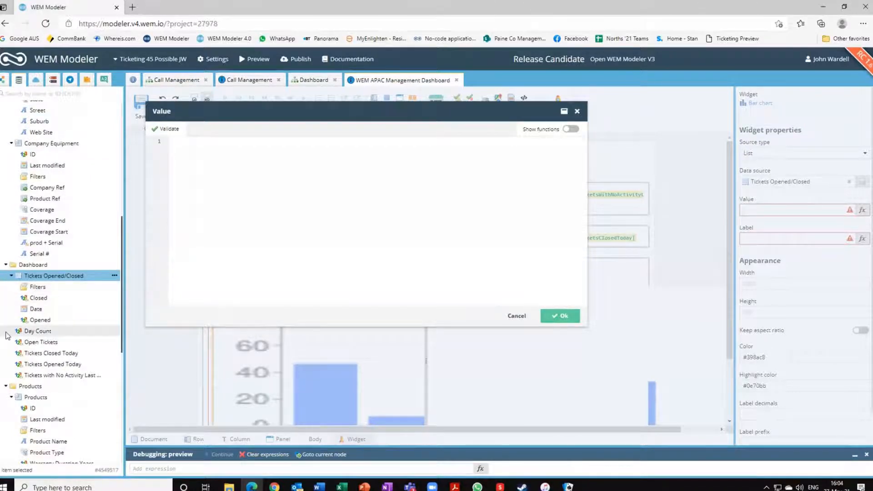
drag(38, 320, 196, 195)
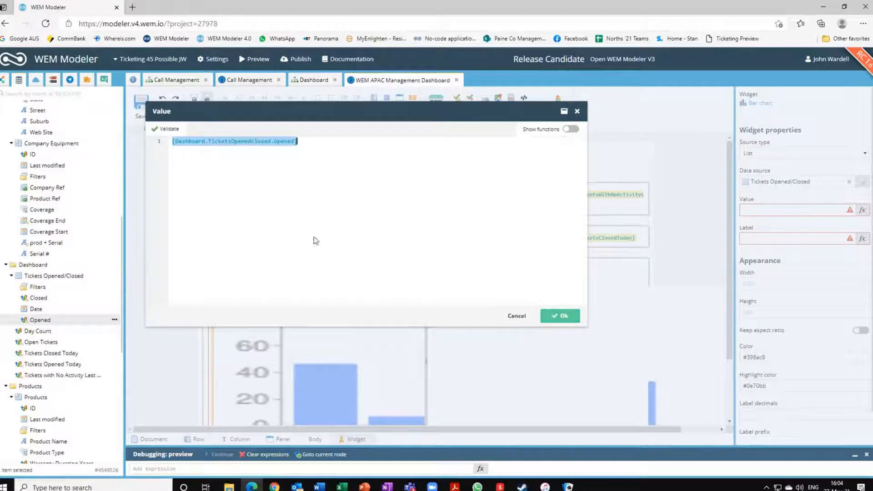
click(574, 315)
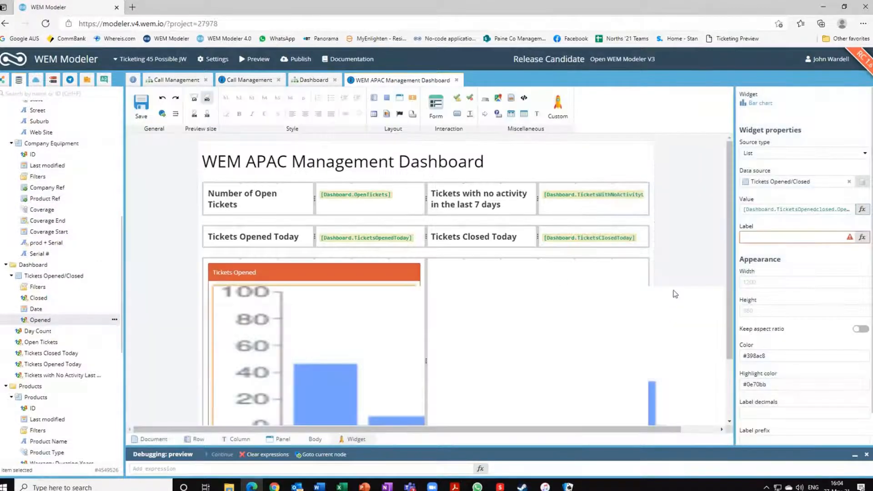
- Insert the Date field of Tickets Opened/Closed into the bar chart's label expression and try to save it
click(861, 236)
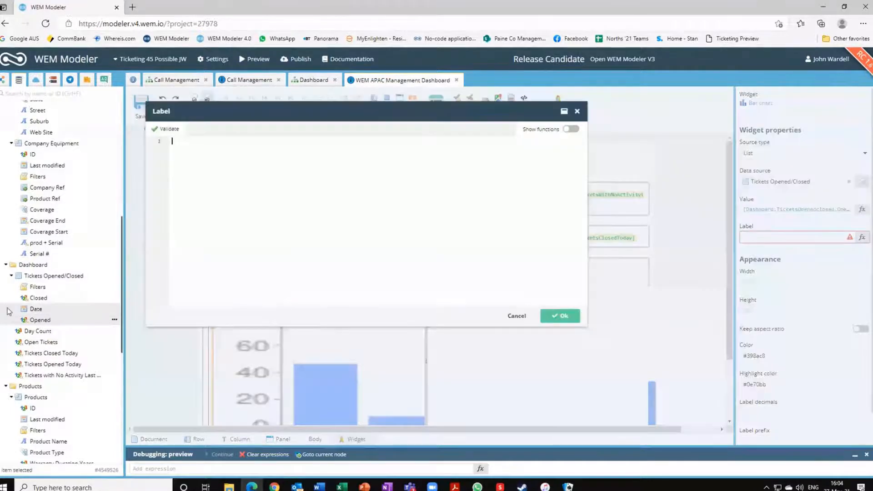
drag(36, 308, 226, 250)
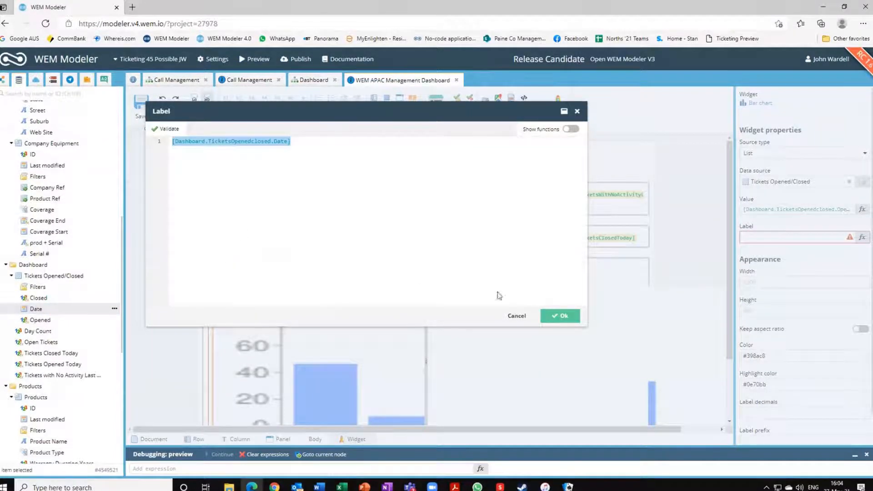
click(291, 245)
click(551, 315)
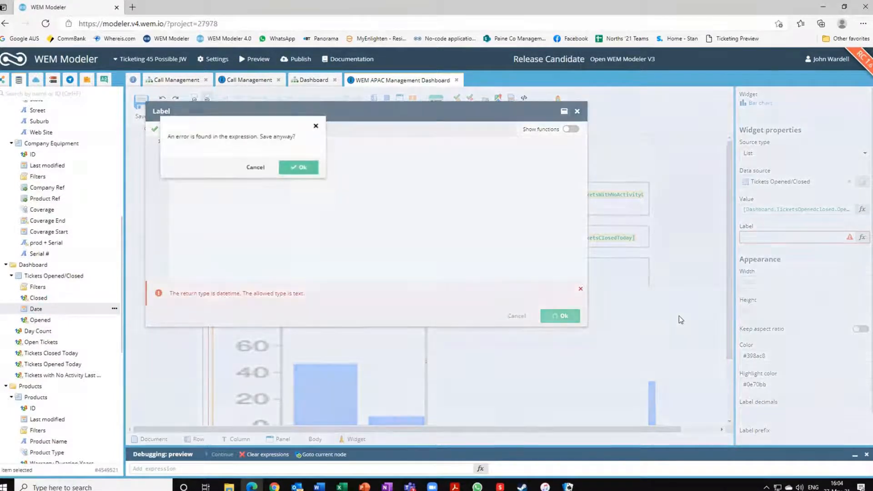
click(255, 167)
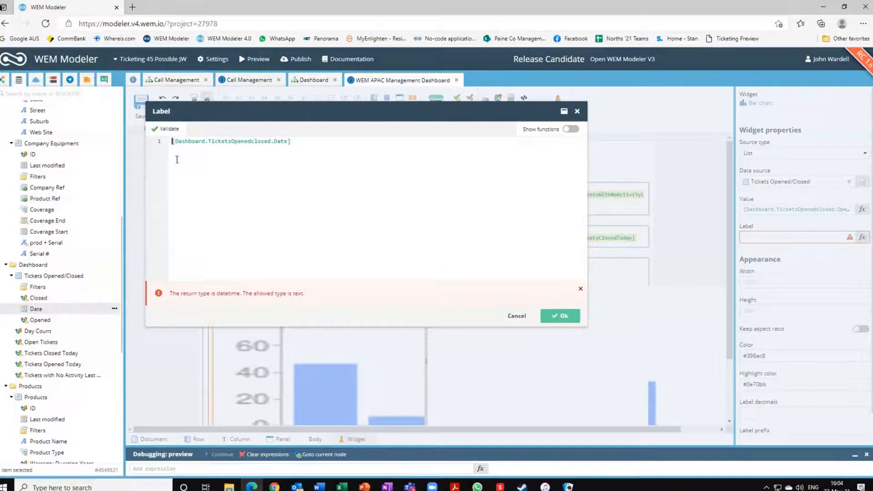
- Wrap the label expression's Date field in FormatDate with the format "dd-MMMM" and save the expression
text(FormatD)
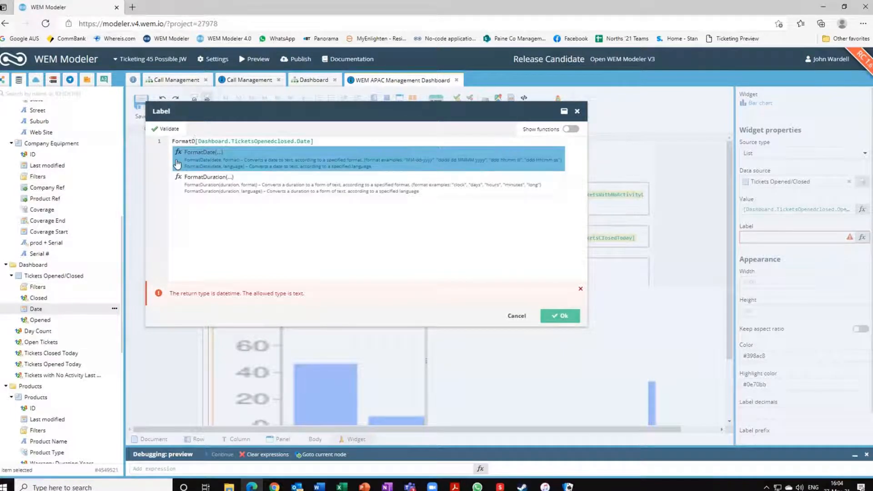
click(211, 152)
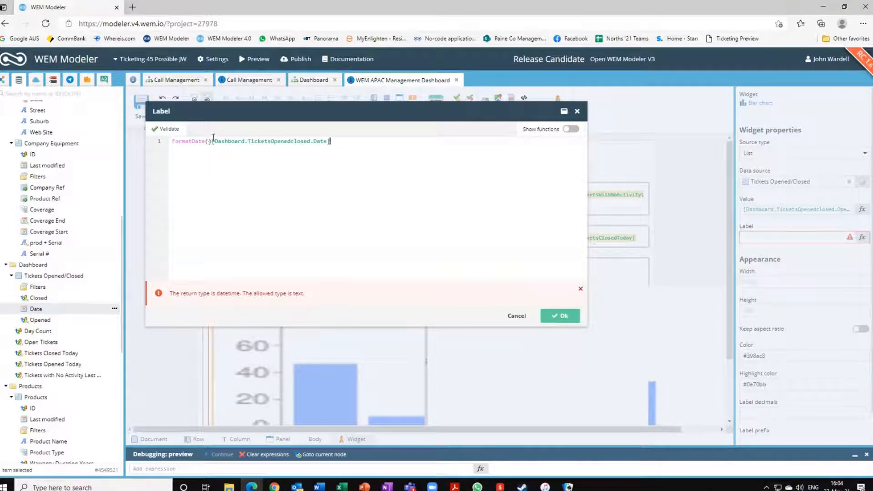
click(209, 142)
key(Delete)
text(dd)
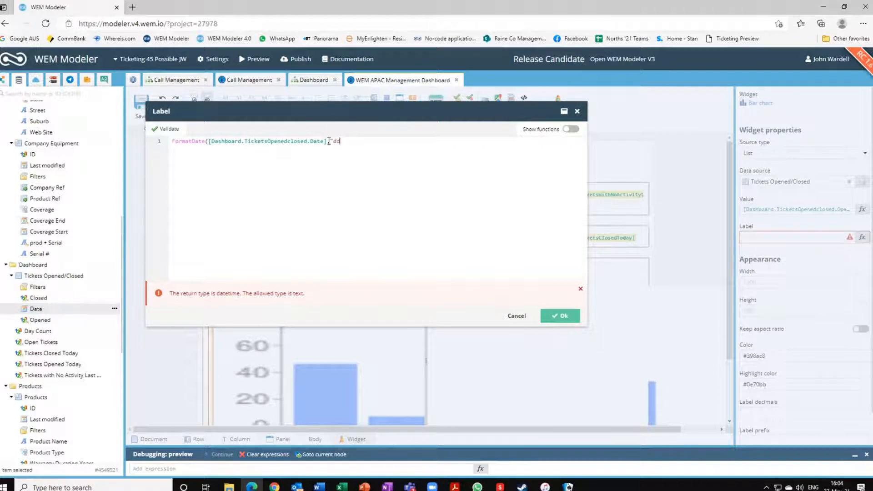
text(-MMMM)
click(328, 141)
text(,)
click(562, 316)
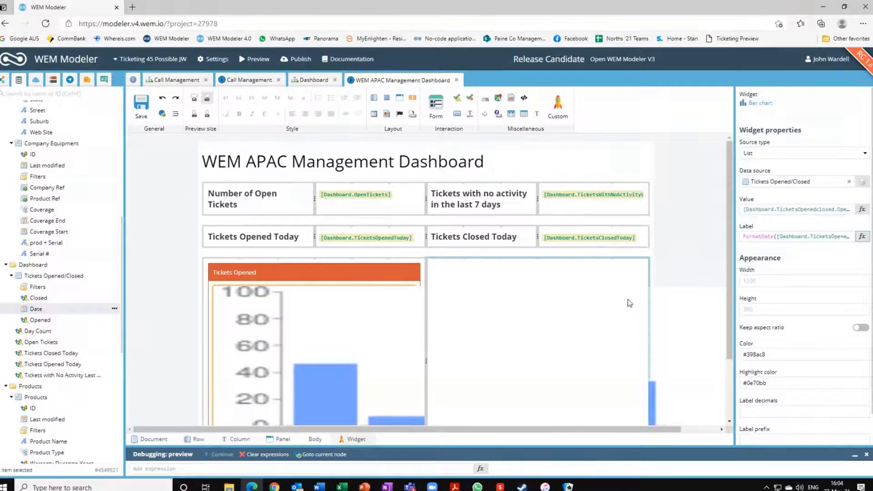
- Set the Tickets Opened bar chart's width to 600 and height to 400
click(756, 281)
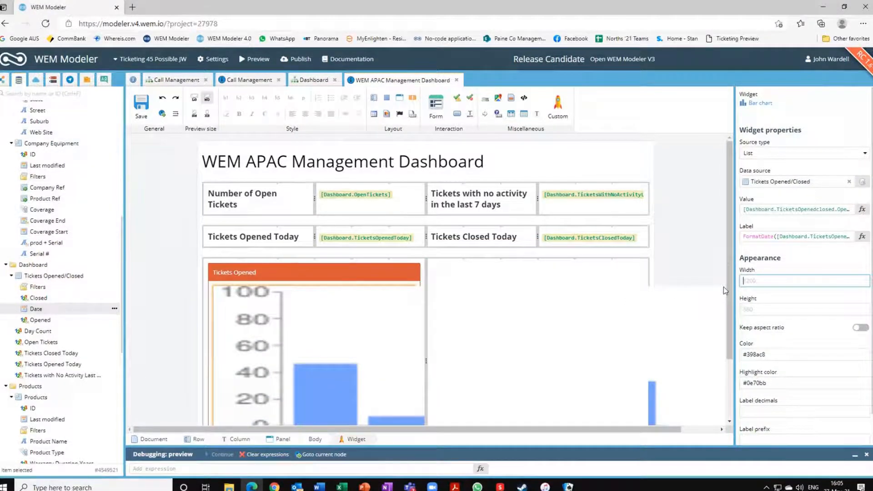
text(600)
click(748, 310)
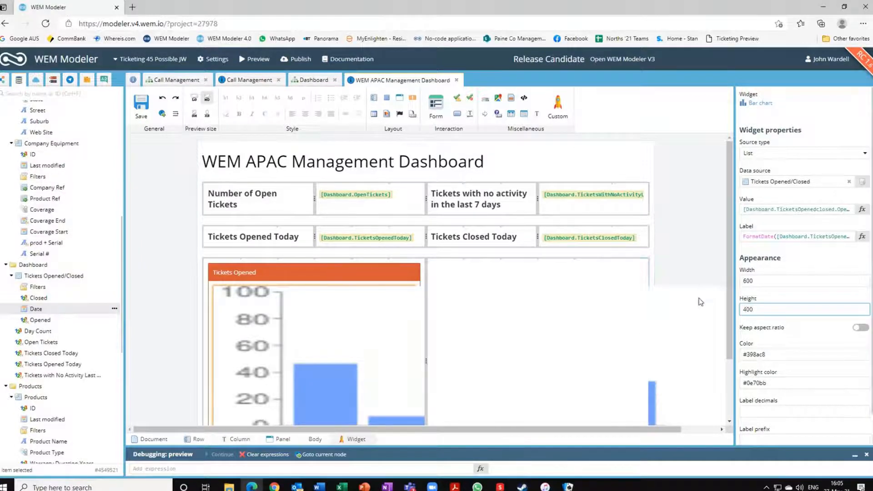
click(400, 218)
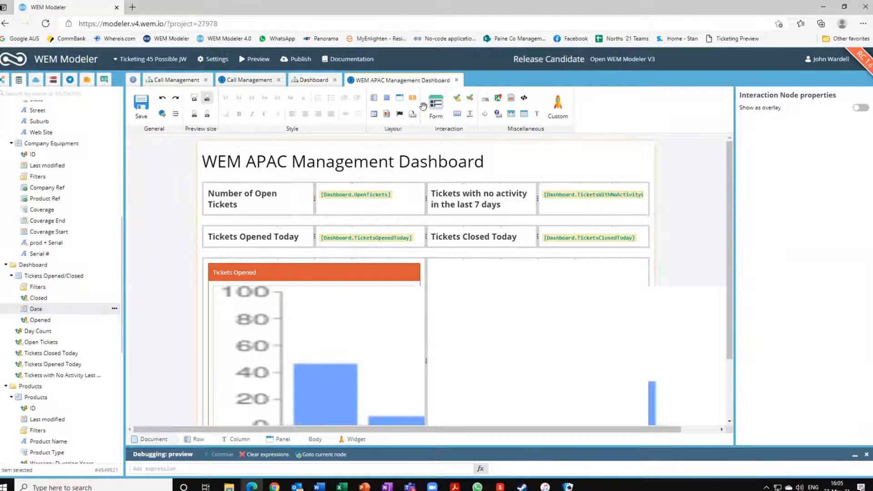
- Add a green panel with the header "Tickets Closed" in the empty column beside the Tickets Opened panel
drag(442, 111, 459, 267)
click(451, 269)
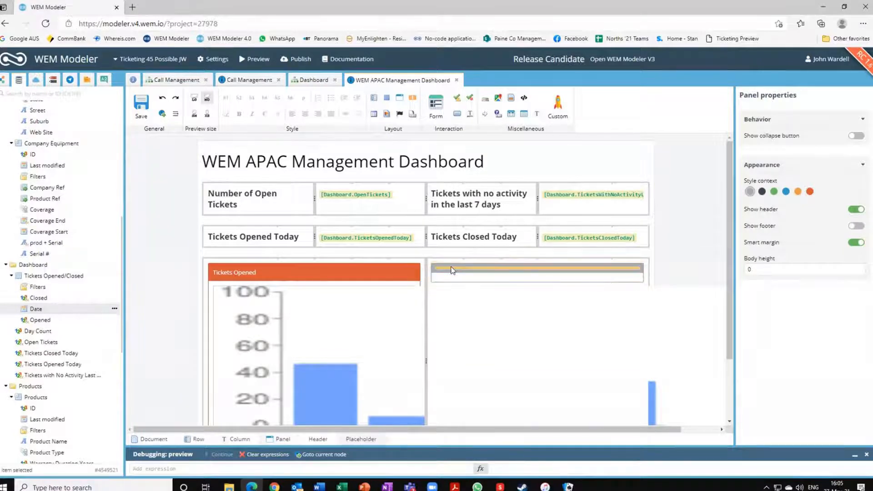
click(452, 269)
text(Tickets Closed)
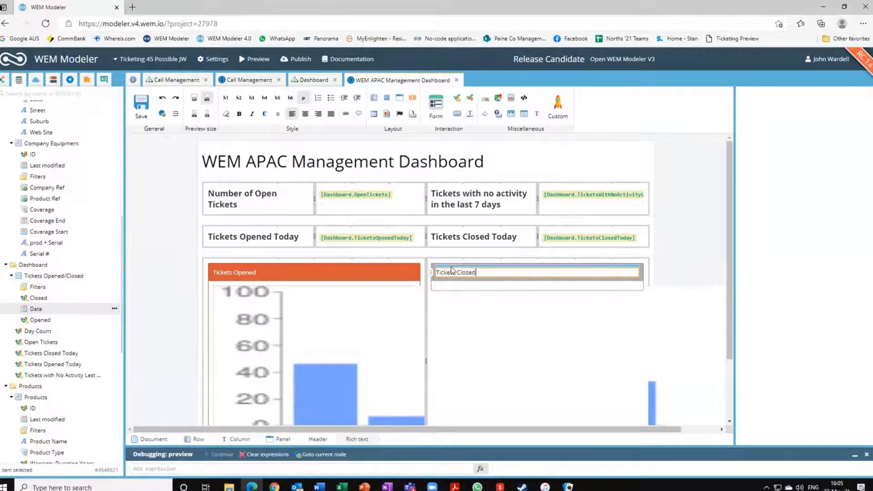
click(643, 278)
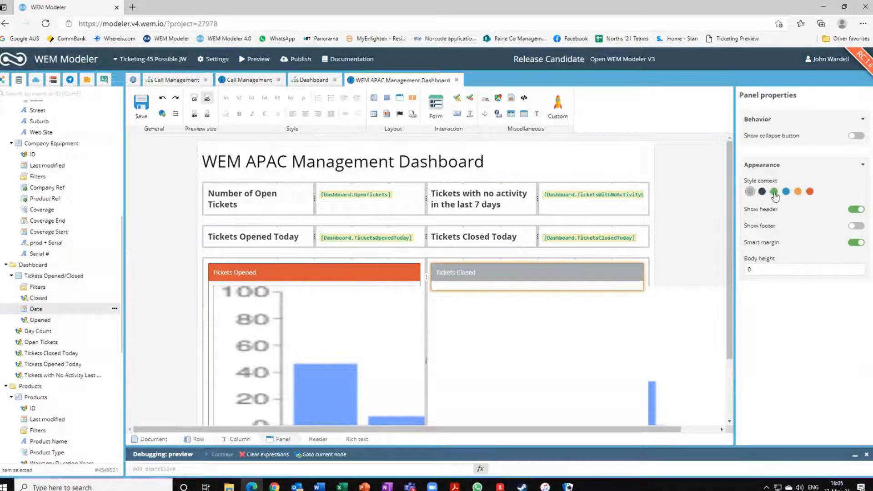
click(774, 193)
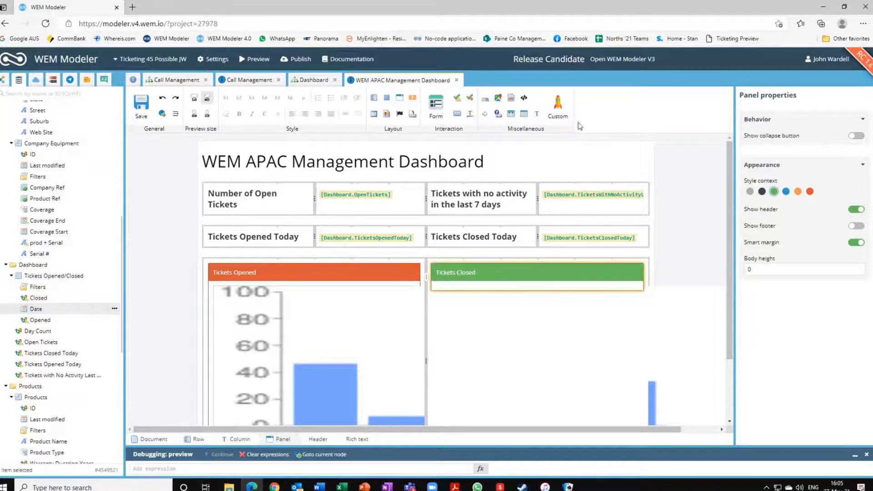
- Insert a Bar chart widget from the Charts group into the body of the Tickets Closed panel
drag(558, 106, 475, 288)
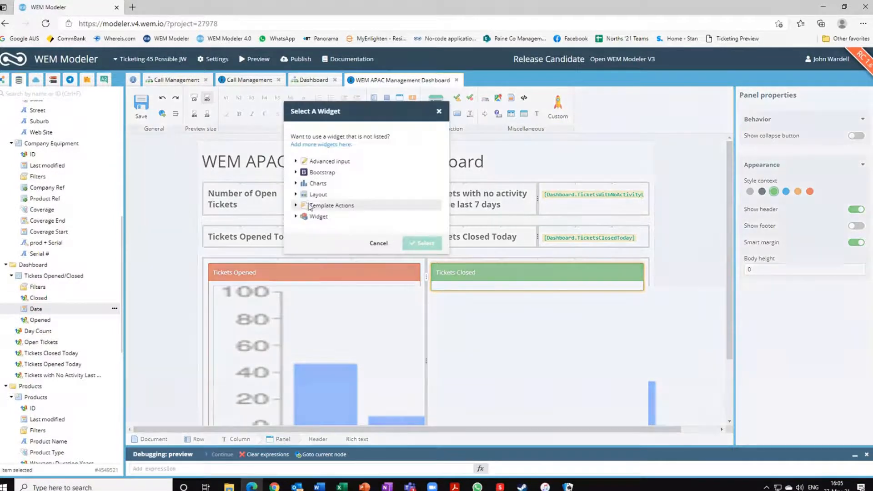
click(315, 184)
click(314, 195)
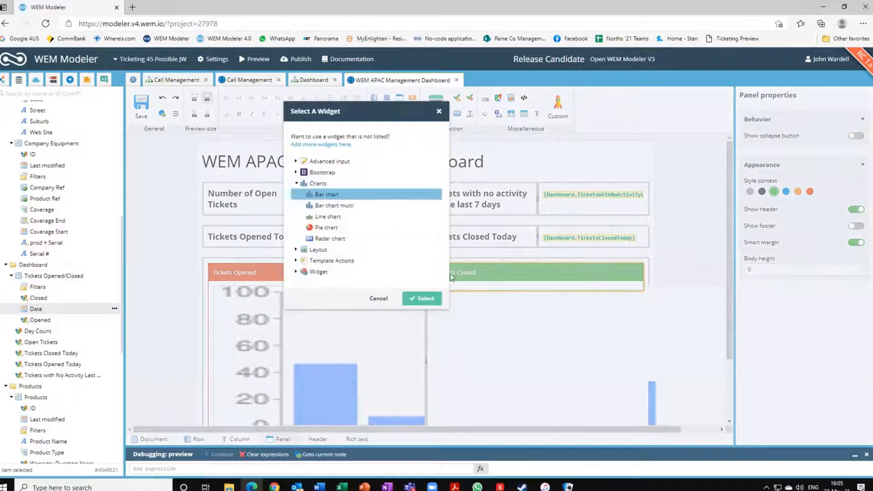
click(422, 298)
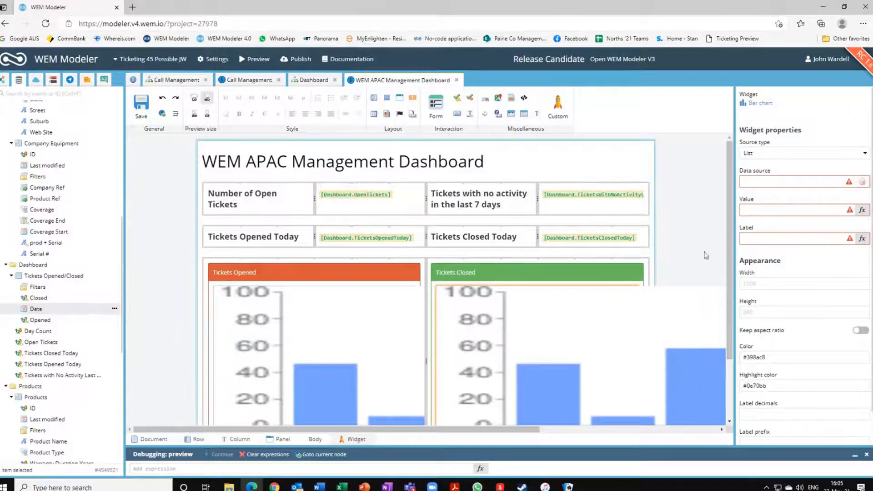
- Set the Tickets Closed chart's data source to the Dashboard's Tickets Opened/Closed list
click(862, 182)
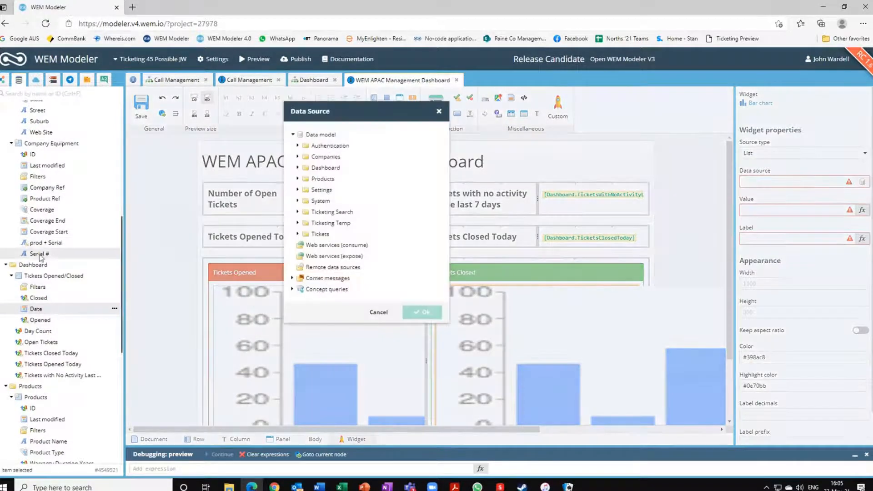
click(298, 168)
click(316, 178)
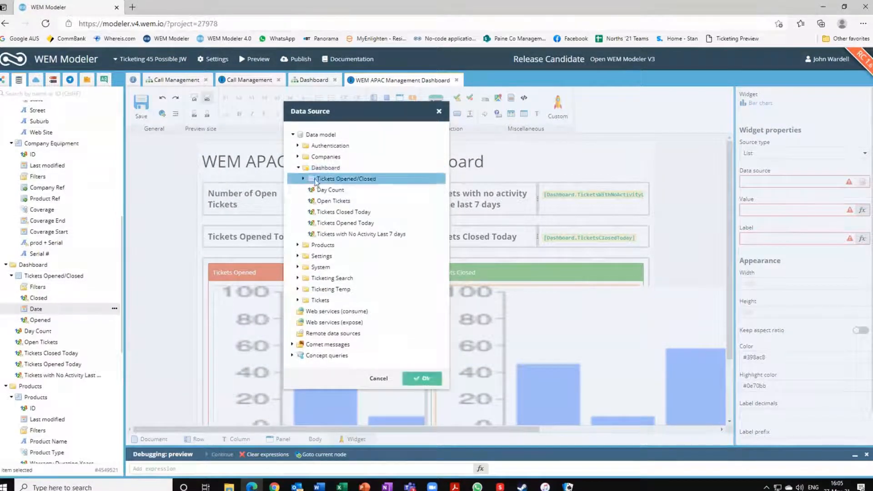
click(422, 378)
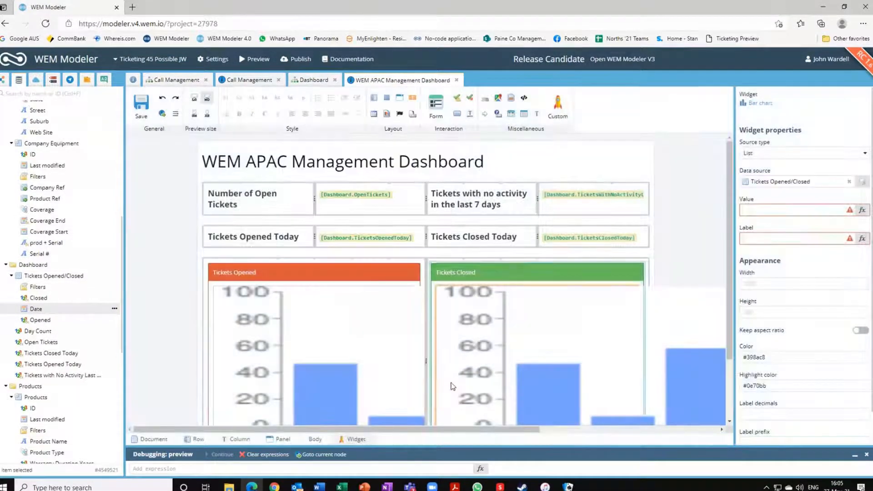
- Set the Tickets Closed chart's value expression to the Closed field of Tickets Opened/Closed
click(862, 210)
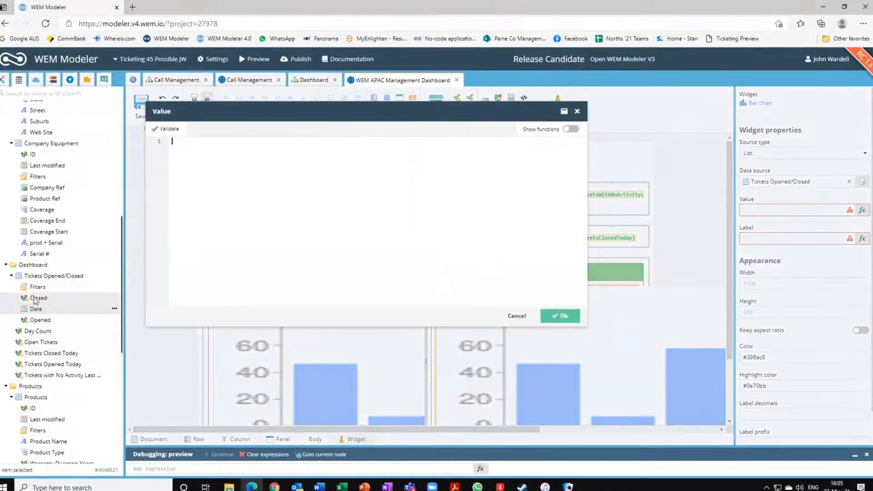
drag(36, 297, 186, 153)
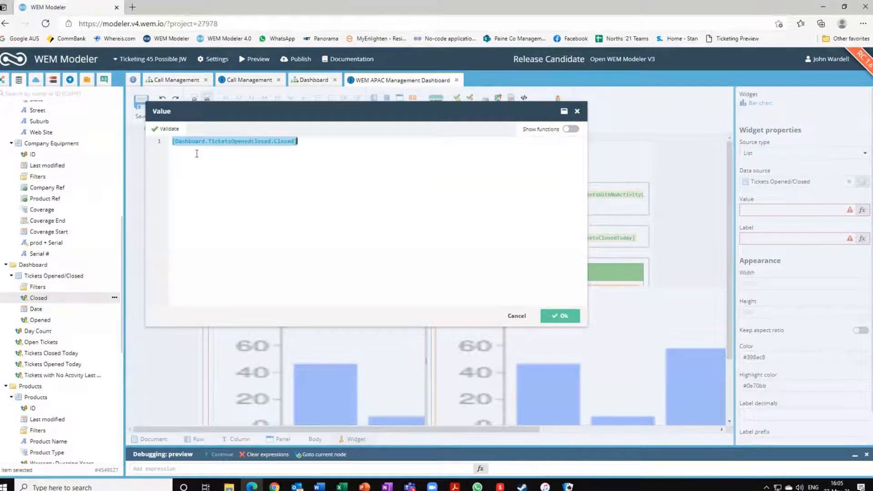
click(560, 316)
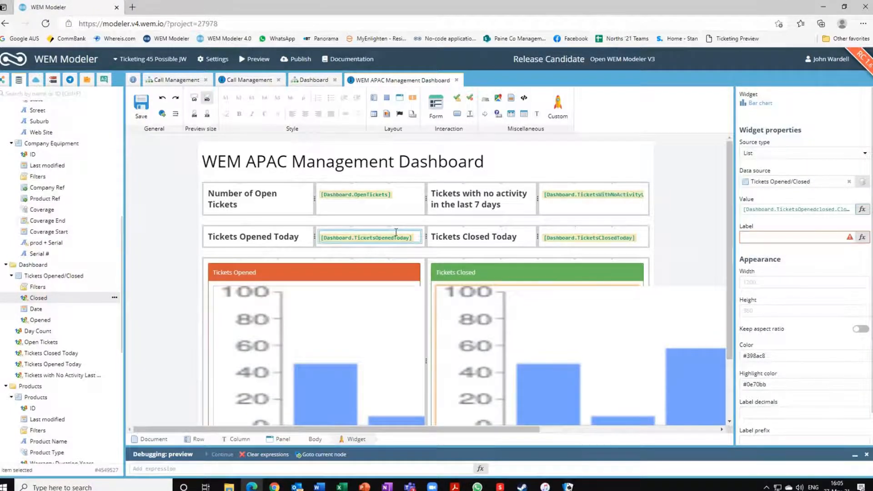
- Set the Tickets Closed chart's label expression to FormatDate of the Tickets Opened/Closed Date field with the format "dd-MMMM"
click(861, 236)
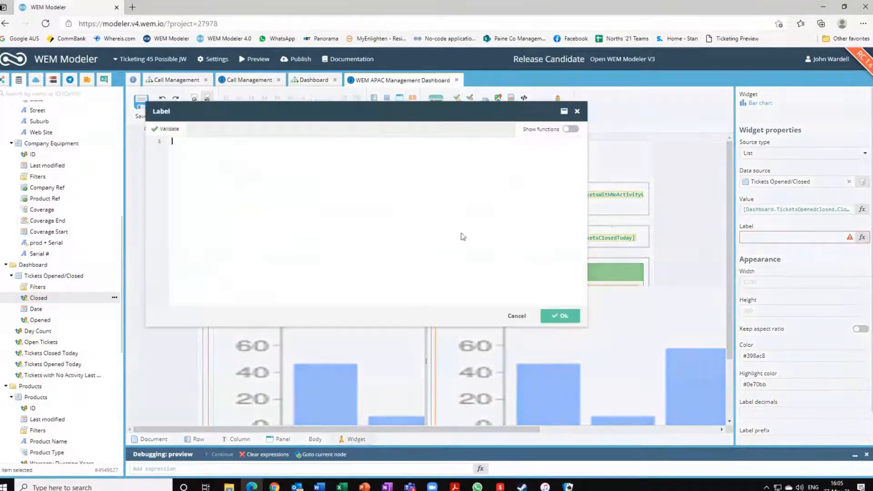
text(Format)
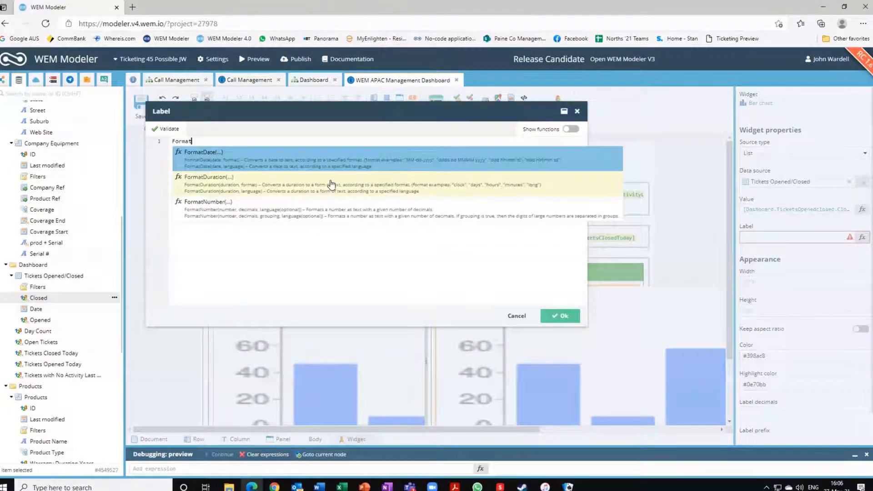
text(D)
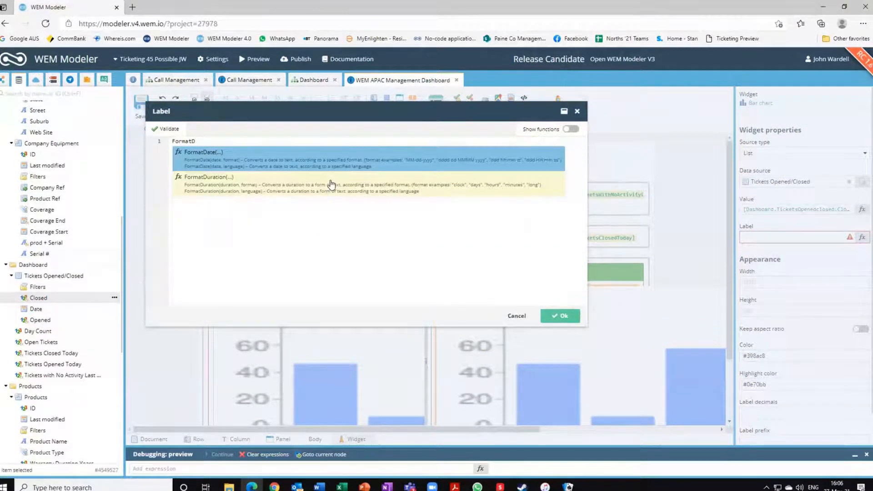
click(224, 156)
drag(25, 311, 211, 144)
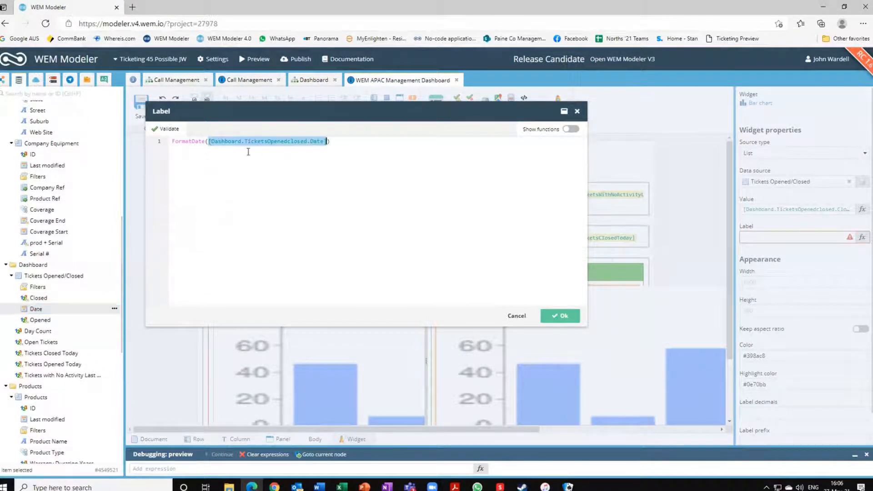
click(326, 142)
text(,")
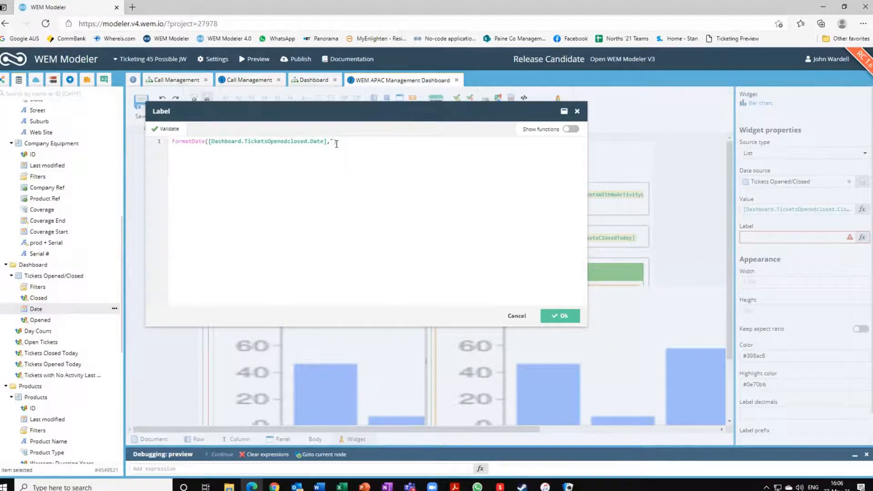
text(dd-MMMM")
click(559, 315)
- Size the Tickets Closed bar chart to a width of 600 and a height of 400
click(769, 281)
text(600)
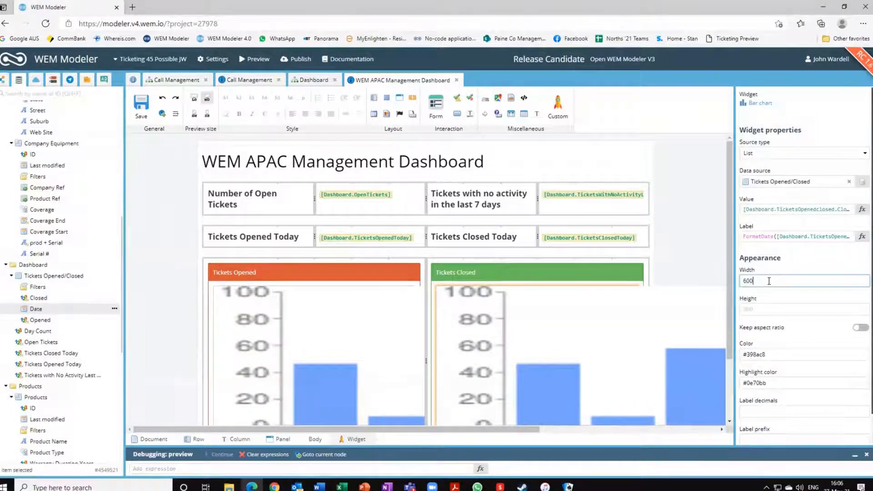
click(748, 310)
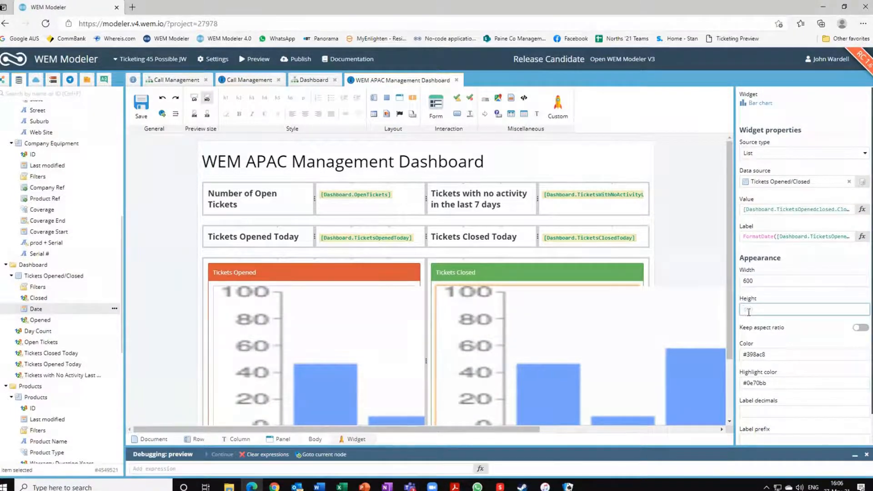
text(400)
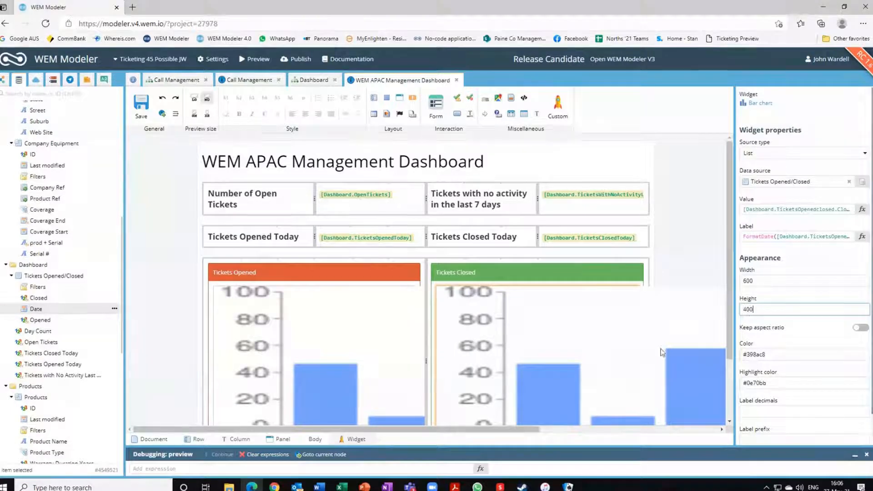
click(687, 239)
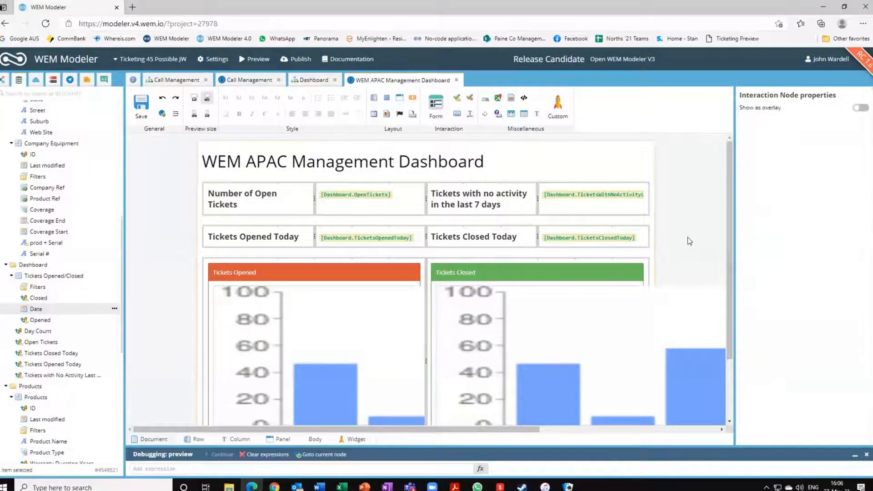
- Add an orange full-width panel with the header "Open High Impact Tickets" below the two chart panels
scroll(690, 241, down, 3)
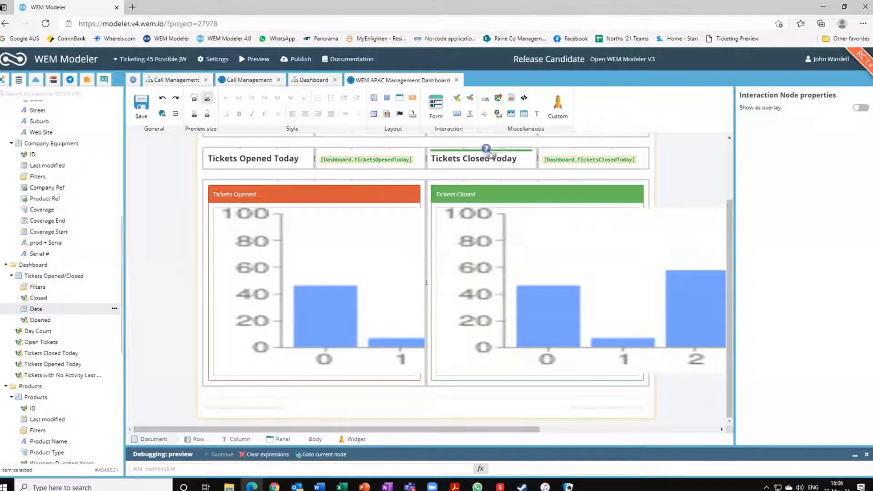
drag(436, 117, 285, 386)
click(230, 374)
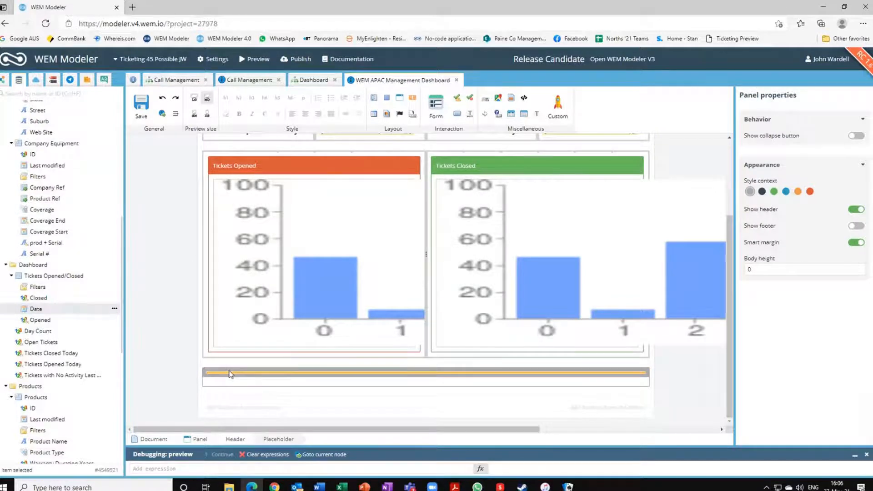
text(Open)
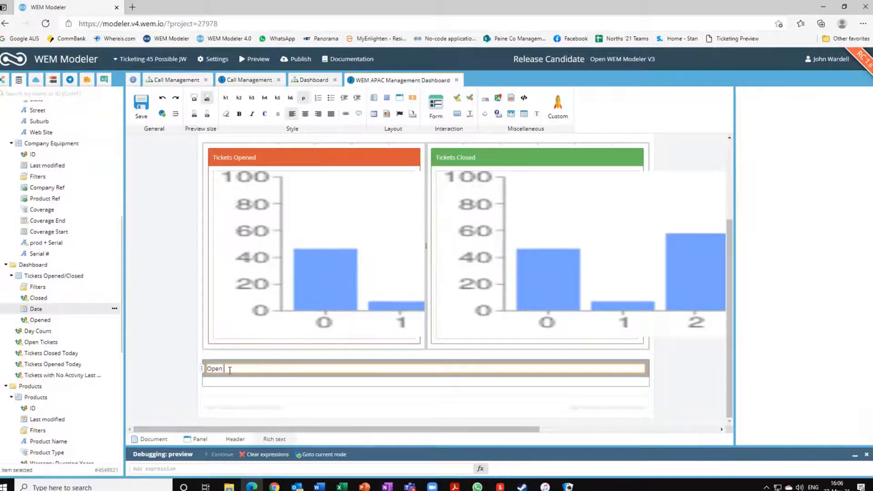
text( impact)
text( Tic)
text(kets)
text(H)
text(I)
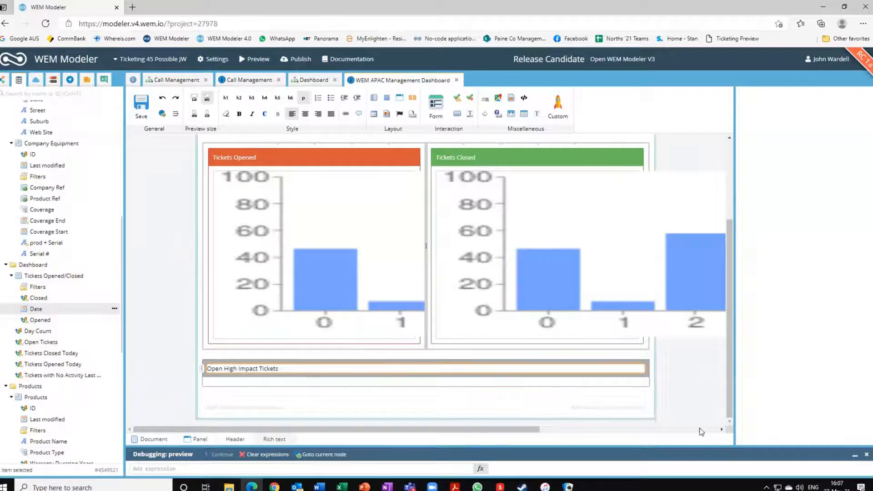
click(690, 383)
click(646, 367)
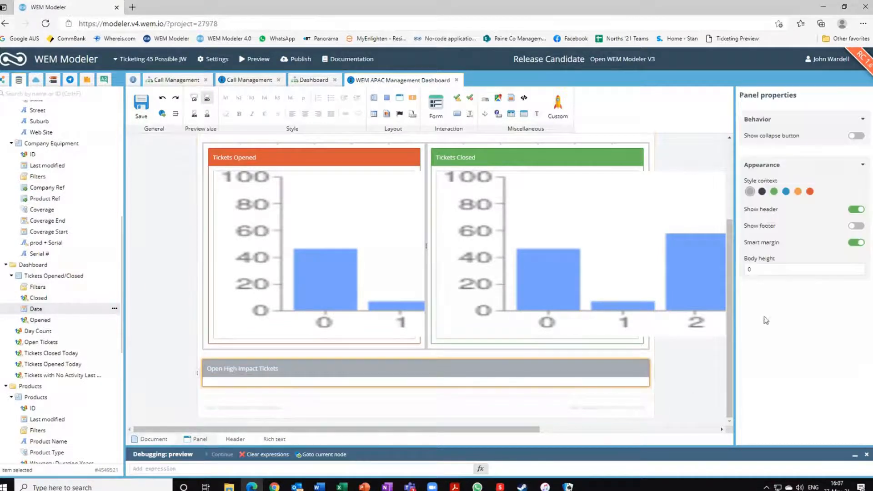
click(798, 191)
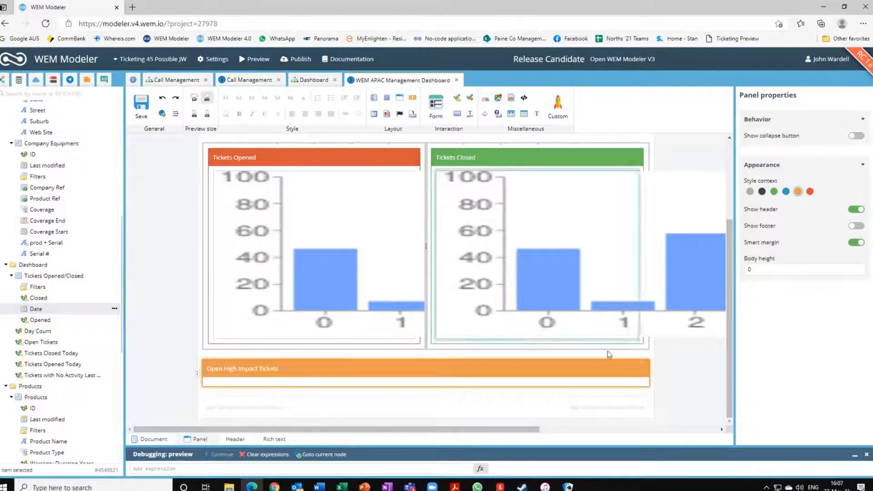
- Insert a datagrid of the Tickets list in the Open High Impact Tickets panel with ID, Customer Ref, Date/Time Opened, Ticket Status and Assigned to Ref columns
scroll(102, 421, down, 6)
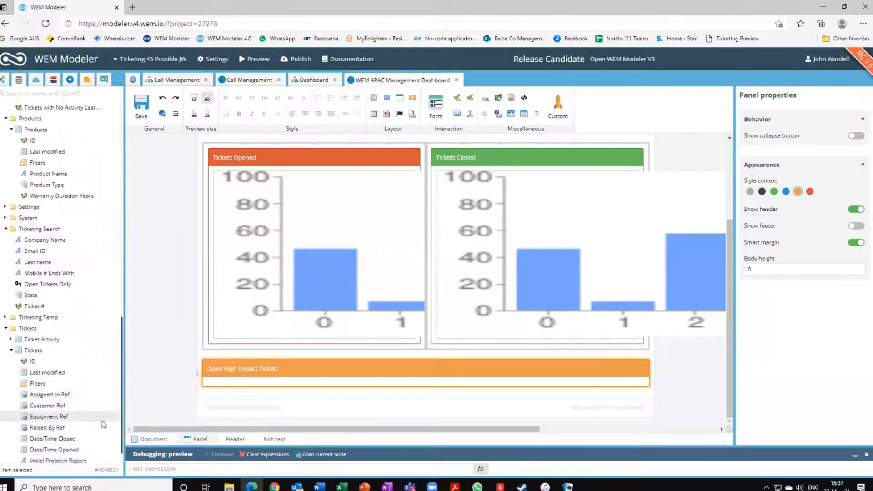
drag(22, 326, 239, 386)
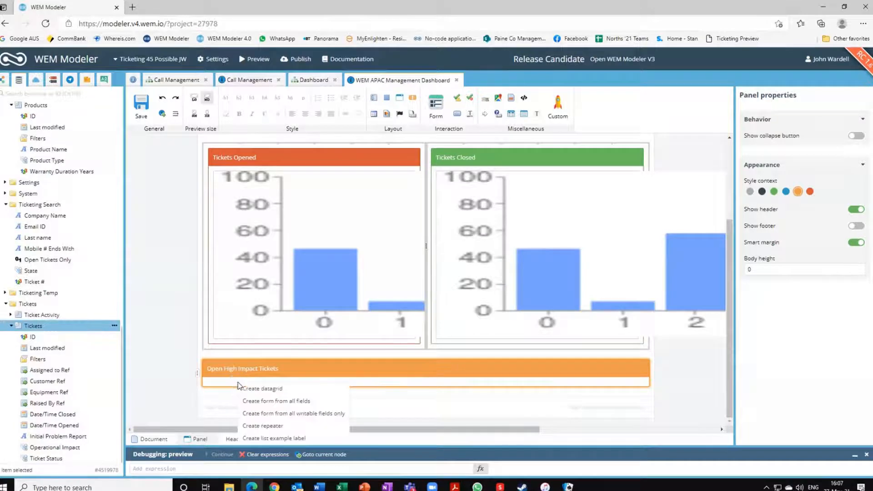
click(253, 389)
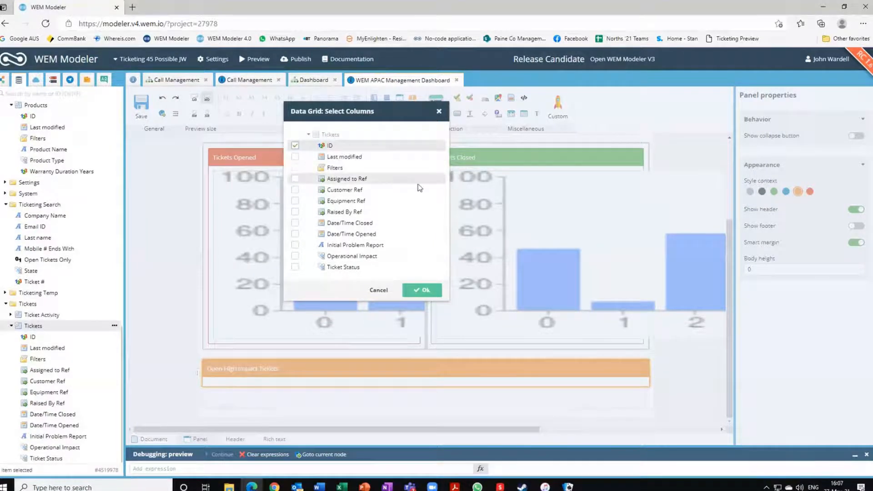
click(295, 190)
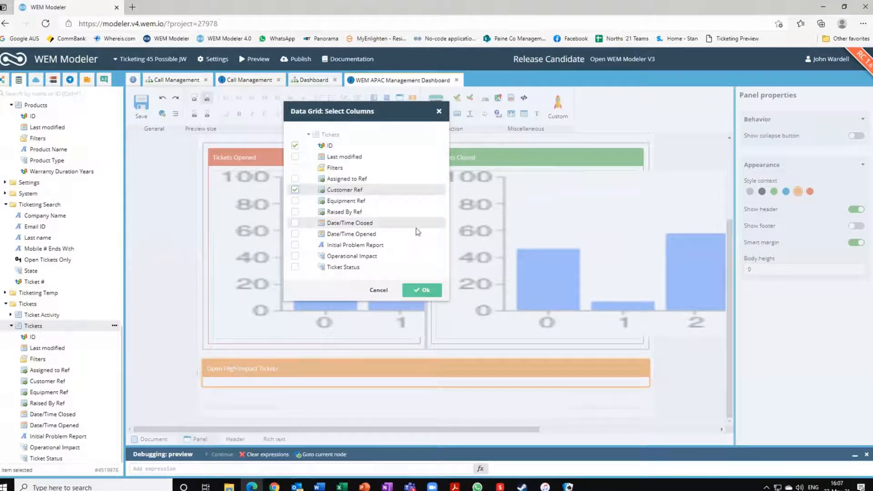
click(295, 235)
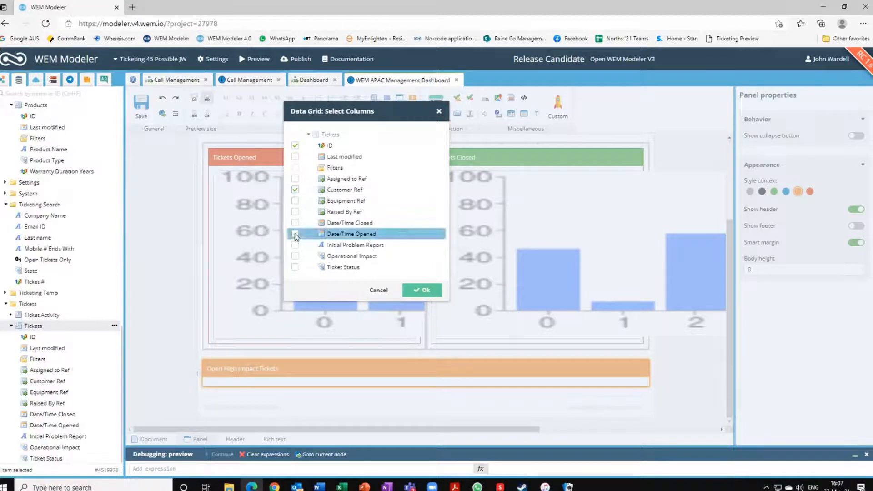
click(296, 267)
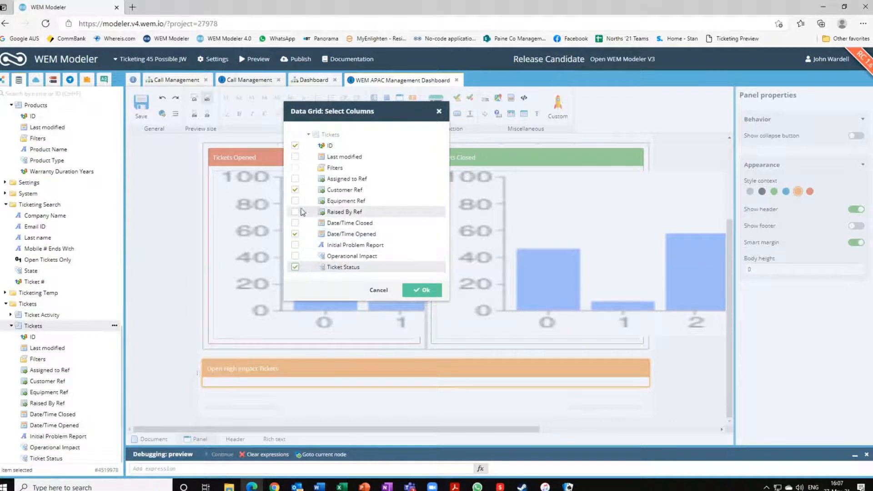
click(295, 179)
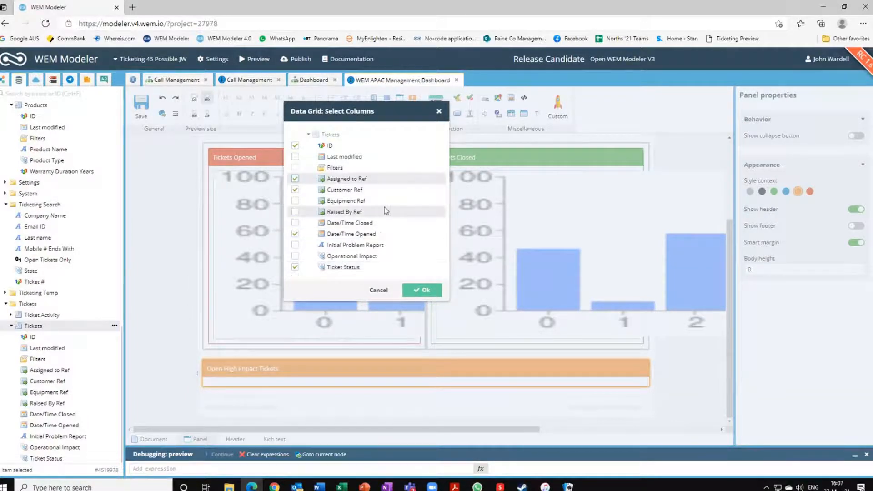
click(416, 297)
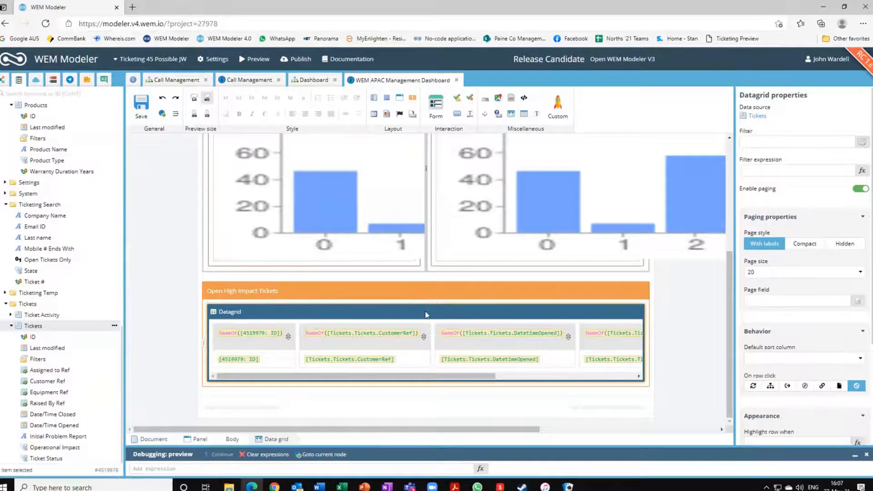
- Start the datagrid's filter expression with the condition that the Tickets Operational Impact field equals 'Operational Impact'.'High'
click(862, 171)
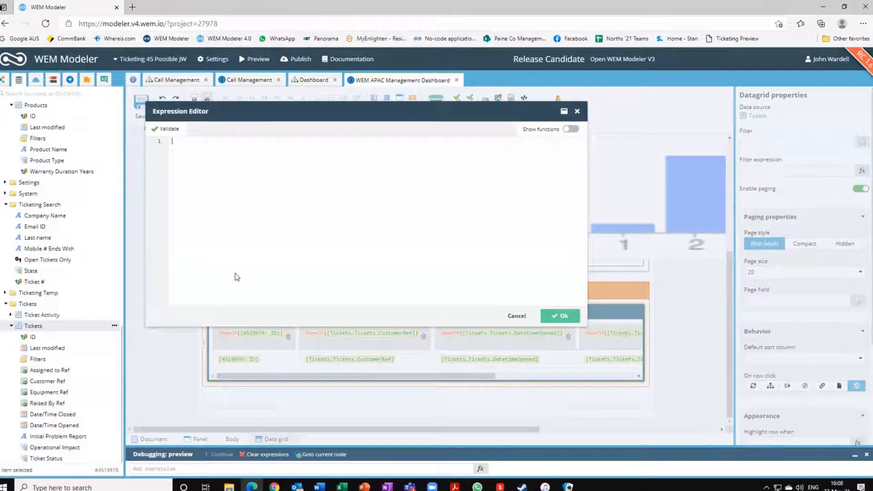
drag(37, 452, 227, 155)
click(291, 142)
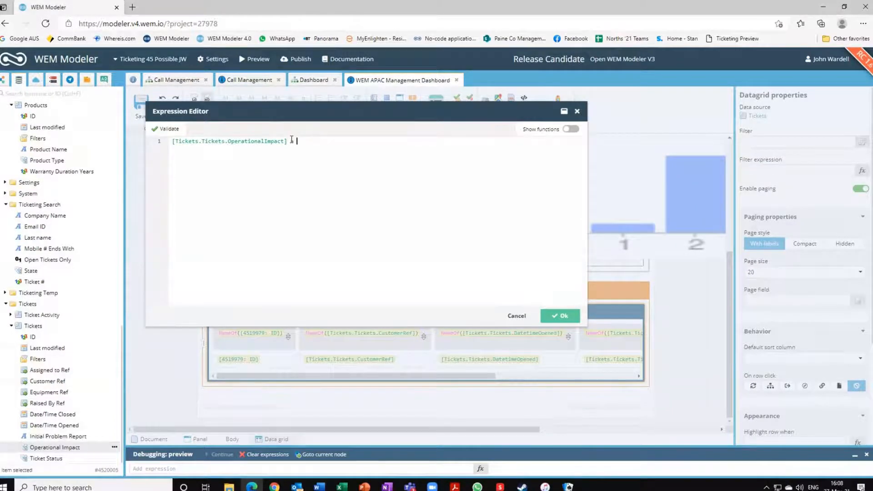
click(53, 80)
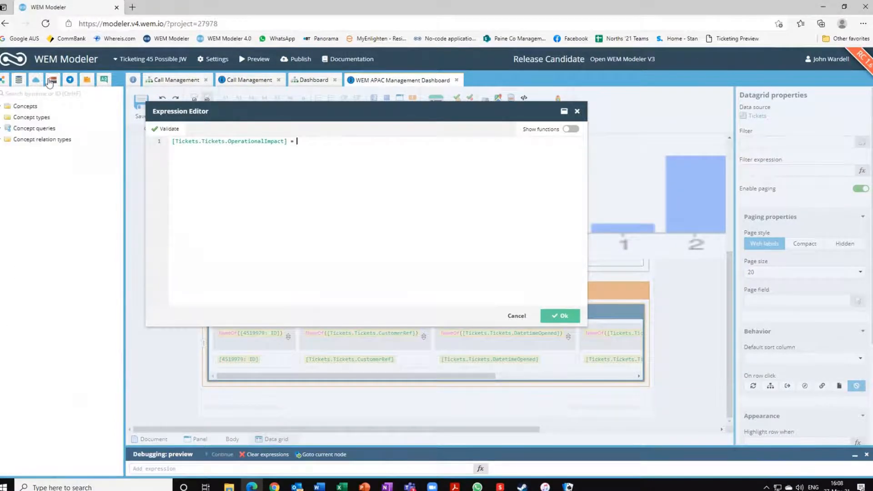
double_click(25, 105)
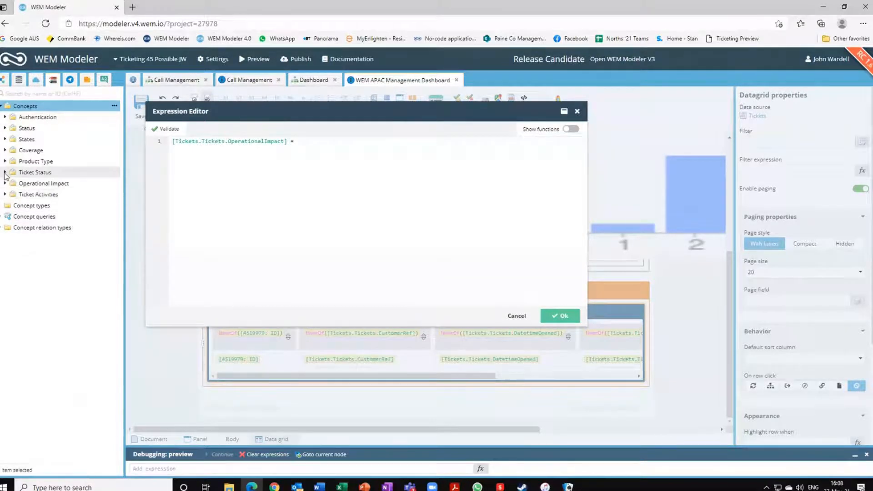
double_click(6, 183)
drag(30, 194, 319, 149)
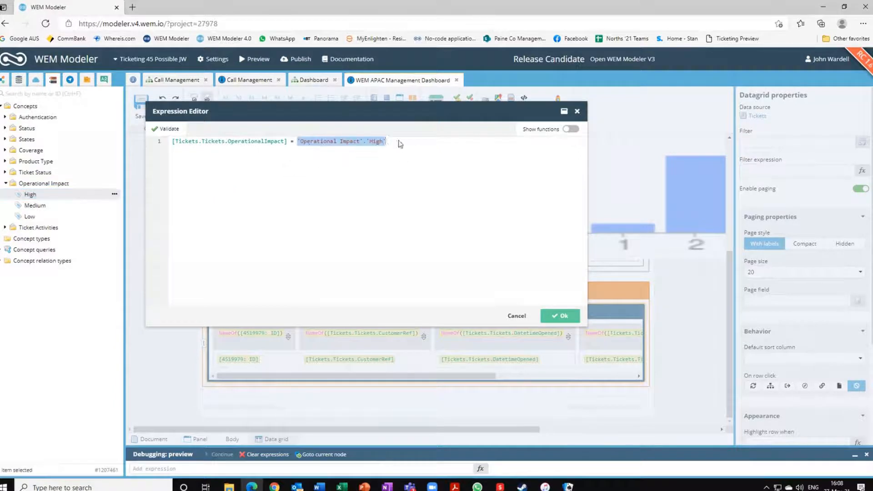
- Extend the filter expression with "and" plus the condition that the Tickets Ticket Status field is <> 'Ticket Status'.'Closed', and apply it
text(and)
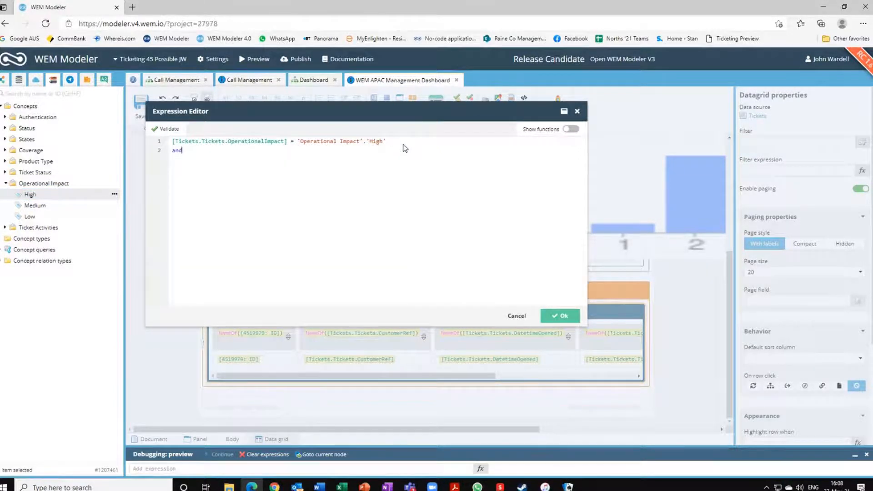
click(18, 80)
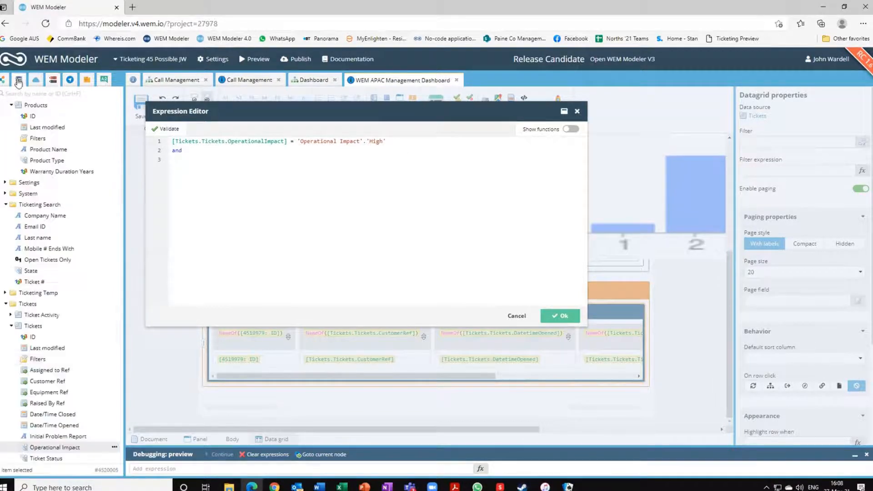
drag(46, 459, 226, 167)
click(273, 159)
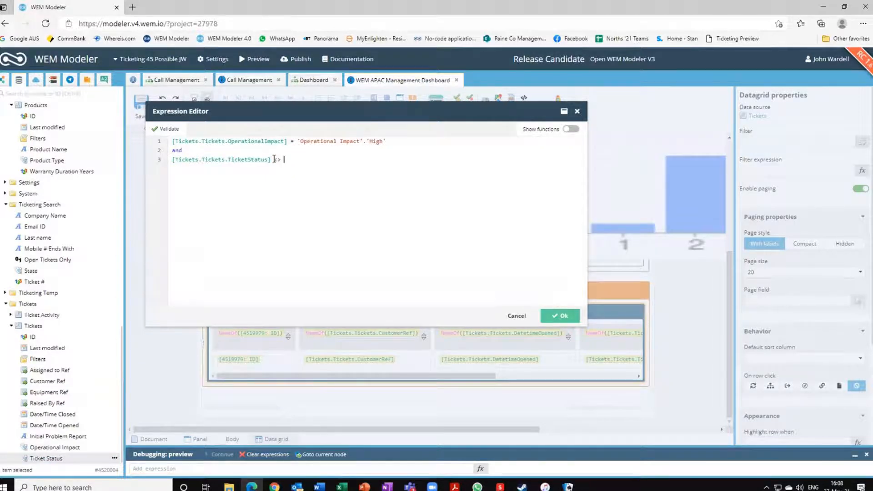
click(53, 80)
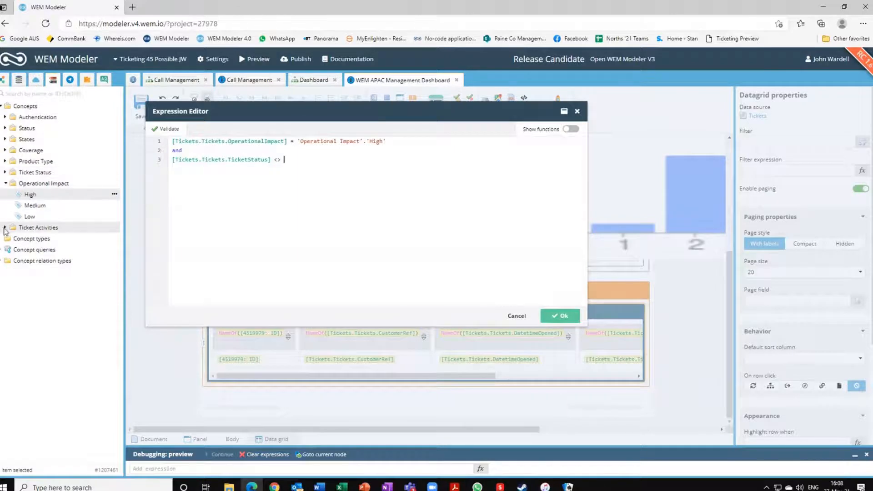
click(5, 172)
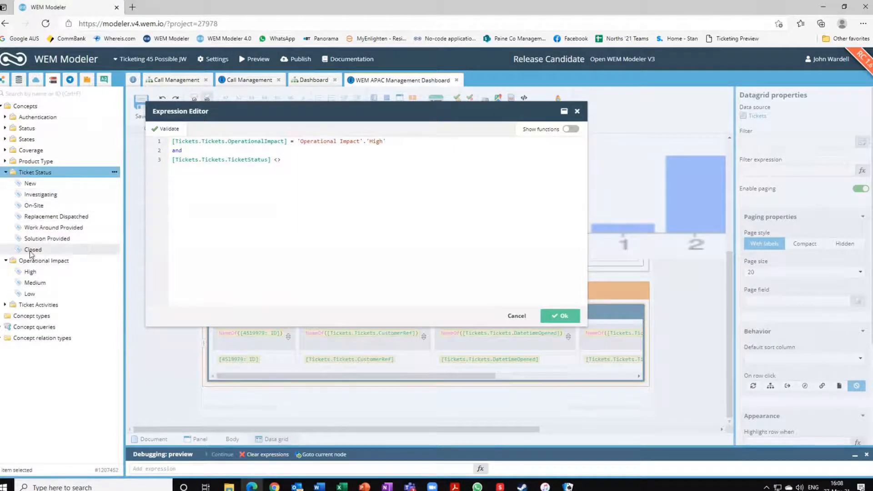
drag(32, 249, 294, 170)
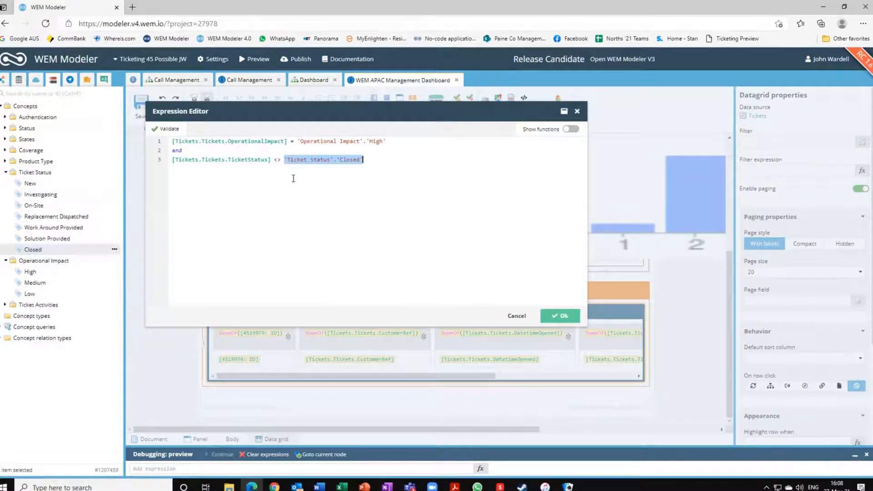
click(555, 316)
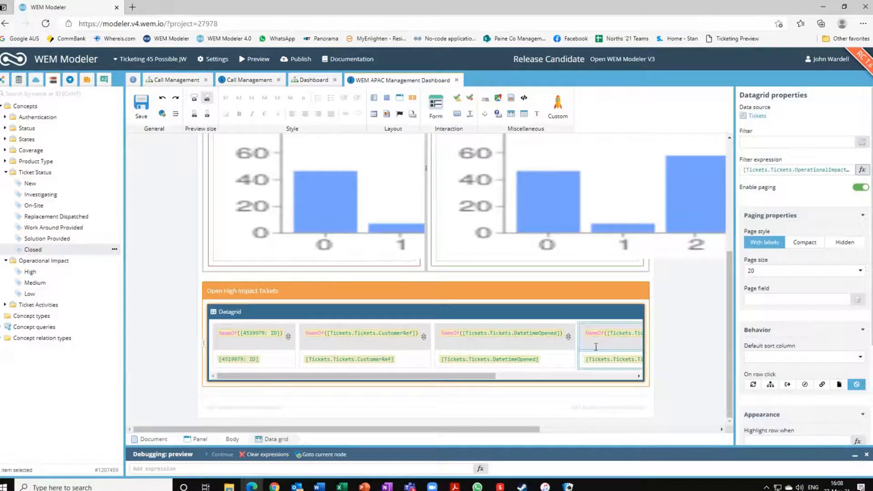
- Replace the ID column's header with "Ticket Number" and the Customer Ref column's header with "Company"
click(243, 338)
text(T)
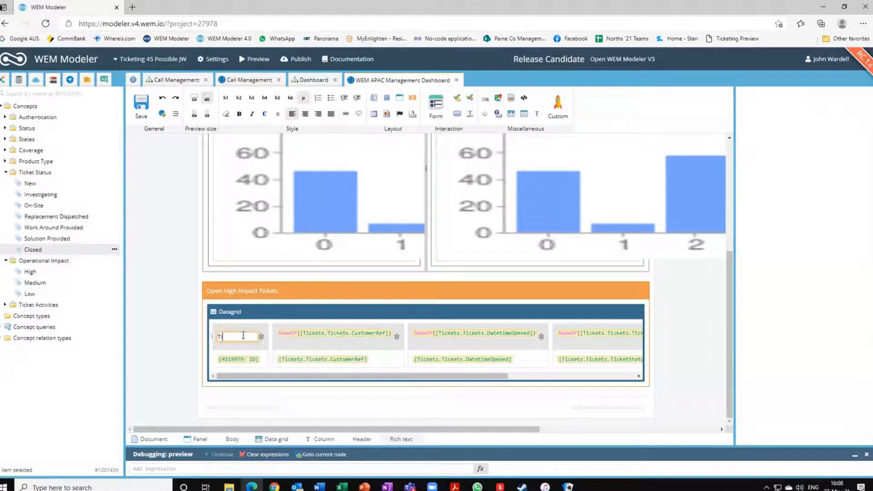
text(icket Number)
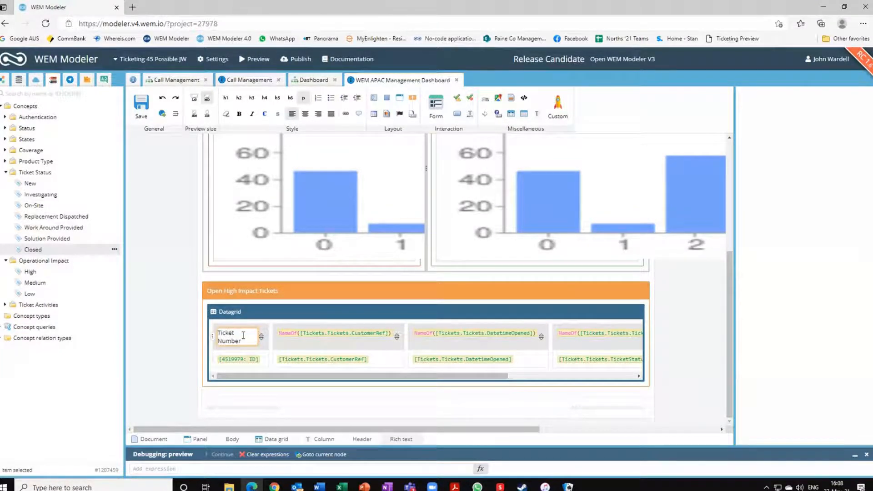
click(348, 337)
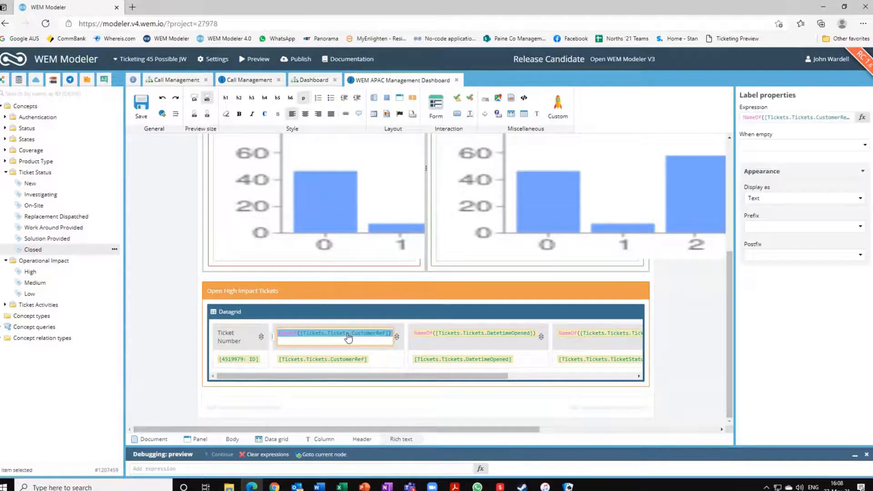
text(Comapny)
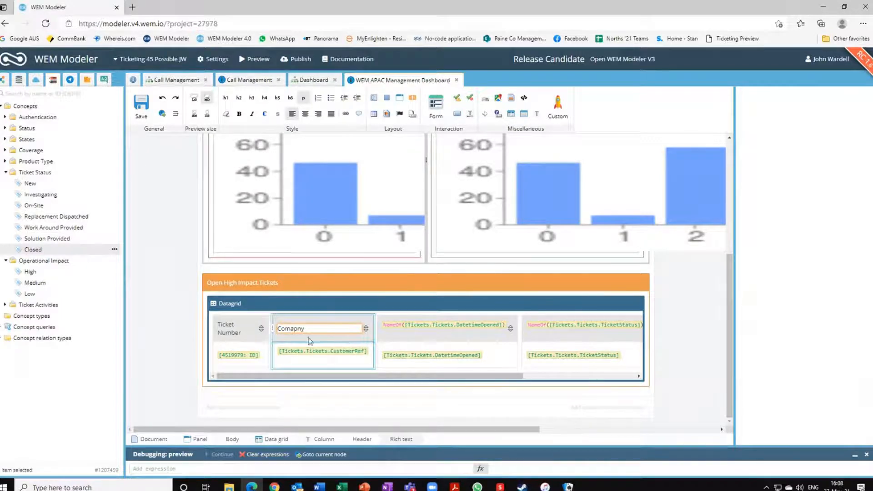
click(297, 327)
key(BackSpace)
key(BackSpace)
text(pa)
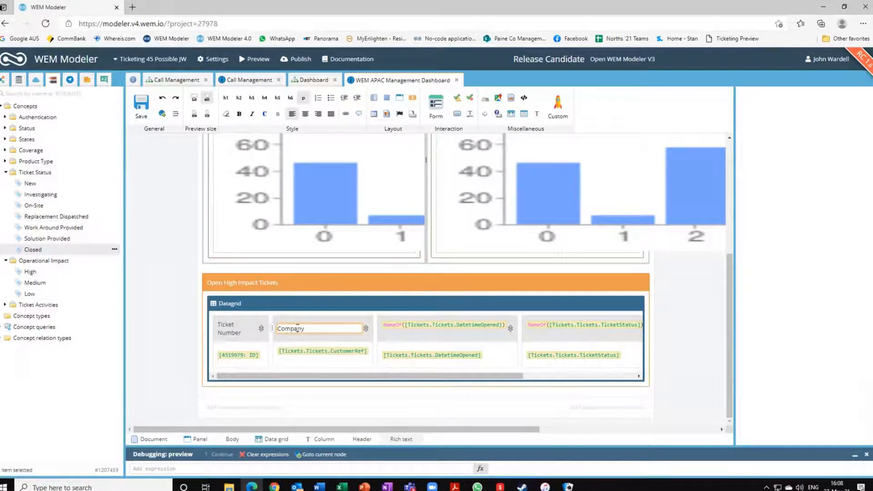
- Set the Company column's label expression to follow Customer Ref -> the Users list's Company Ref -> the Companies list's Company Name
click(311, 355)
double_click(311, 354)
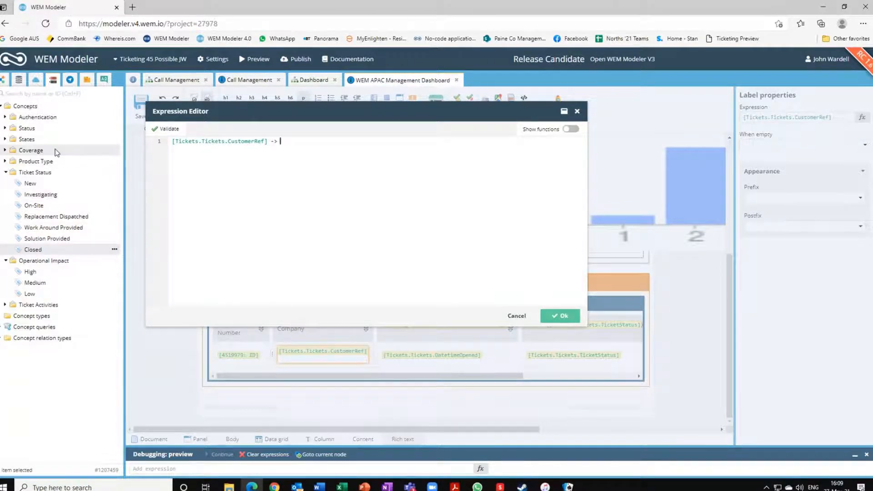
double_click(27, 117)
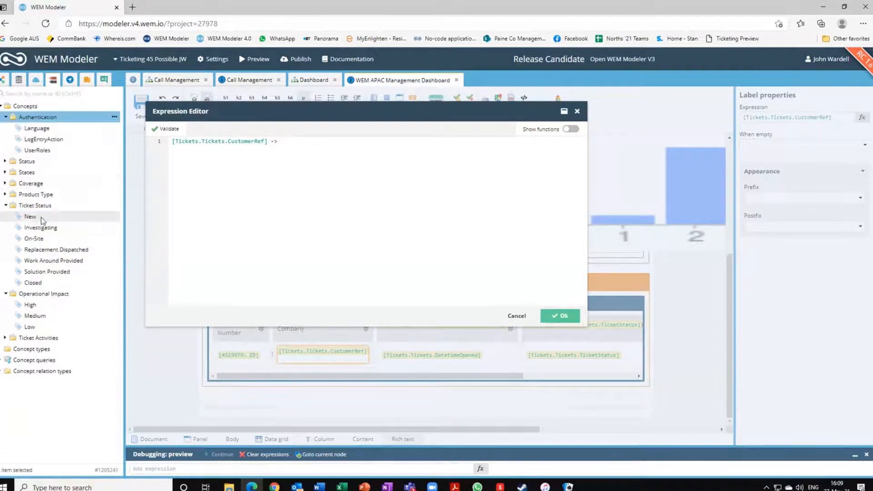
click(19, 80)
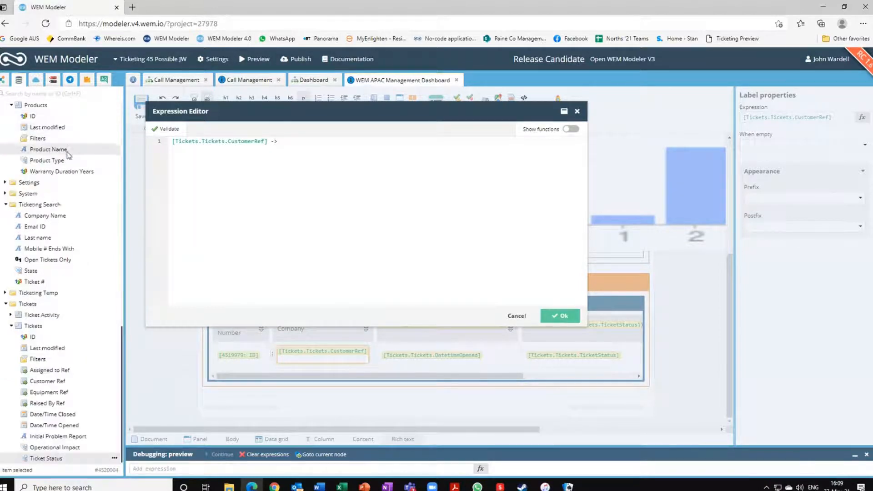
scroll(67, 152, up, 10)
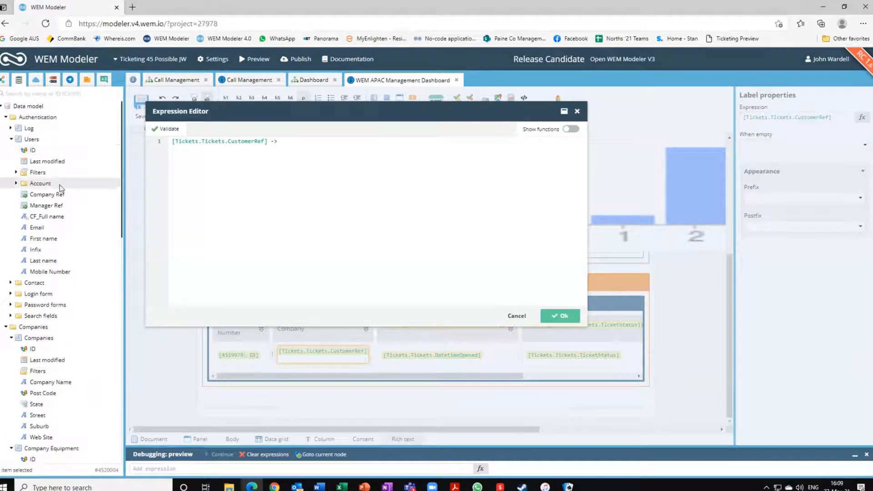
drag(46, 194, 270, 144)
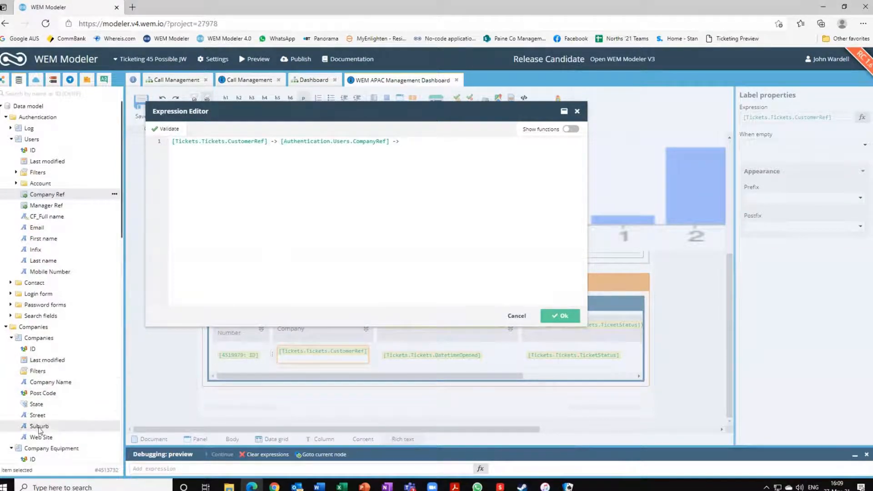
drag(51, 382, 403, 141)
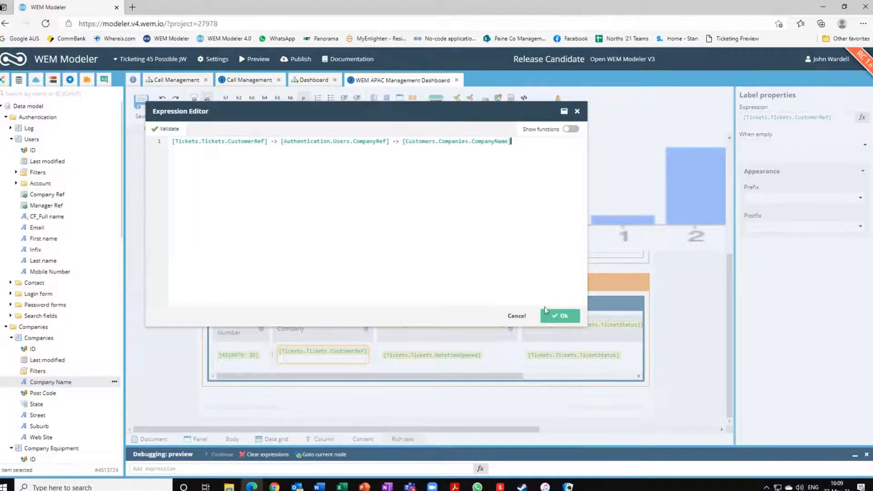
click(561, 316)
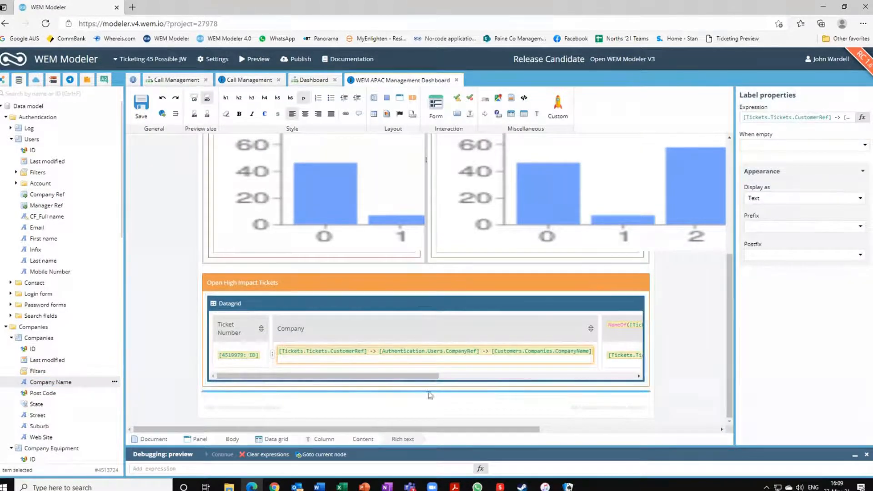
- Replace the Date/Time Opened column's header in the datagrid with "Opened"
drag(427, 377, 561, 379)
click(415, 330)
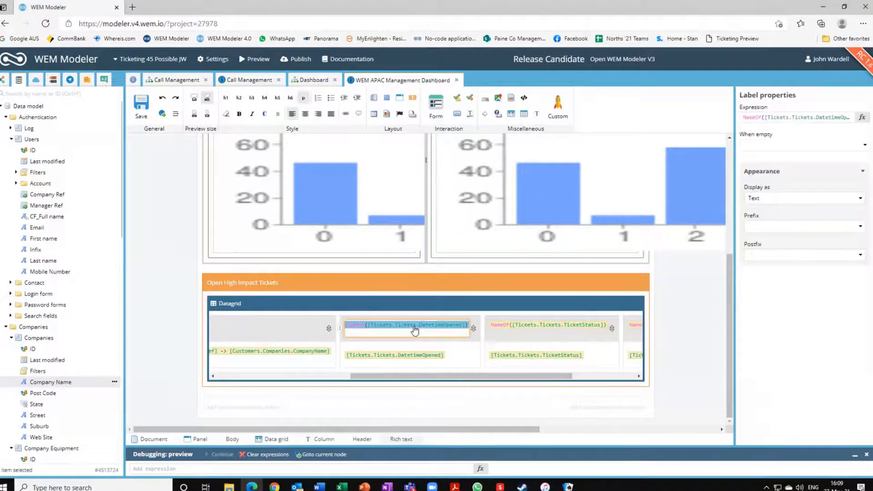
text(O)
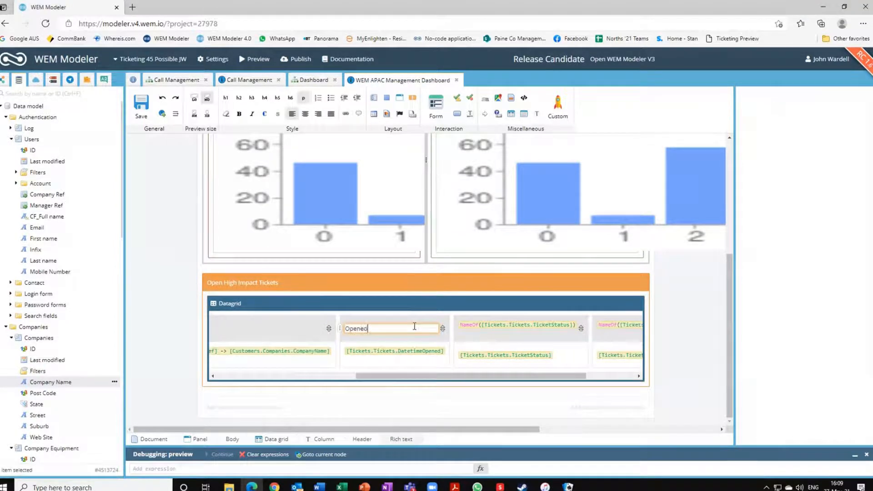
text(pened)
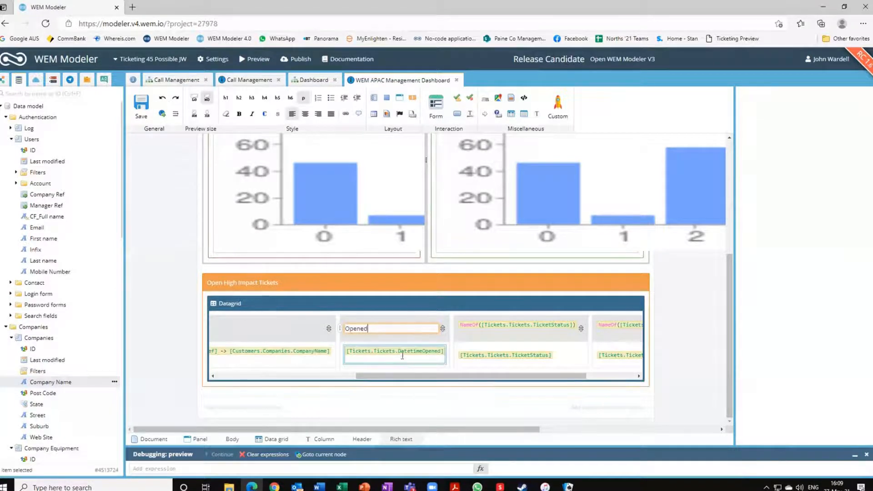
- Set the date format of the Opened column's label to the "30 April 2018 15:38" style
click(401, 357)
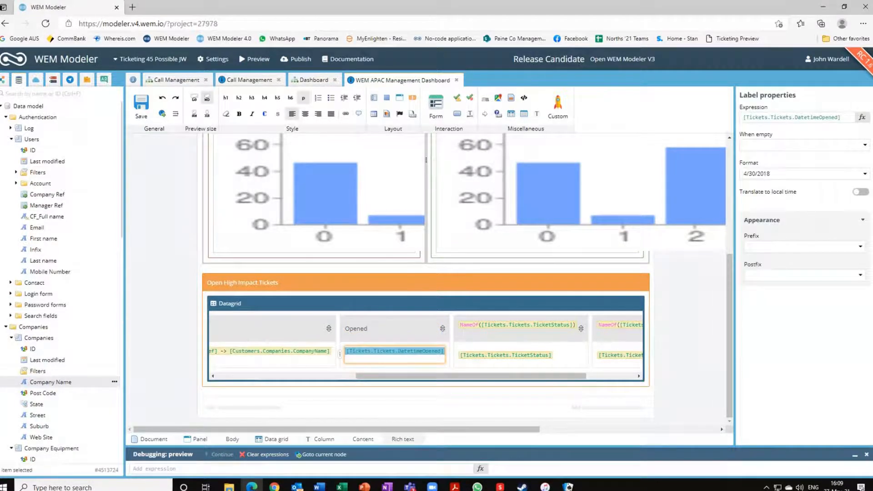
click(864, 174)
click(777, 207)
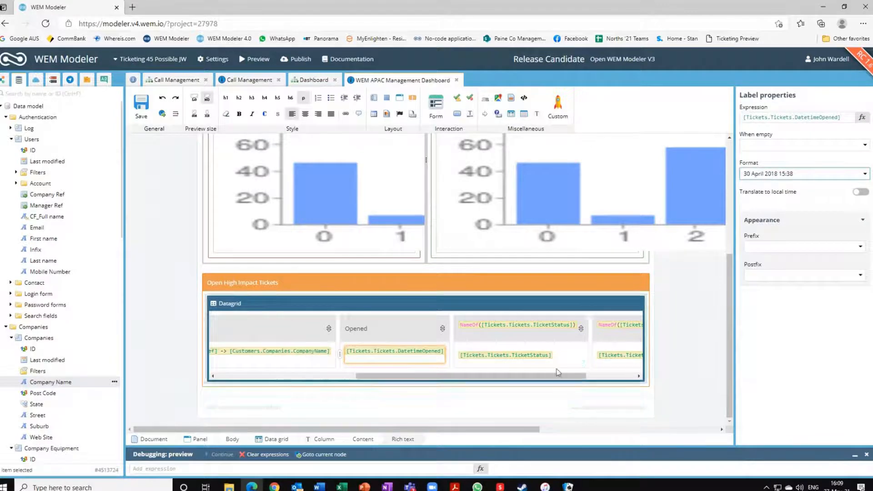
- Replace the Ticket Status column's header with "Status" and the Assigned To Ref column's header with "Owner"
double_click(514, 327)
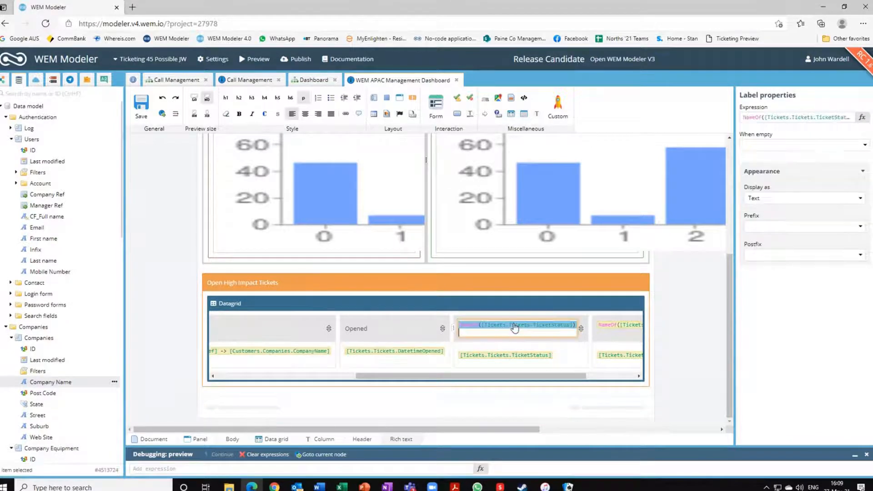
text(Status)
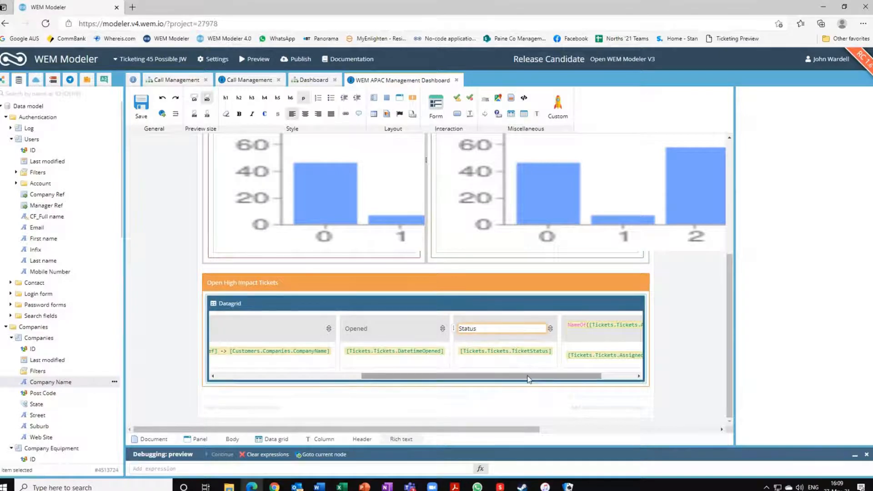
click(680, 343)
drag(555, 378, 616, 378)
double_click(575, 326)
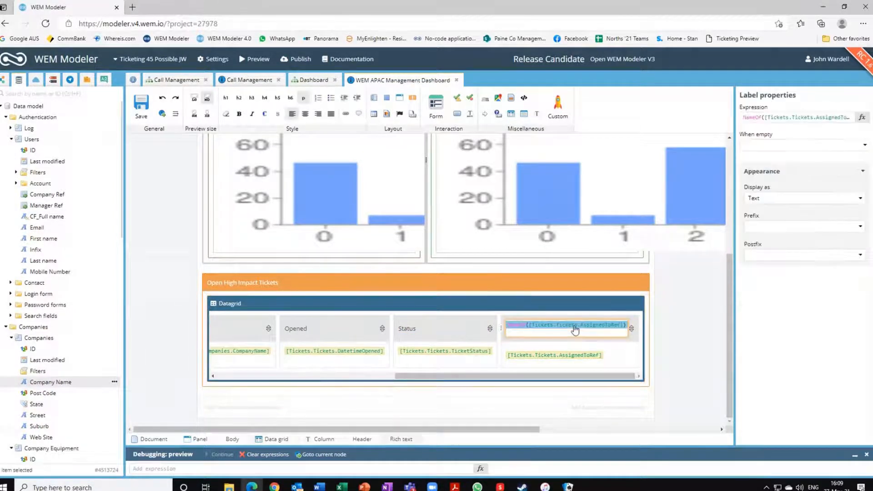
text(Owner)
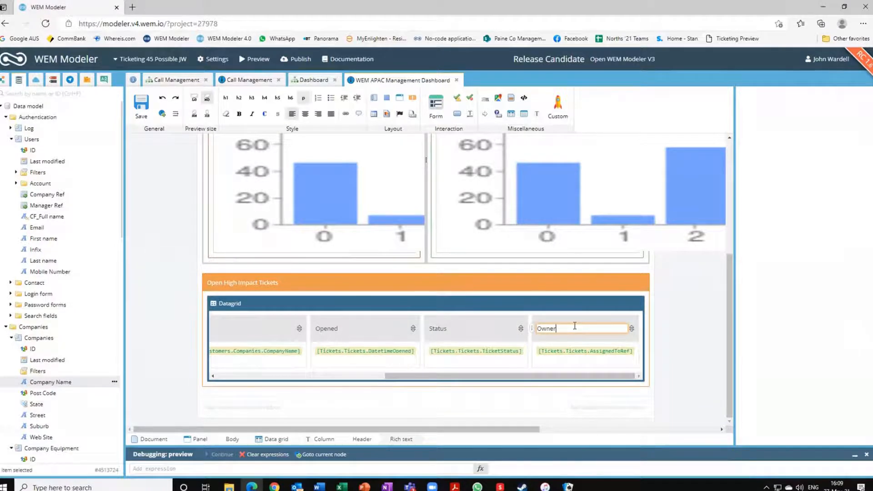
- Extend the Owner column's label expression with -> and the Users list's CF_Full name field, apply it, and save the template
click(574, 355)
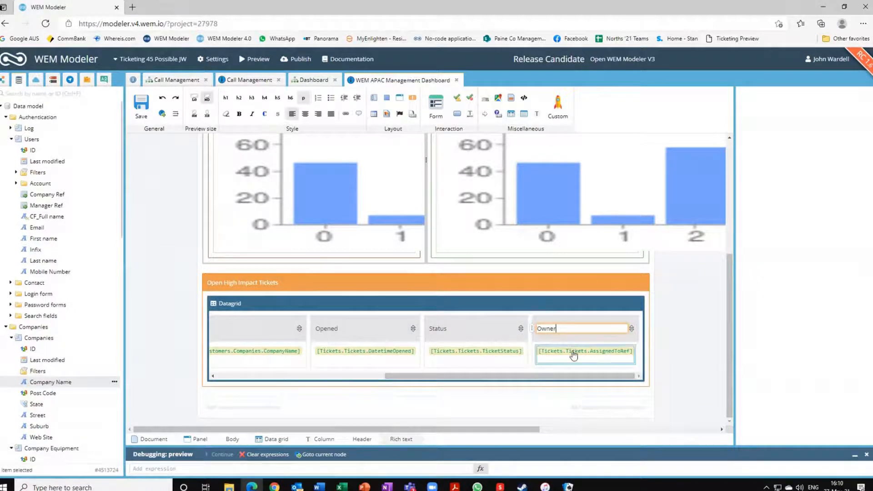
click(574, 355)
double_click(574, 355)
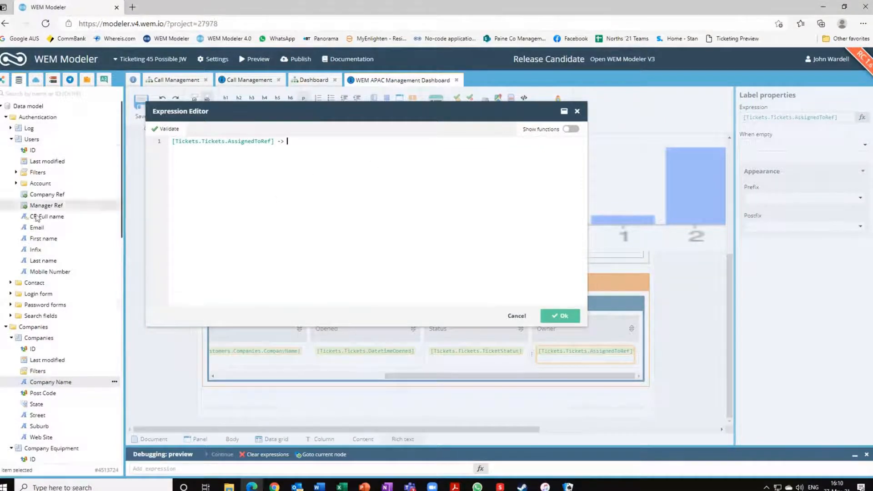
click(104, 216)
drag(127, 223, 288, 146)
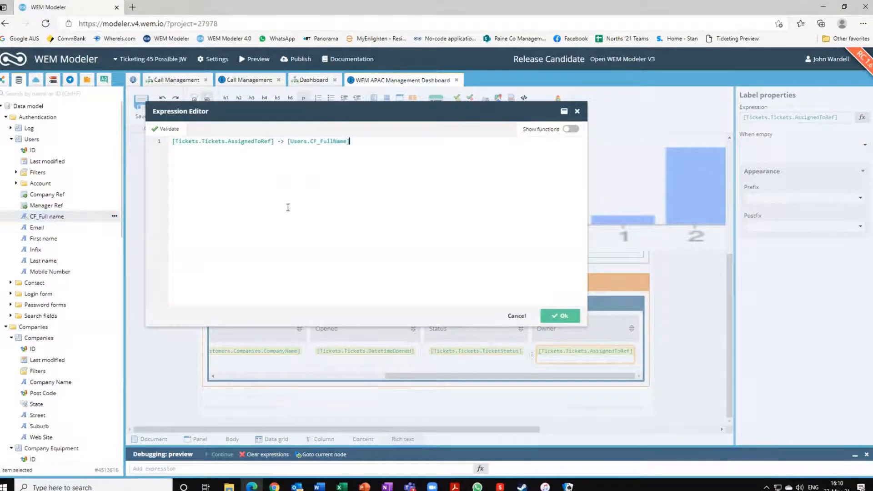
click(557, 316)
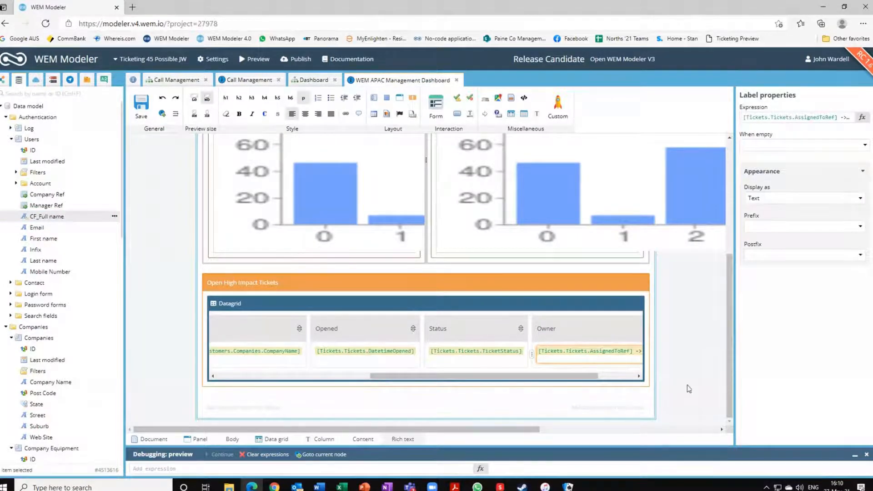
click(140, 105)
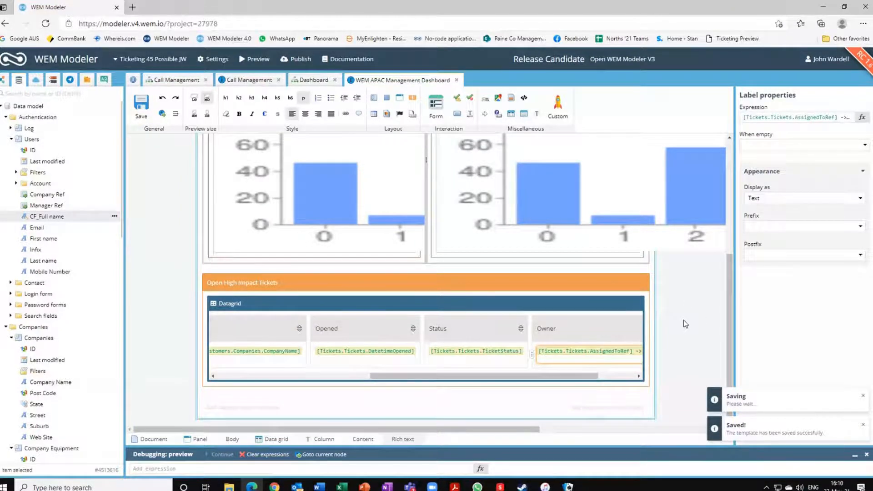
- Turn on the bordered and alternating rows options for the Open High Impact Tickets datagrid
click(647, 312)
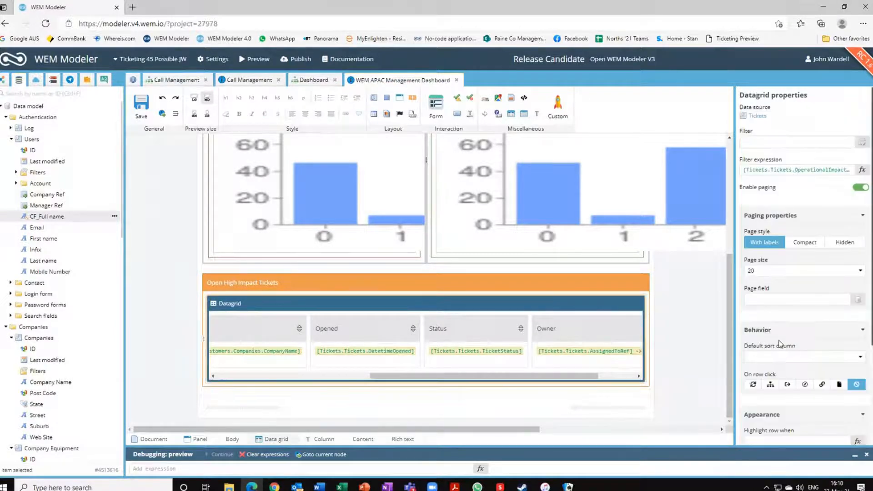
scroll(780, 344, down, 3)
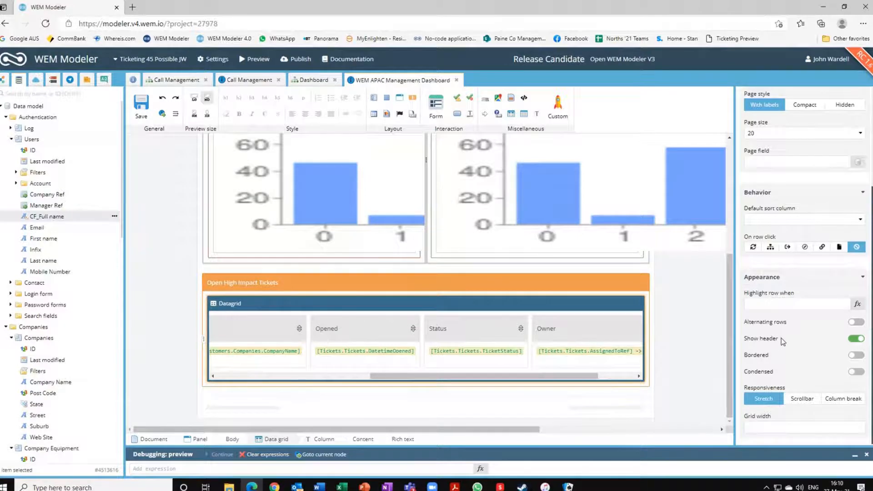
click(859, 355)
click(857, 322)
click(691, 314)
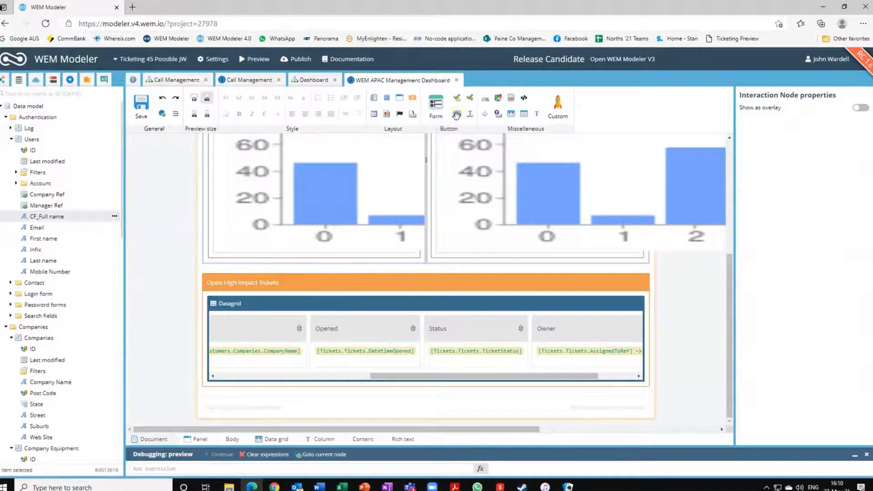
- Add a button that follows the existing button exit to the page's left button bar and give it the green style
drag(457, 114, 220, 406)
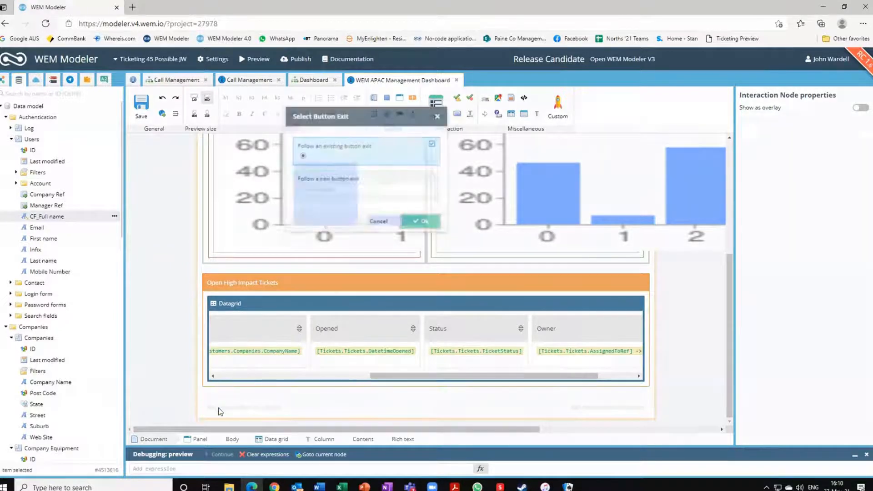
click(422, 219)
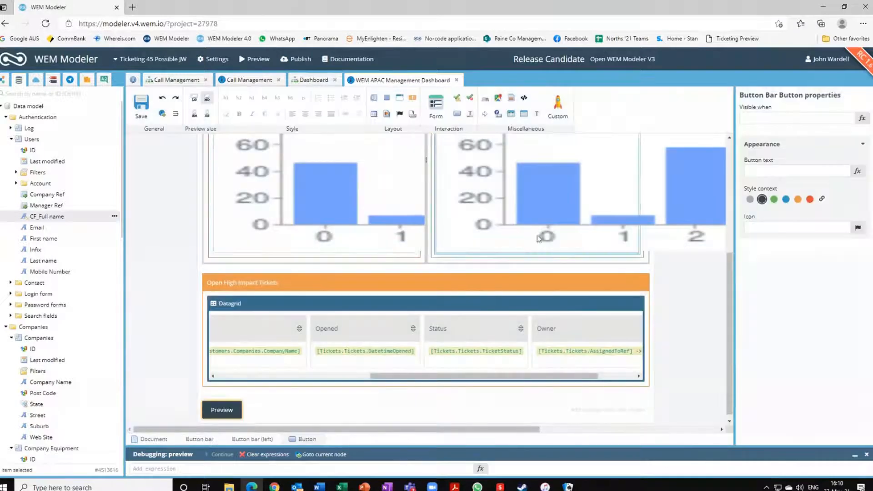
click(774, 199)
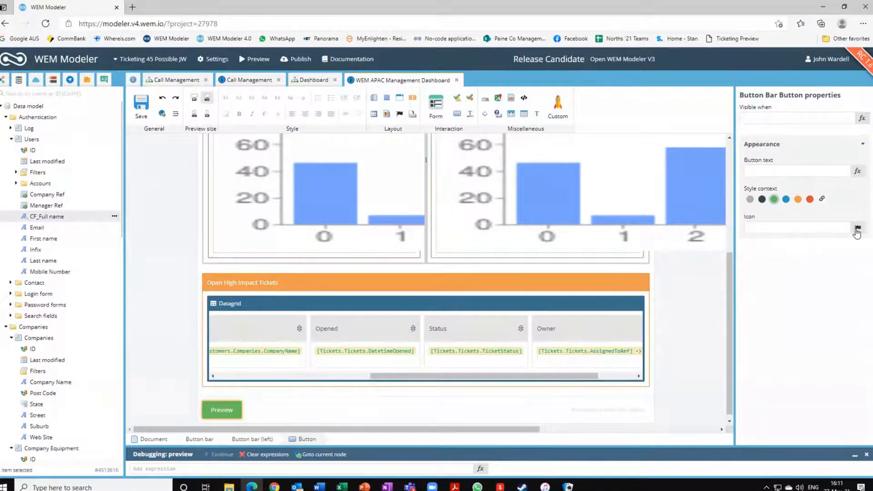
- Assign the fa-home icon to the green button and save the template
click(858, 227)
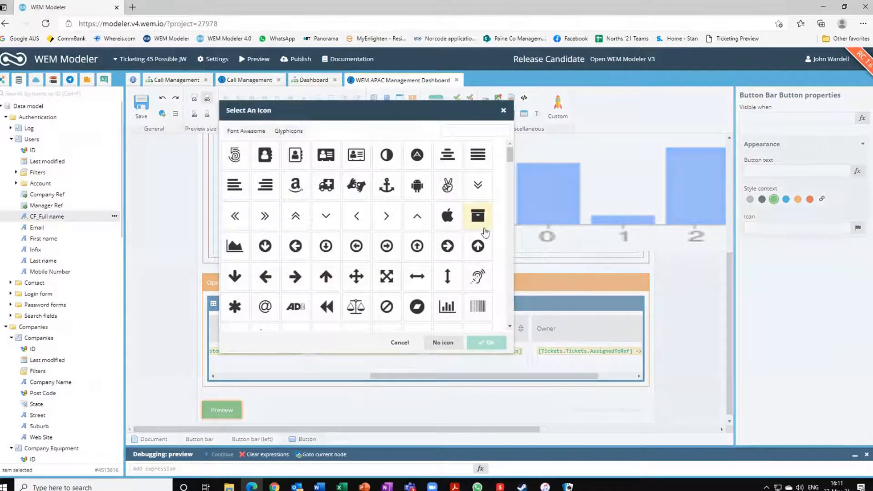
text(ho)
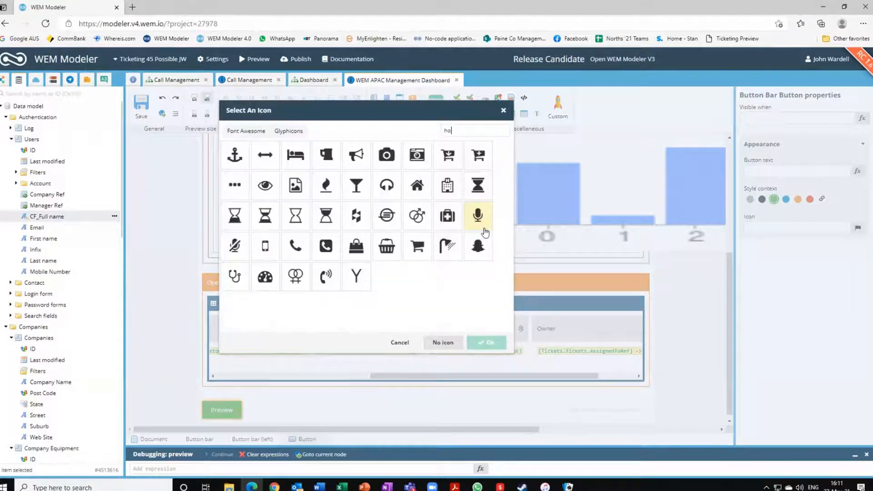
click(417, 185)
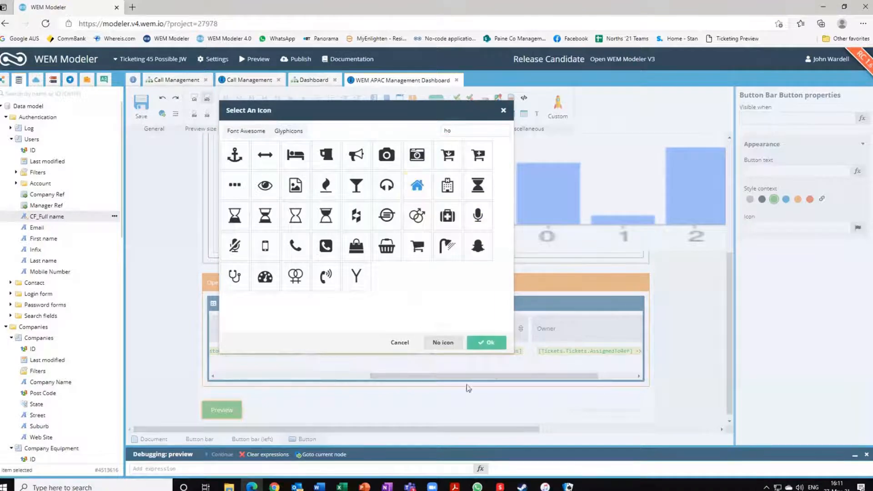
click(477, 349)
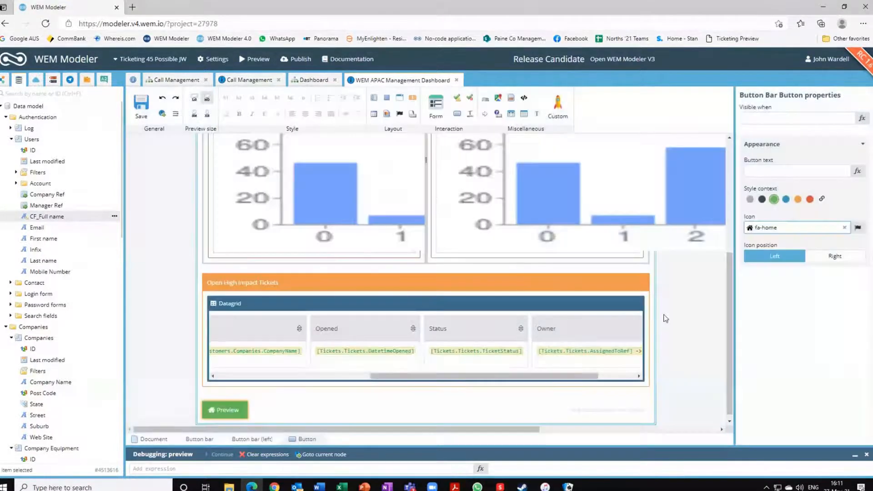
click(691, 303)
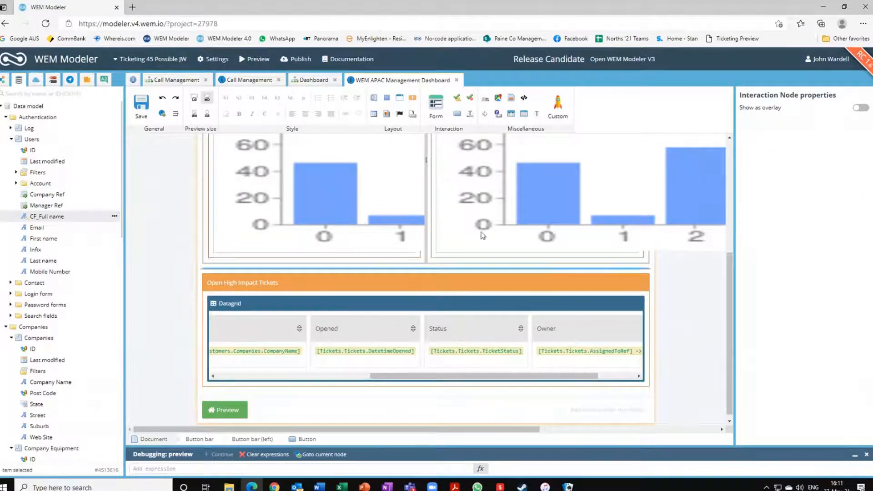
click(138, 109)
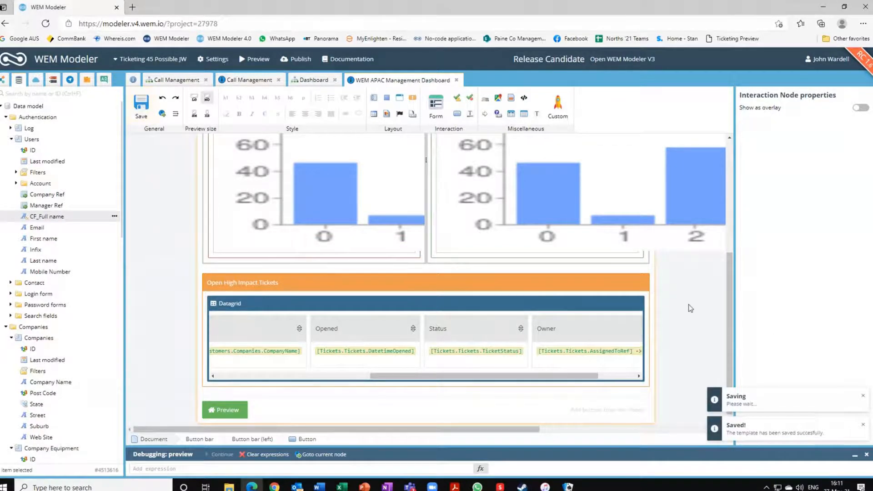
- Review the full dashboard page layout and the Dashboard flowchart, including the properties of the node that starts listening at "Ticket"
scroll(690, 308, up, 5)
scroll(690, 308, down, 5)
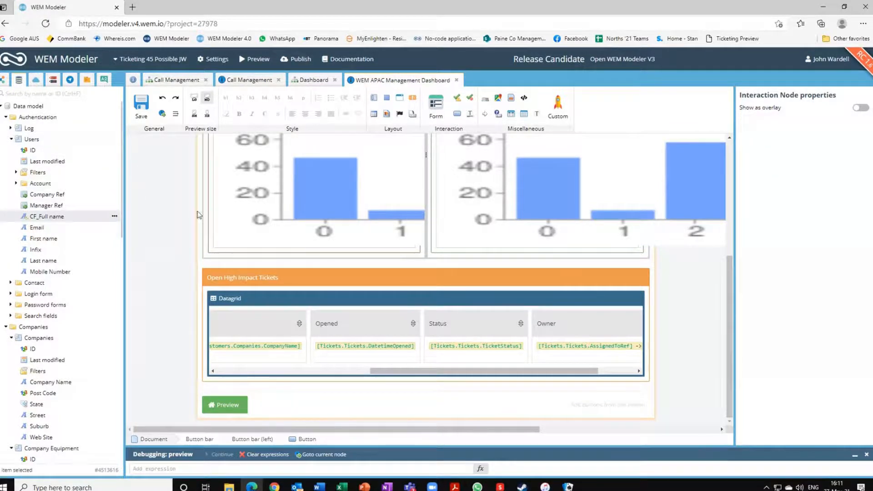
click(313, 80)
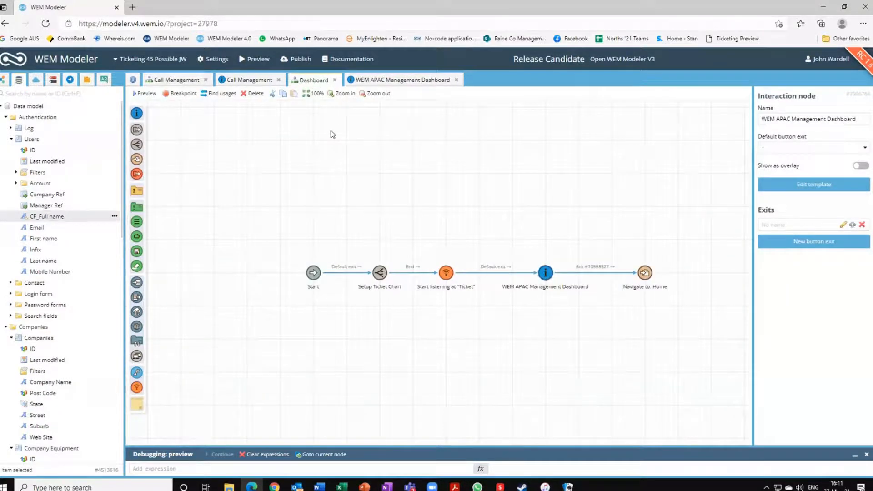
click(375, 81)
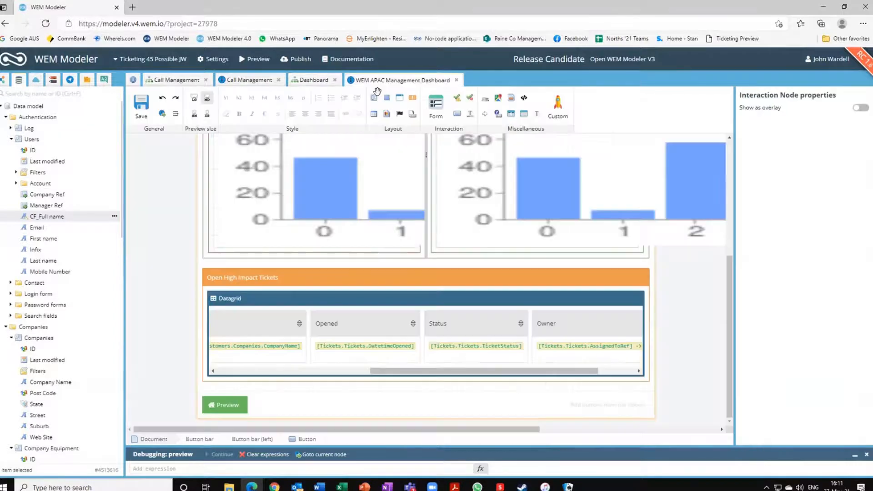
scroll(687, 300, up, 5)
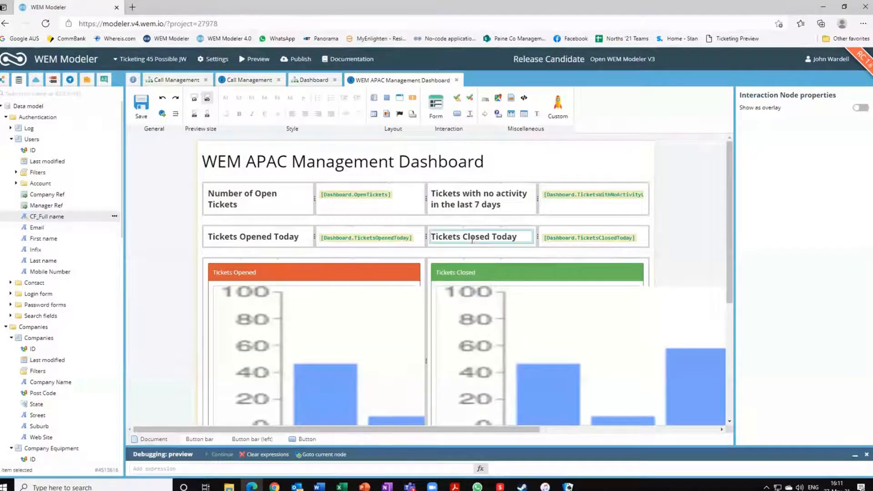
scroll(659, 273, down, 2)
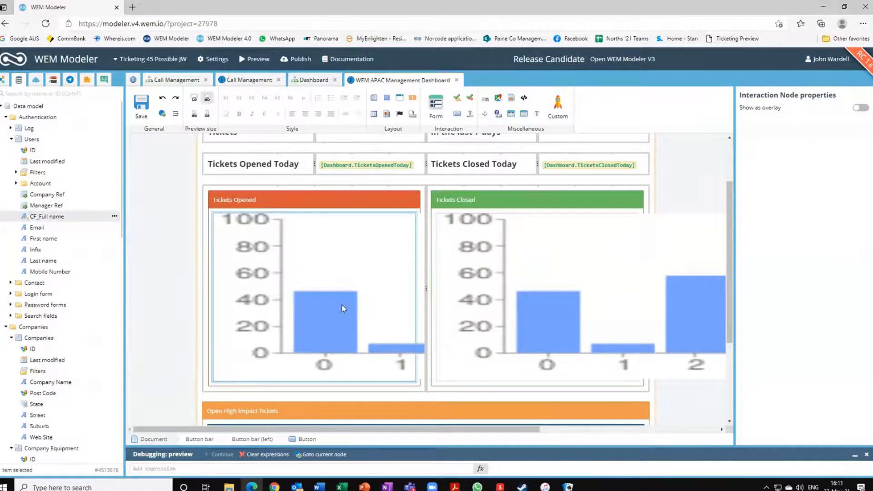
scroll(345, 305, down, 3)
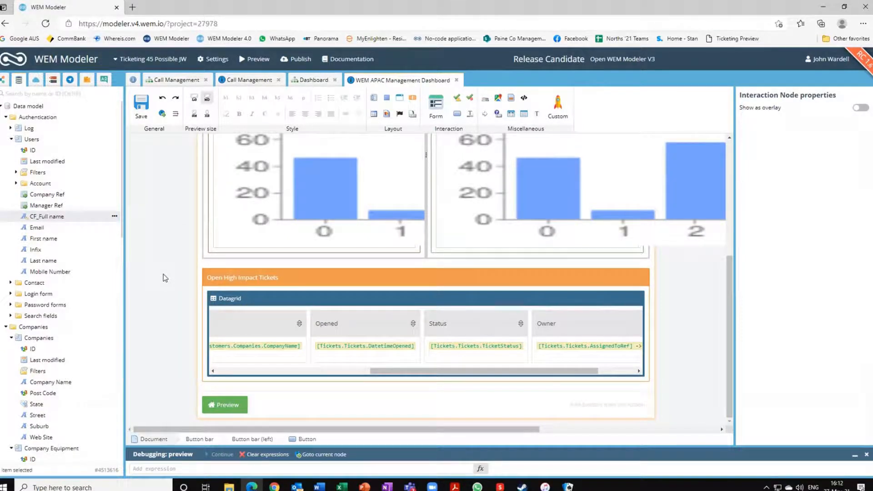
click(310, 83)
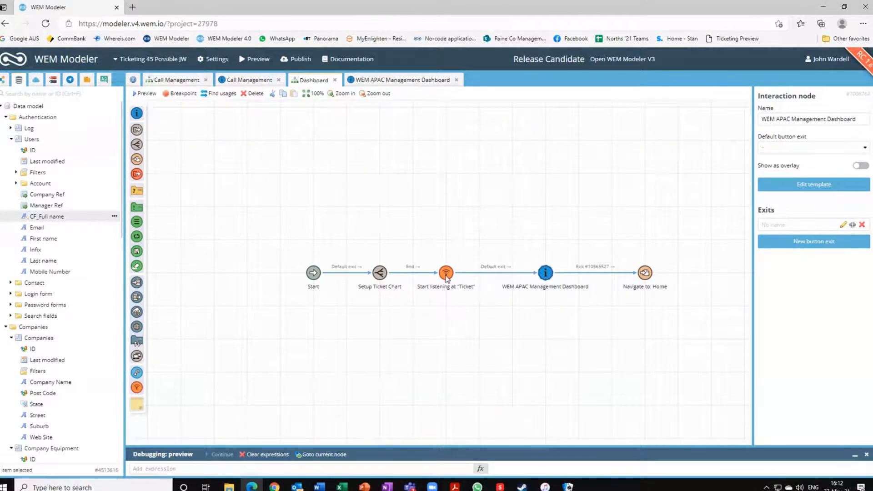
click(446, 273)
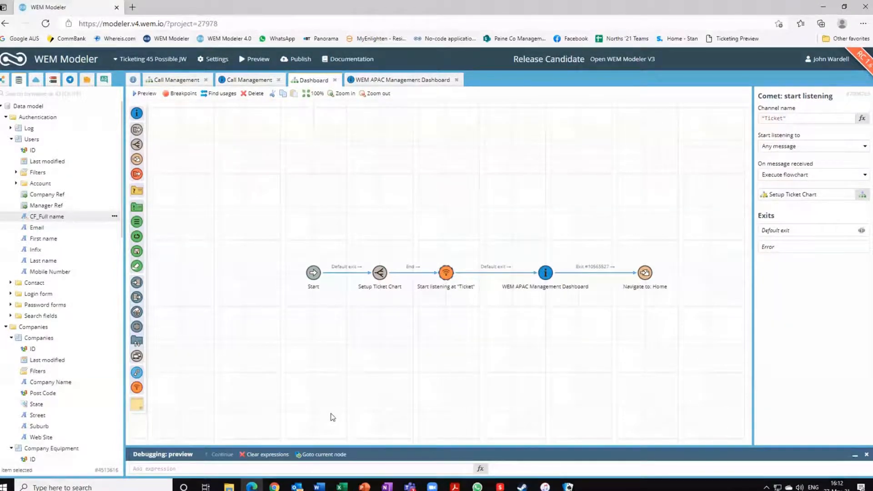
- Switch to the PowerPoint presentation, show the Application Workflow slide full screen, and end the slide show
click(364, 486)
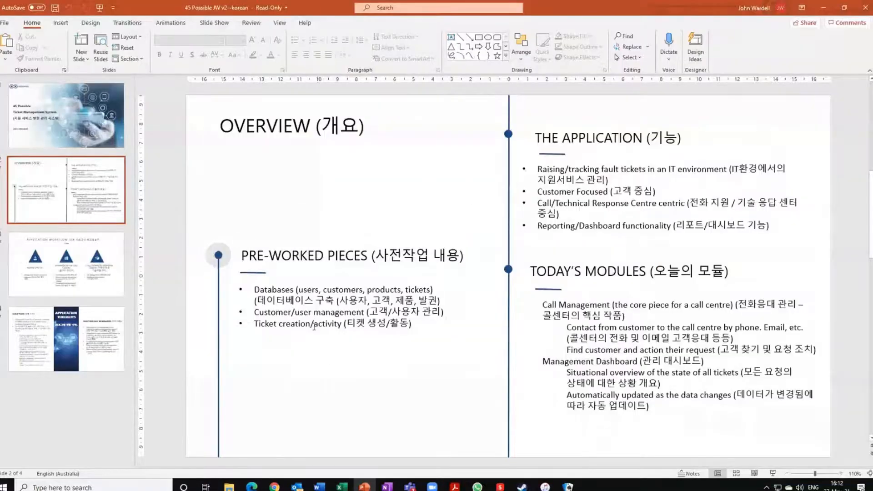
click(53, 253)
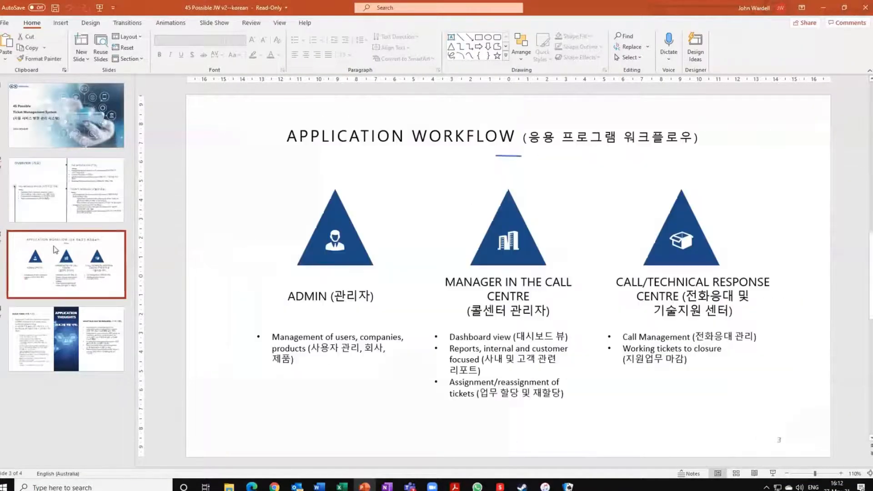
click(773, 474)
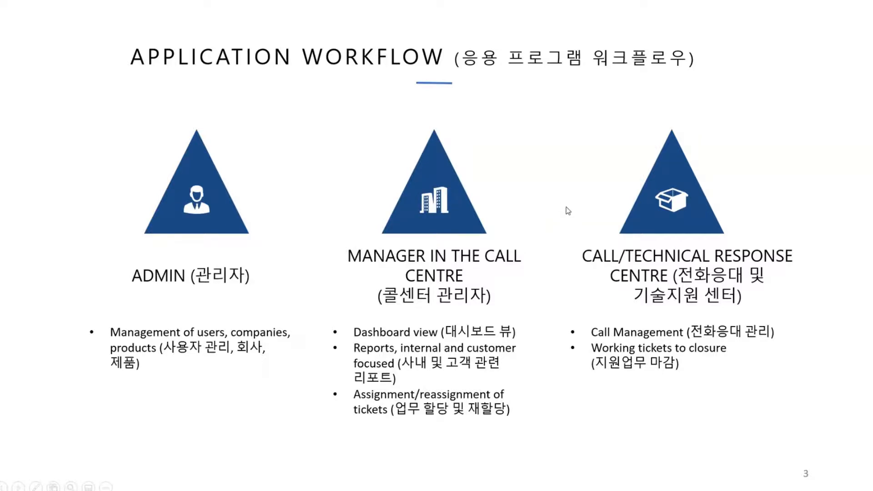
key(Escape)
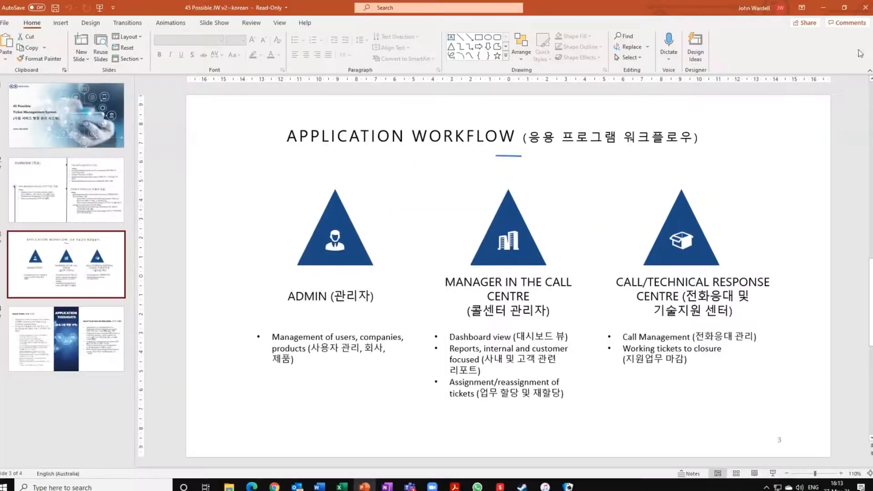
- Switch back to WEM Modeler, start the application preview, and save the WEM APAC Management Dashboard template
click(824, 8)
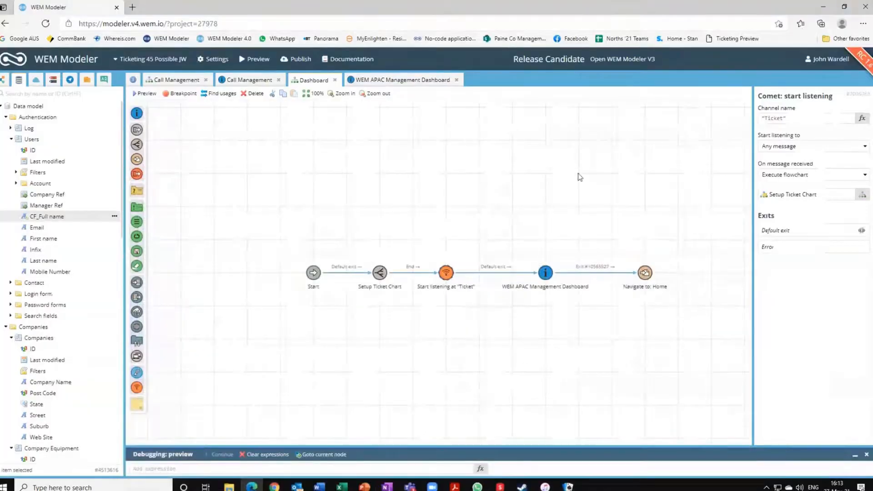
click(249, 62)
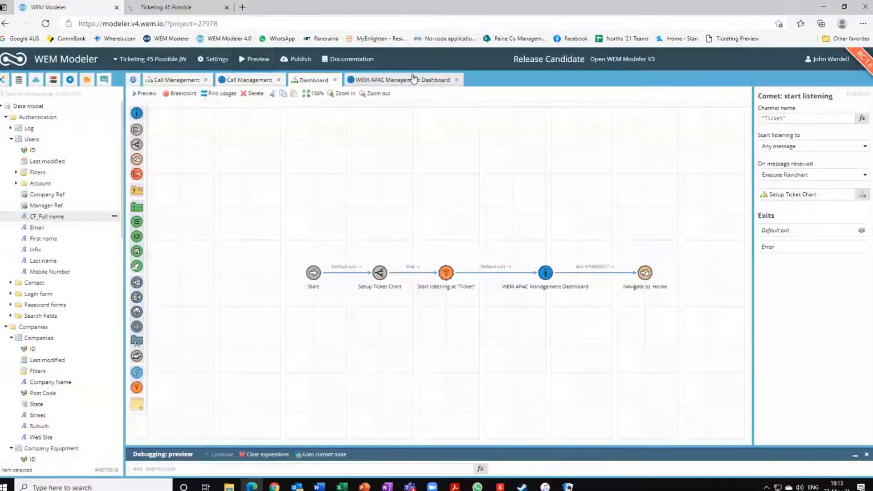
click(405, 80)
click(142, 107)
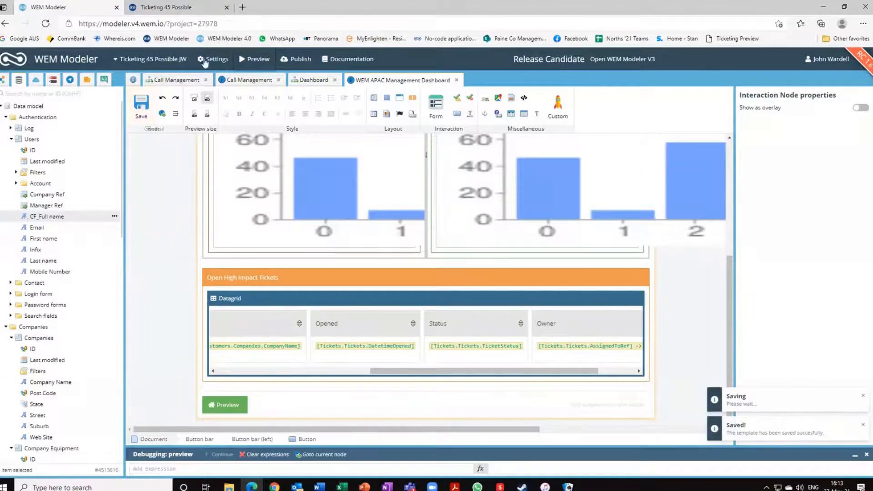
- Log in to the preview with the prefilled CSO account and open the Company One customer found by last name in Call Manager
click(177, 8)
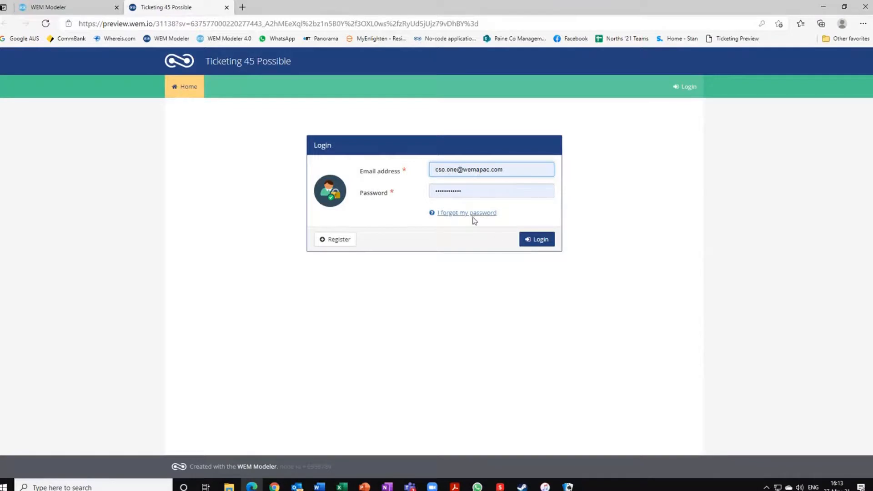
click(538, 242)
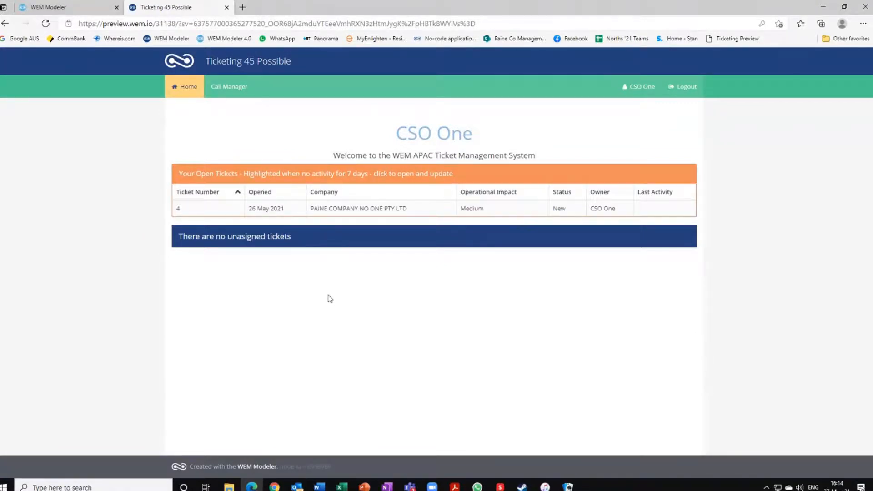
click(227, 89)
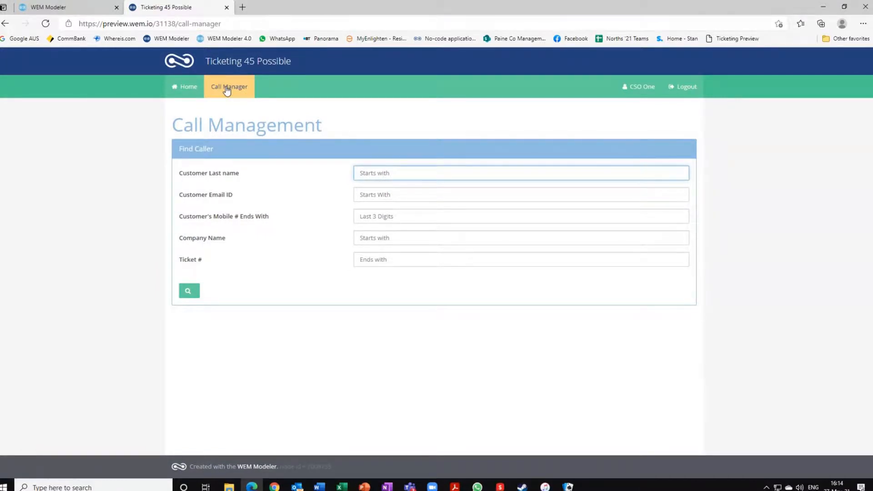
text(War)
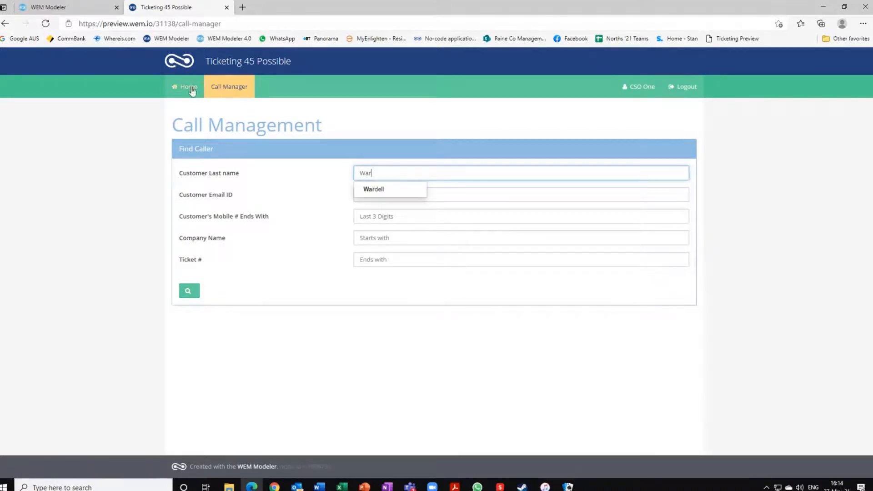
click(372, 190)
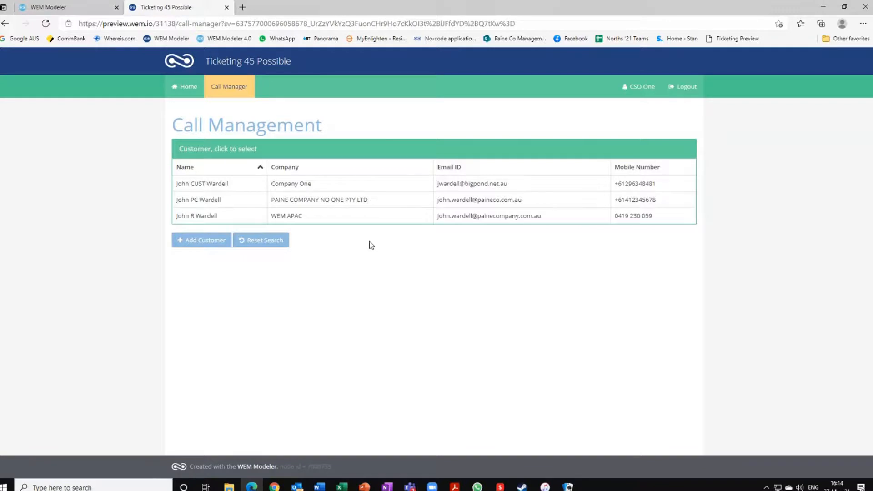
click(307, 185)
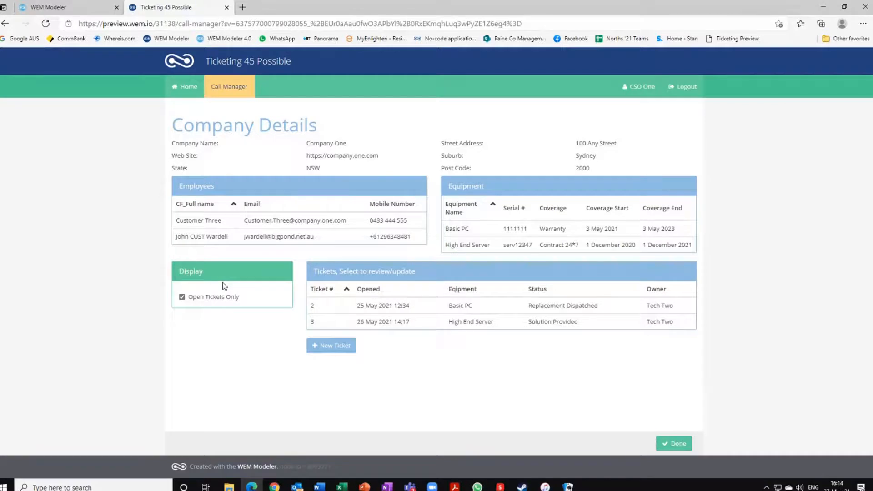
- Search Call Manager for companies whose name starts with "com" and reset the search
click(229, 91)
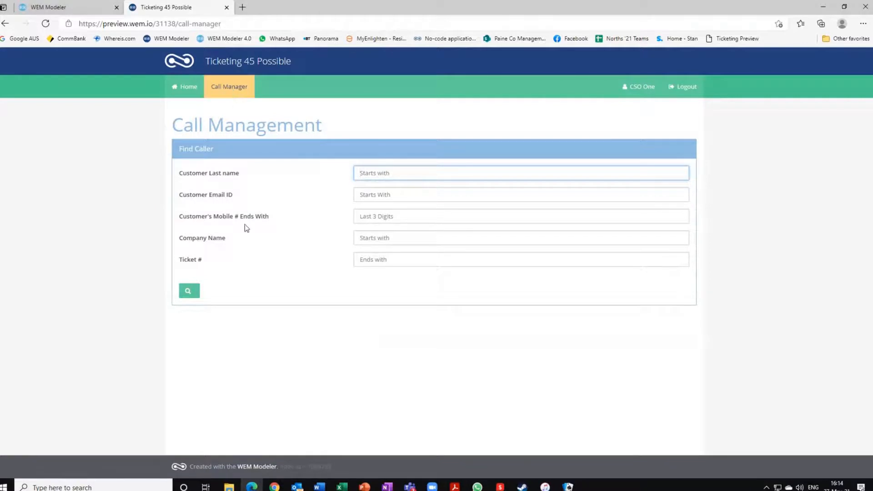
click(365, 238)
text(d)
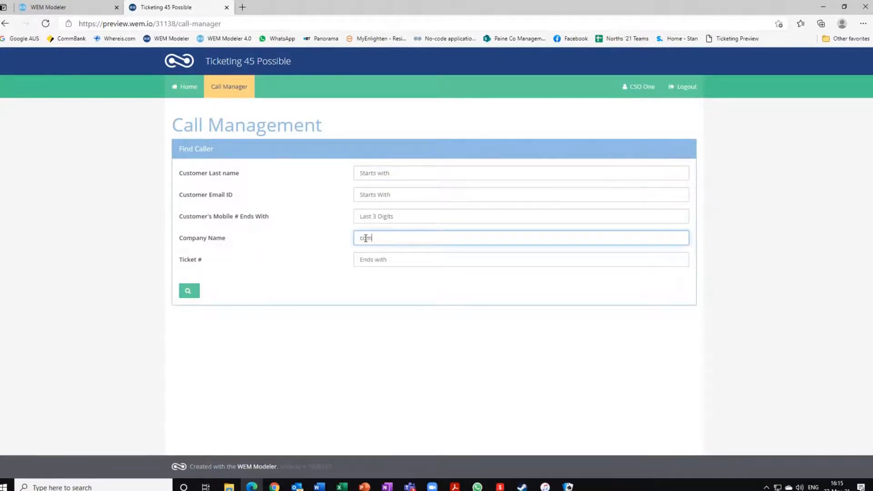
click(372, 257)
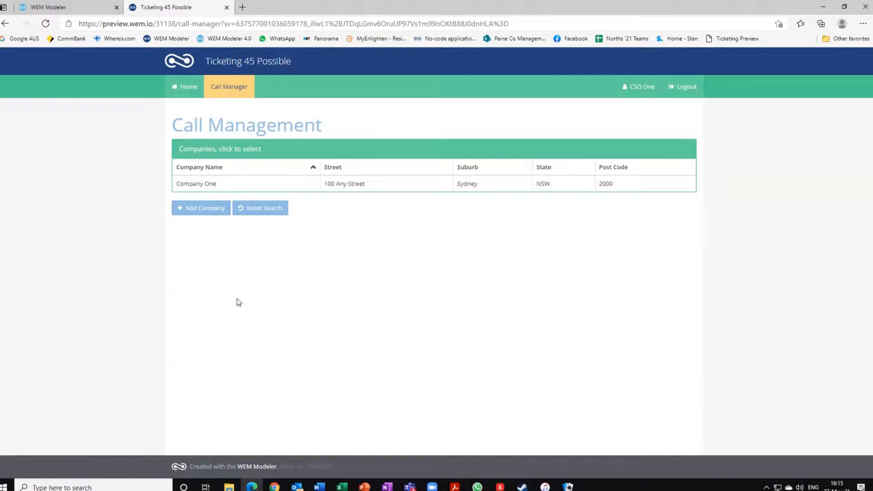
click(256, 210)
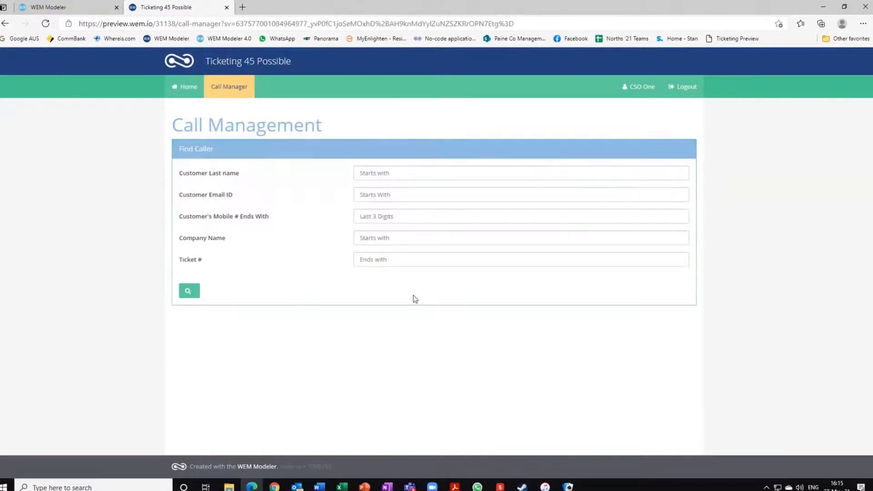
- Search Call Manager for ticket number 3, open its Ticket Information page, and exit back to Home
click(374, 264)
text(3)
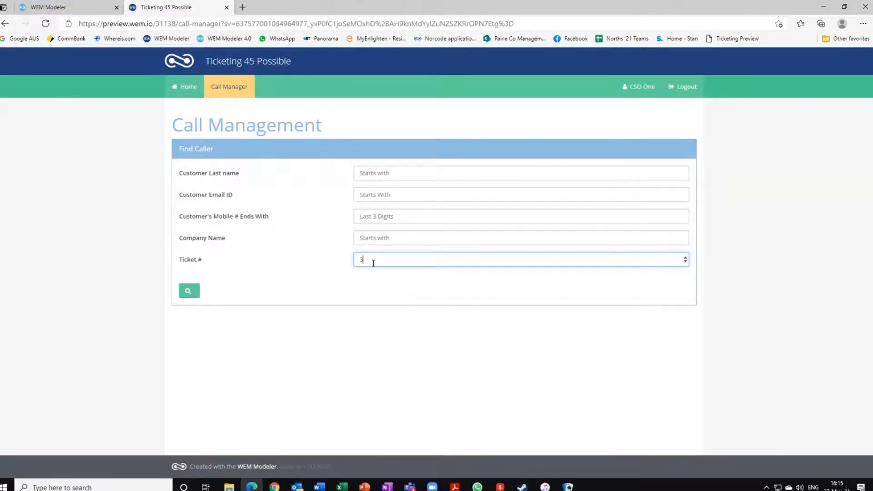
click(197, 294)
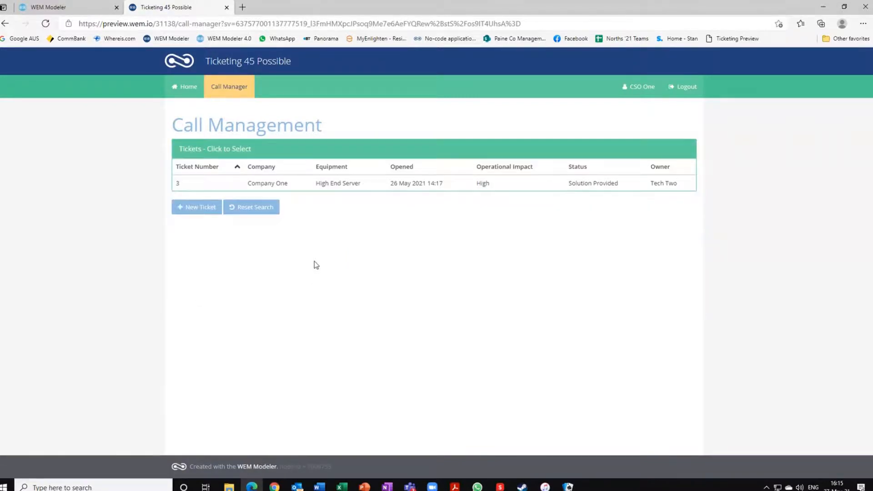
click(383, 187)
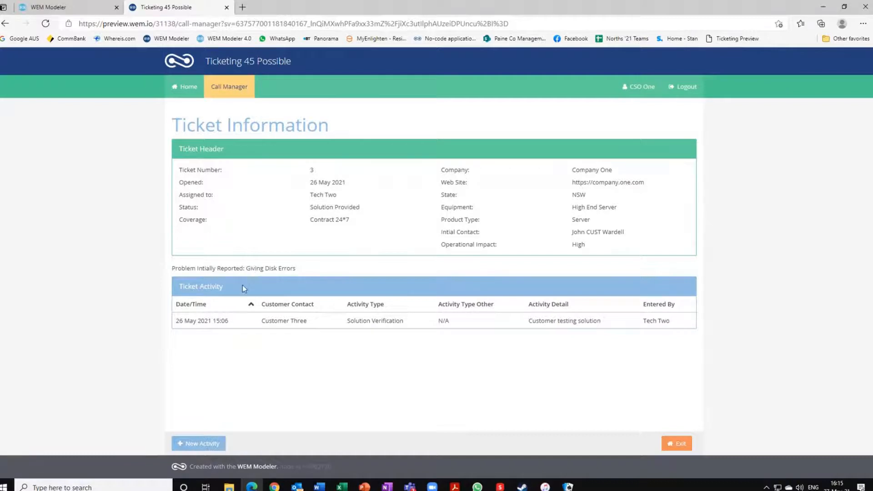
click(675, 443)
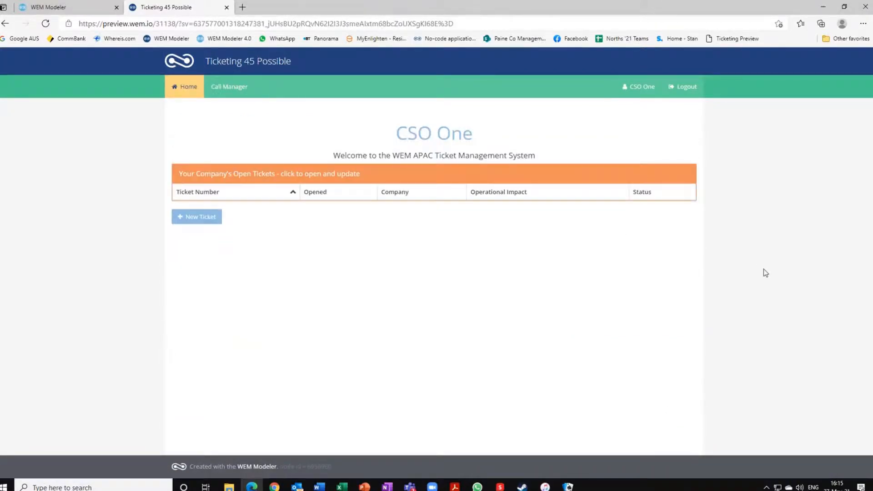
- Log out, log back in with the saved account that has management access, and open the Dashboard page
click(686, 90)
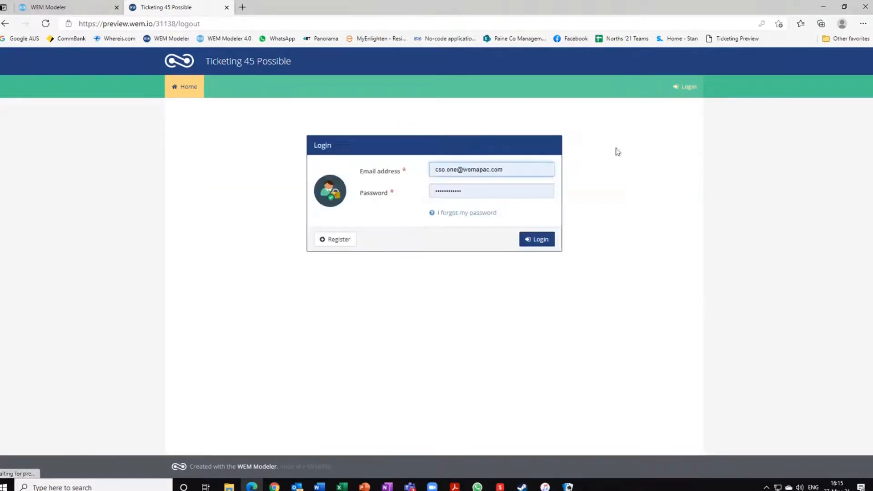
click(540, 170)
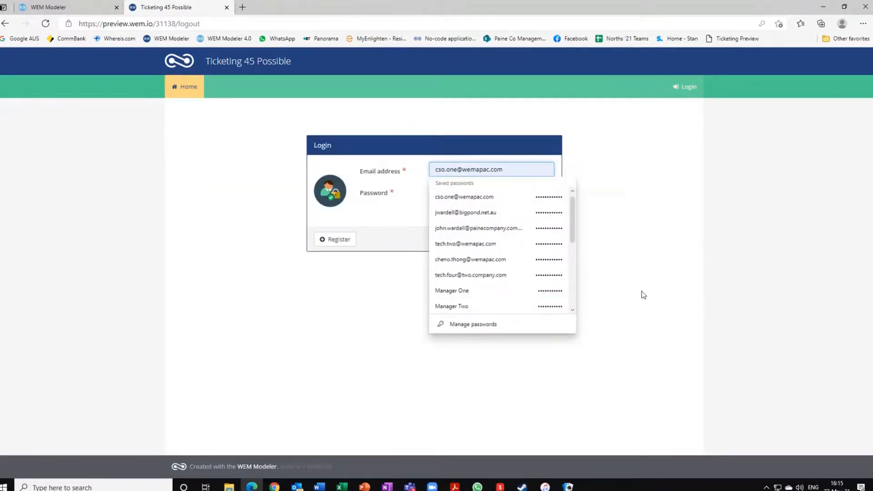
click(458, 259)
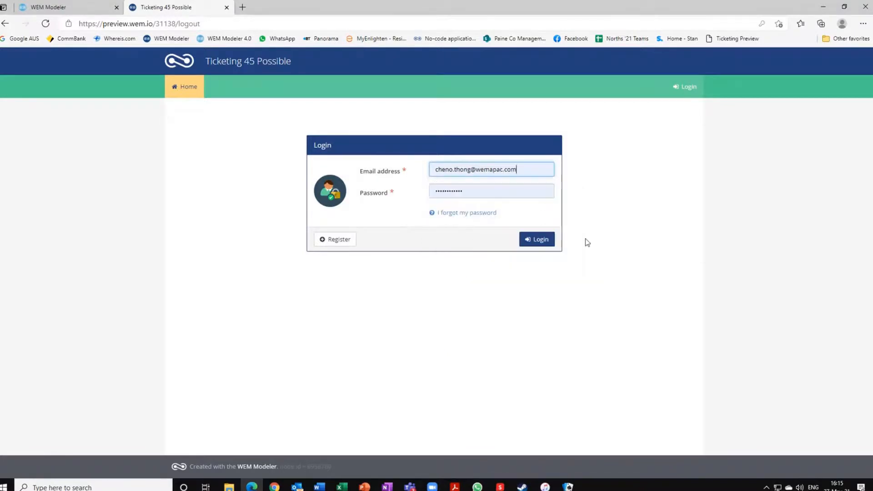
click(539, 241)
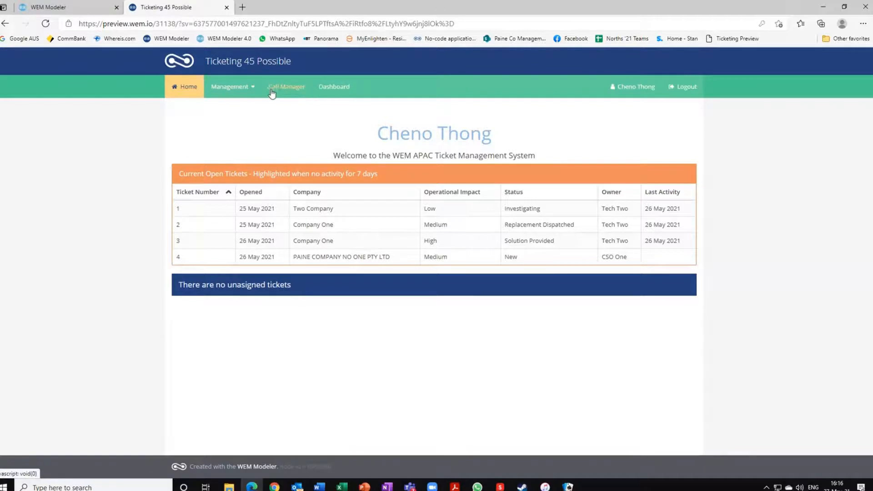
click(332, 89)
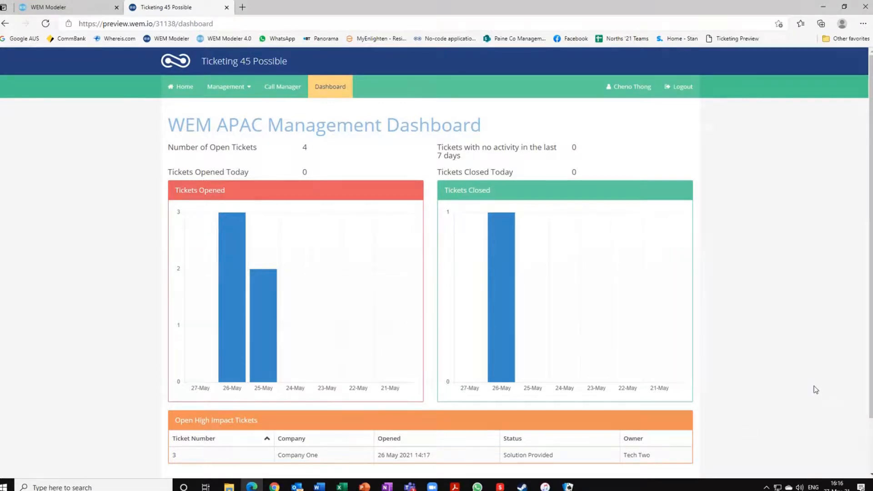
- Switch to Chrome, sign in to WEM Modeler with the prefilled credentials, and open the Ticketing 45 Possible JW project
click(274, 487)
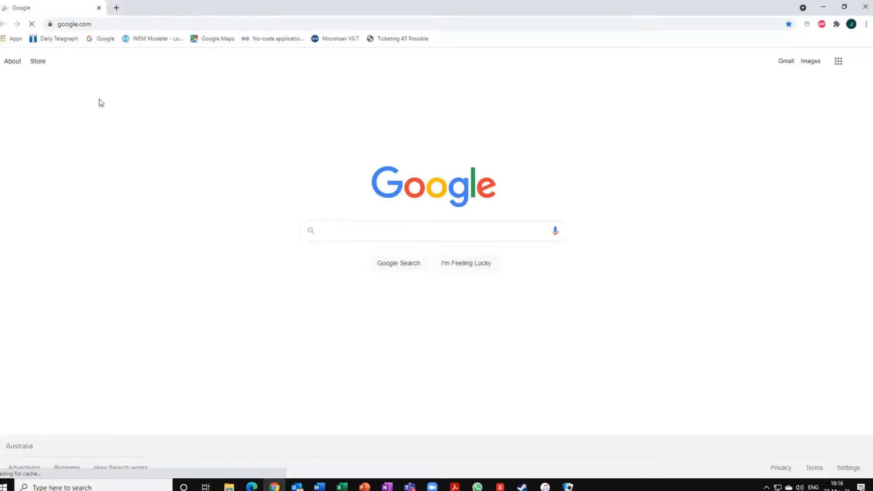
click(148, 40)
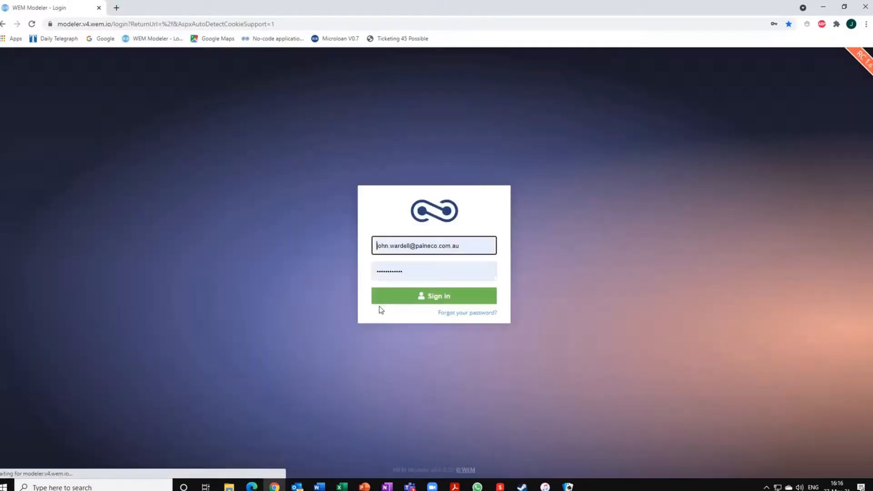
click(416, 299)
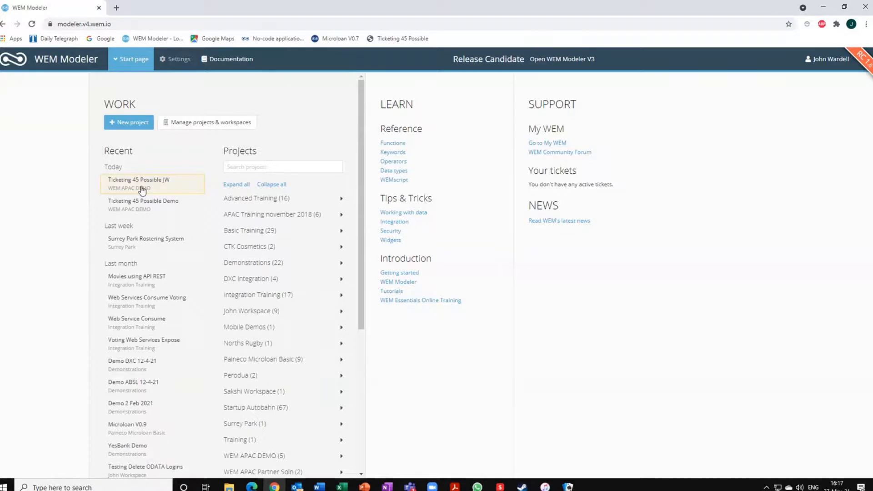
click(128, 186)
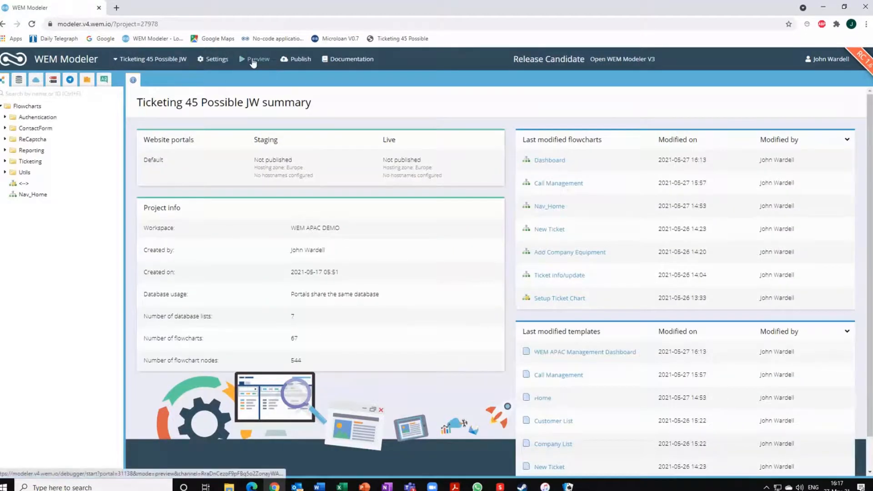
- Preview the project in Chrome, logging in with the prefilled management account, and open the Dashboard page
click(252, 62)
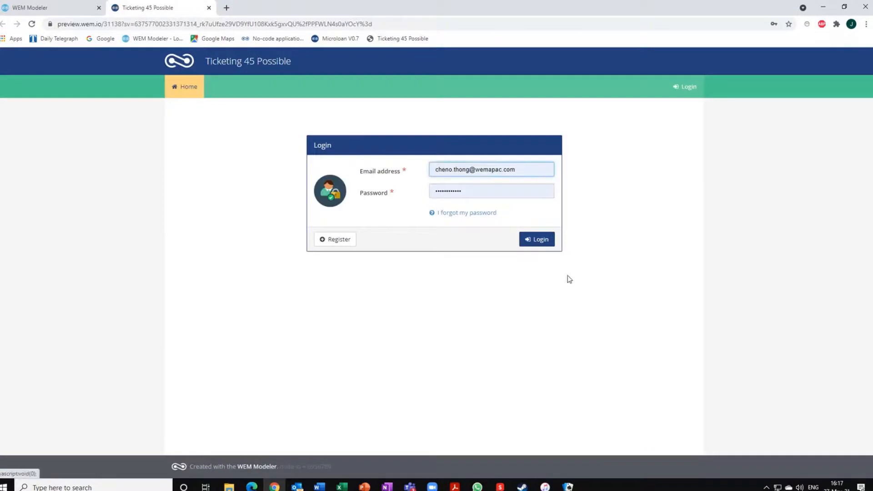
click(521, 169)
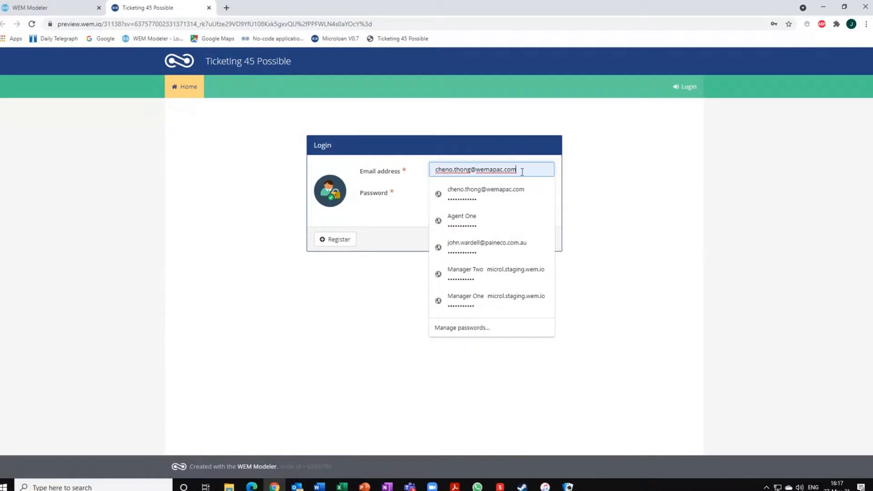
drag(522, 170, 425, 170)
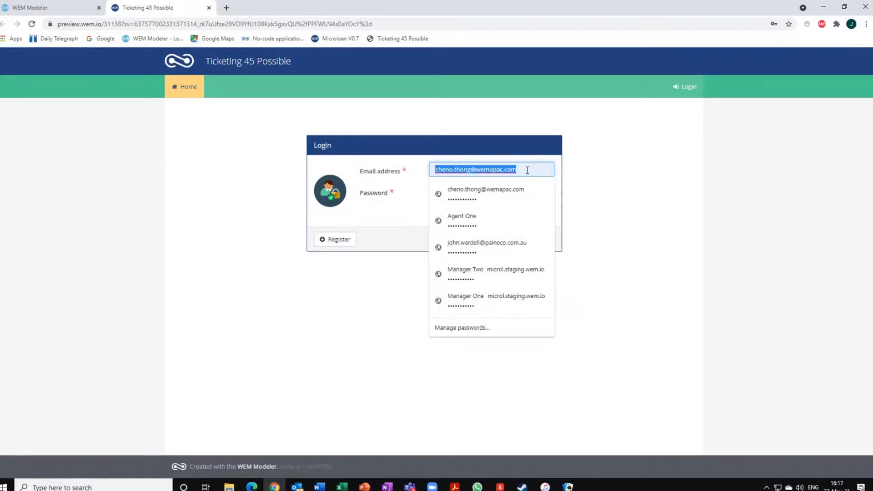
click(543, 169)
click(592, 241)
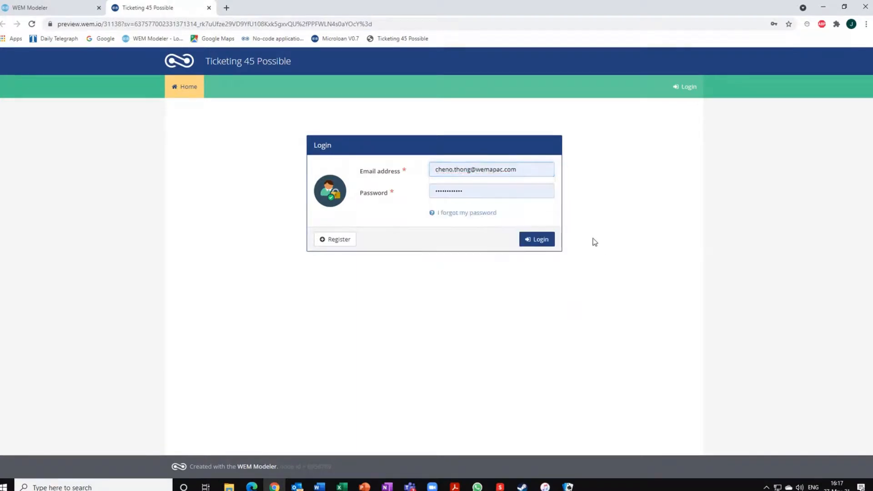
click(534, 243)
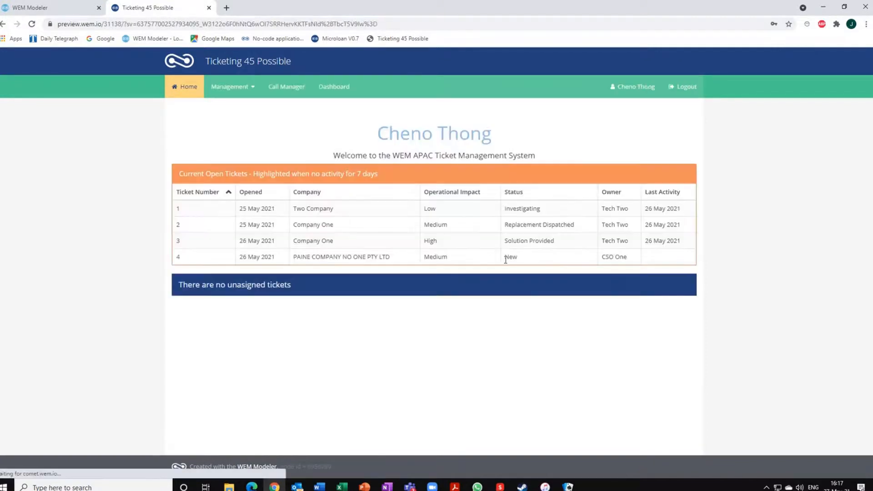
click(322, 87)
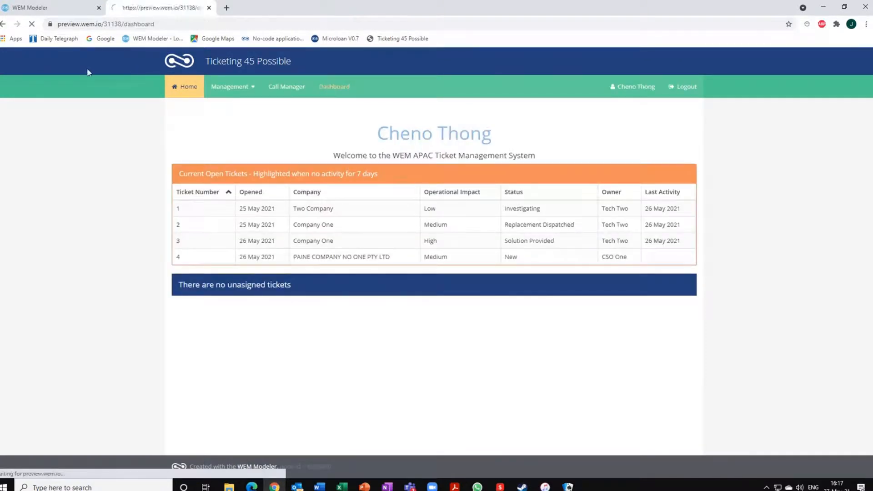
- Restore the Chrome window to a smaller size, switch to the Edge window, and log out of the preview there
click(845, 7)
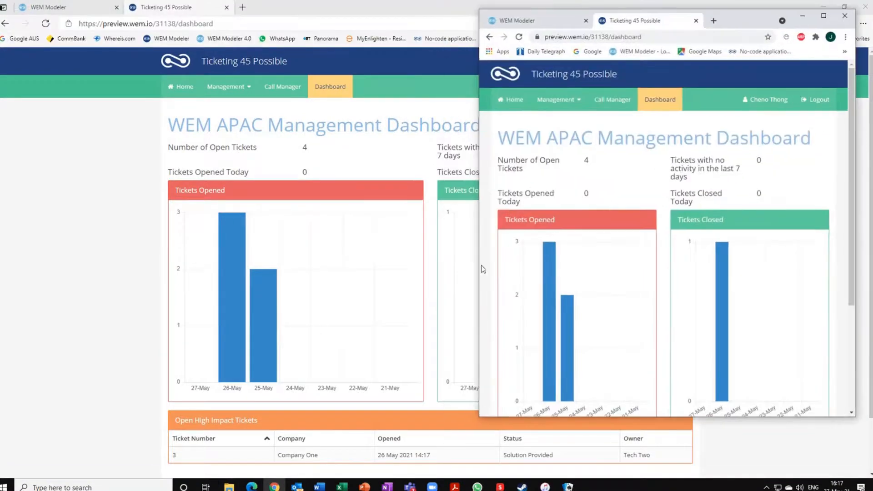
click(359, 8)
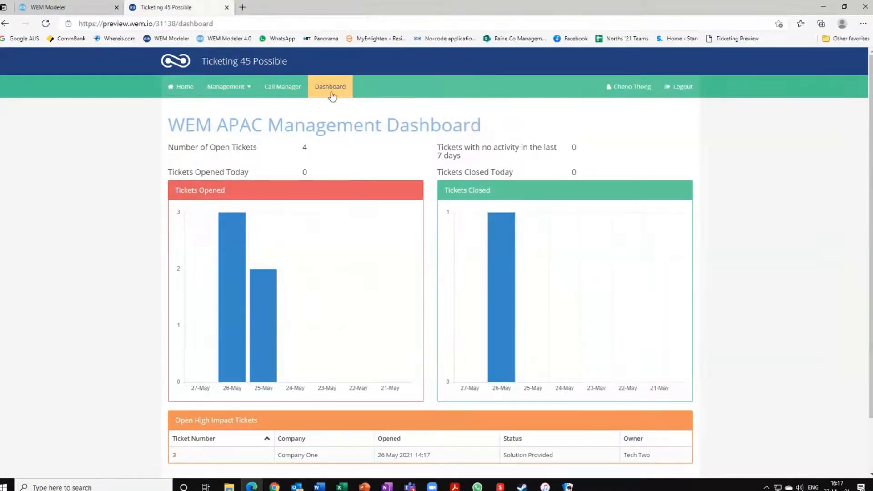
click(673, 88)
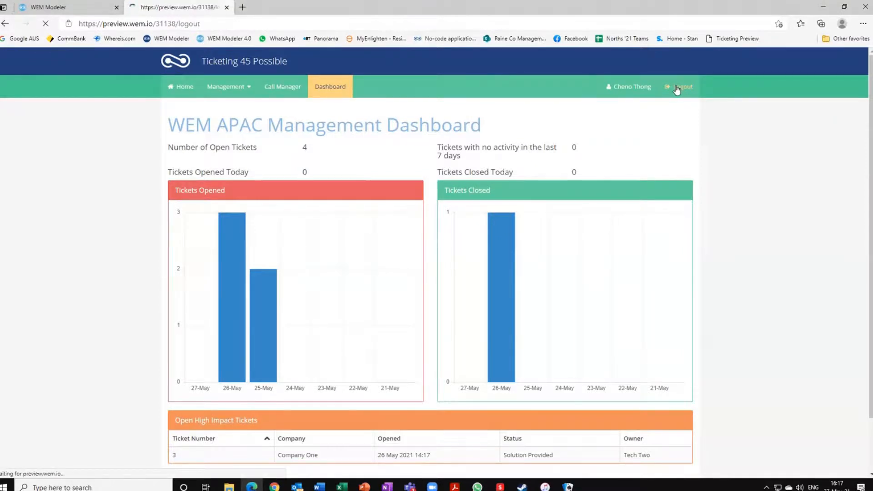
- Log in to the preview with the saved CSO One account and open the Call Manager page
click(549, 168)
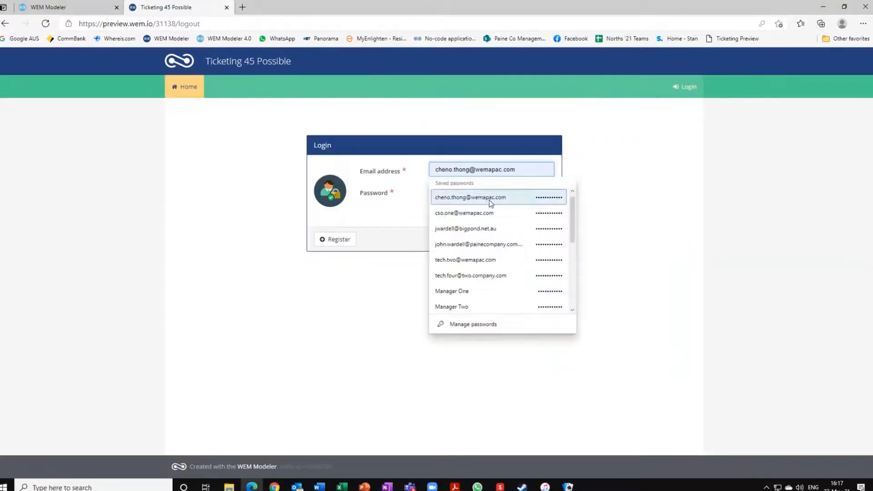
click(452, 219)
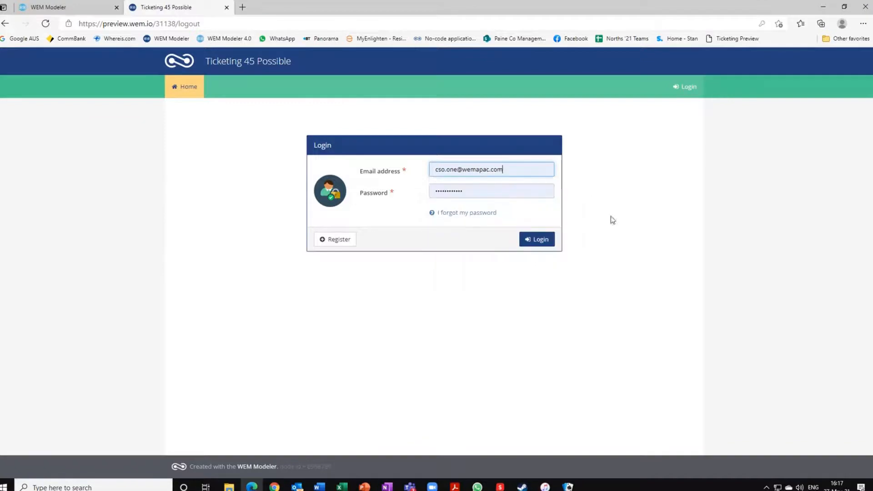
click(536, 244)
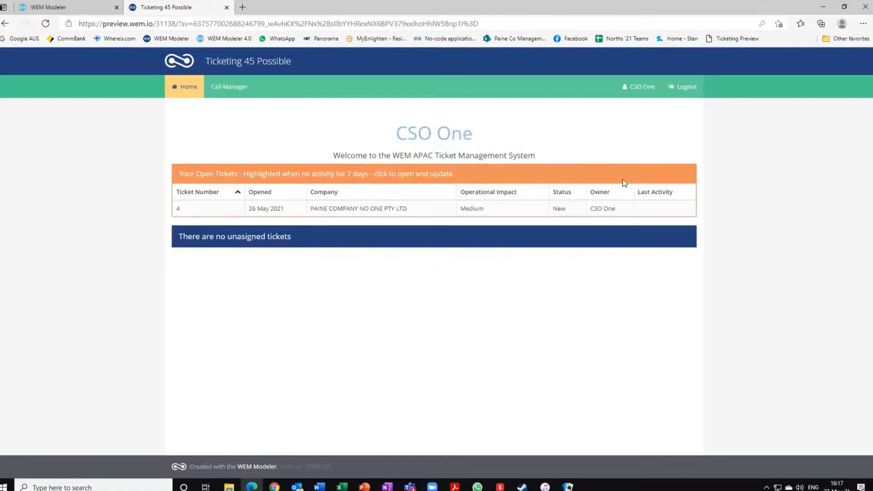
click(227, 87)
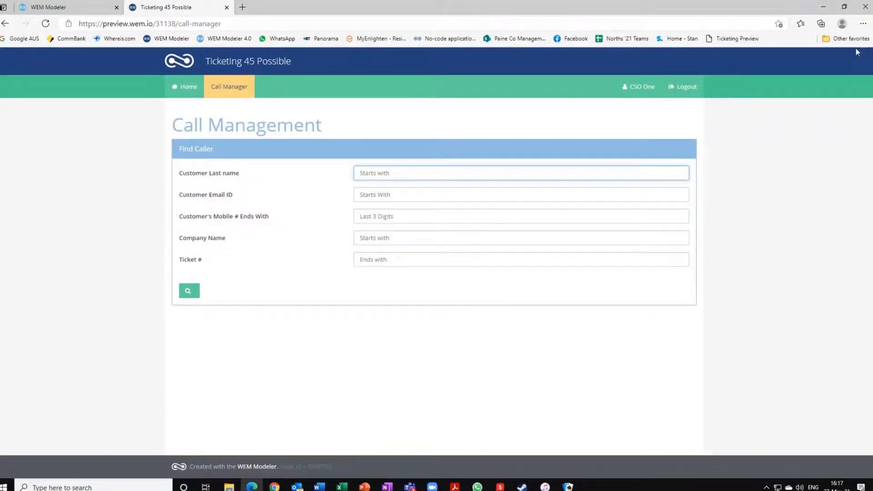
- Restore the Edge window to a smaller size beside the Chrome window and bring up WEM Modeler in Chrome
click(842, 8)
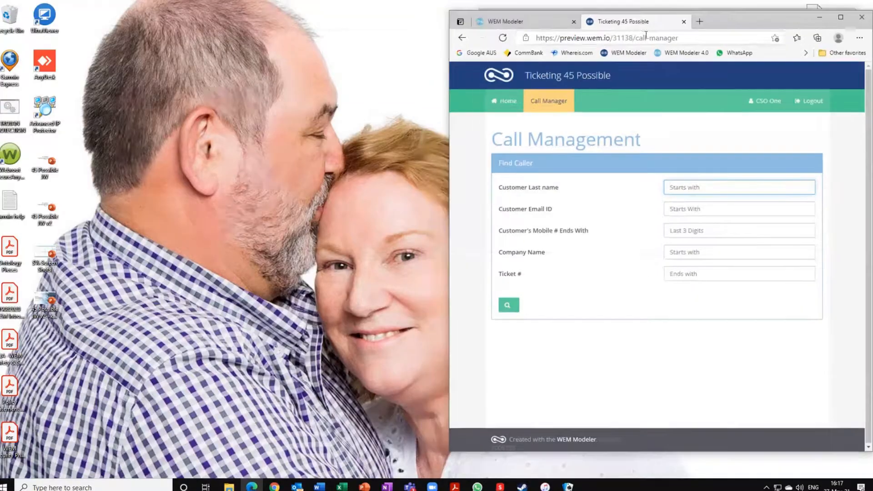
drag(719, 5, 318, 31)
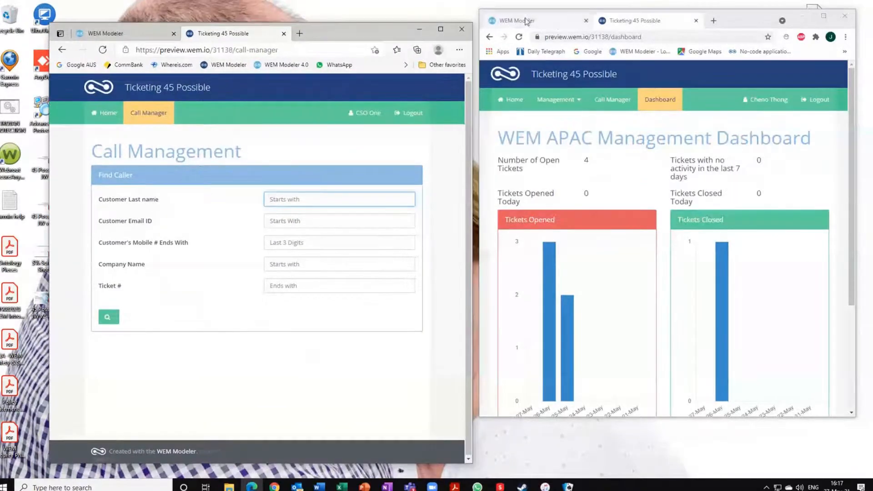
click(519, 20)
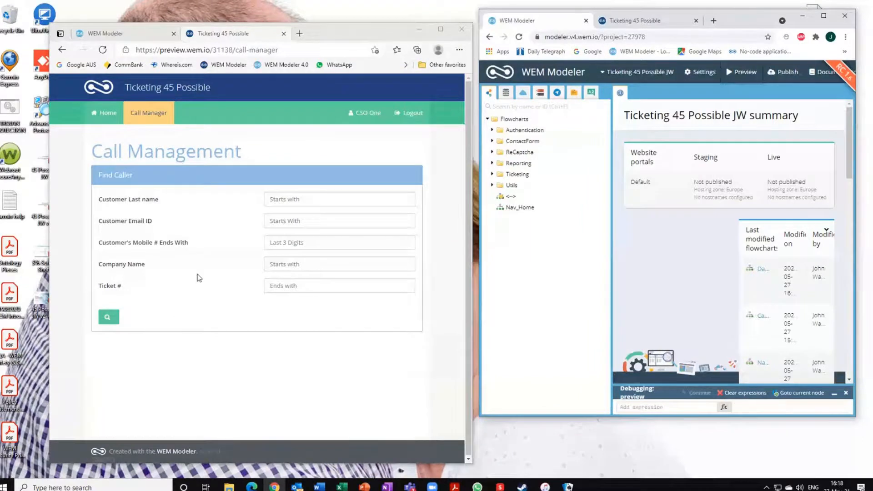
- In the Edge preview, search for ticket number 3 and open its ticket information
click(275, 287)
text(3)
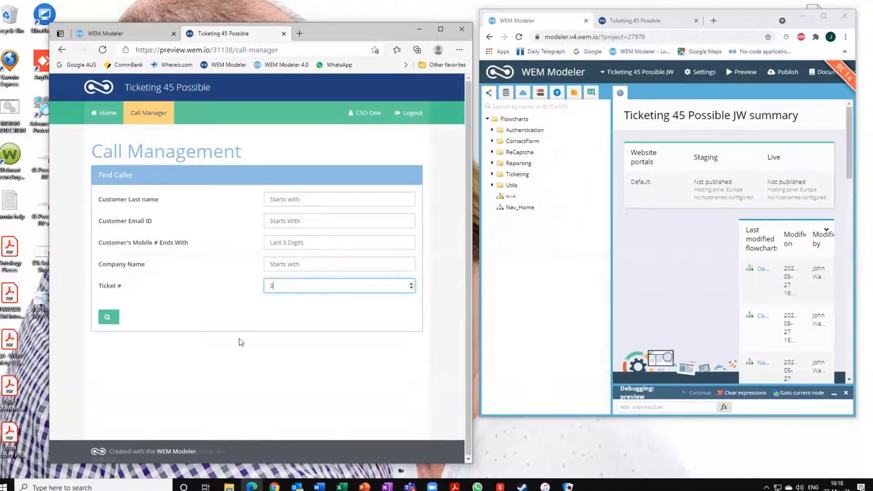
click(108, 317)
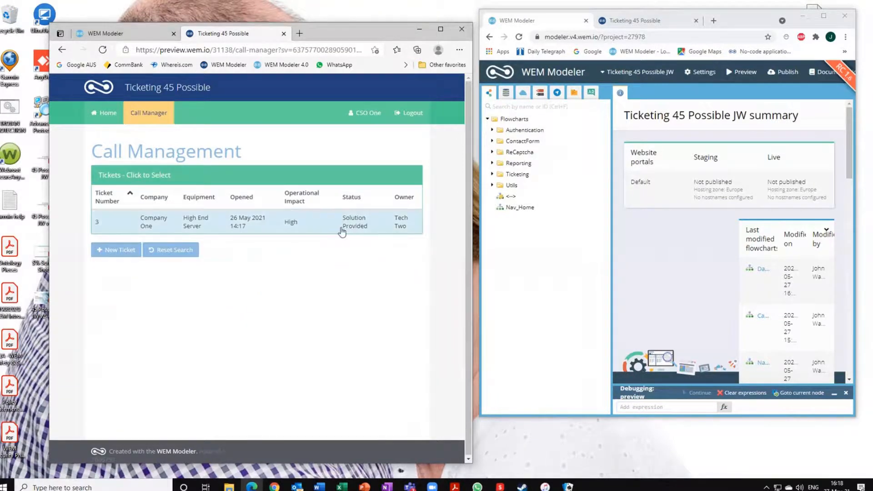
click(197, 227)
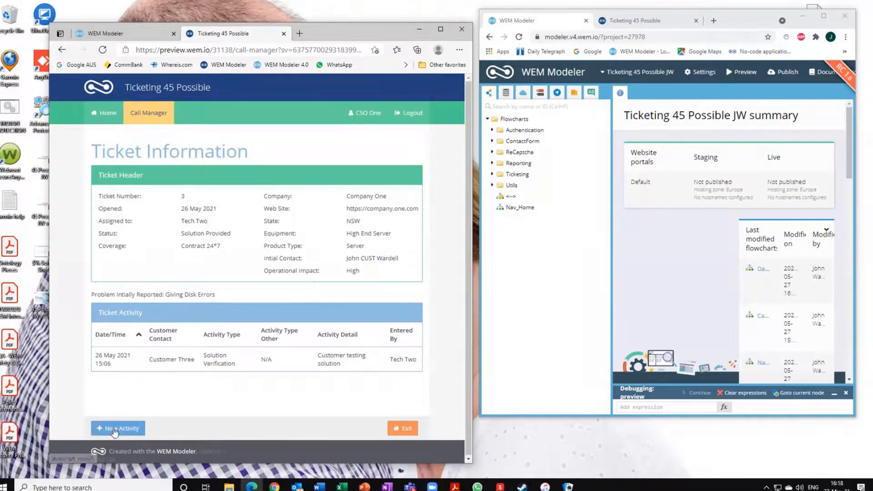
- Add a Solution Verification activity of 20 minutes with the detail "Closing ticket", set the ticket status to Closed, and save it
click(115, 431)
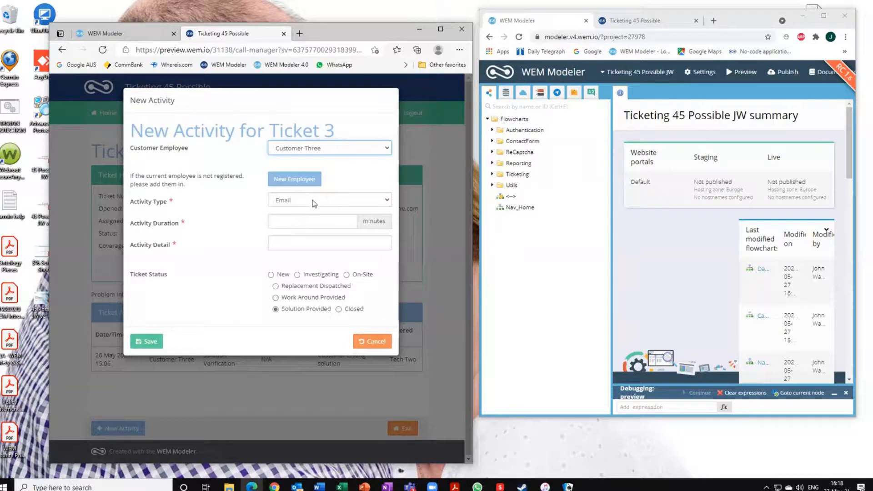
click(388, 201)
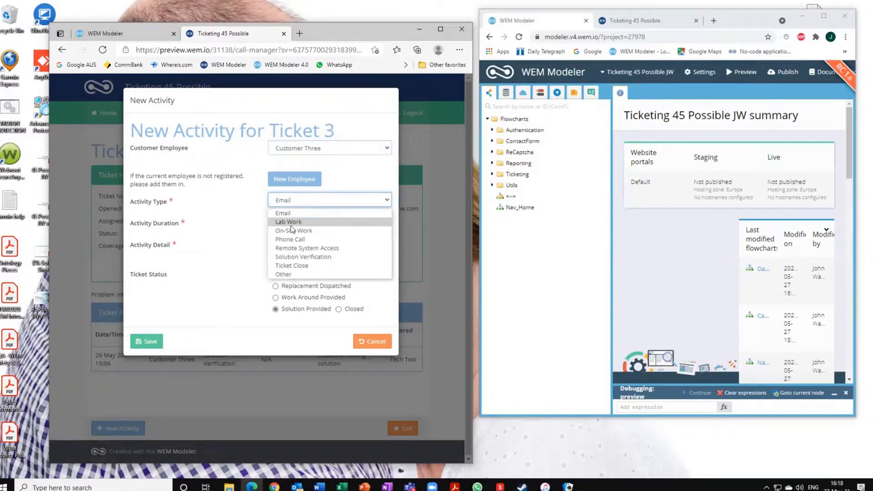
click(287, 257)
click(293, 221)
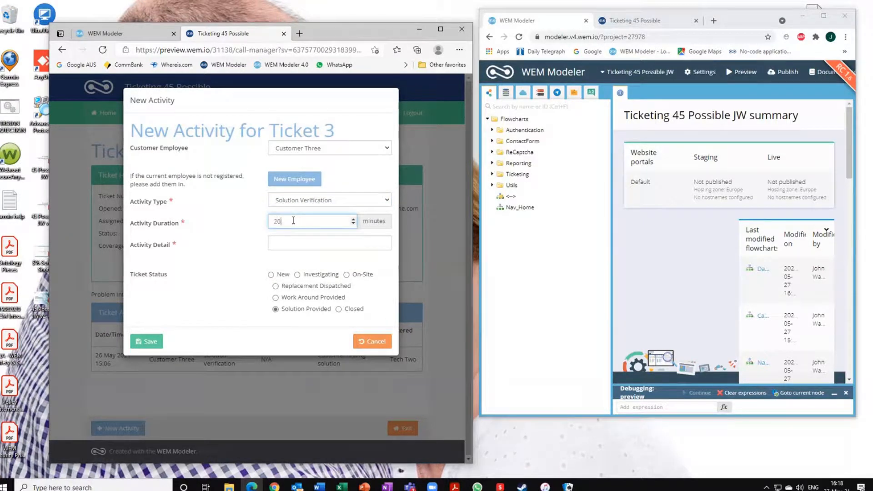
click(280, 243)
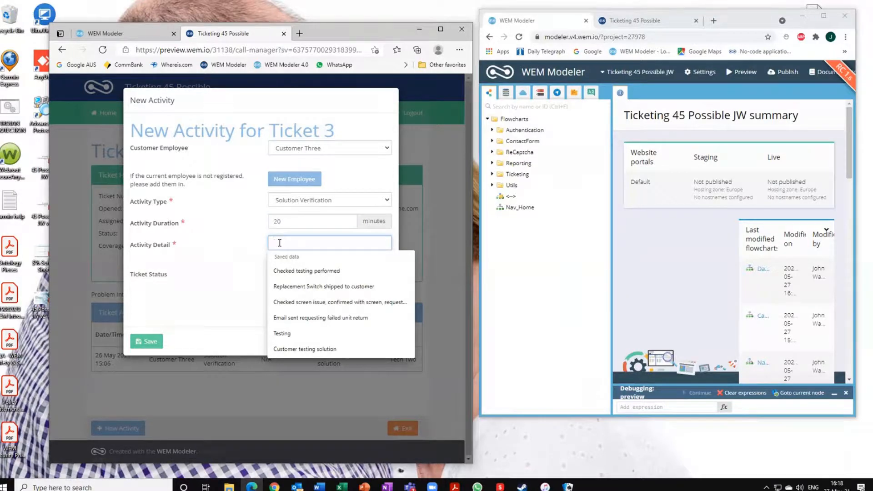
text(Closing ti)
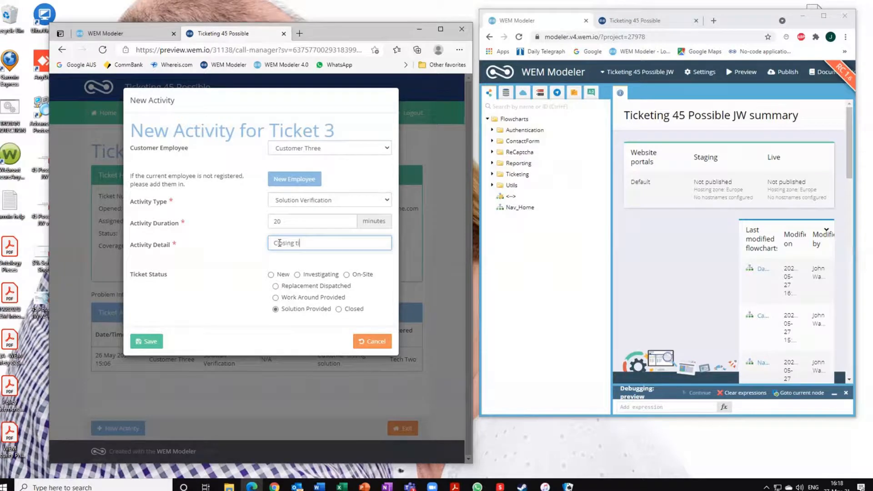
text(cket)
click(339, 309)
click(145, 344)
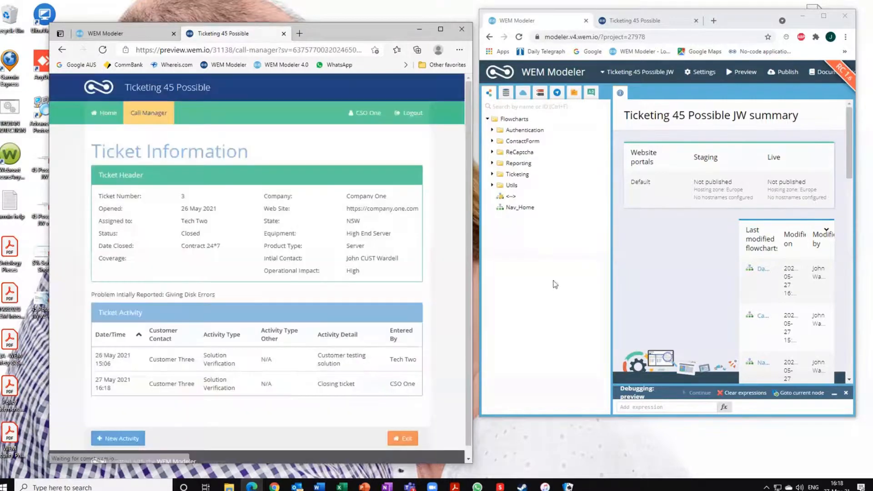
- Switch to the management dashboard in Chrome, enlarge the window's height, and examine the ticket counts, charts and open high impact tickets
click(642, 20)
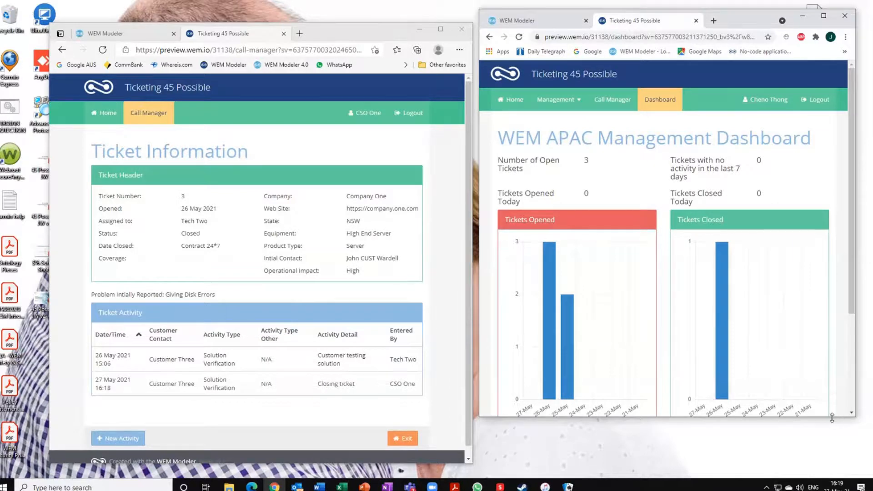
drag(831, 417, 823, 489)
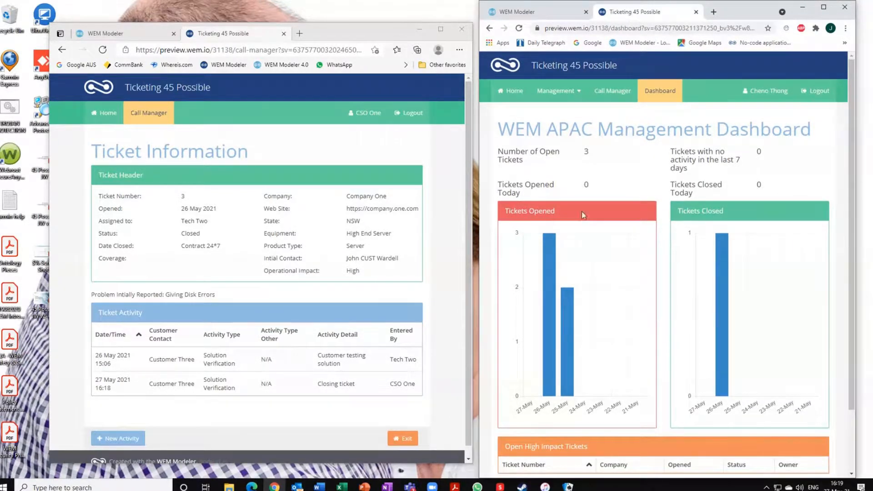
drag(855, 249, 854, 267)
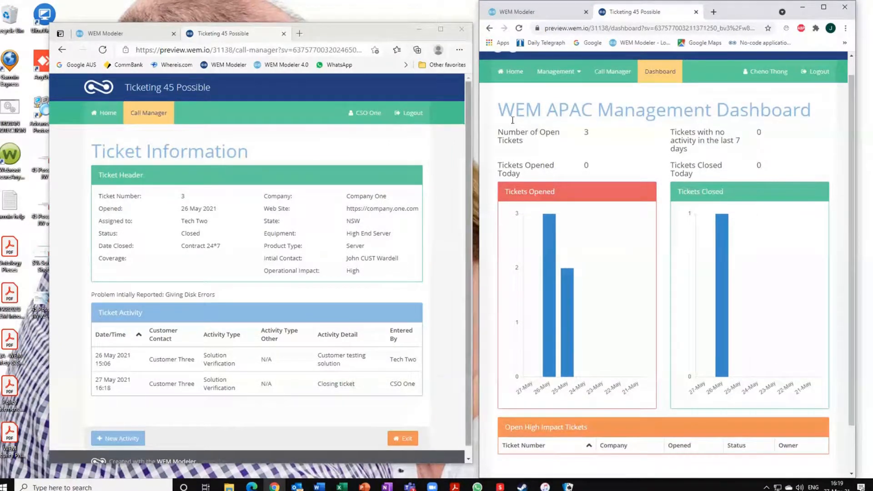
- Minimise both browser windows, switch to the PowerPoint presentation, and show the Application Thoughts slide
click(803, 7)
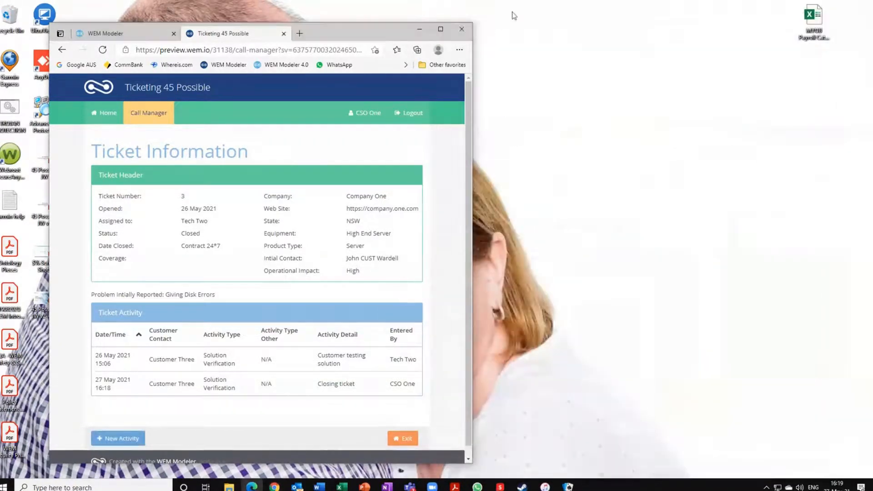
click(419, 29)
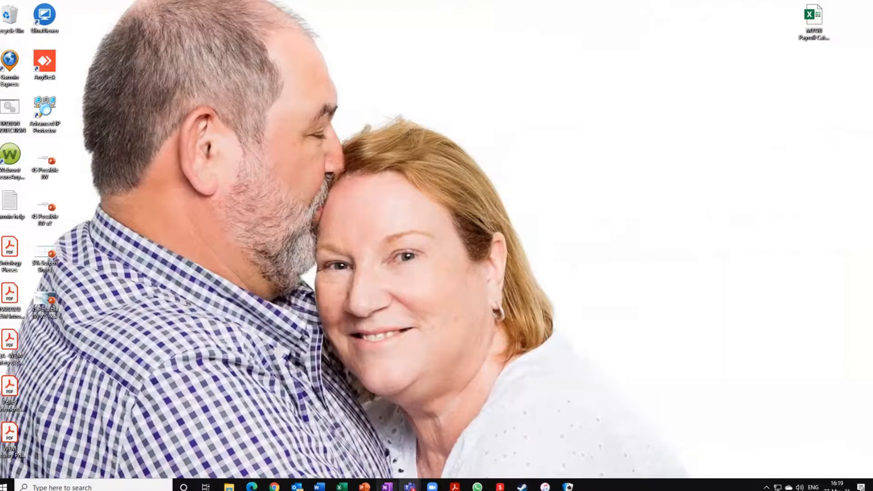
click(365, 486)
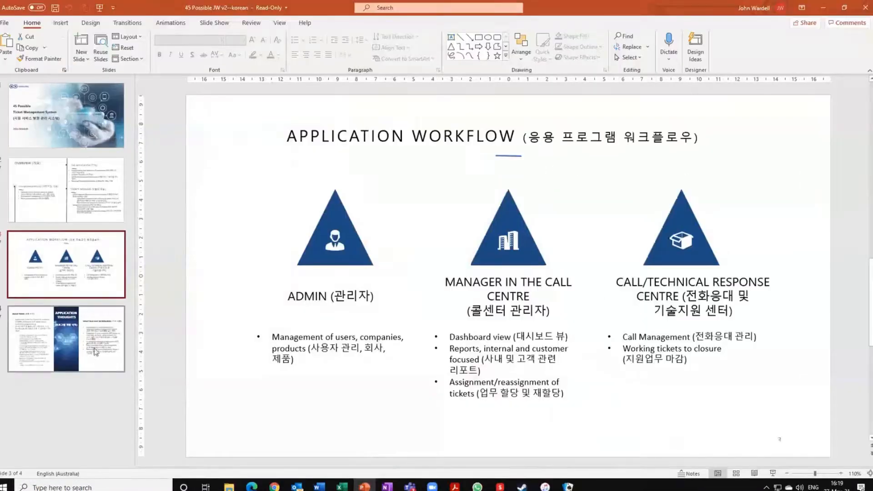
click(70, 344)
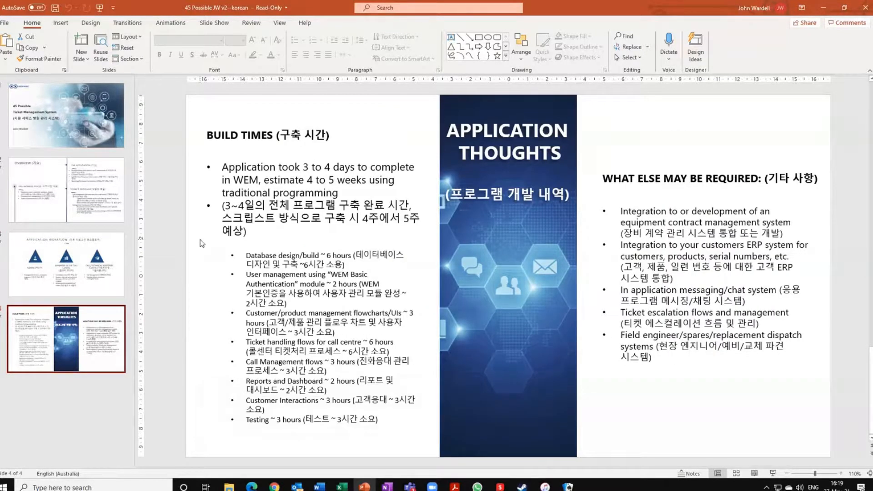